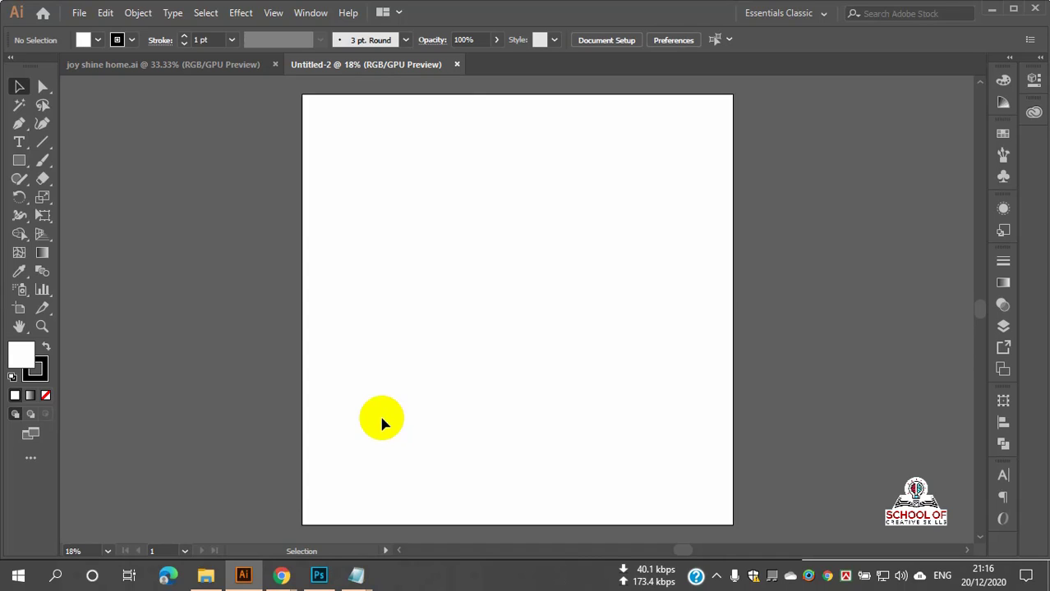
Step: Zoom the view from 18% to 25% so the empty artboard appears larger
scroll(486, 237, "up", 1)
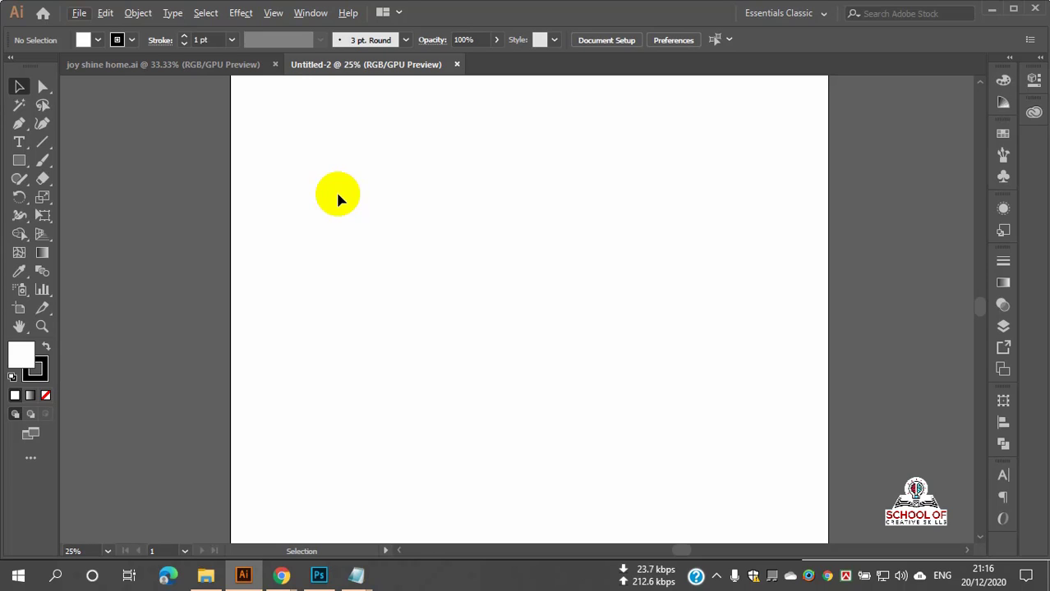
Step: Show the Type tool flyout with all type variants and choose the standard Type Tool
left_click(22, 145)
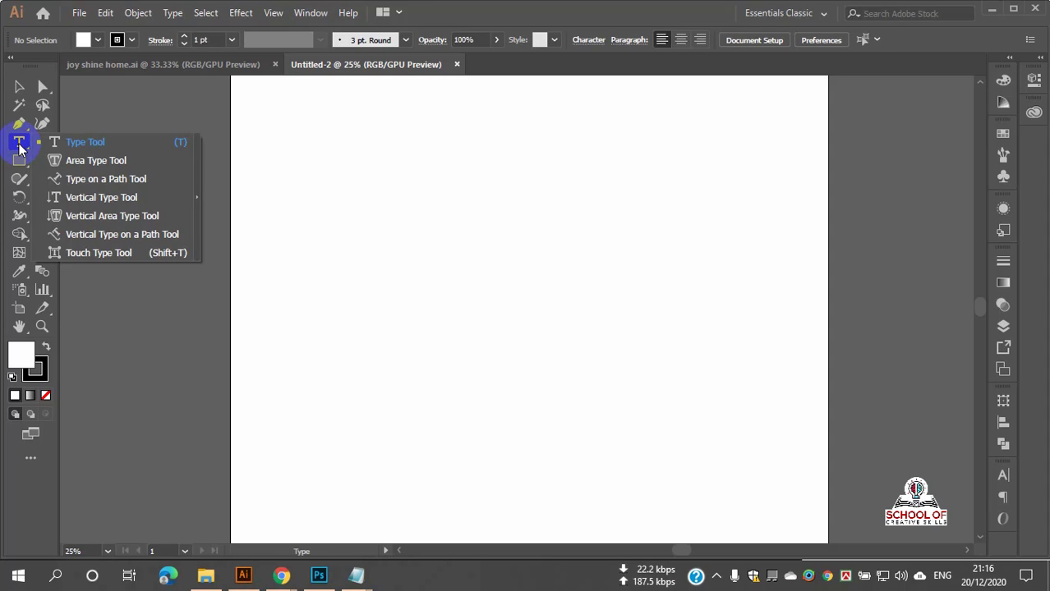
left_click(85, 144)
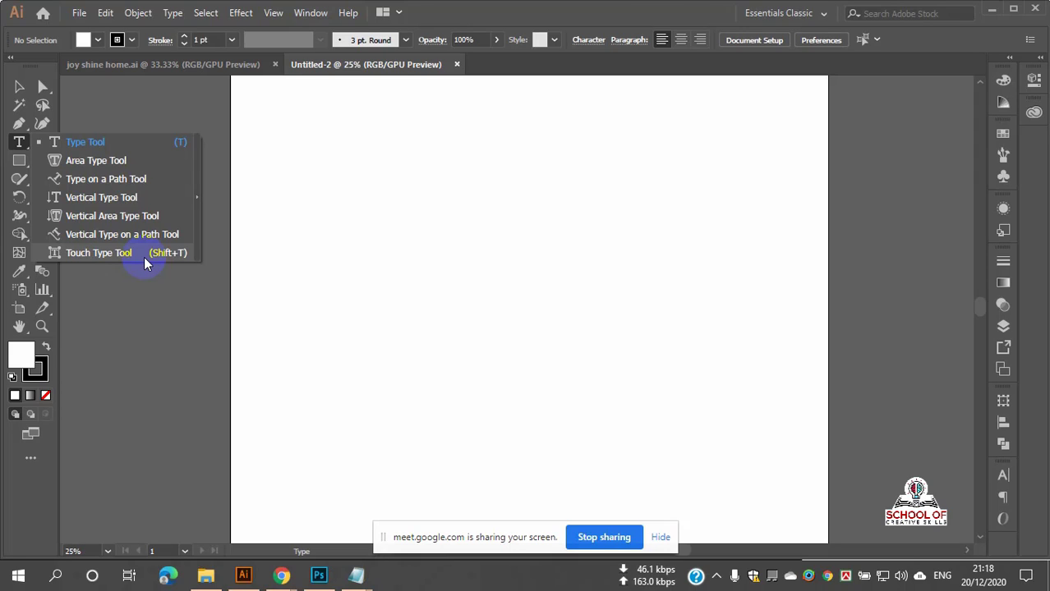
Step: Tear the type tools off into a floating panel and drag it over the artboard
left_click(64, 142)
left_click(82, 138)
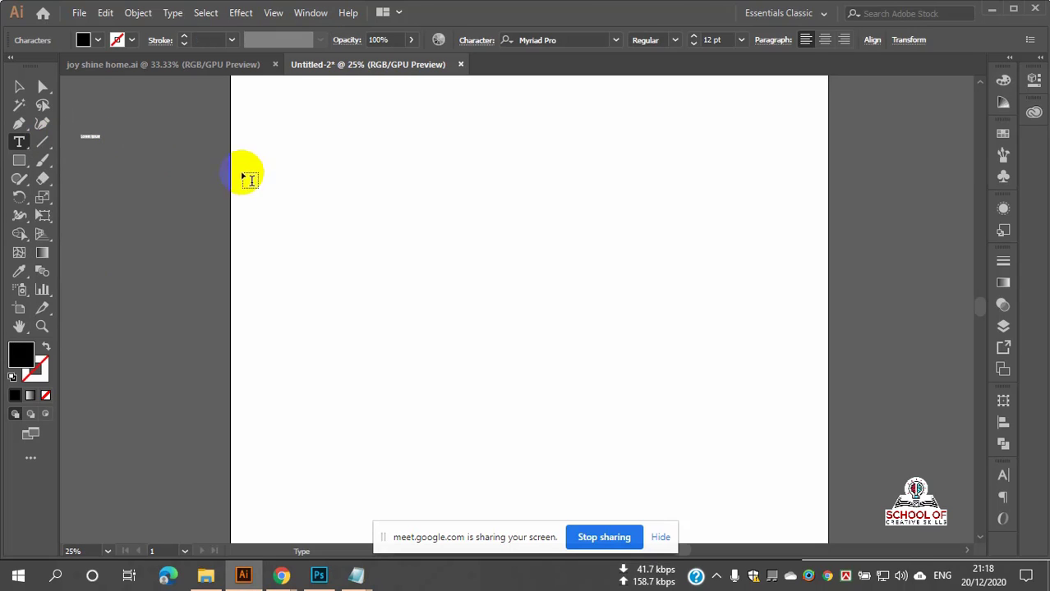
left_click(25, 147)
left_click(27, 147)
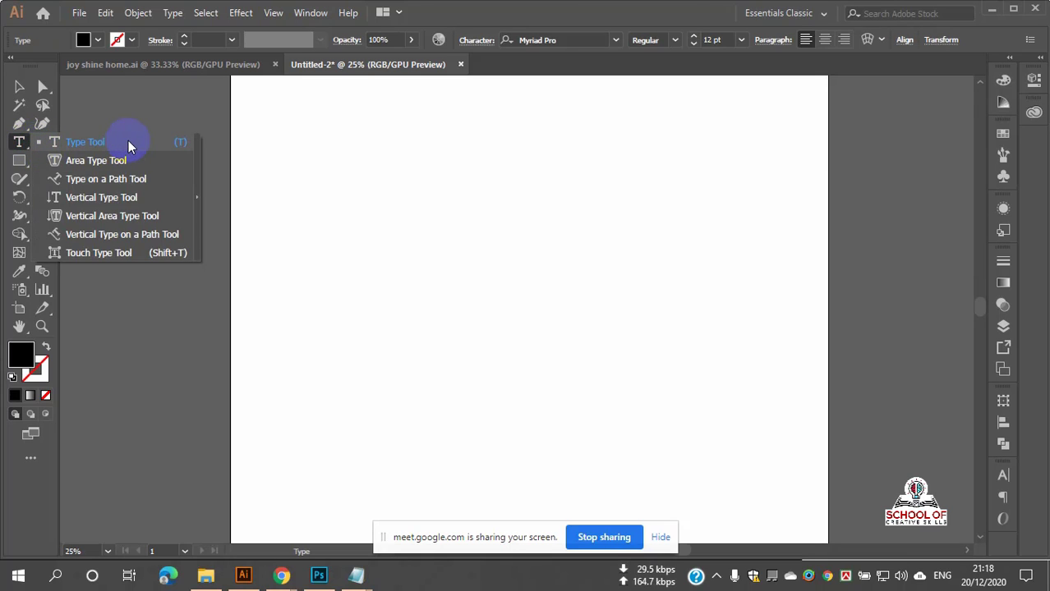
left_click(197, 197)
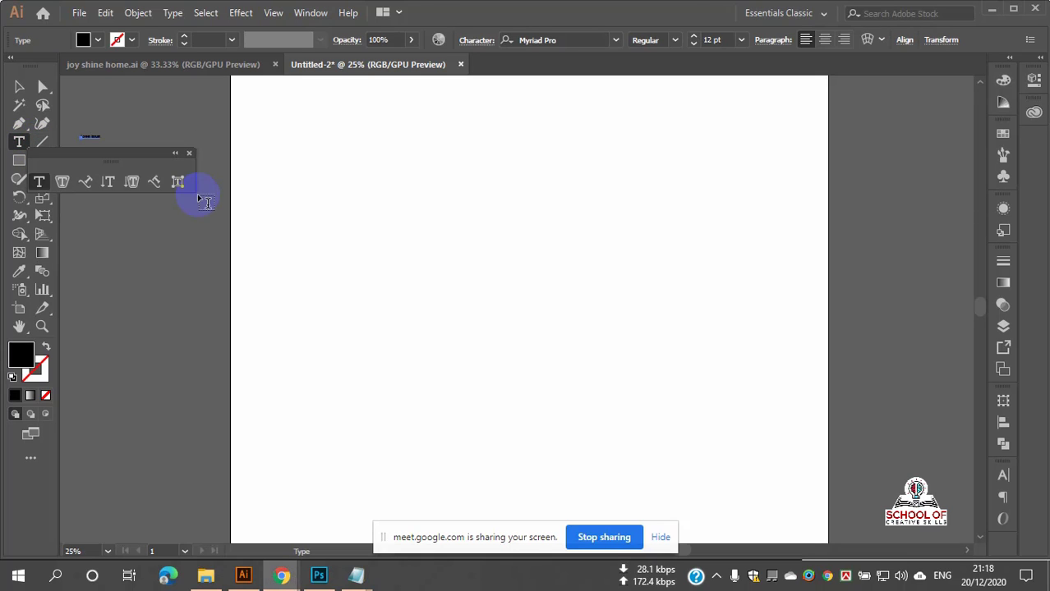
left_click_drag(119, 155, 356, 115)
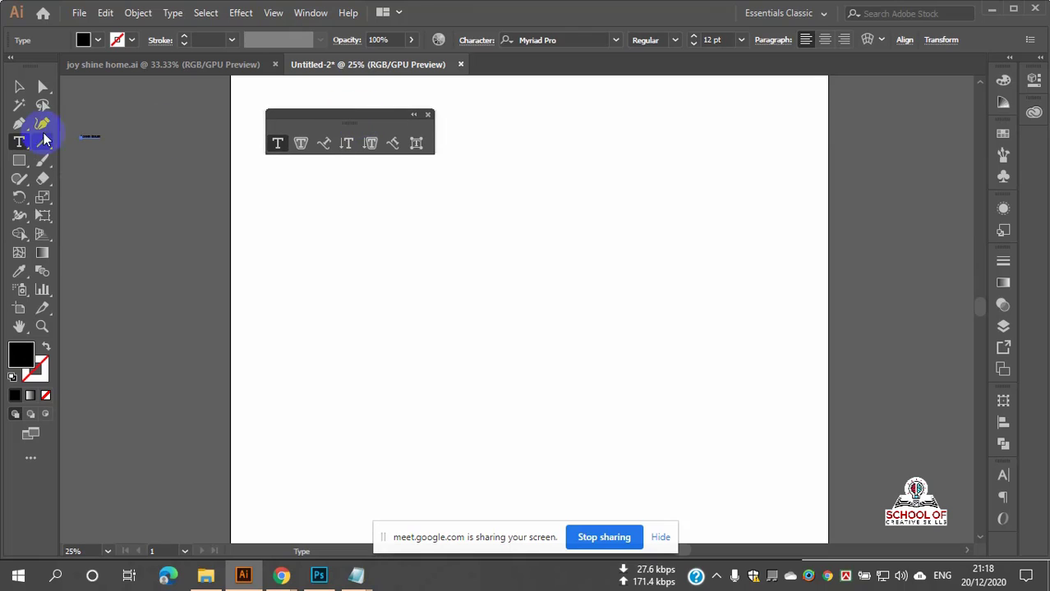
Step: Deselect the stray text and park the floating Type tools panel left of the artboard
left_click(19, 87)
left_click(80, 121)
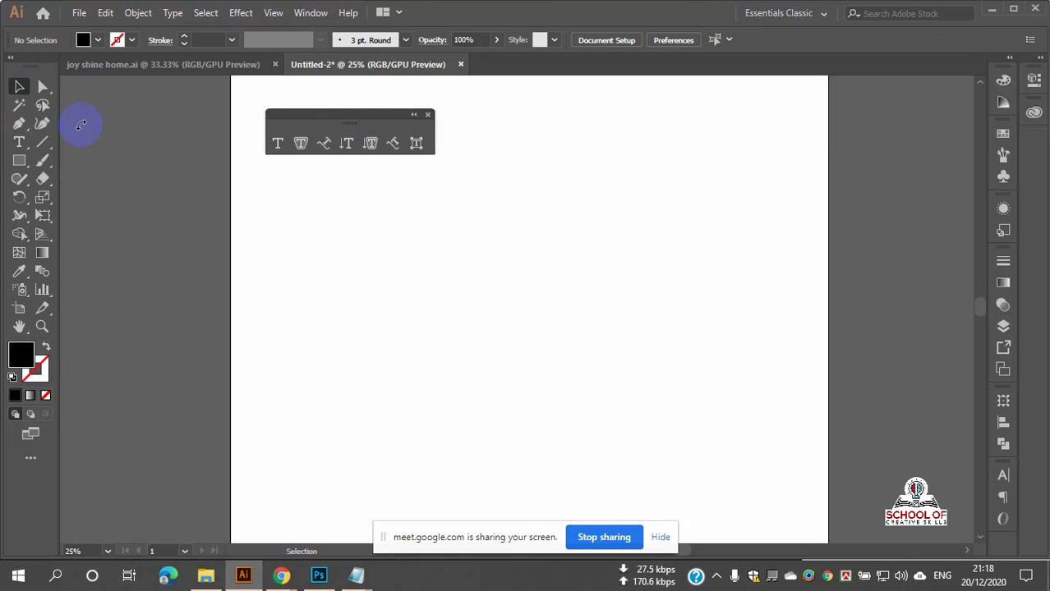
left_click_drag(312, 119, 126, 115)
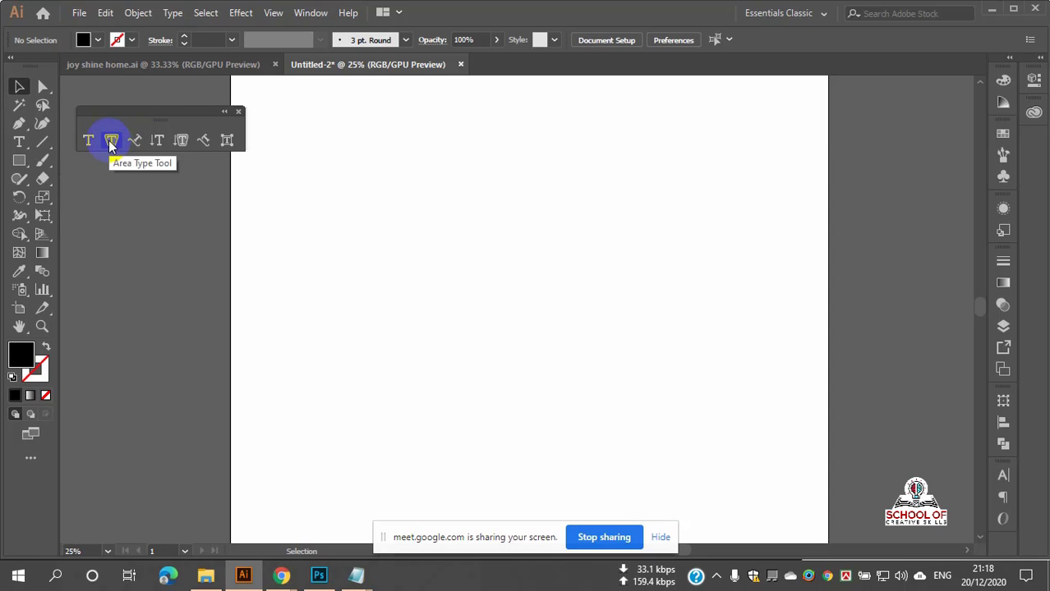
left_click_drag(19, 141, 66, 159)
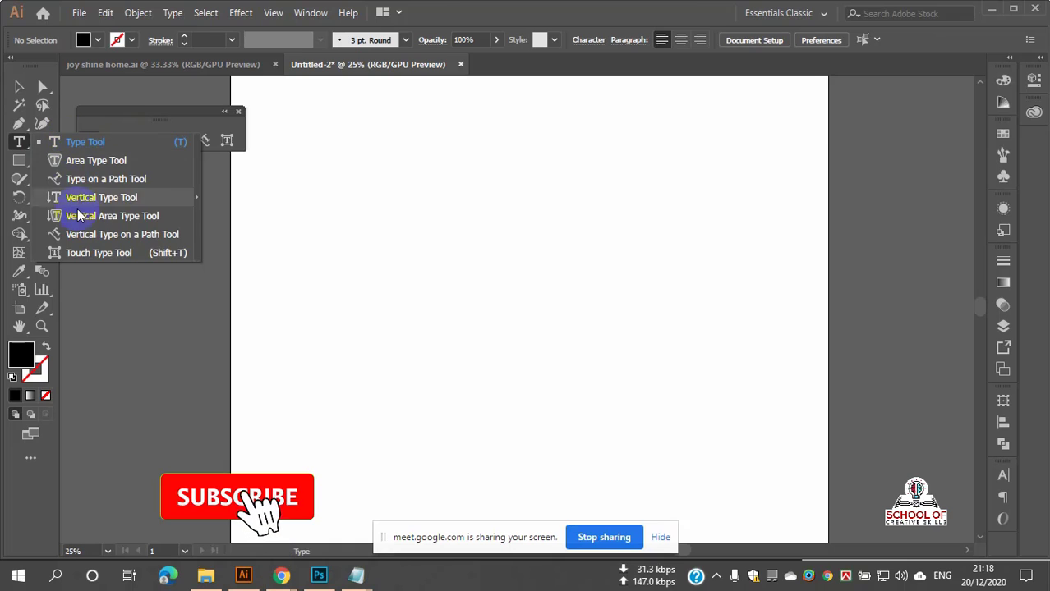
left_click(115, 108)
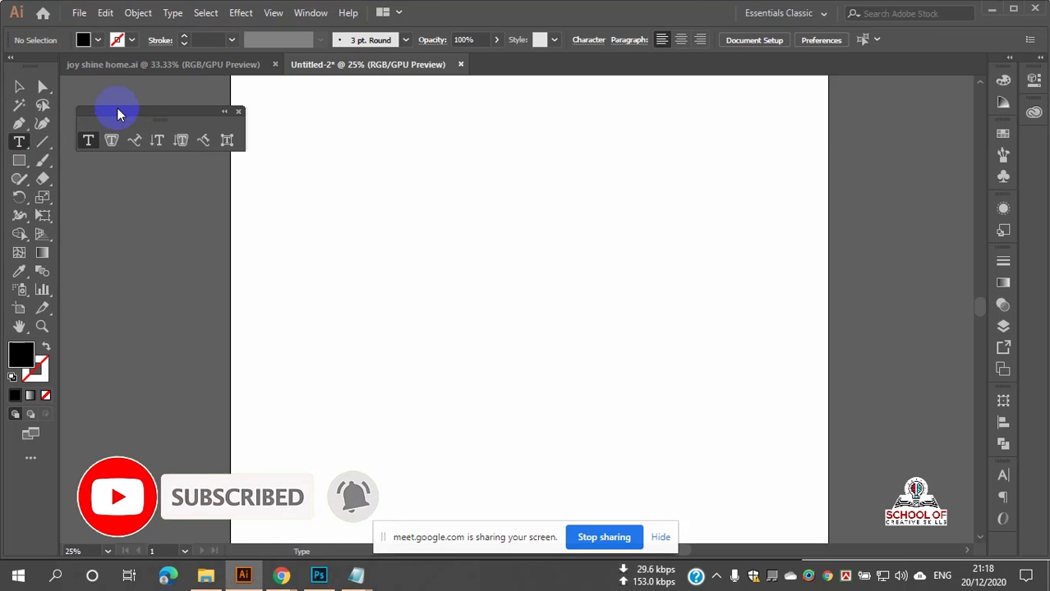
left_click(24, 144)
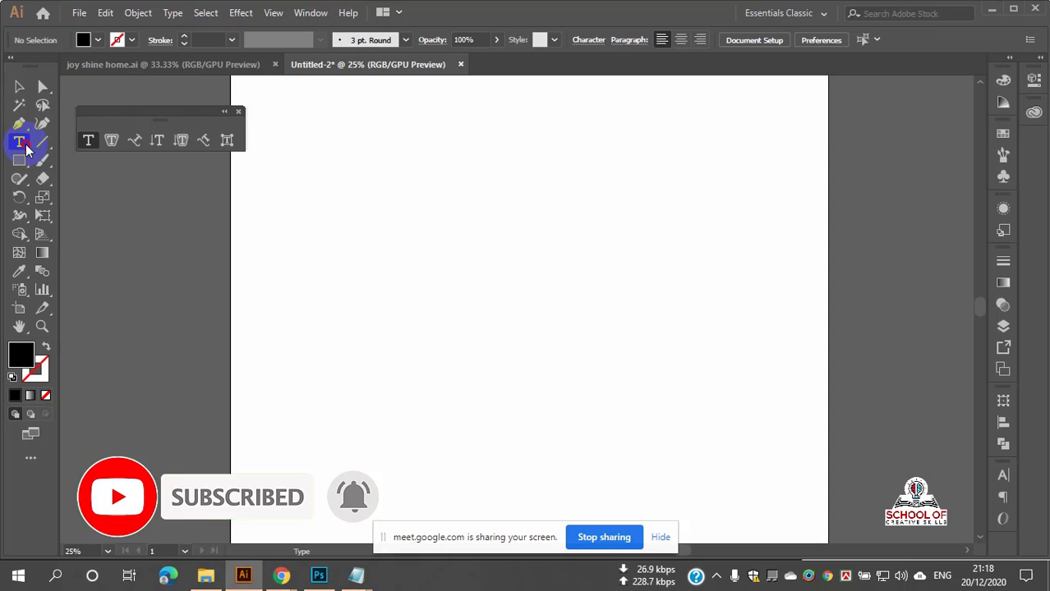
left_click(116, 119)
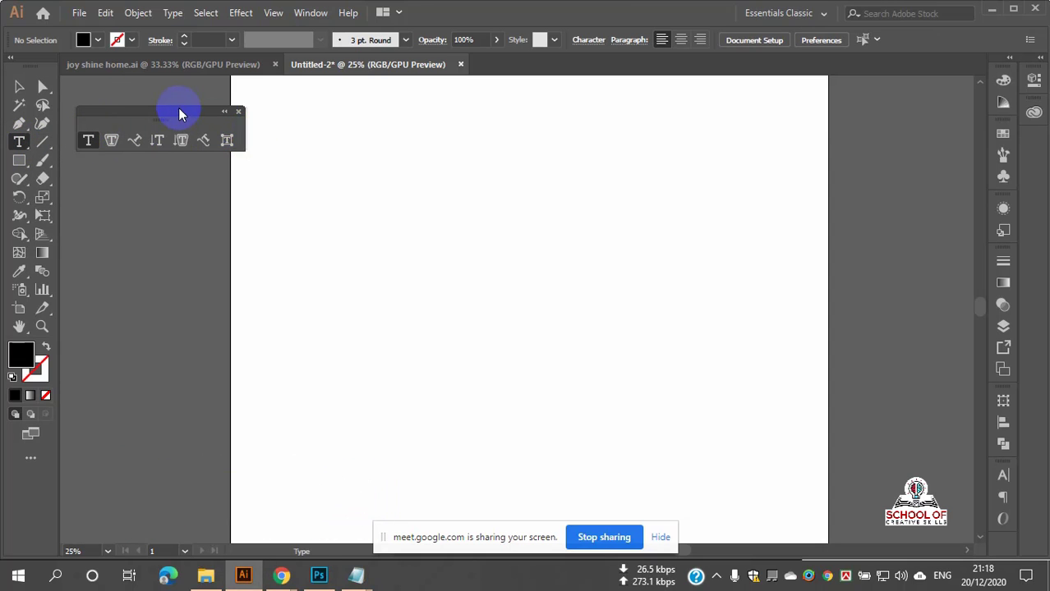
left_click_drag(181, 113, 164, 113)
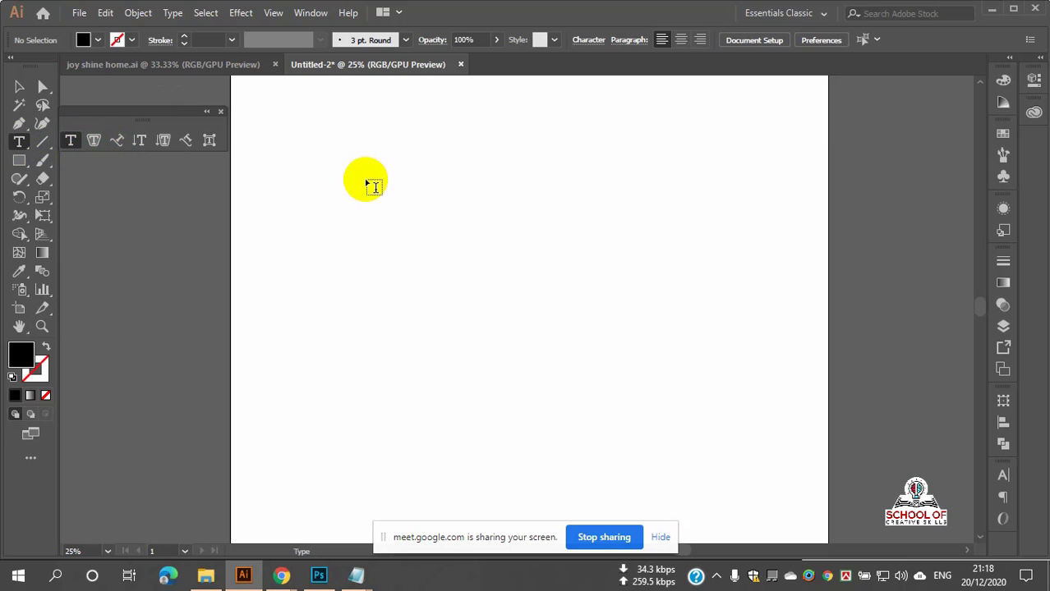
Step: Drag out placeholder 'Lorem ipsum' text on the artboard with the Type Tool
left_click(73, 140)
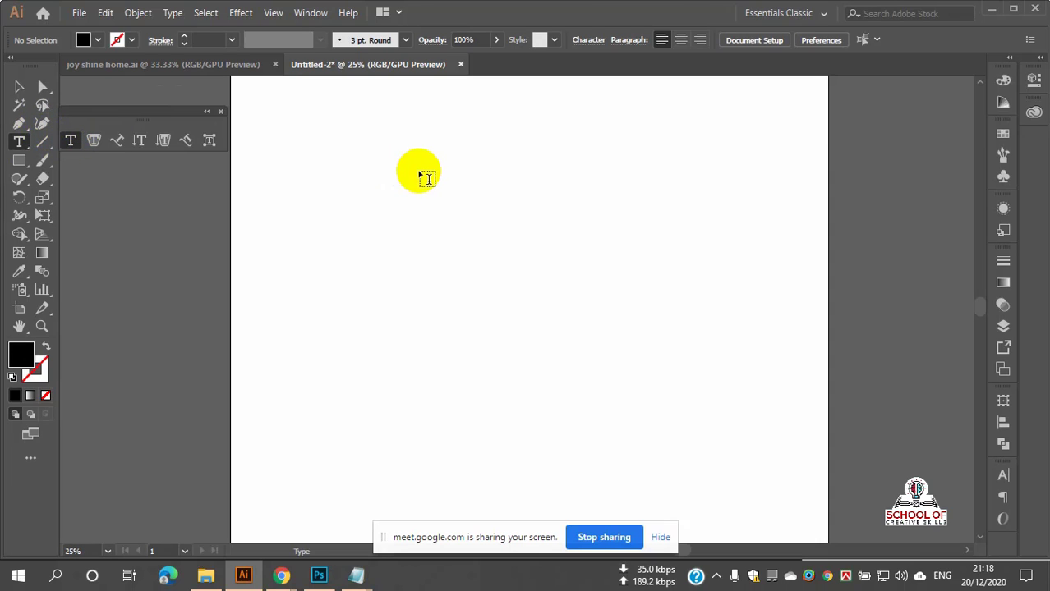
left_click_drag(442, 181, 808, 380)
left_click(808, 378, "ctrl")
Step: Move the Lorem ipsum text toward the artboard's top centre and reselect it
left_click(19, 87)
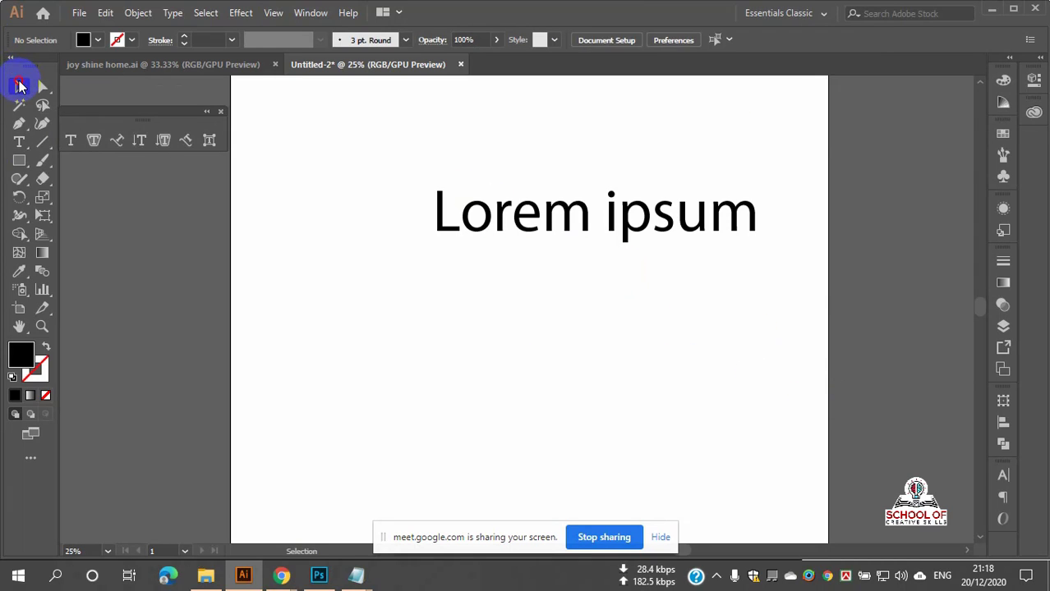
left_click_drag(579, 205, 512, 228)
left_click(499, 173)
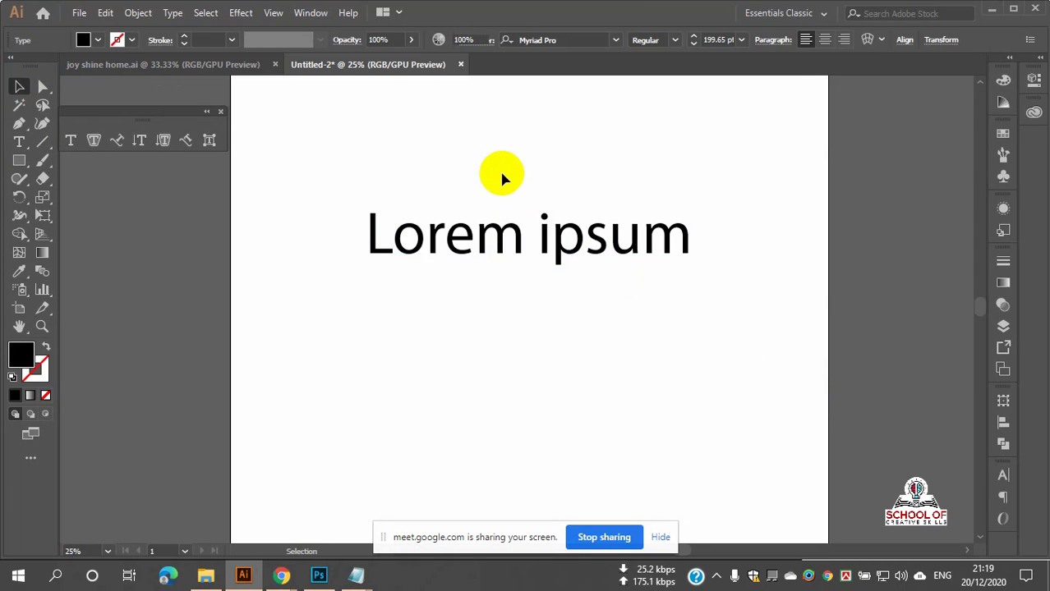
scroll(518, 246, "up", 2)
scroll(520, 247, "down", 1)
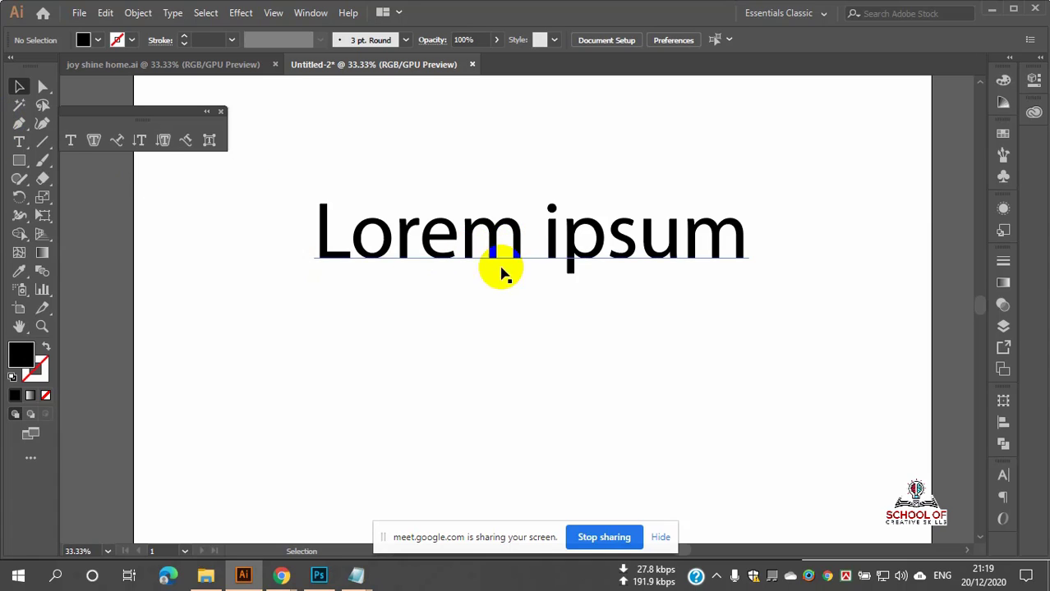
left_click(538, 252)
left_click(20, 142)
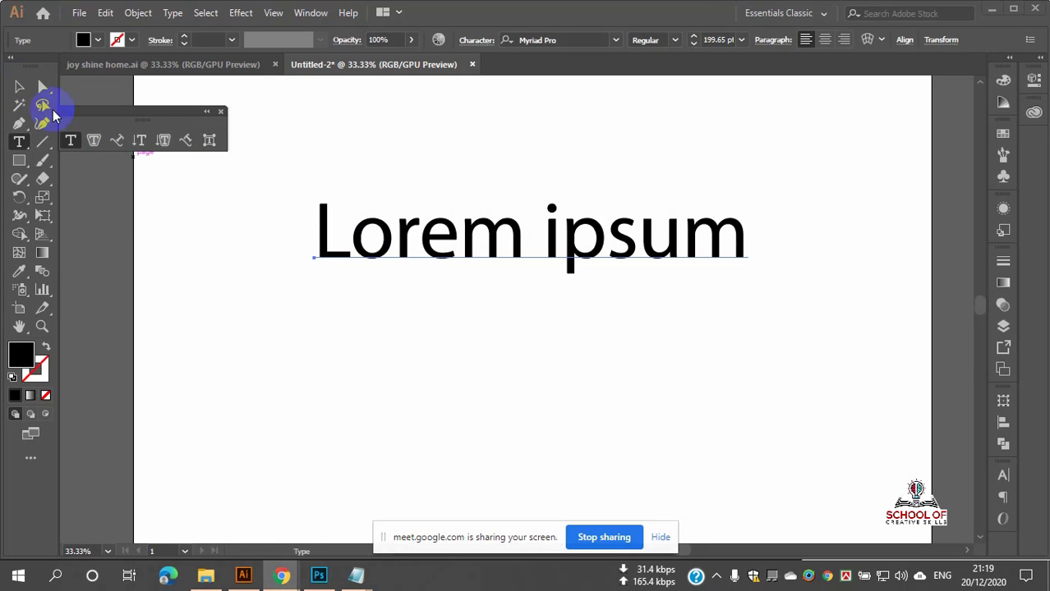
left_click(19, 86)
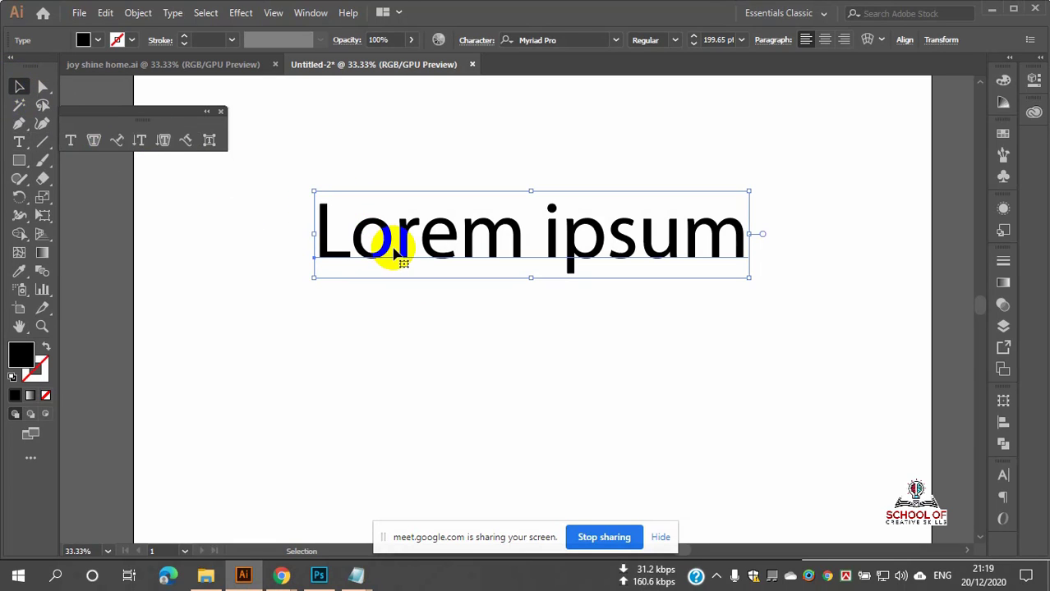
Step: Delete the Lorem ipsum text and start new point text at 100 pt
key("Delete")
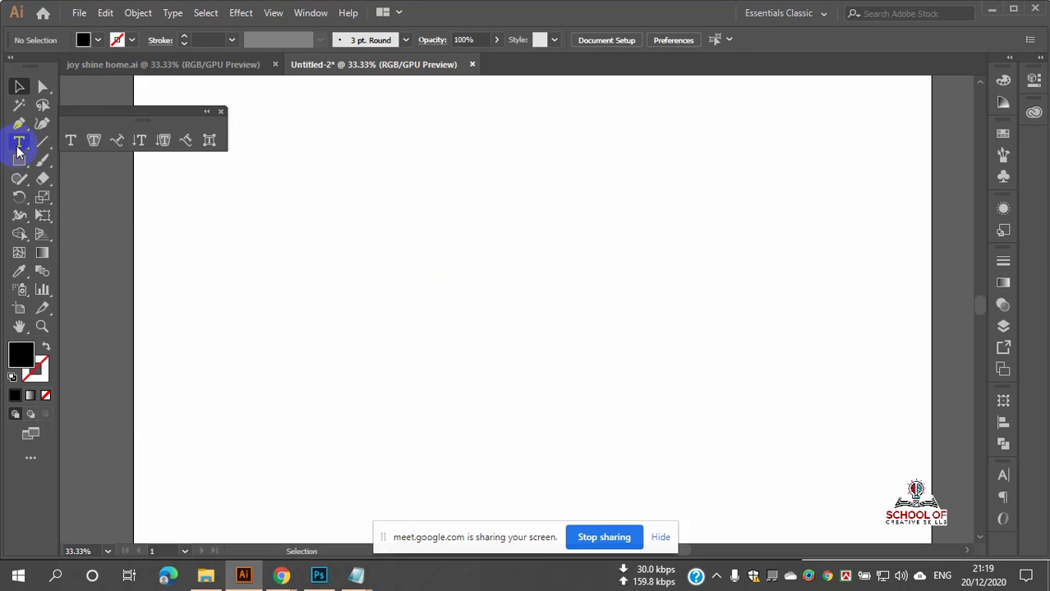
left_click(19, 146)
left_click(386, 233)
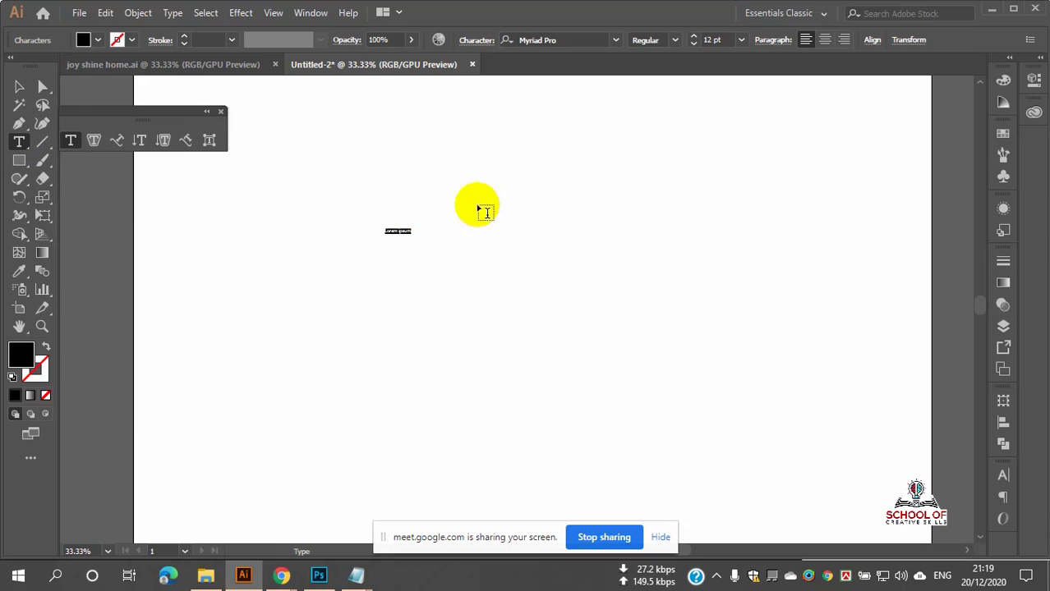
left_click(693, 40)
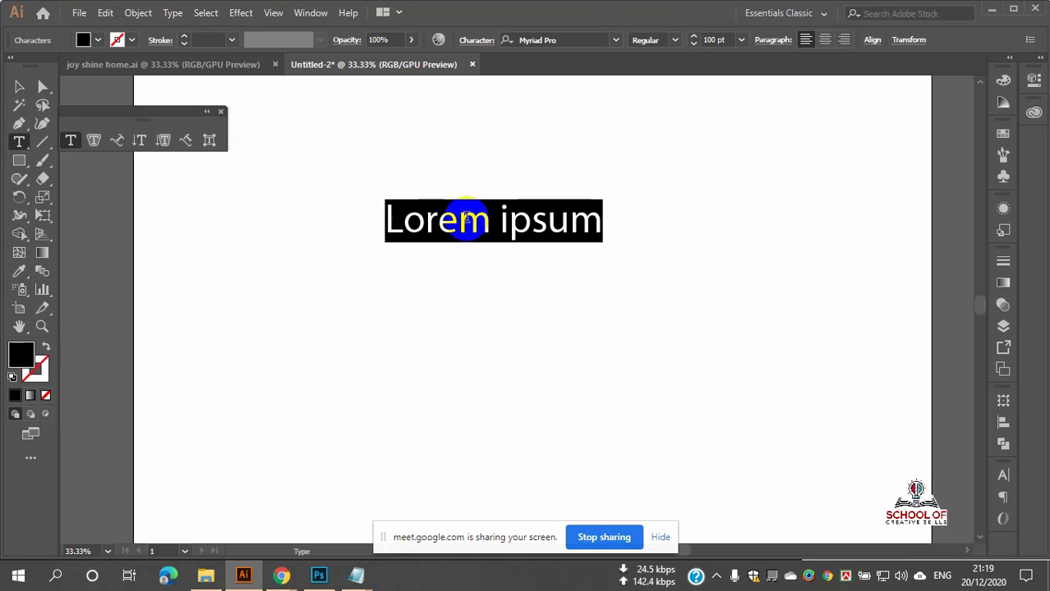
Step: Replace the text with a row of '|' bars and 'd's, trim the end, and deselect it
left_click(476, 217)
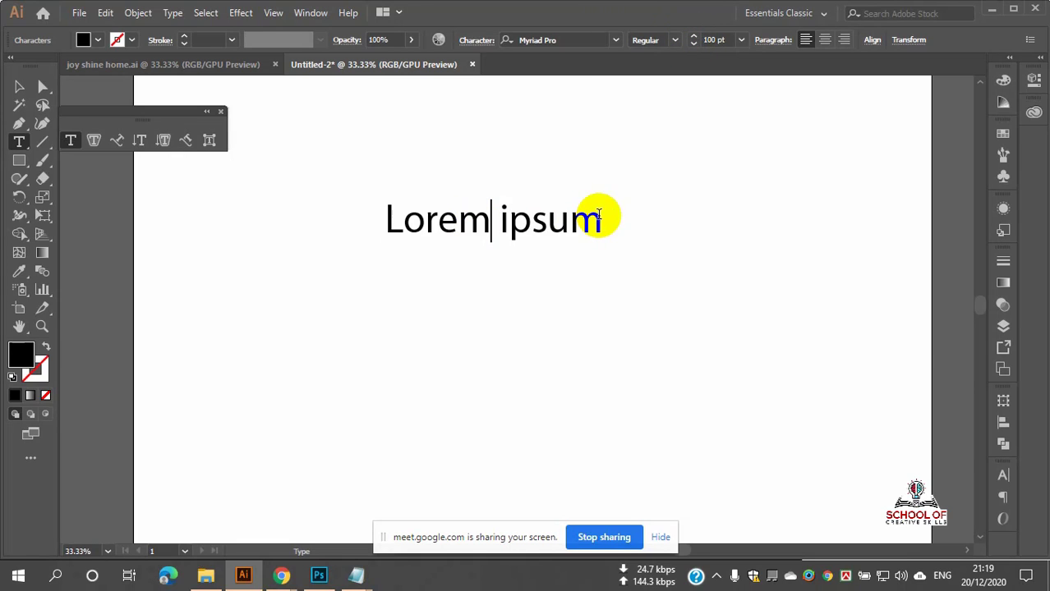
left_click_drag(600, 218, 341, 238)
type("||||||||||||||||||||||||||||||||||||||||||||||")
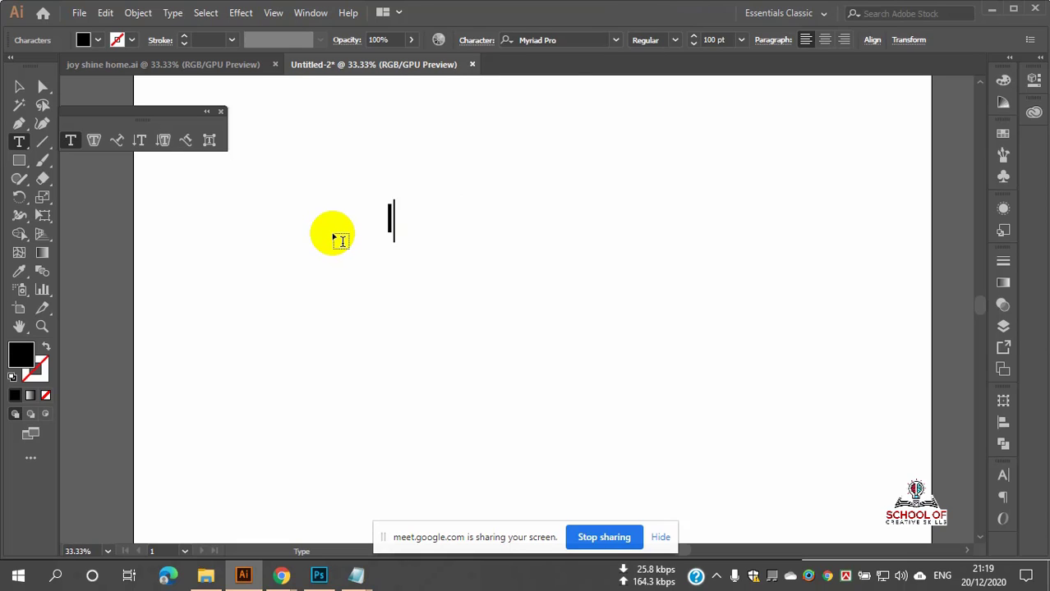
type("||||||||||||")
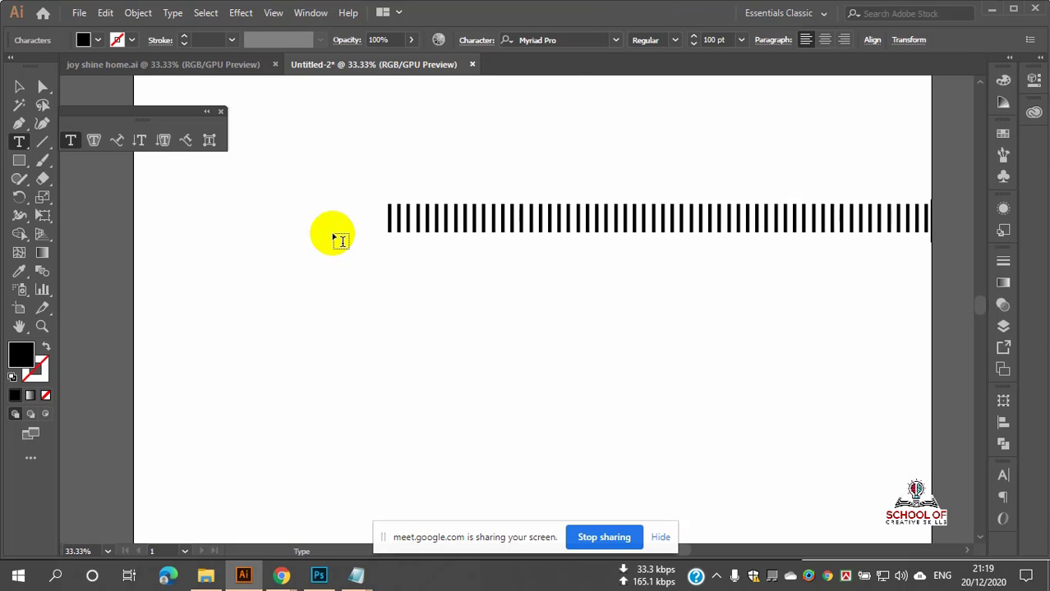
type("dddddddddddddddddddddddddddddddddddddddddddddddddddddddddddddddddd")
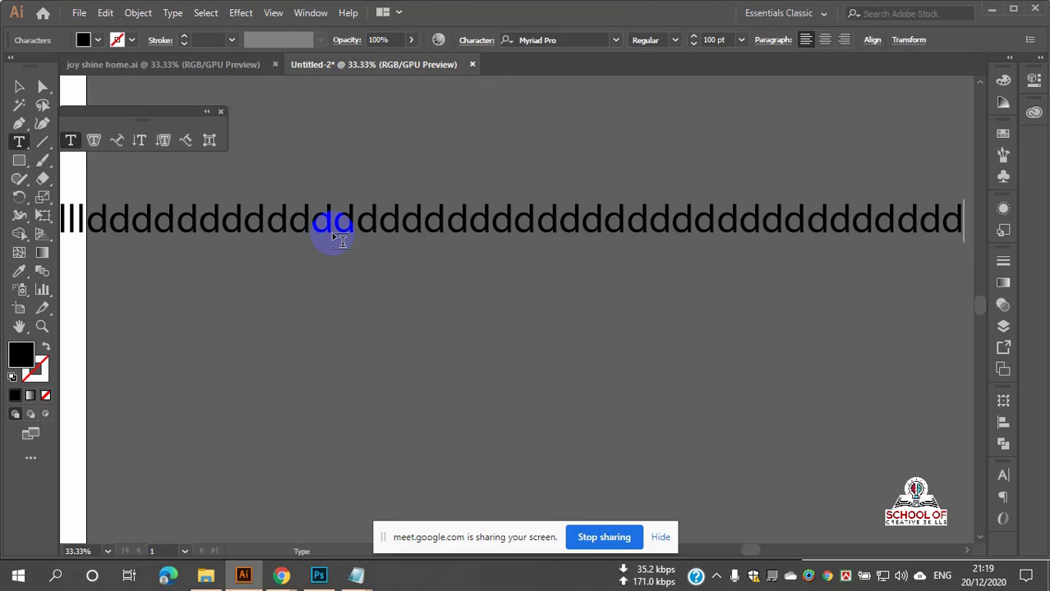
key("BackSpace")
key("BackSpace")
key("BackSpace")
key("BackSpace")
key("BackSpace")
key("BackSpace")
key("BackSpace")
key("BackSpace")
key("BackSpace")
key("BackSpace")
key("BackSpace")
key("BackSpace")
key("BackSpace")
key("BackSpace")
key("BackSpace")
key("BackSpace")
key("BackSpace")
key("BackSpace")
key("BackSpace")
key("BackSpace")
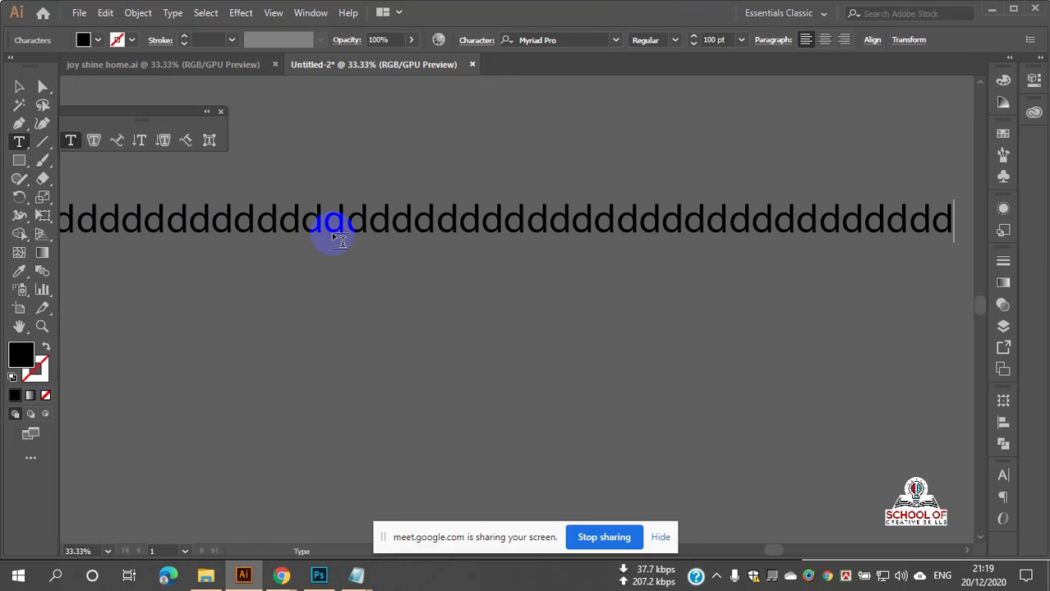
key("BackSpace")
key("BackSpace")
key("BackSpace")
key("BackSpace")
key("BackSpace")
key("BackSpace")
key("BackSpace")
key("BackSpace")
key("BackSpace")
key("BackSpace")
key("BackSpace")
key("BackSpace")
key("BackSpace")
key("BackSpace")
key("BackSpace")
key("BackSpace")
key("BackSpace")
key("BackSpace")
key("BackSpace")
key("BackSpace")
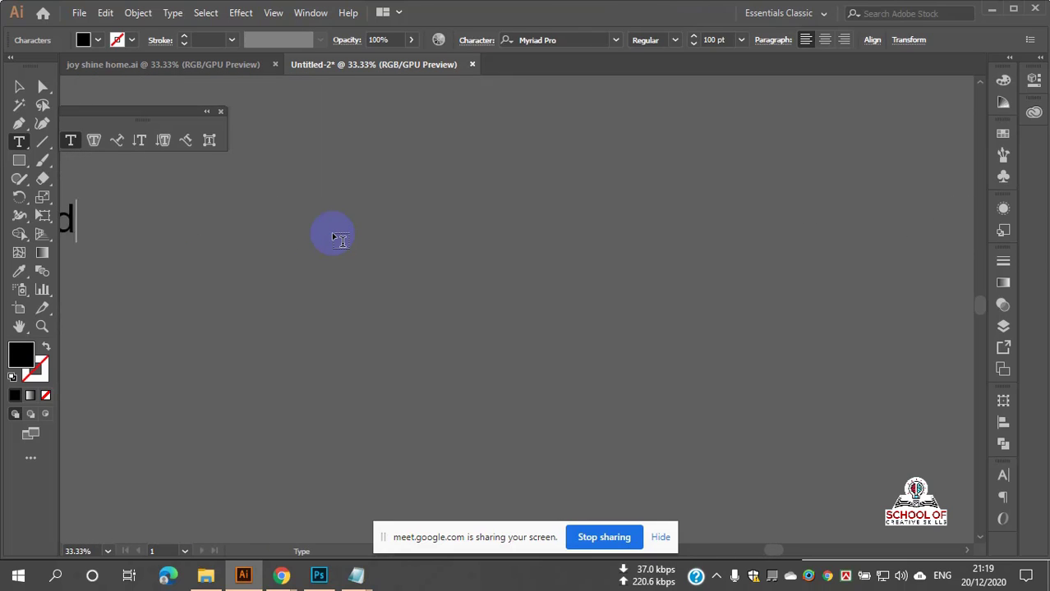
key("BackSpace")
key("BackSpace")
key("BackSpace")
key("BackSpace")
key("BackSpace")
key("BackSpace")
key("BackSpace")
key("BackSpace")
key("BackSpace")
key("BackSpace")
key("BackSpace")
key("BackSpace")
key("BackSpace")
key("BackSpace")
key("BackSpace")
key("BackSpace")
key("BackSpace")
key("BackSpace")
key("BackSpace")
key("BackSpace")
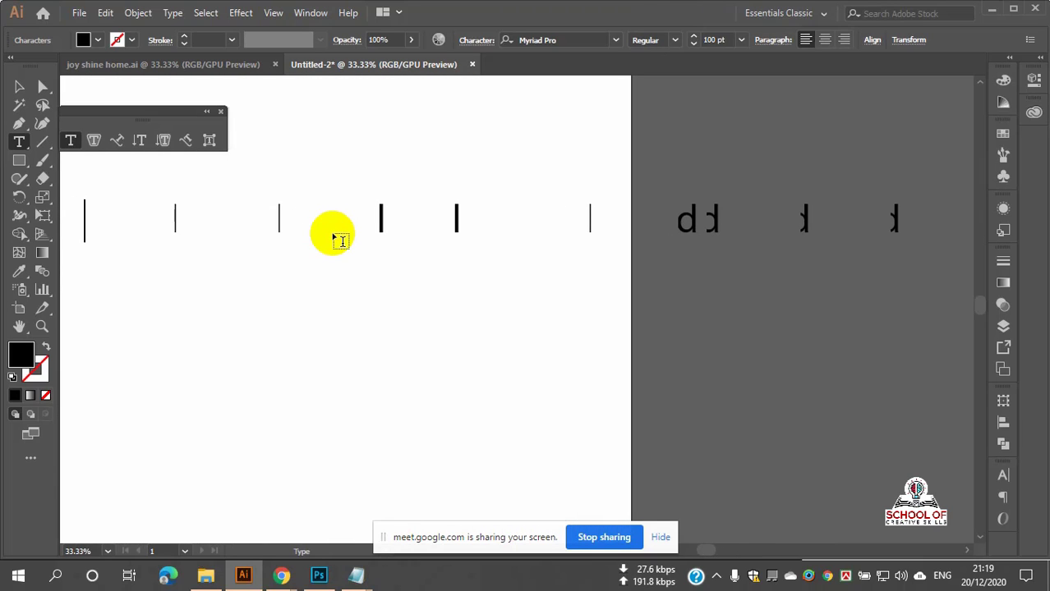
left_click(18, 86)
left_click(204, 234)
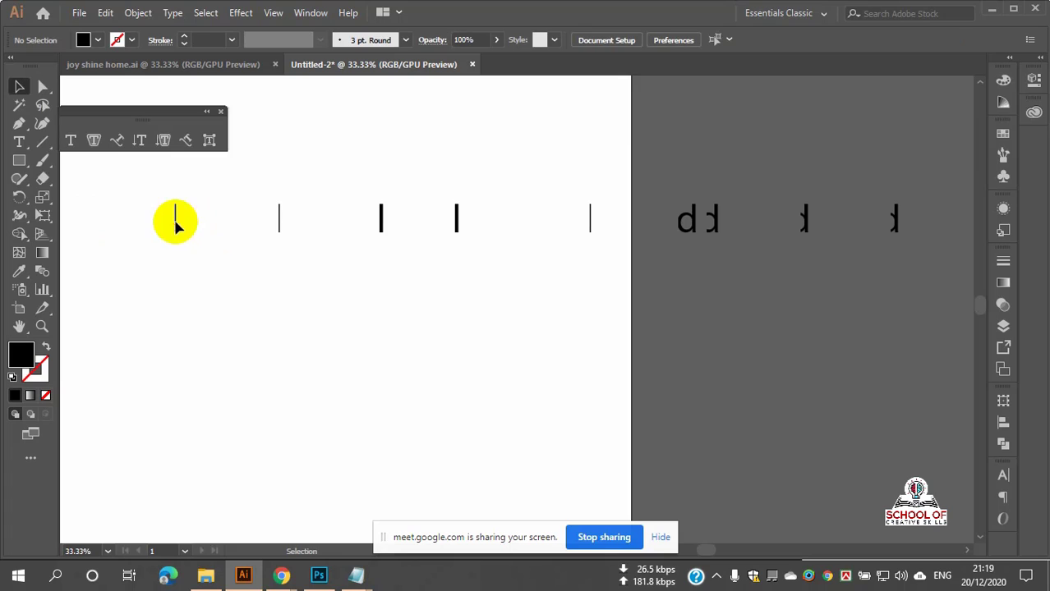
left_click_drag(197, 193, 520, 281)
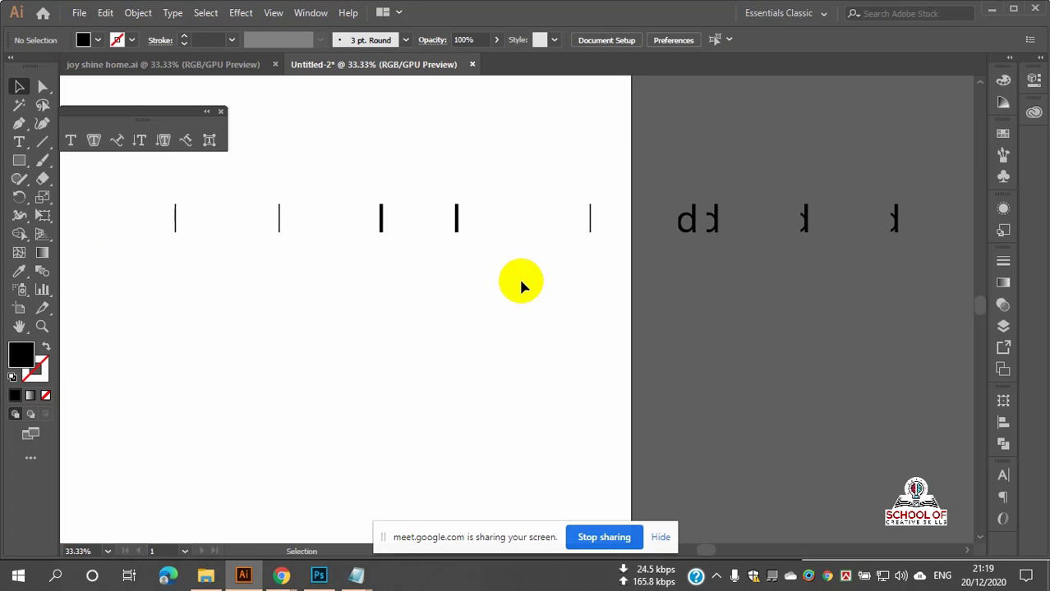
Step: Draw a wide rectangle in the upper artboard with no fill and a black stroke
scroll(484, 284, "down", 3)
scroll(368, 264, "up", 3)
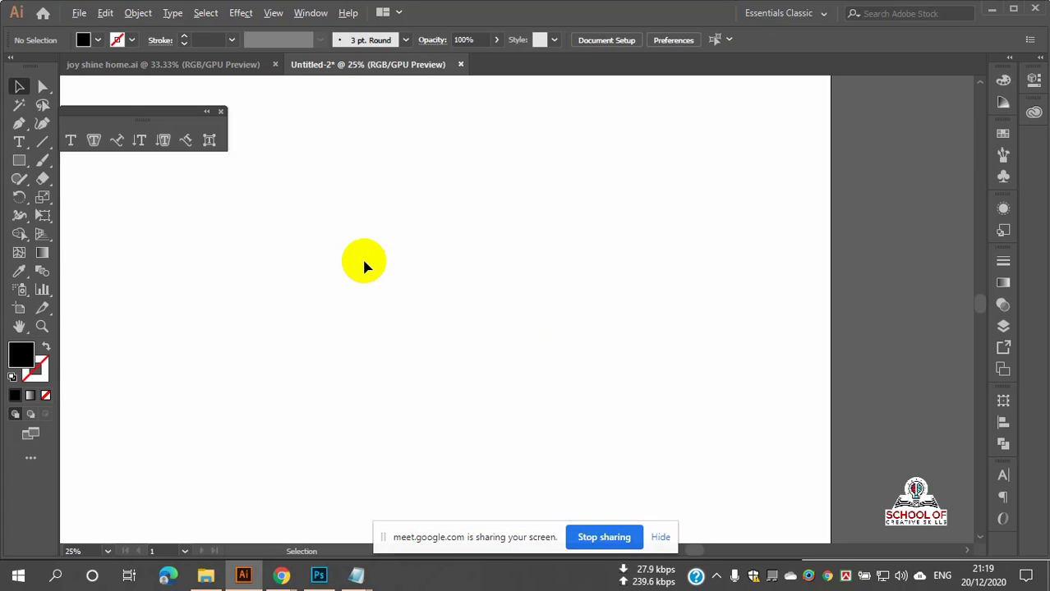
scroll(368, 264, "down", 2)
scroll(271, 234, "down", 1)
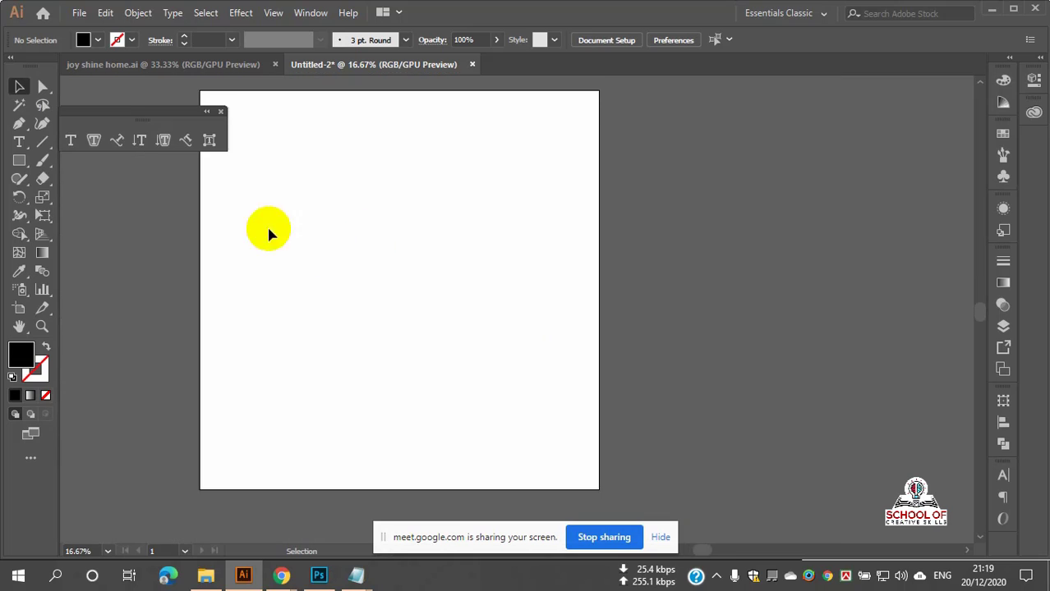
left_click(19, 144)
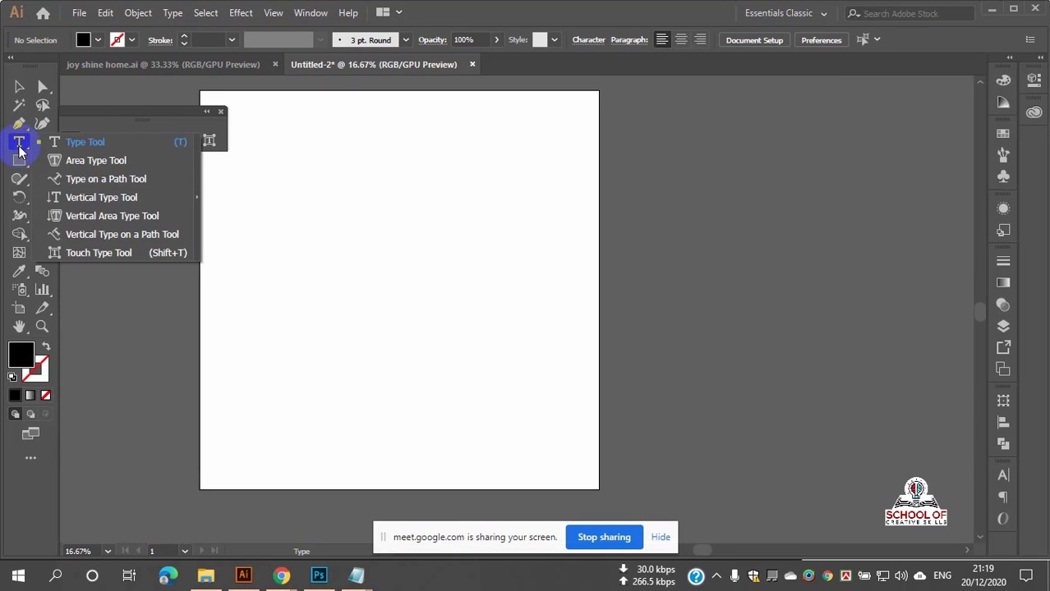
left_click(65, 159)
scroll(319, 199, "up", 2)
scroll(321, 199, "down", 2)
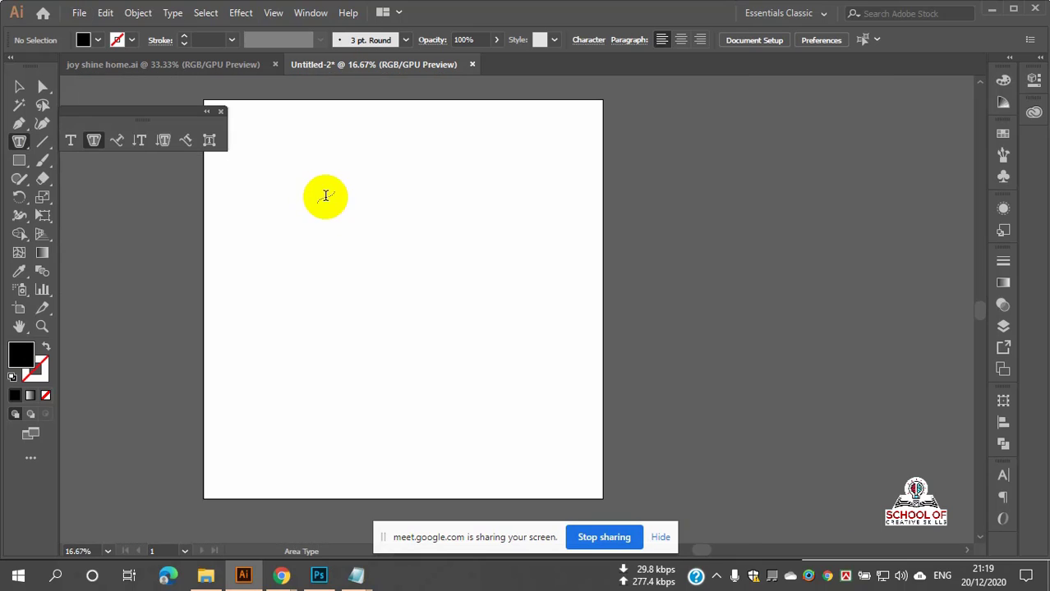
left_click(22, 161)
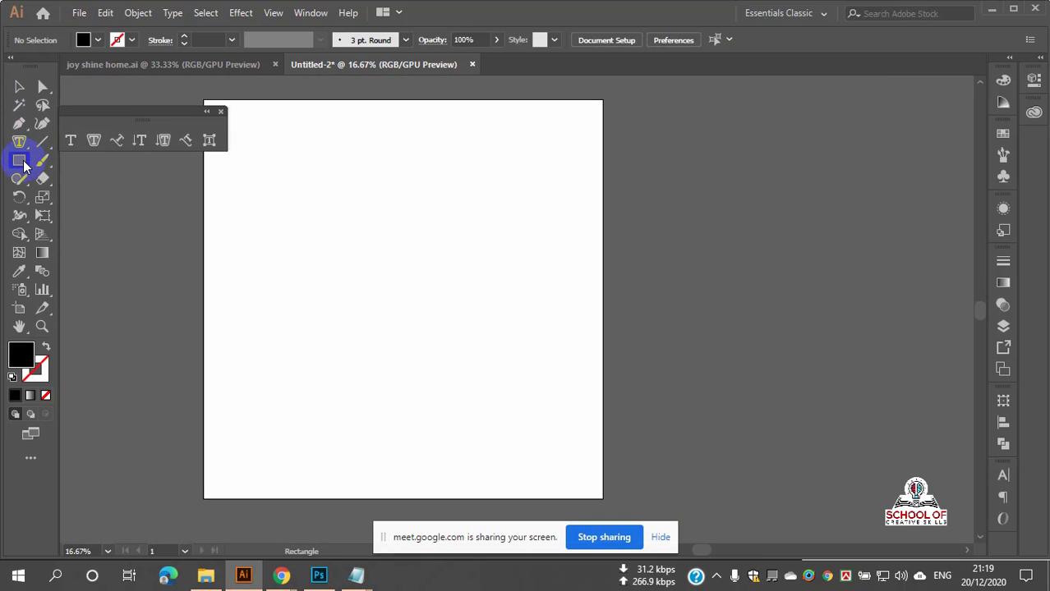
left_click(22, 164)
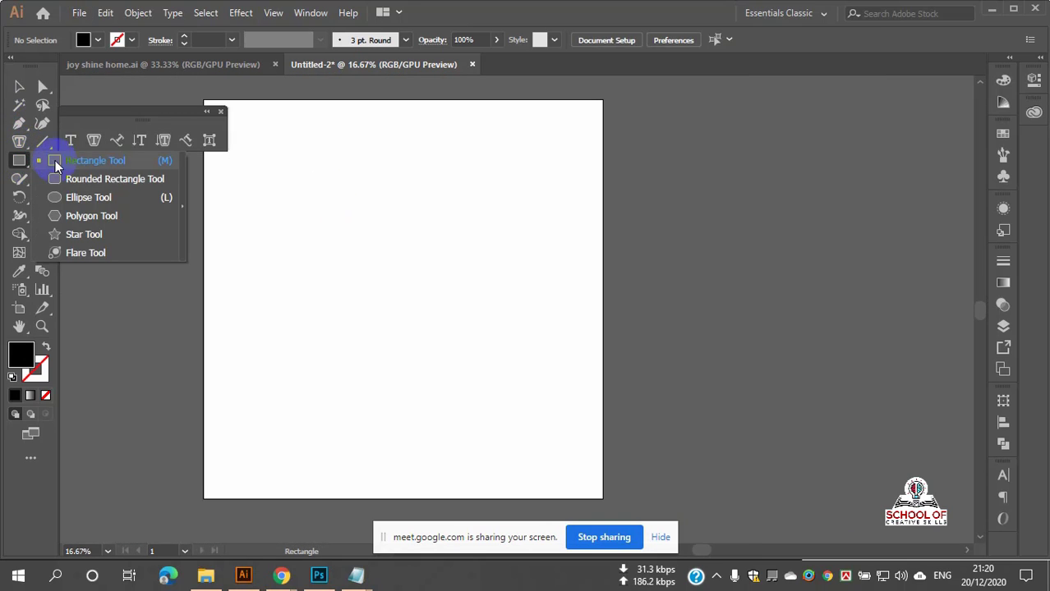
left_click(103, 162)
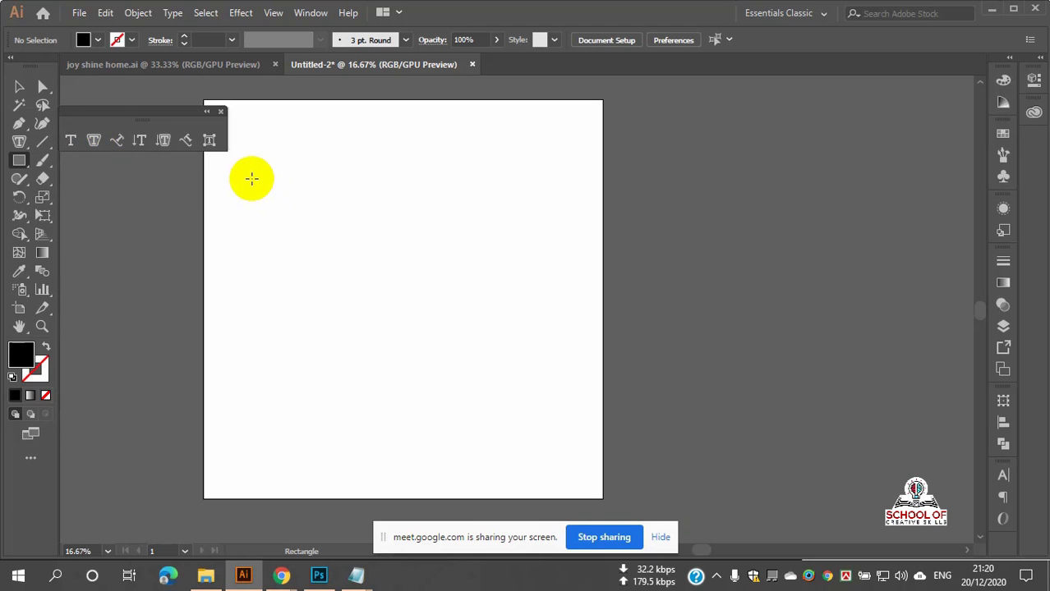
left_click_drag(251, 179, 554, 335)
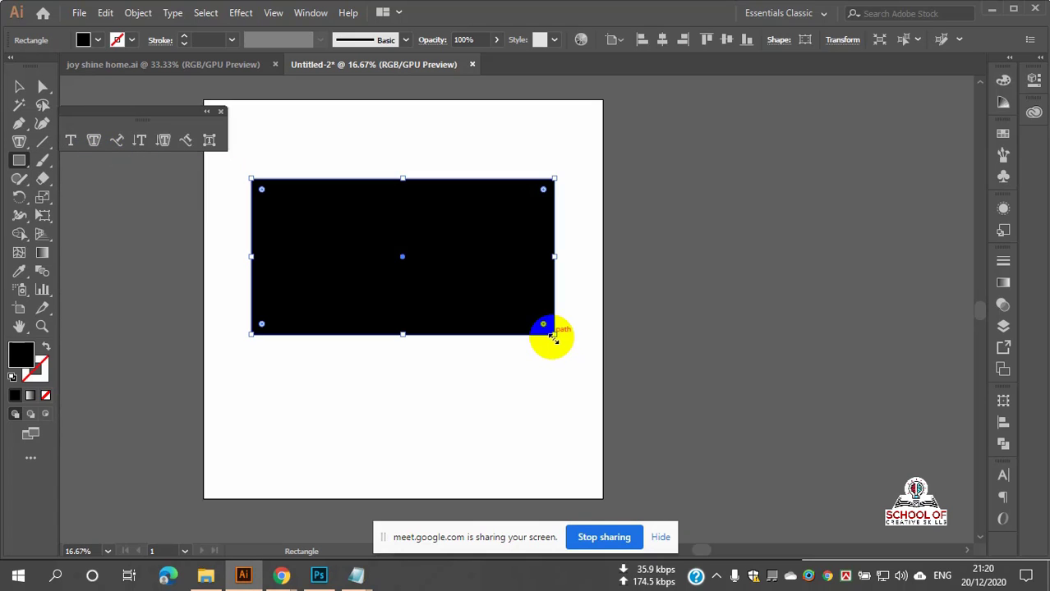
left_click(45, 346)
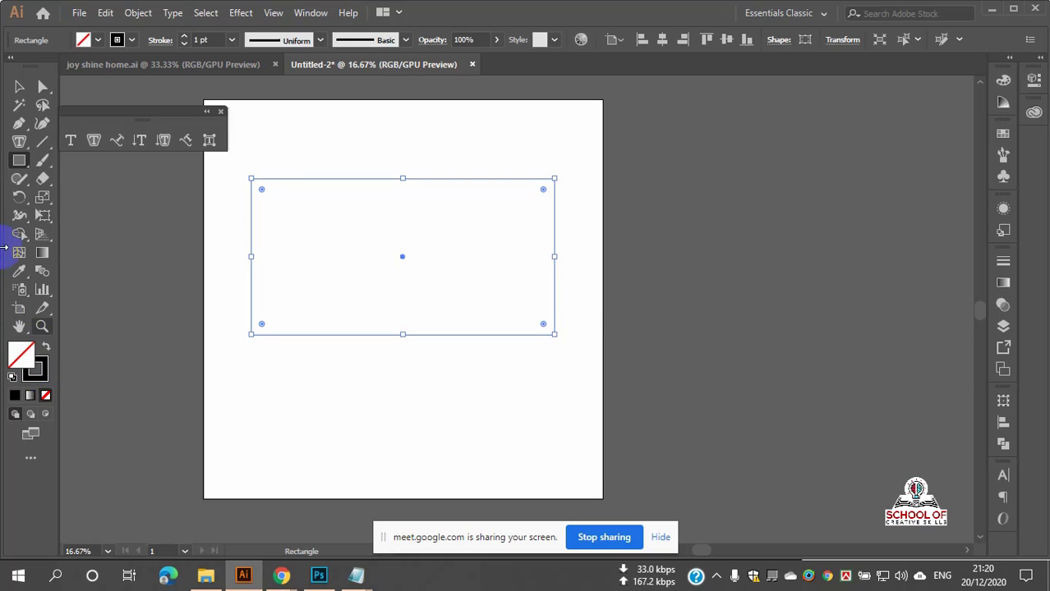
left_click(16, 86)
left_click(360, 145)
Step: Convert the rectangle into an area type frame using the Area Type Tool
scroll(327, 180, "up", 3)
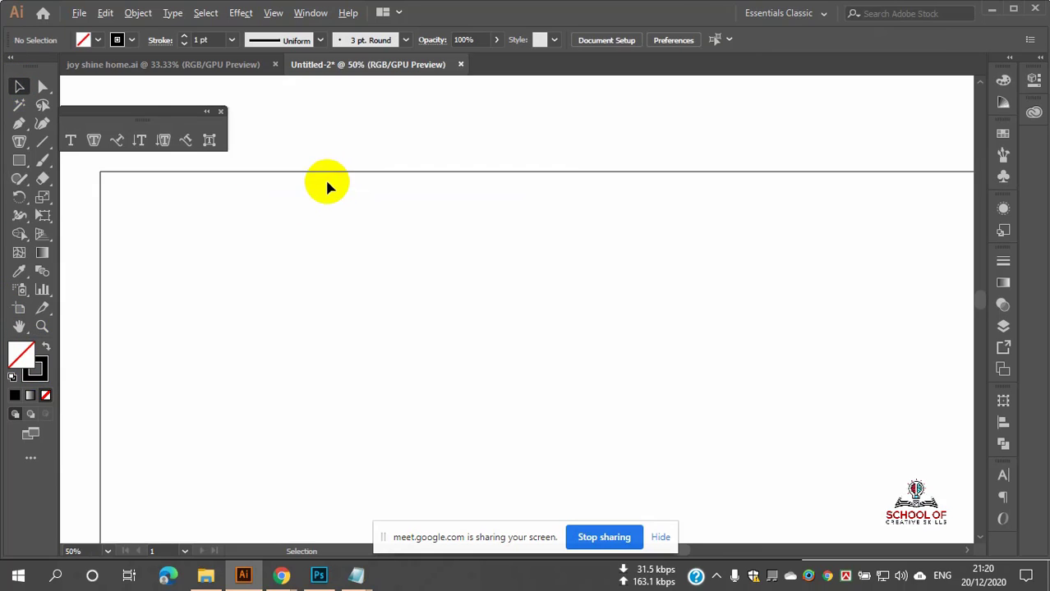
scroll(326, 179, "down", 2)
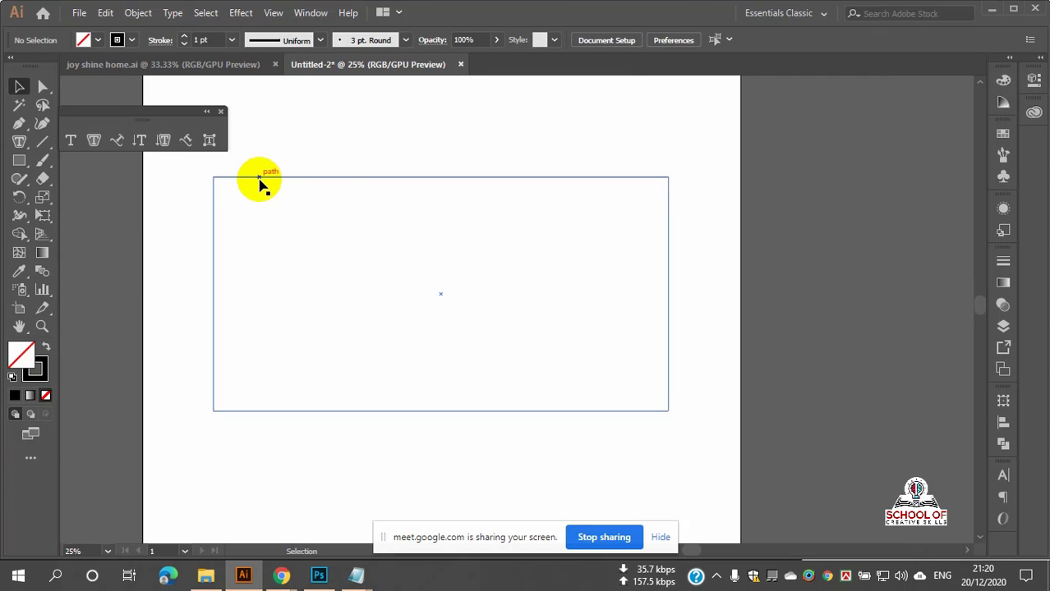
left_click_drag(201, 169, 510, 399)
left_click(19, 141)
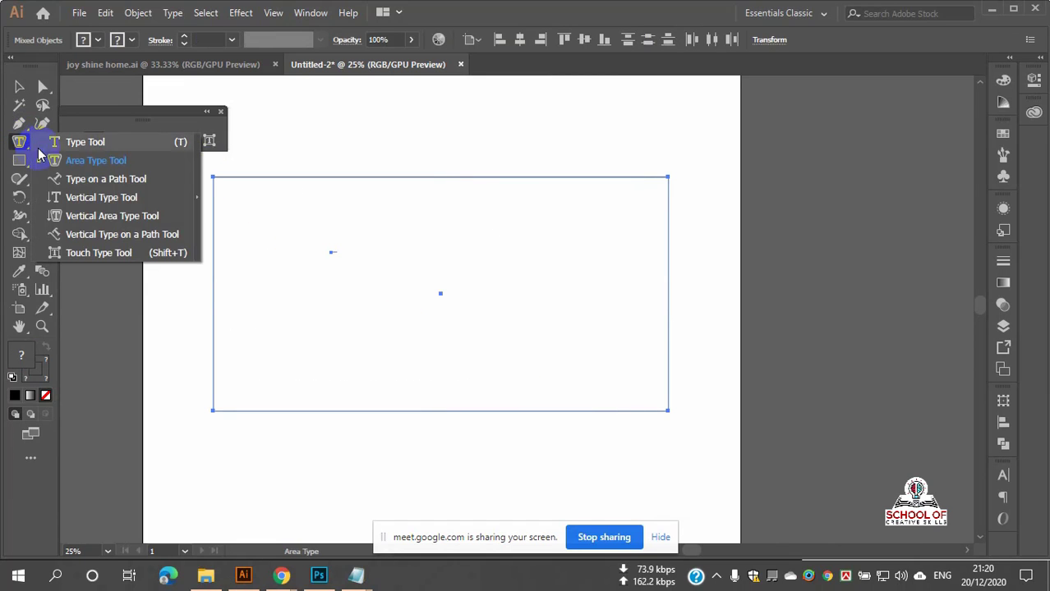
left_click(93, 142)
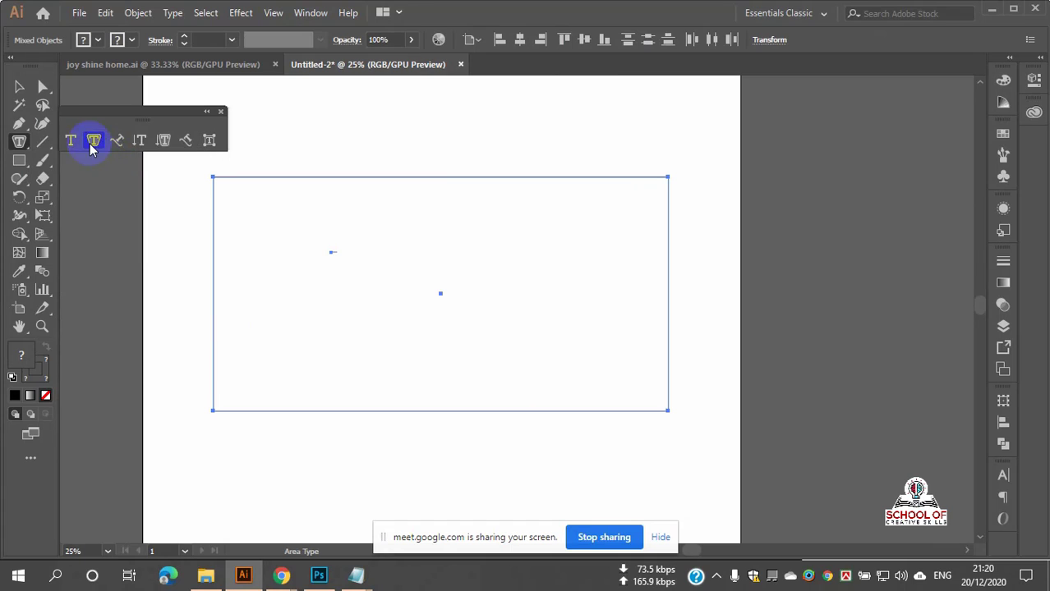
left_click(251, 208)
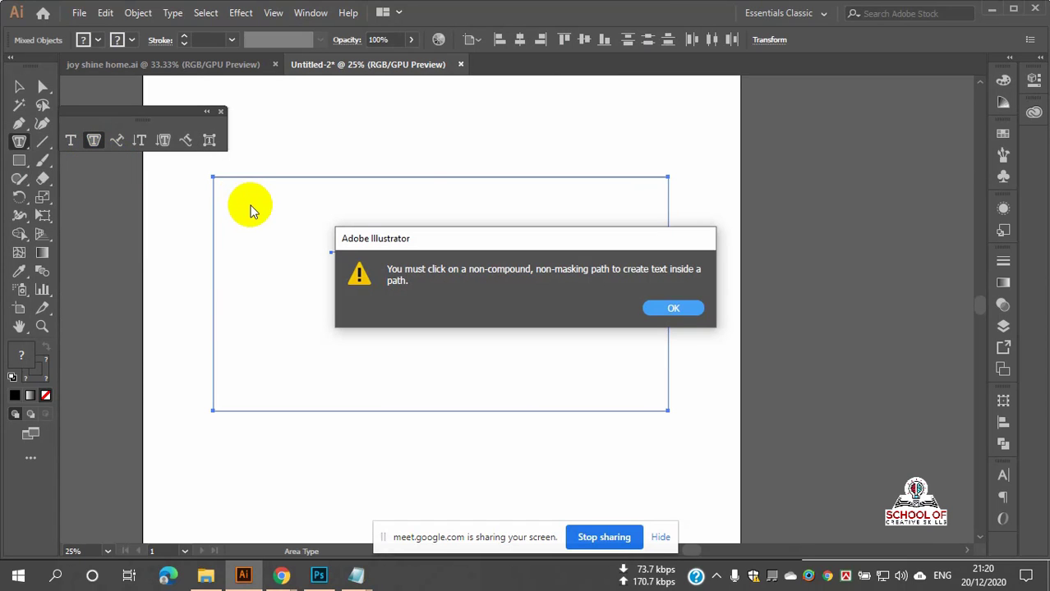
left_click(661, 308)
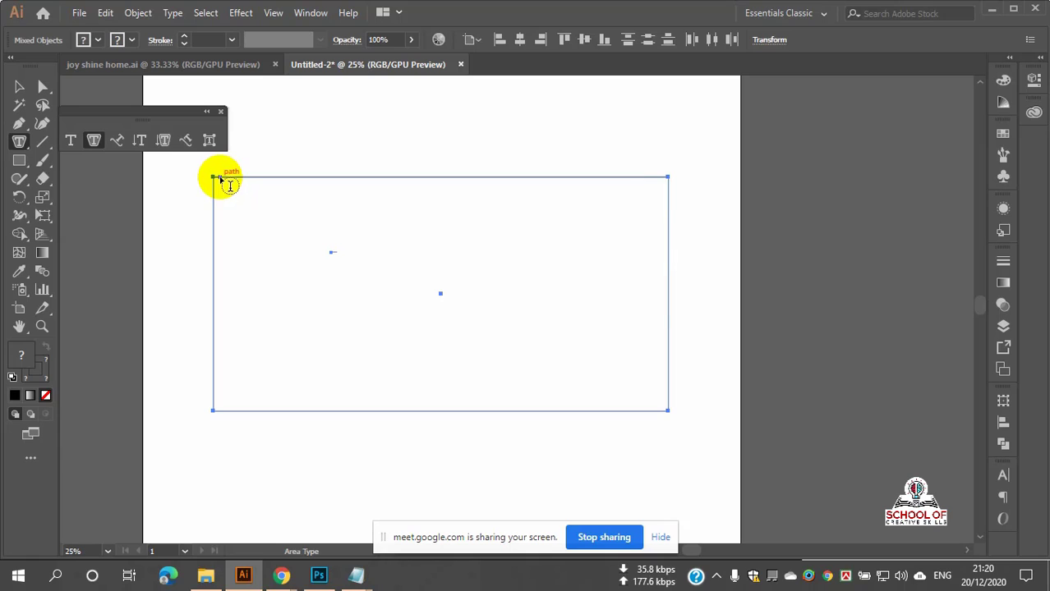
left_click(221, 179)
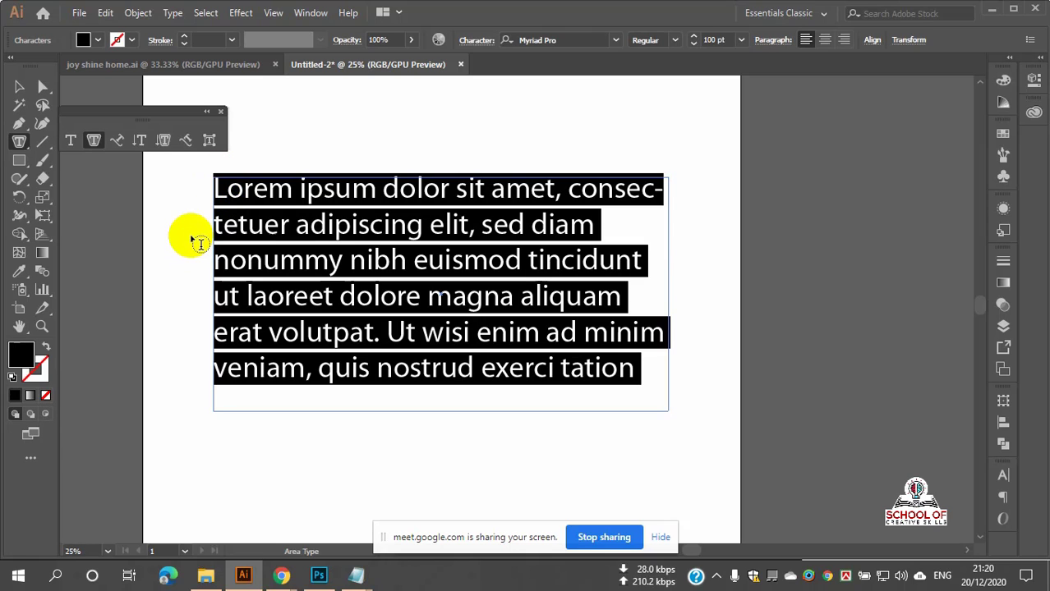
Step: Replace the placeholder paragraph with wrapping rows of 'h' characters ending in 'dddddddddddd'
left_click(300, 235)
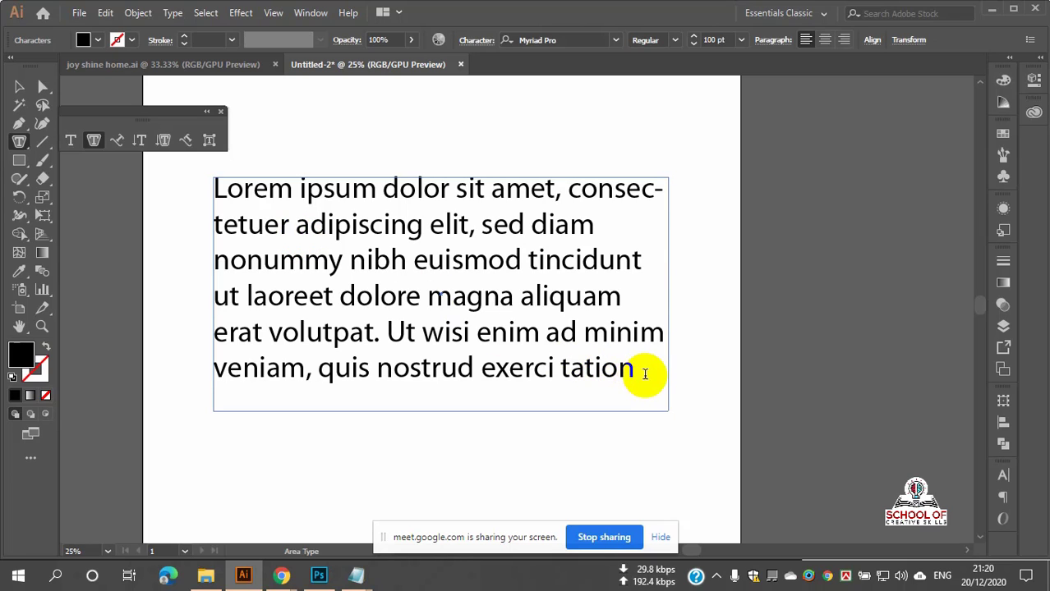
left_click_drag(645, 373, 180, 170)
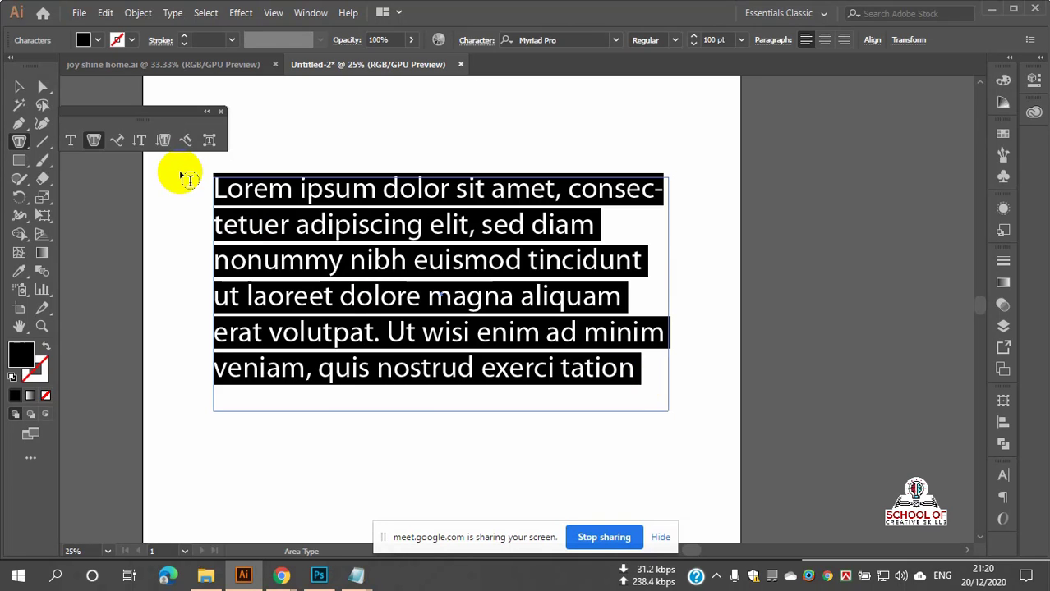
key("BackSpace")
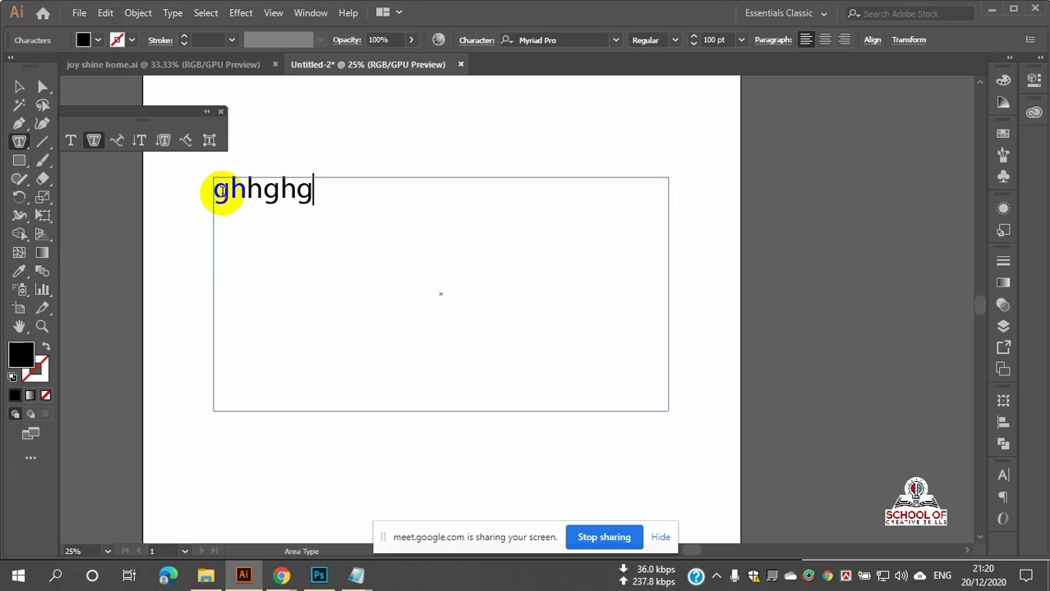
type("ghhghgghhhhhhfh")
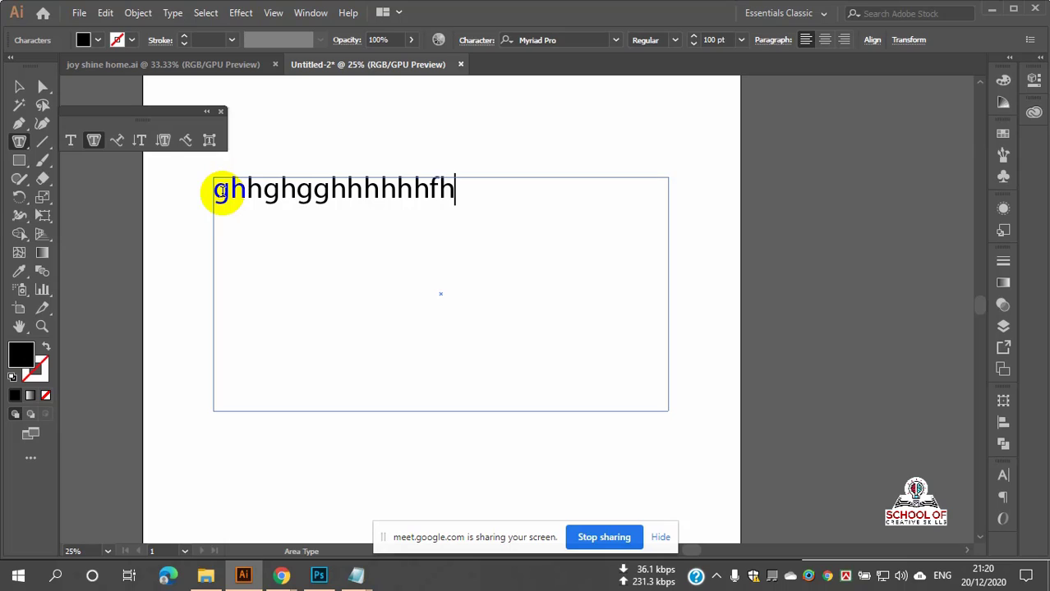
type("hhhhhhhhhh")
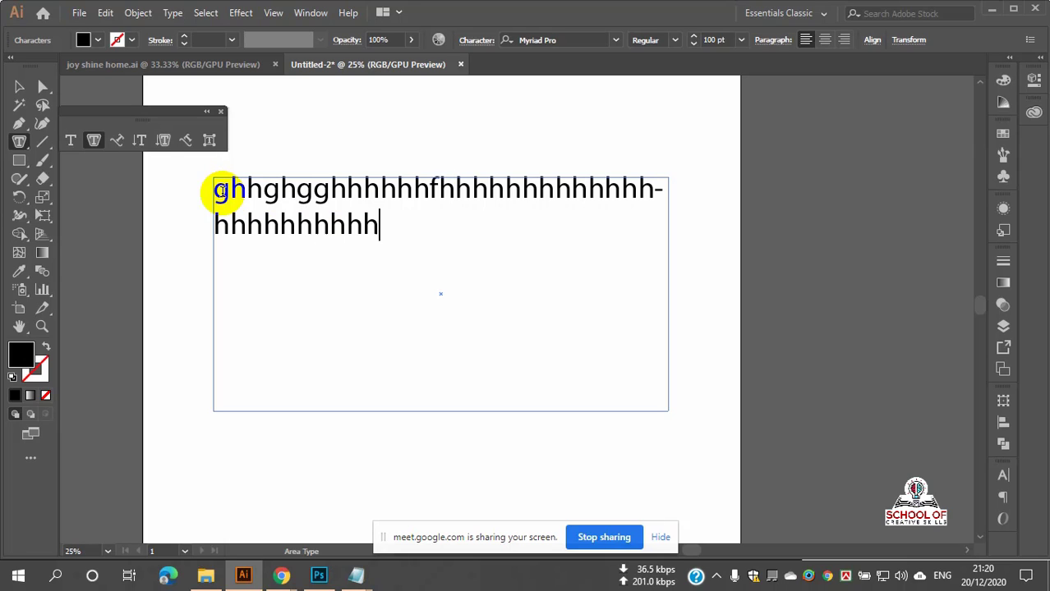
type("hhhhhhhhhhhhhhhhhhhhhhhhhhhhhhhhhhhhhhhhhhhhhhhhhhhhh")
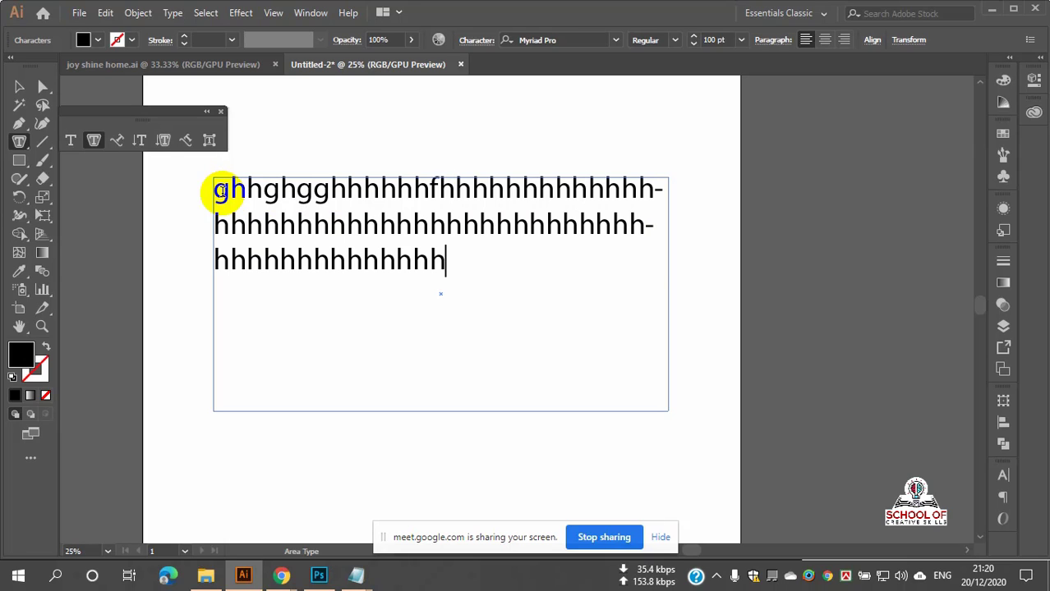
type("hhh")
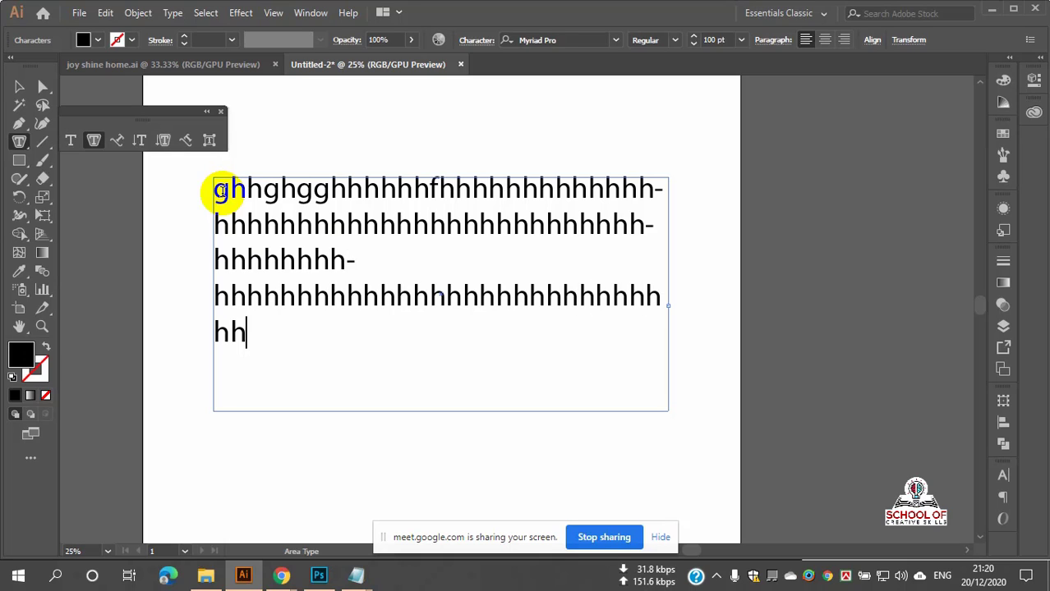
type("hhhhhhhhhhh")
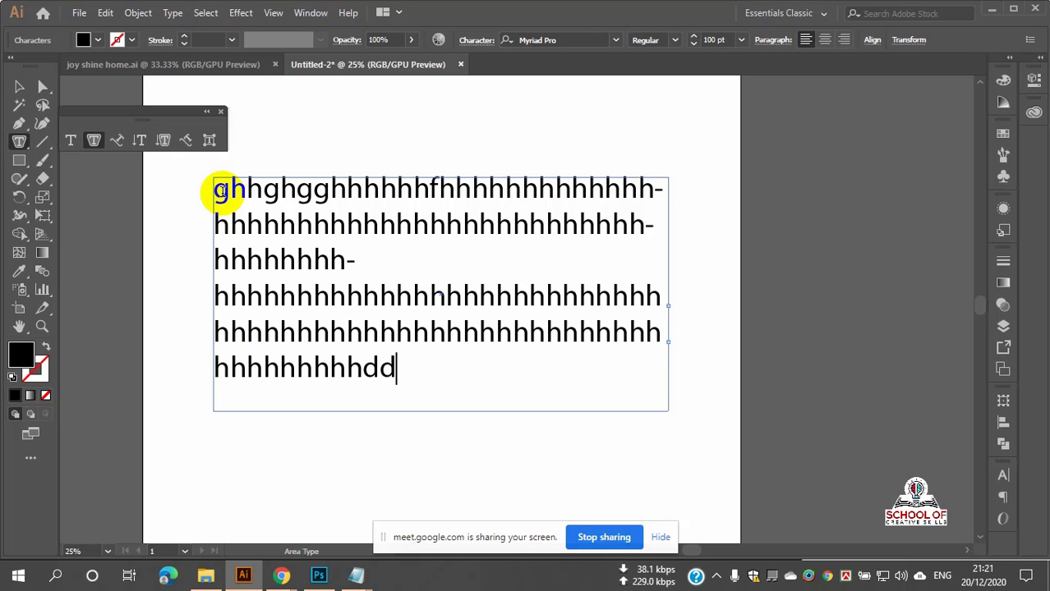
type("dddddddddddddddd")
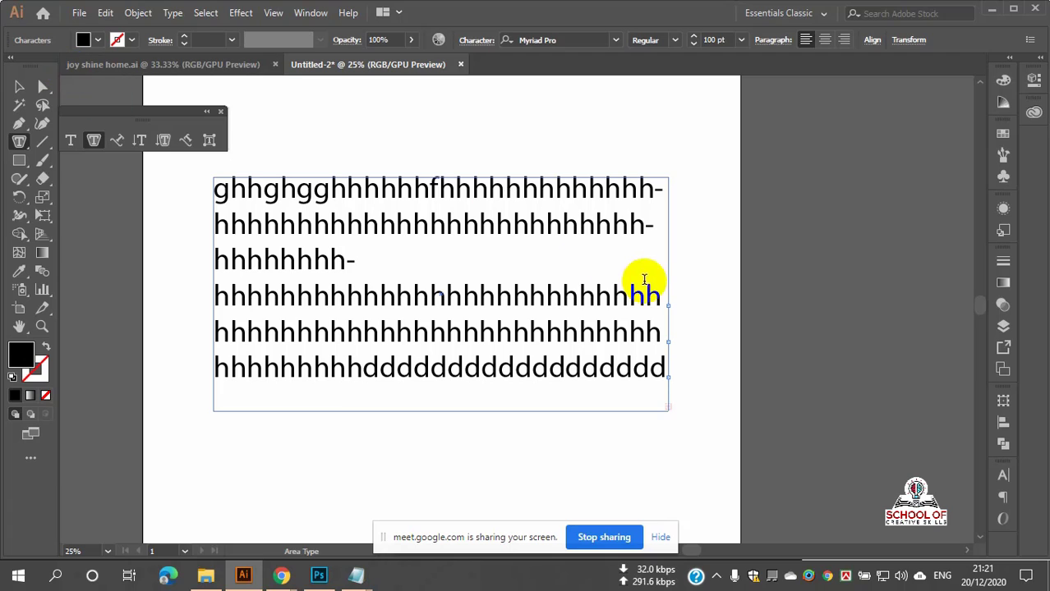
Step: Resize the area text frame and move it left so its lines reflow
left_click(18, 87)
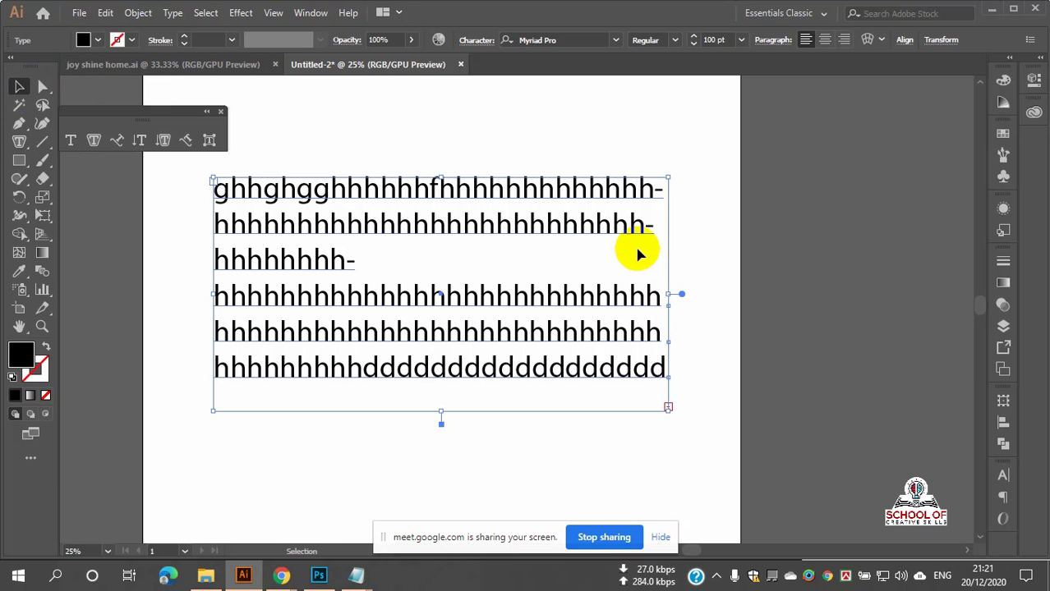
left_click_drag(665, 293, 814, 293)
left_click_drag(514, 411, 519, 485)
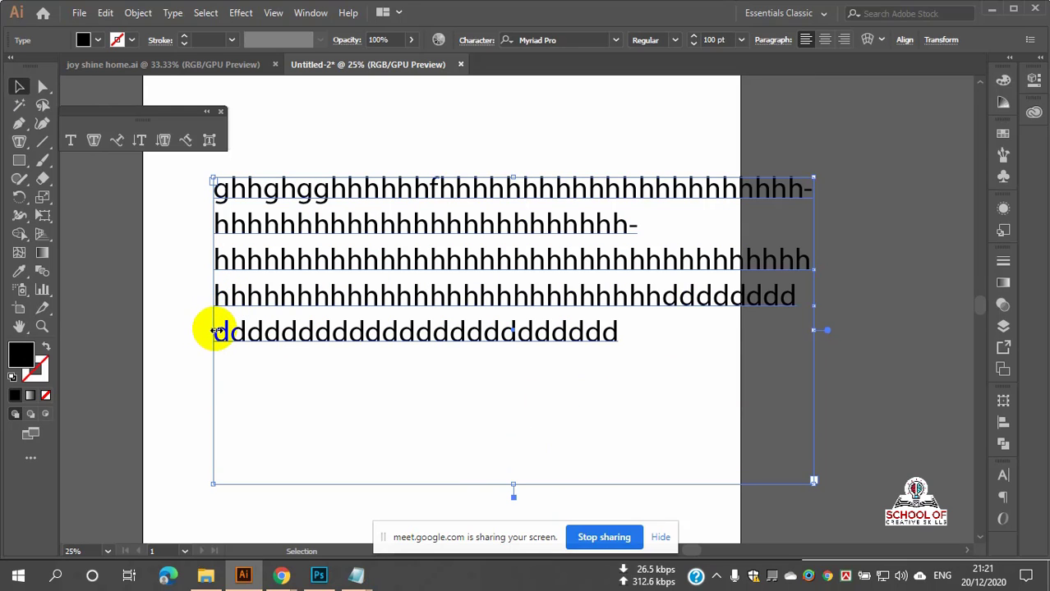
left_click_drag(216, 331, 455, 330)
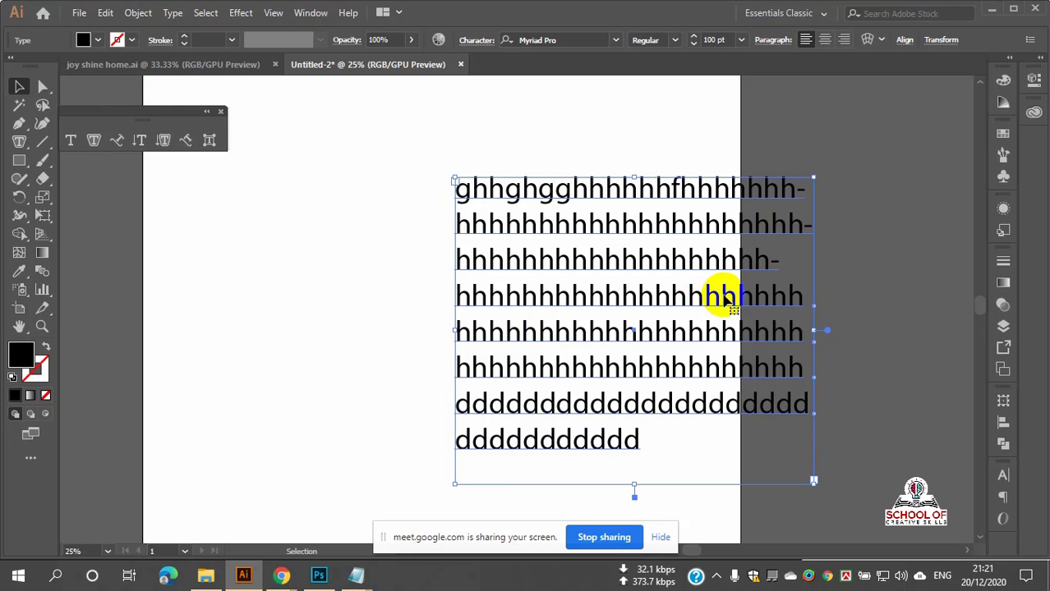
left_click_drag(679, 272, 426, 280)
left_click_drag(562, 341, 445, 340)
Step: Zoom out to see the whole artboard and shift the text block further left
scroll(407, 326, "up", 1)
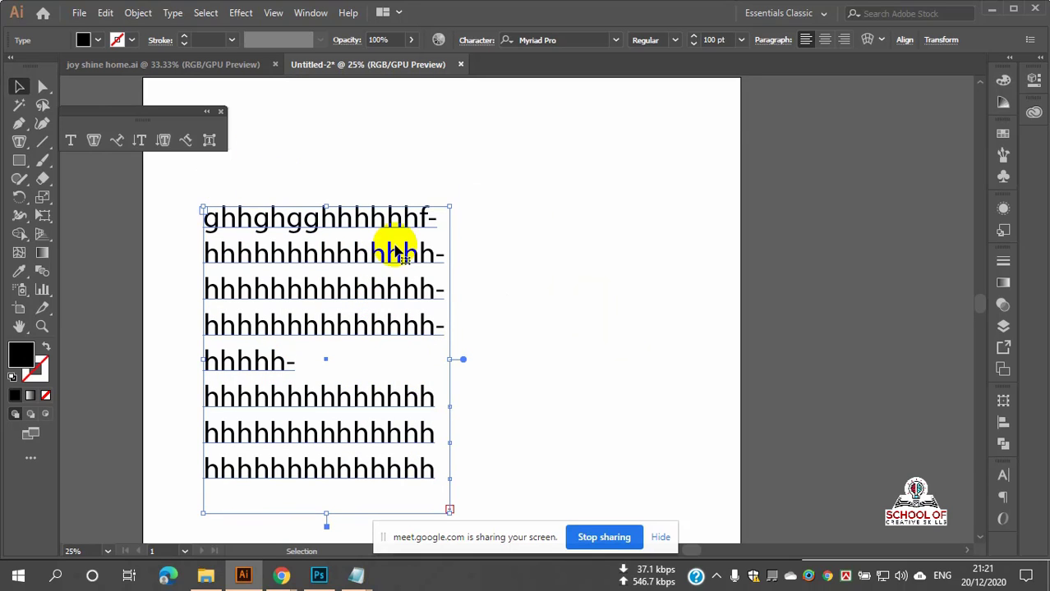
key("ctrl+minus")
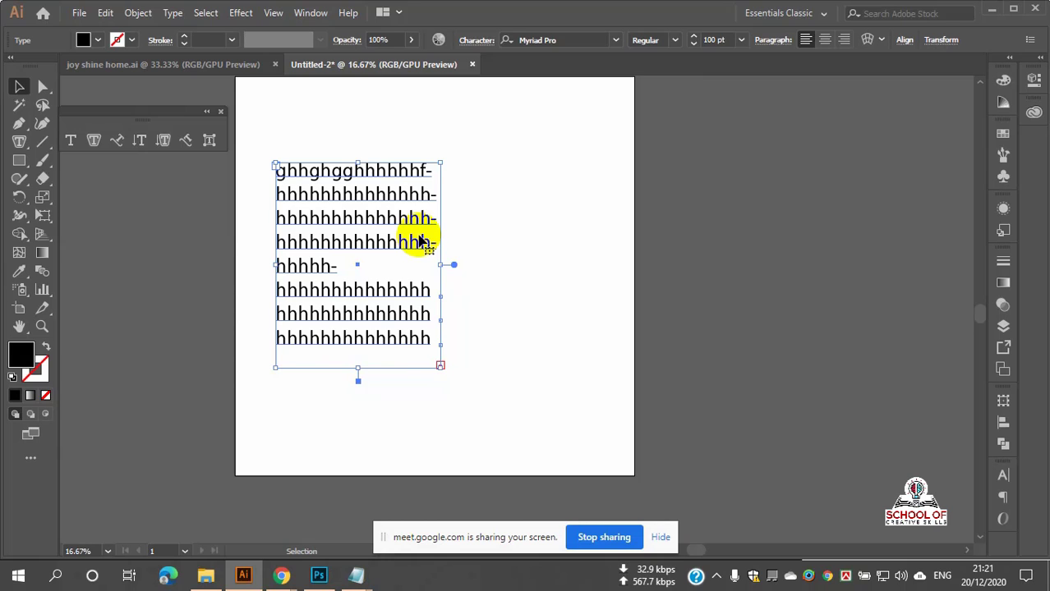
scroll(418, 239, "up", 1)
scroll(365, 227, "up", 2)
scroll(374, 230, "down", 1)
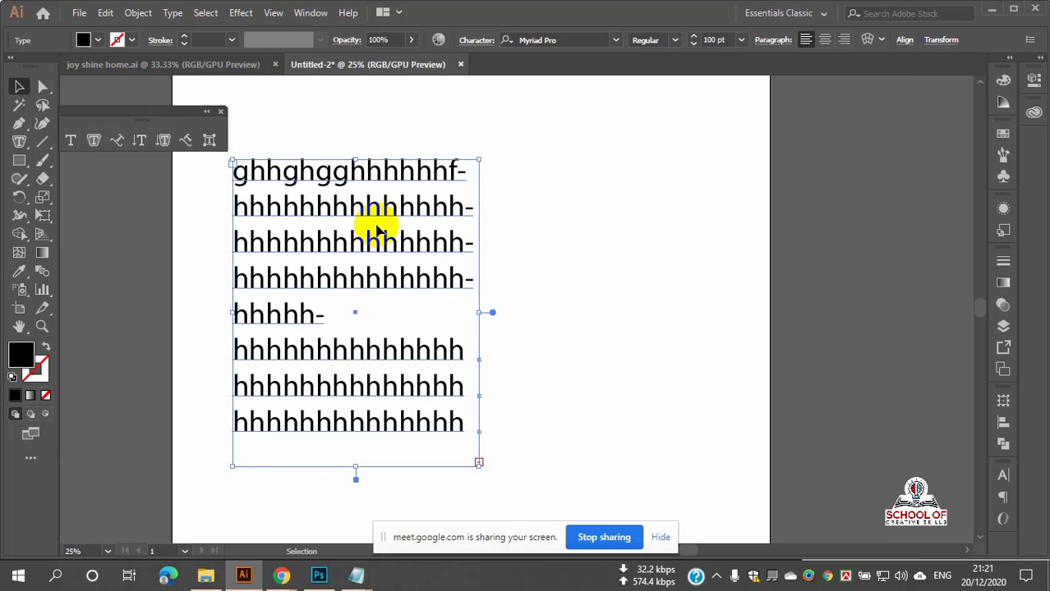
scroll(415, 207, "down", 1)
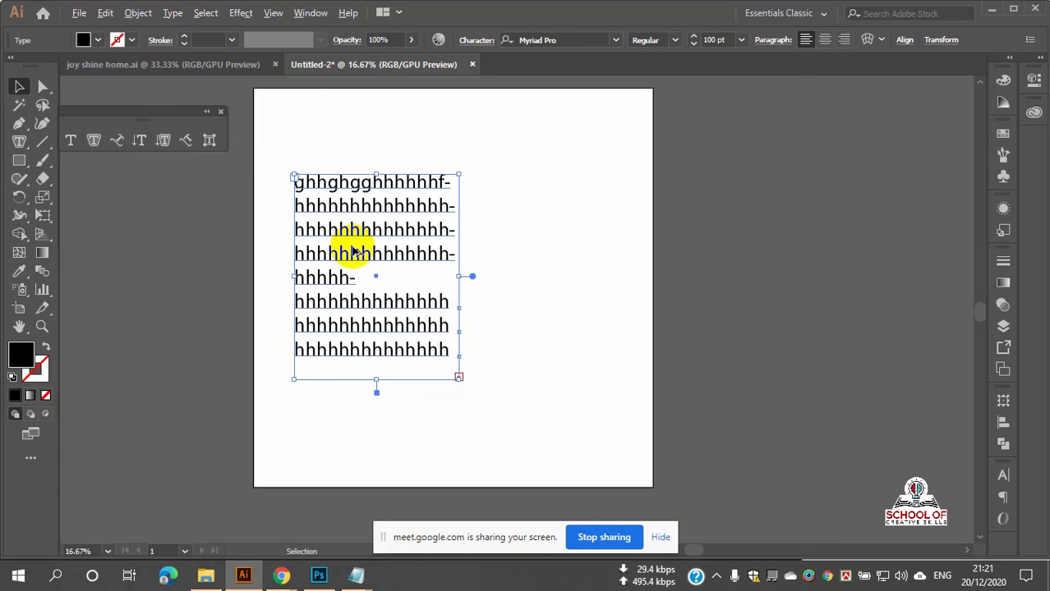
scroll(351, 238, "up", 1)
scroll(353, 239, "down", 1)
left_click_drag(378, 233, 355, 229)
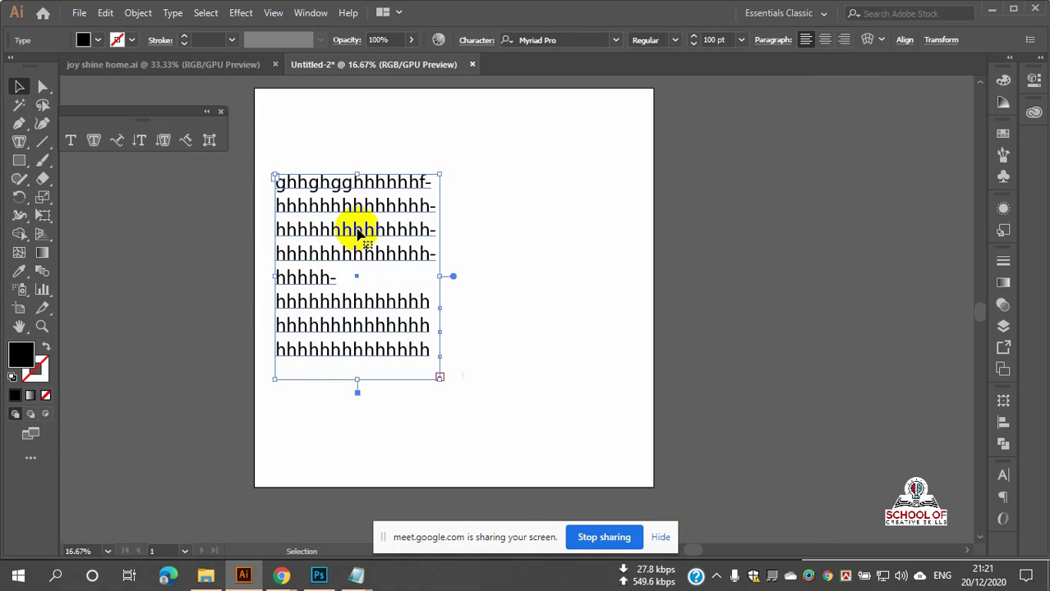
Step: Reselect the area text block and delete it
left_click(22, 141)
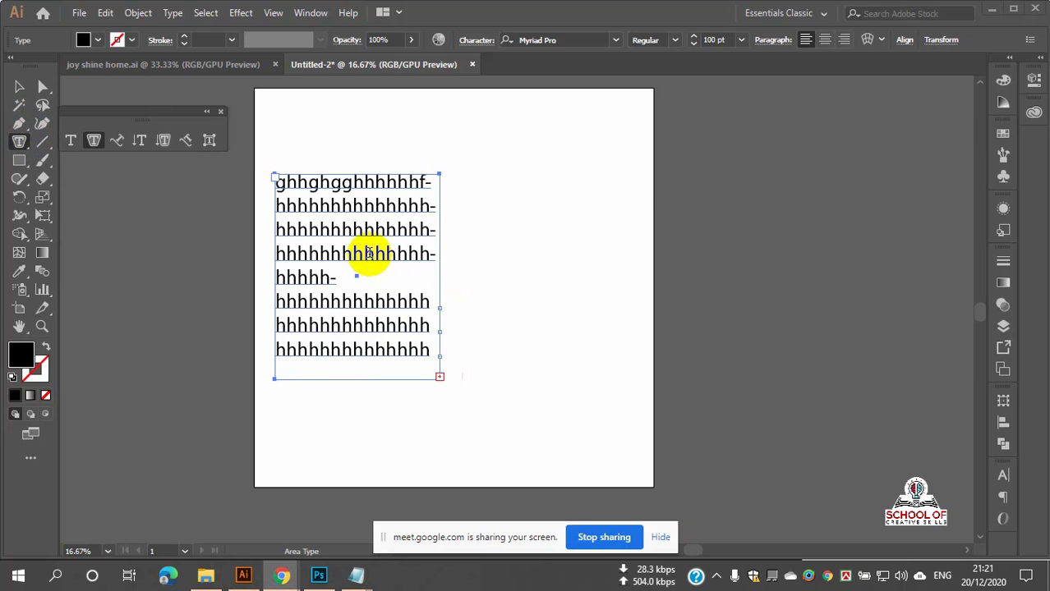
left_click(20, 86)
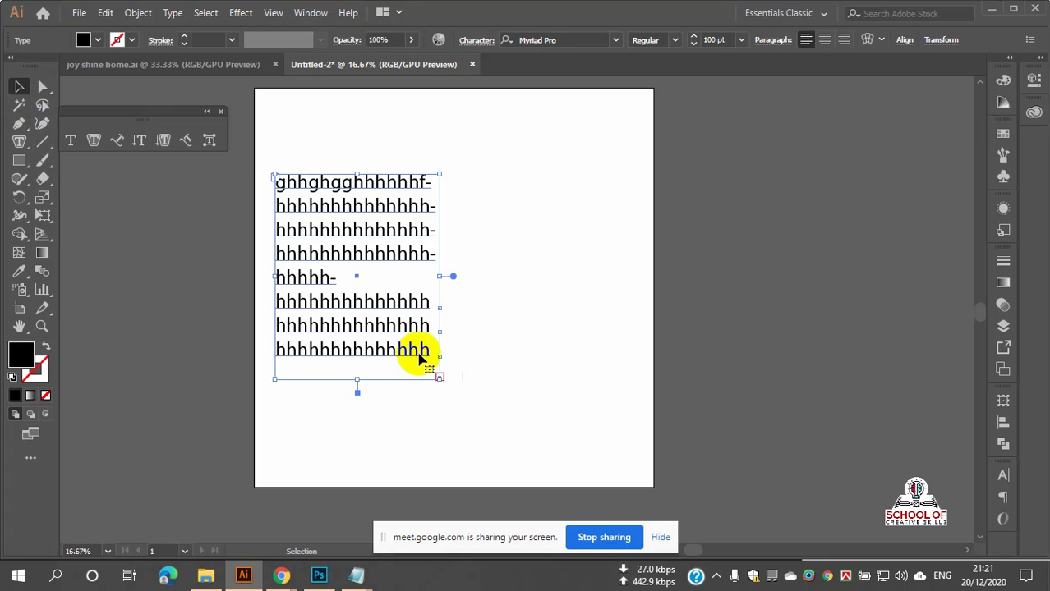
left_click(547, 321)
left_click(386, 252)
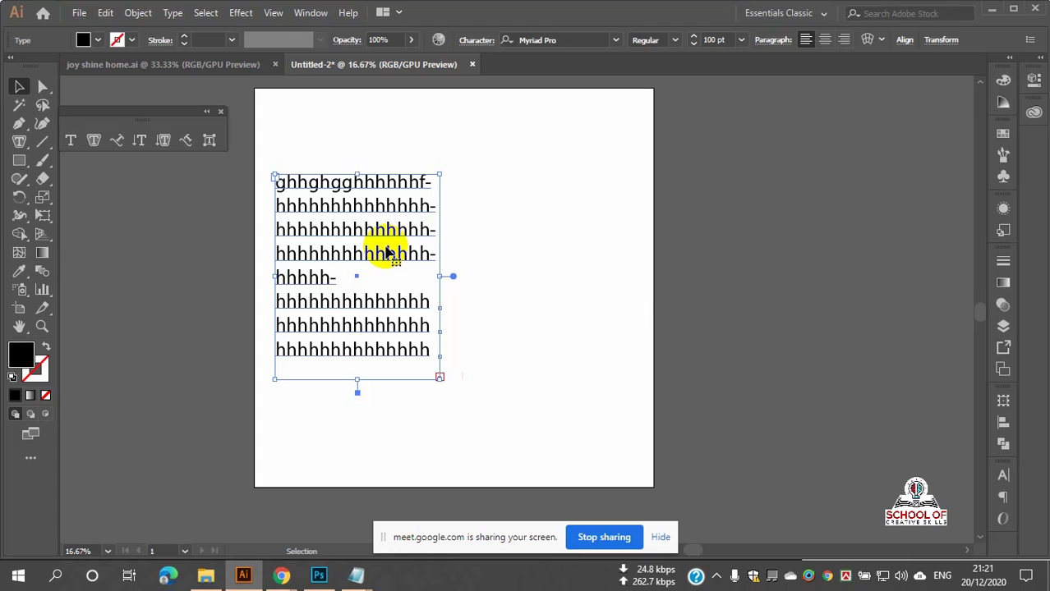
key("Delete")
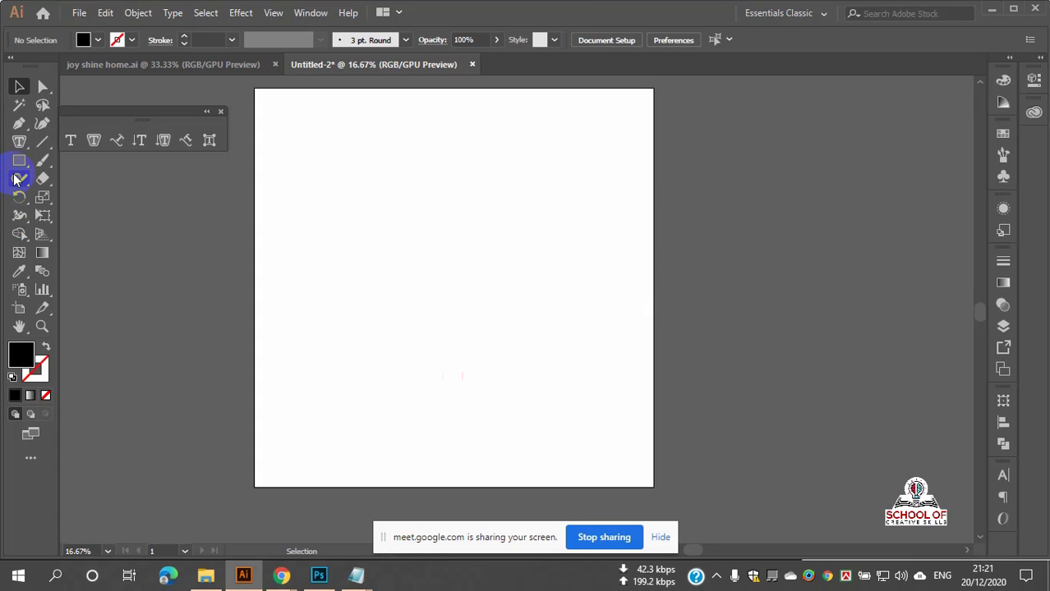
left_click(19, 162)
left_click_drag(19, 169, 68, 198)
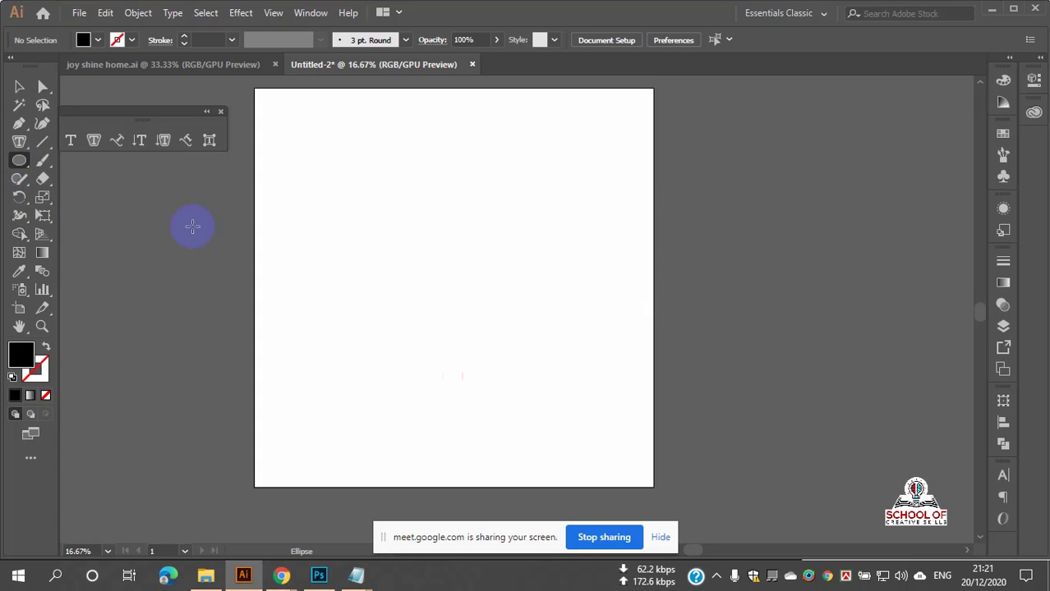
left_click_drag(445, 228, 572, 365)
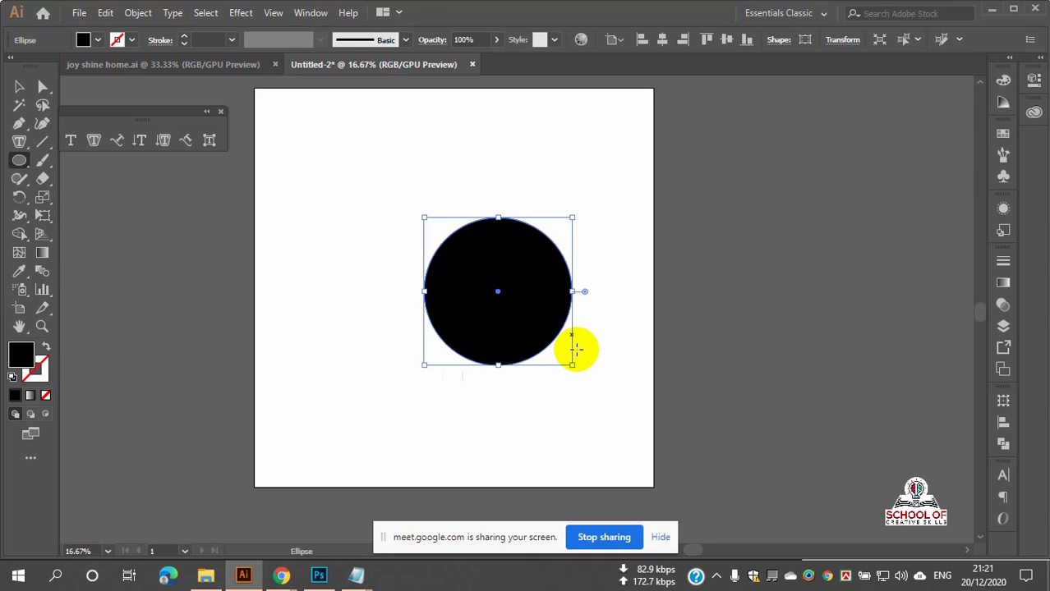
left_click(46, 346)
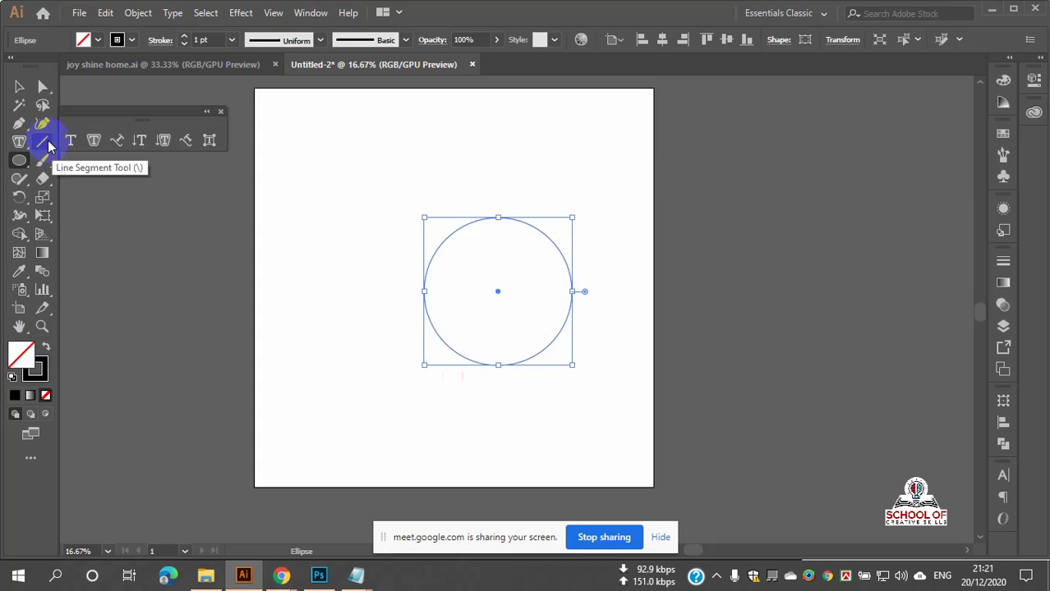
left_click(23, 142)
left_click(23, 141)
left_click(72, 159)
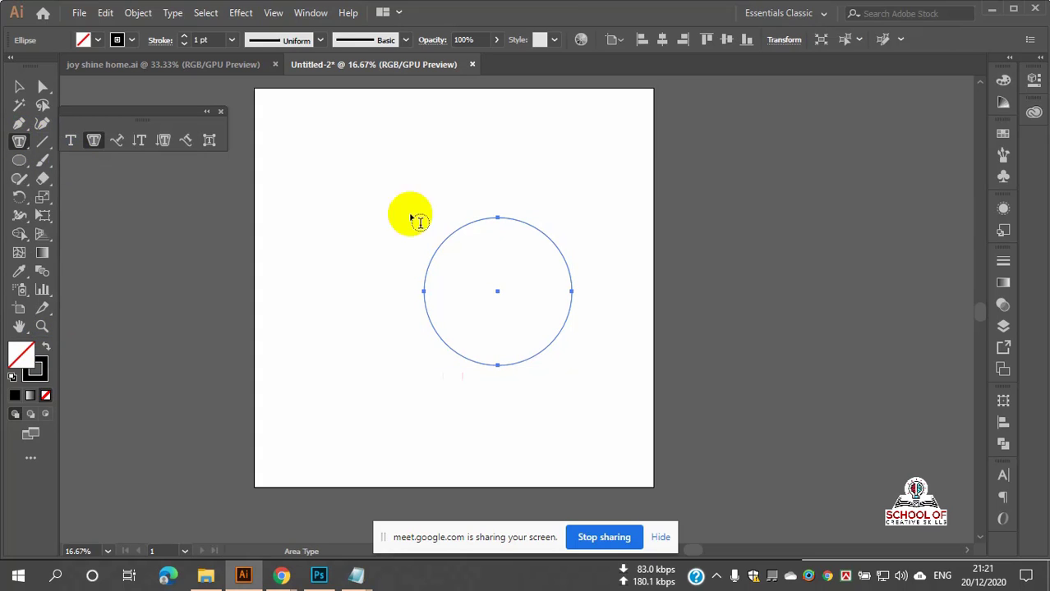
left_click(476, 223)
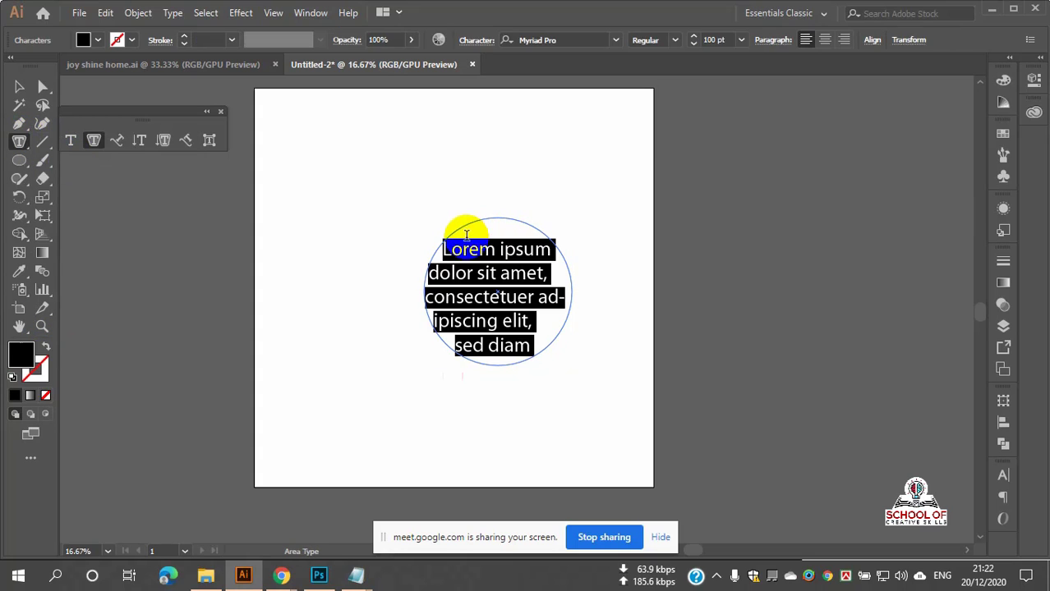
scroll(516, 300, "up", 2)
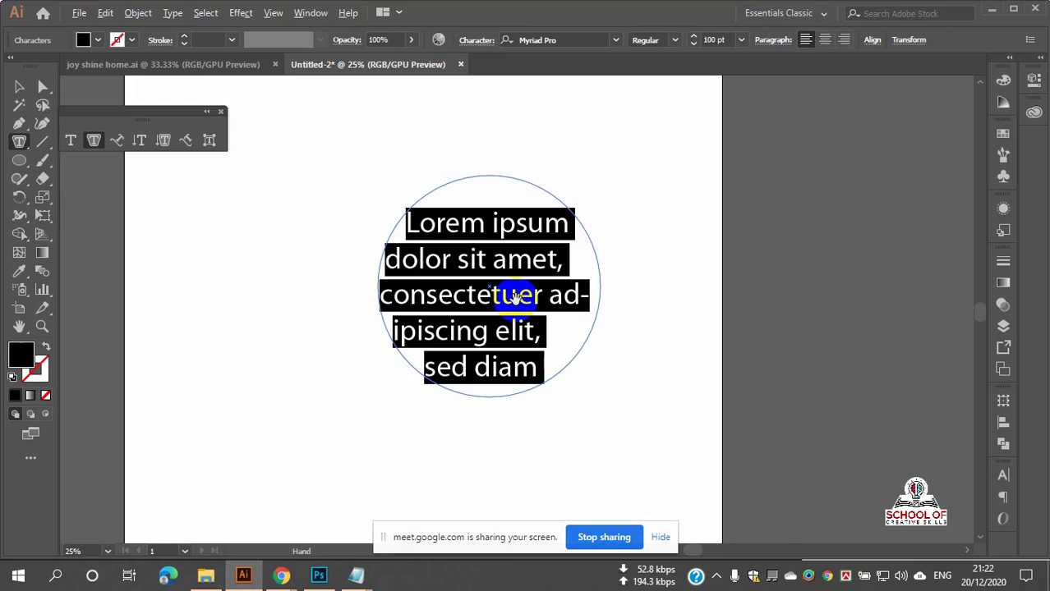
left_click(565, 387)
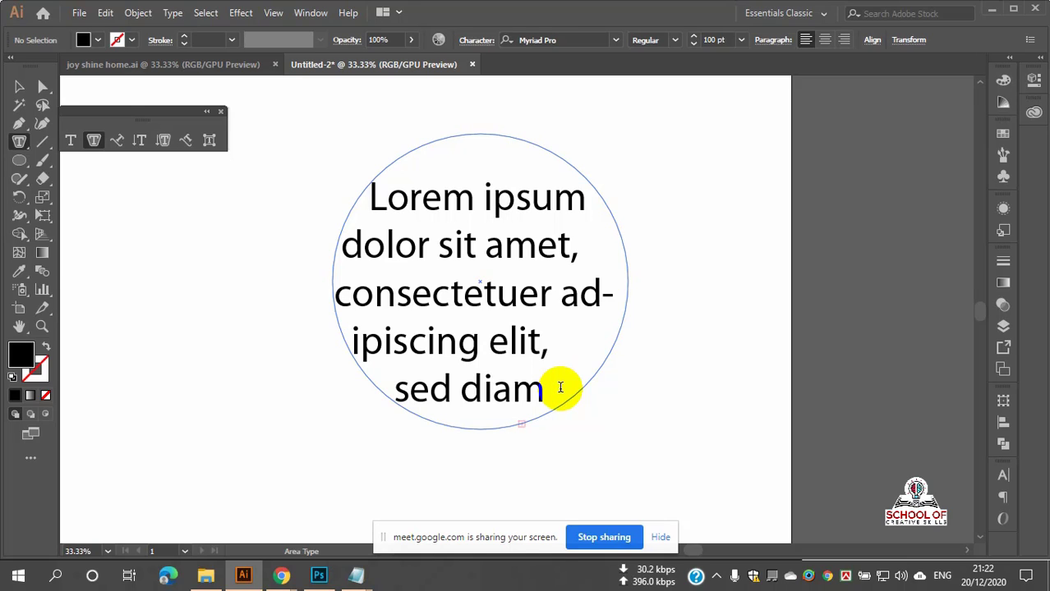
left_click_drag(560, 387, 363, 210)
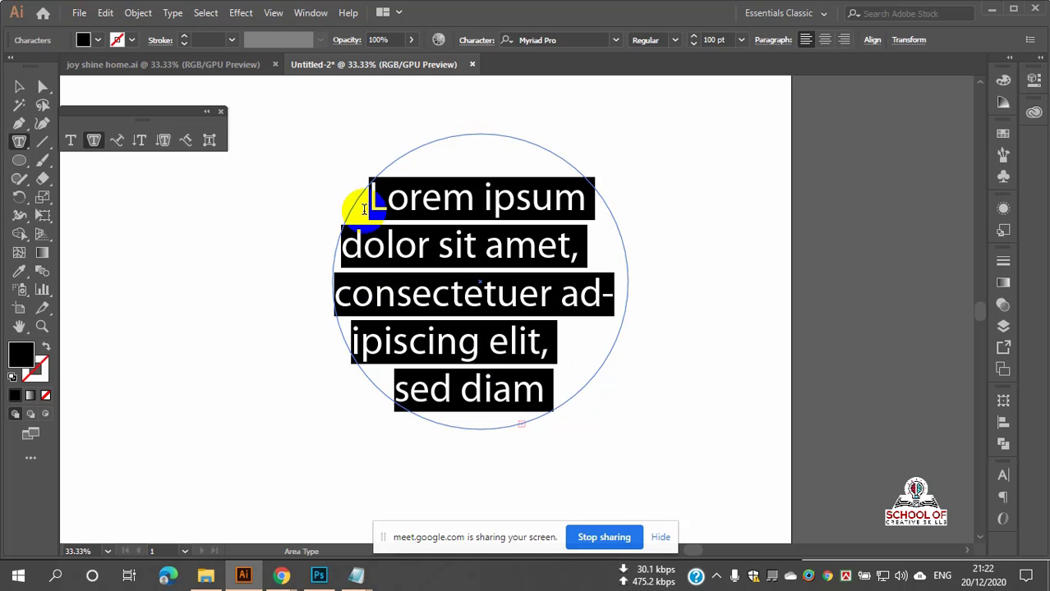
type("kkkkkjjjjjjjjjjjjjjjjjjjjjjjjjjjjjjjj")
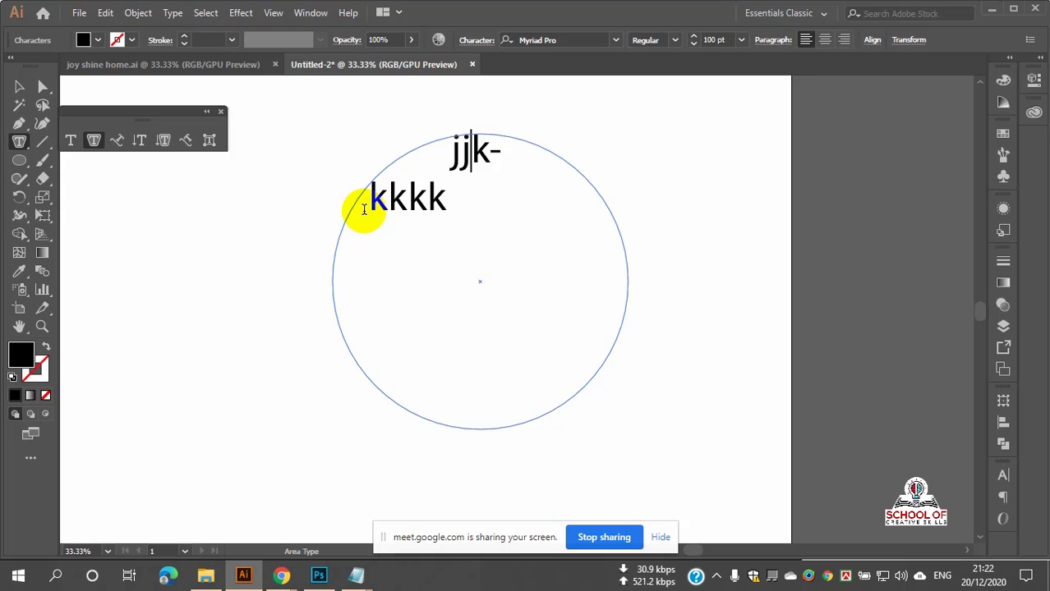
type("jjjjjjjjjjjjjjjjjjjjjjjjjjjjjjjjjjjjjjjjjjjjjjjjjjjjjjjj")
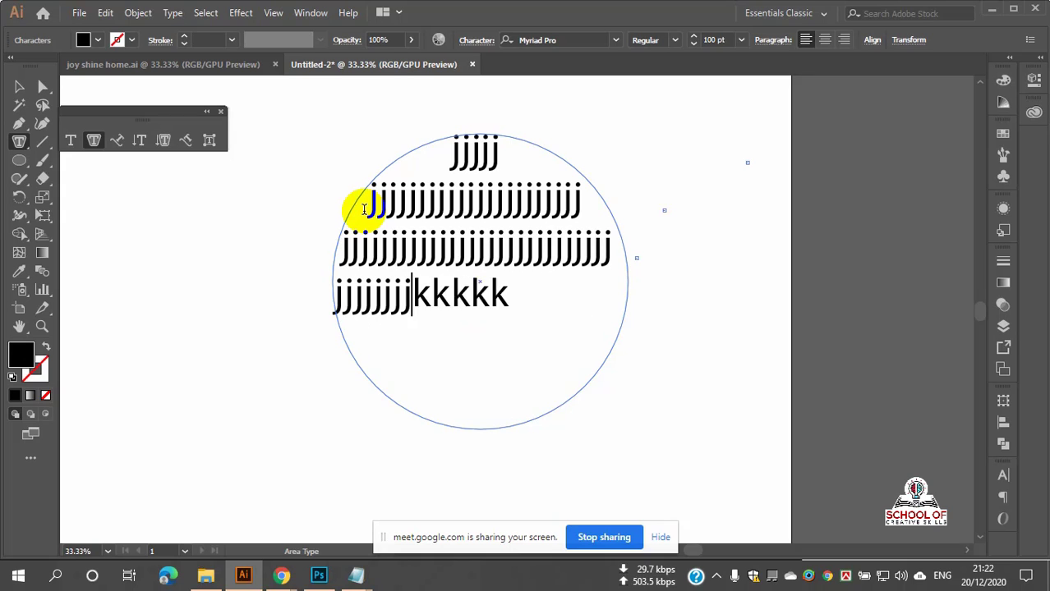
type("jjjjjjjjjjjjjjjjjjjjjjjjjjjjjjj")
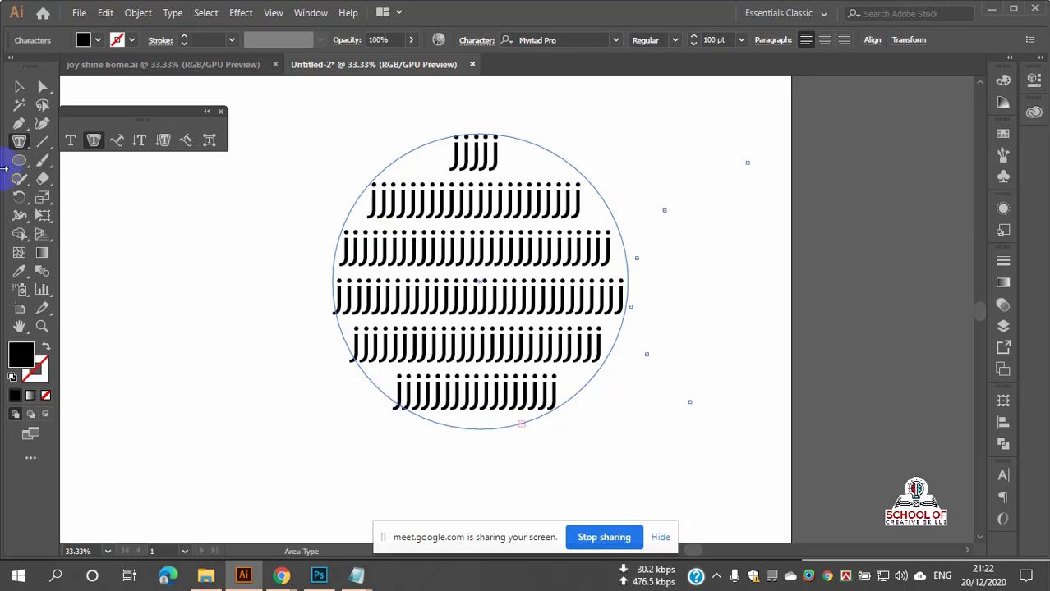
left_click(19, 86)
Step: Delete the circle text, then draw a centred hexagon with no fill
key("Delete")
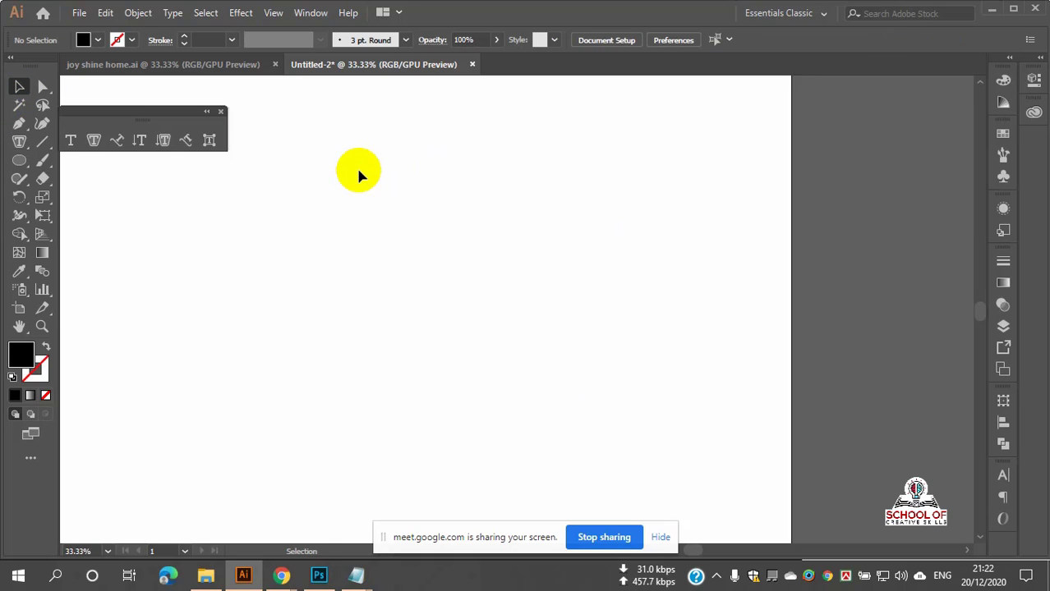
left_click(19, 162)
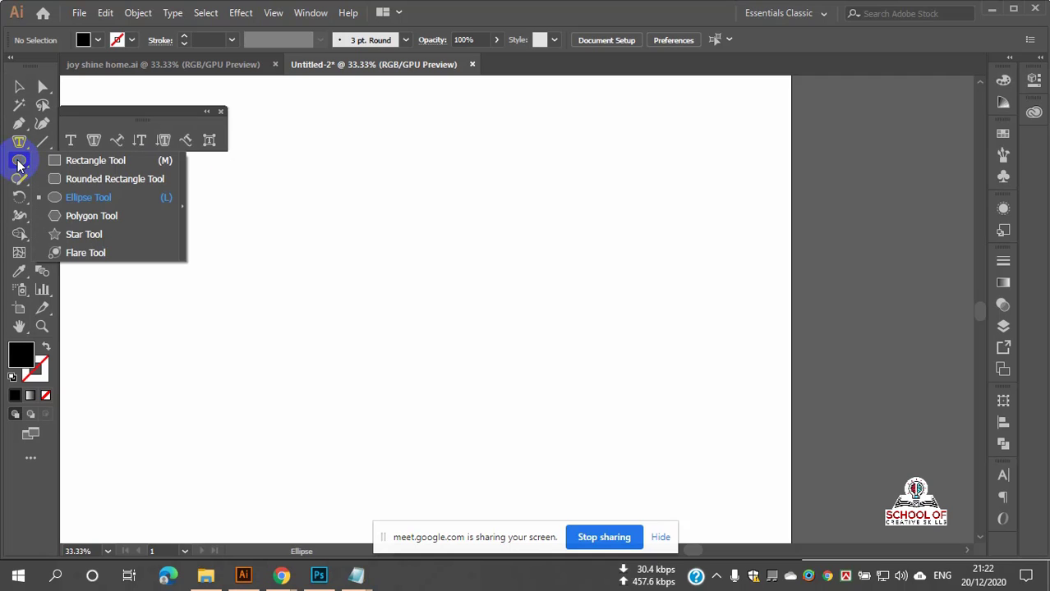
left_click(56, 216)
left_click_drag(336, 216, 436, 258)
left_click(20, 87)
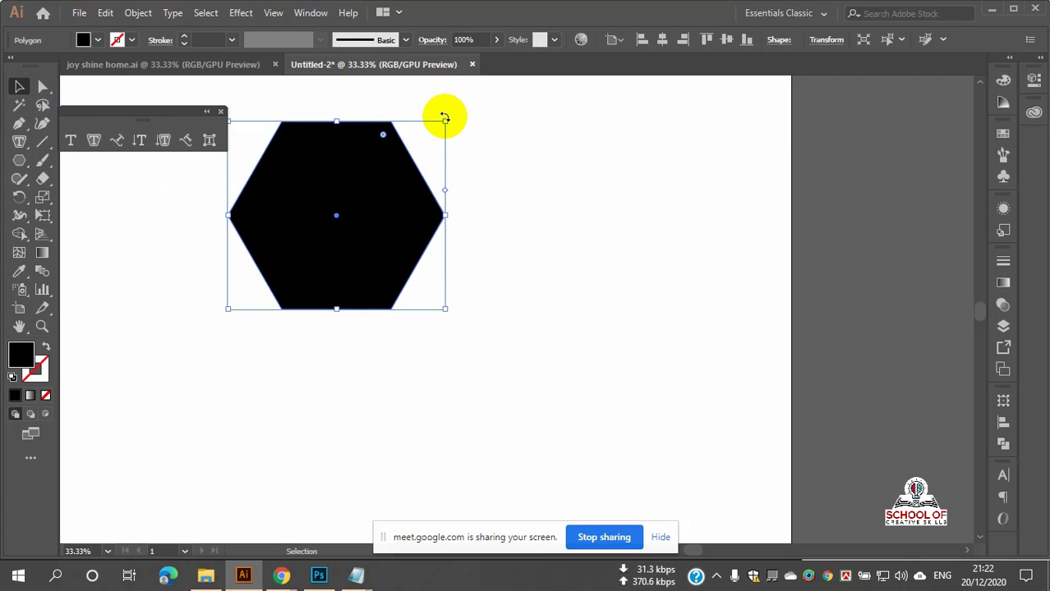
left_click_drag(365, 183, 468, 290)
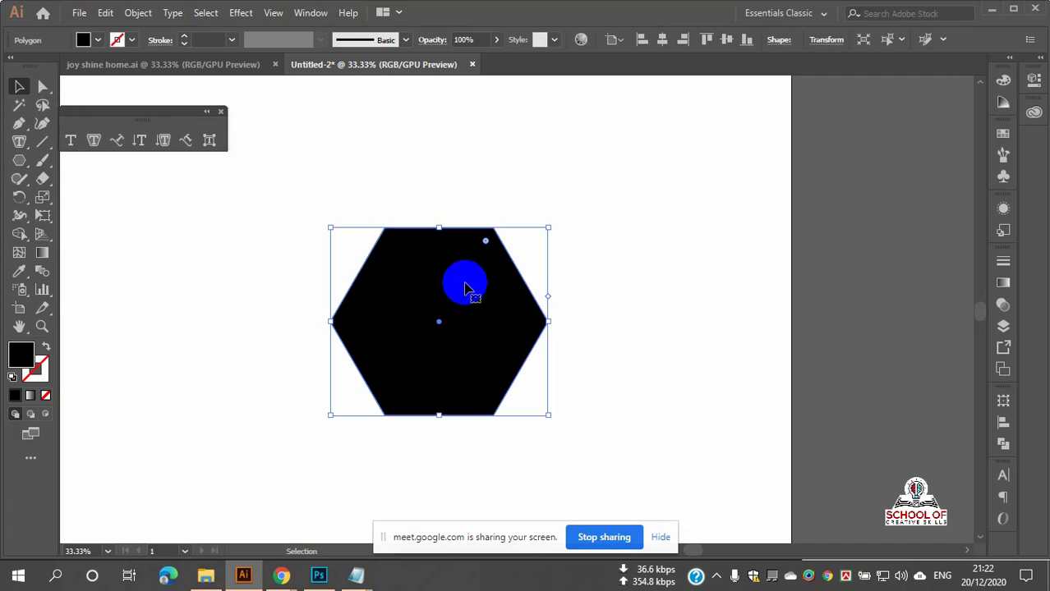
left_click(47, 347)
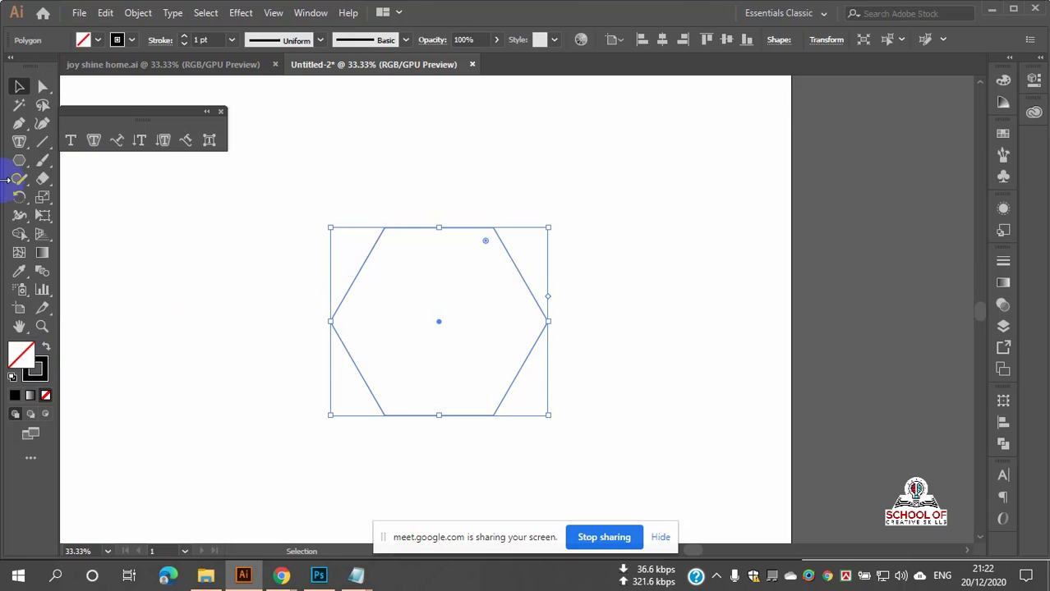
Step: Fill the hexagon with area text and replace the placeholder with a run of 'k's
left_click(18, 142)
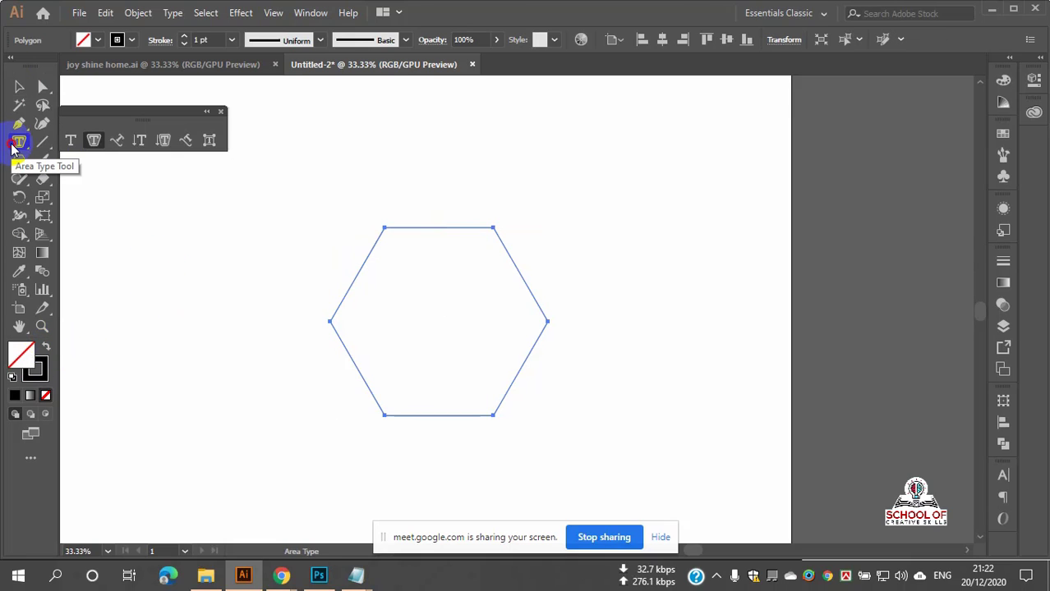
left_click_drag(22, 146, 87, 159)
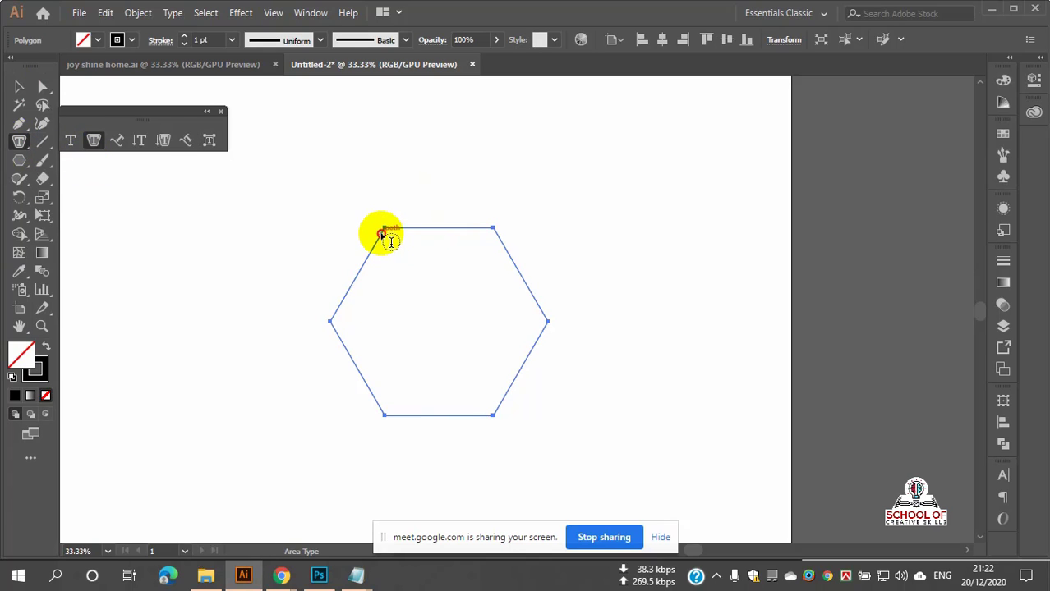
left_click(383, 236)
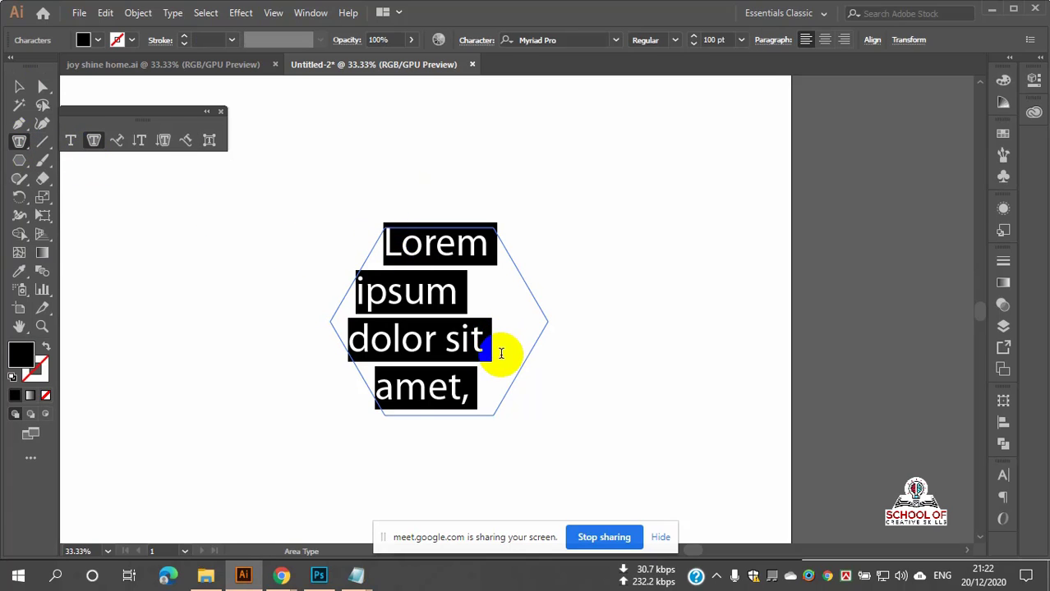
left_click(504, 392)
left_click_drag(492, 388, 387, 254)
left_click(401, 246)
left_click_drag(482, 366, 363, 241)
type("kkkkkkkkkkkkkkkkkkkkkkkkkkkk")
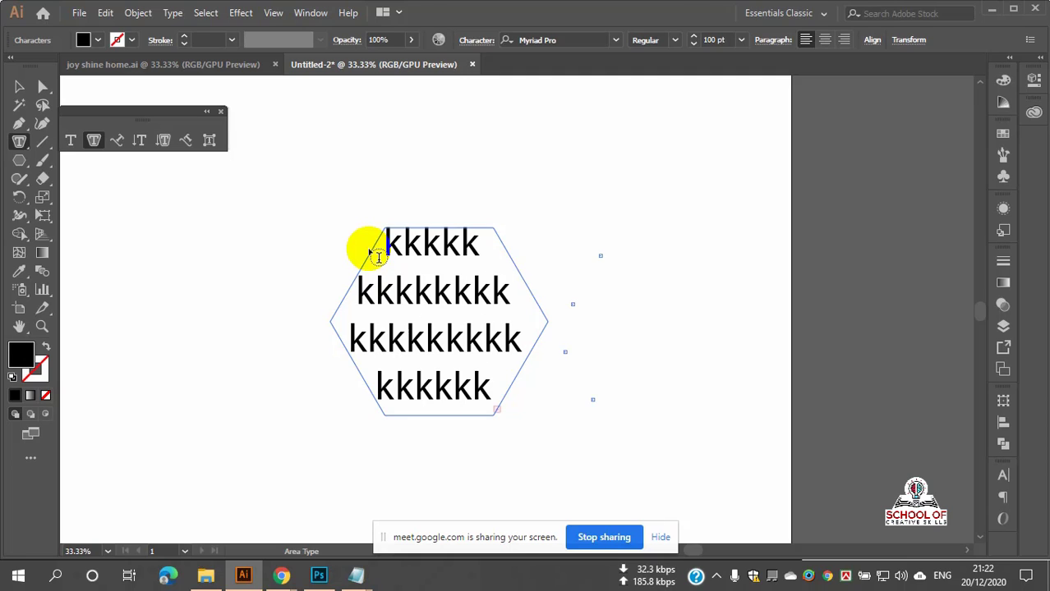
Step: Shrink the k text to 20 pt, then delete the hexagon text object
left_click_drag(377, 257, 497, 430)
left_click(694, 46)
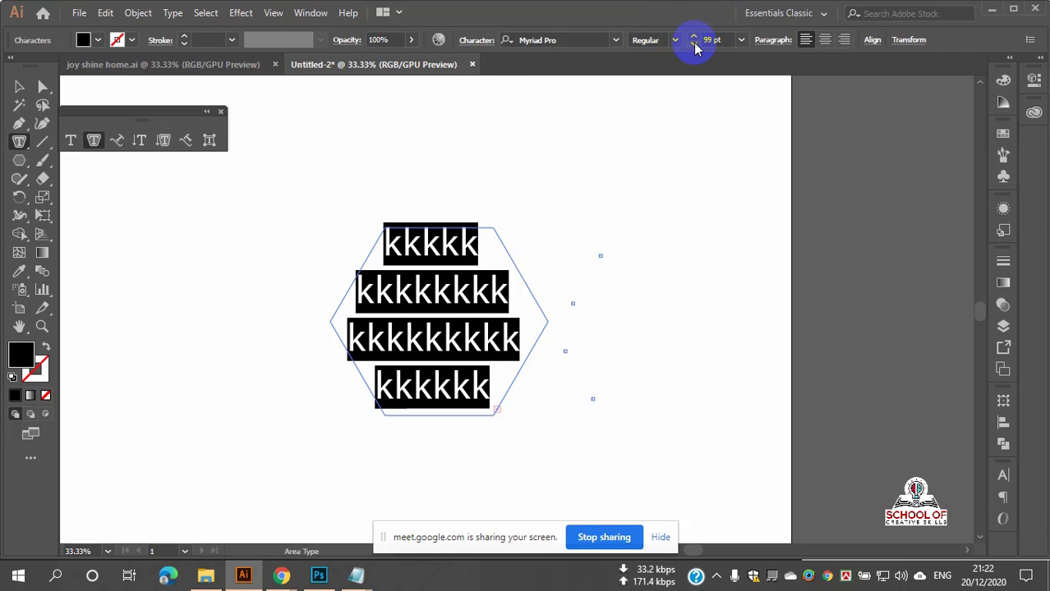
left_click(694, 46)
left_click(694, 46)
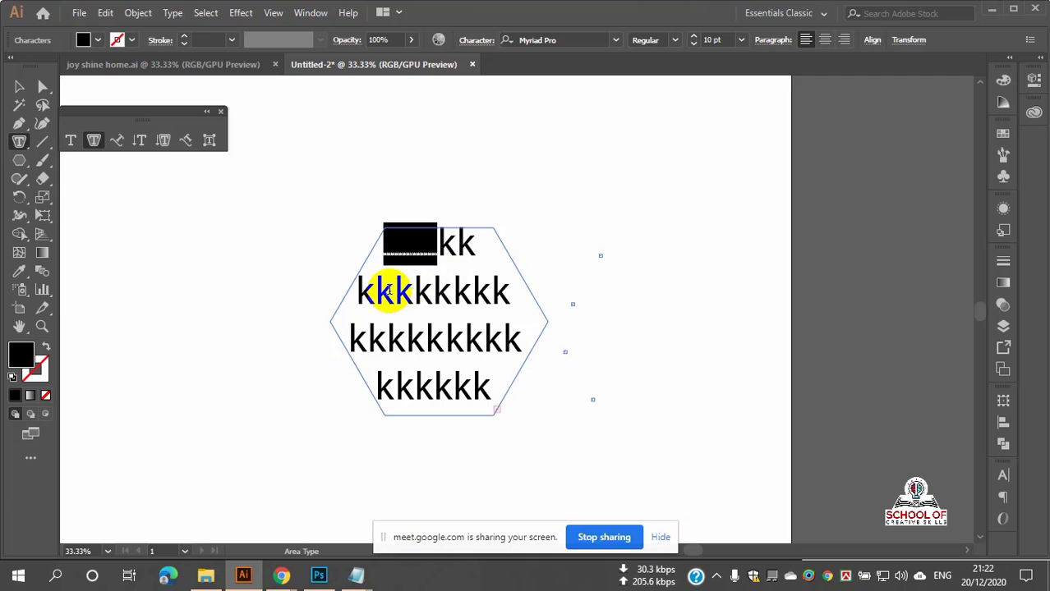
left_click_drag(375, 293, 480, 337)
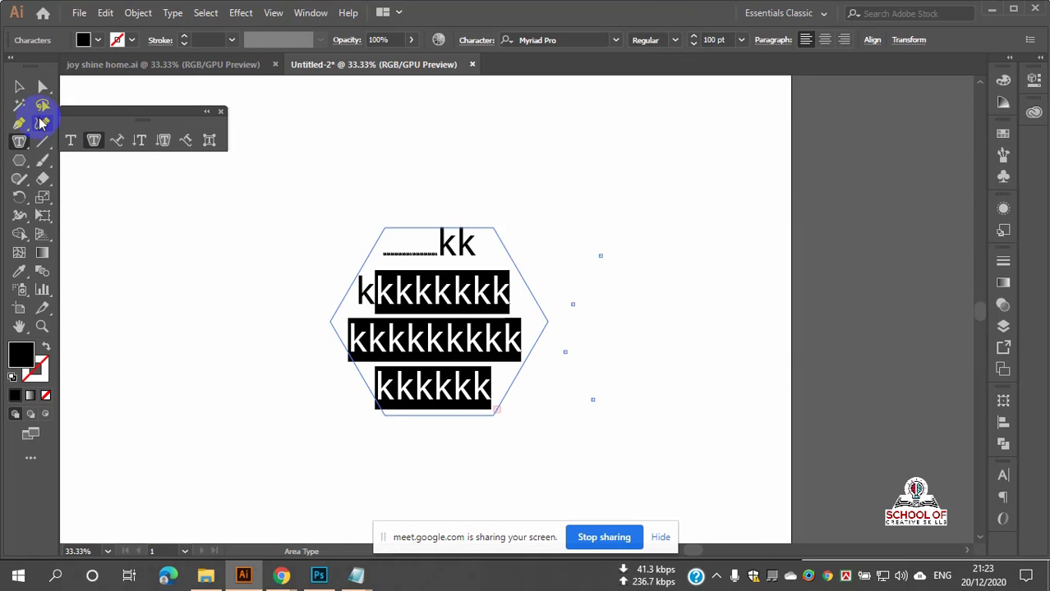
left_click(18, 86)
key("Delete")
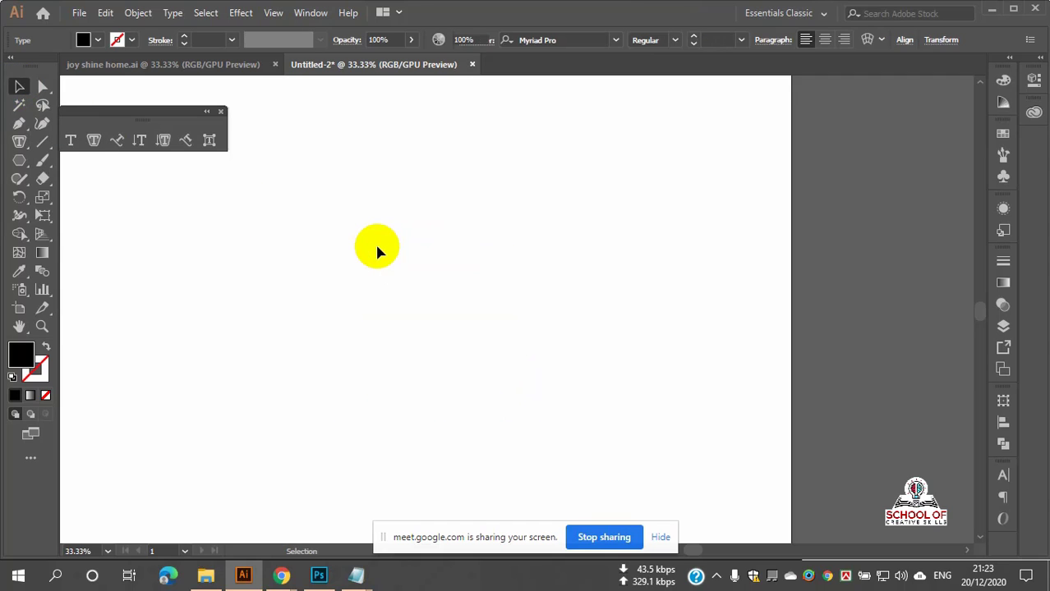
key("ctrl+minus")
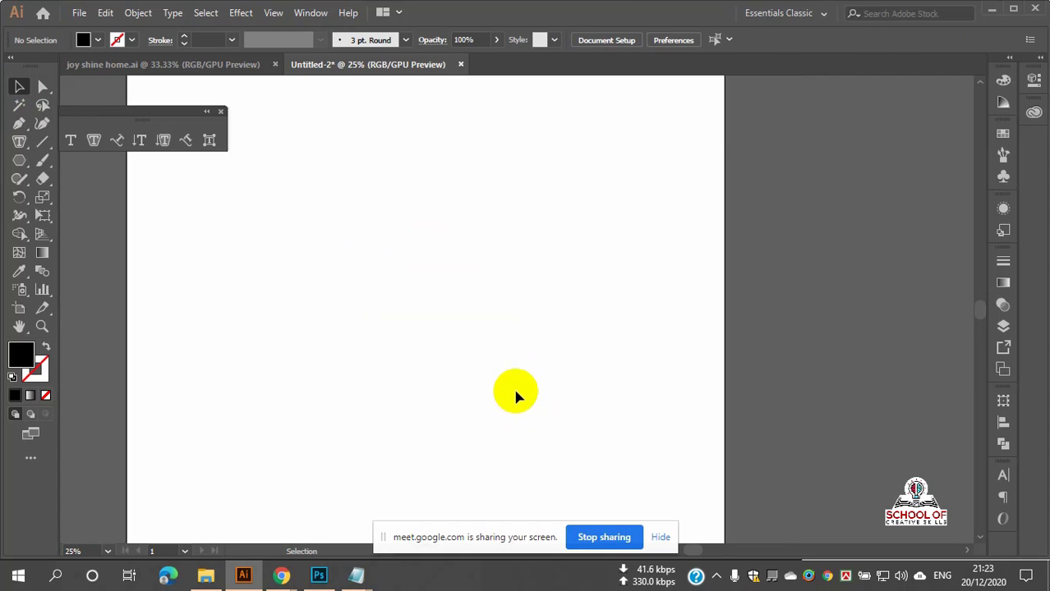
key("ctrl+minus")
scroll(492, 388, "down", 1)
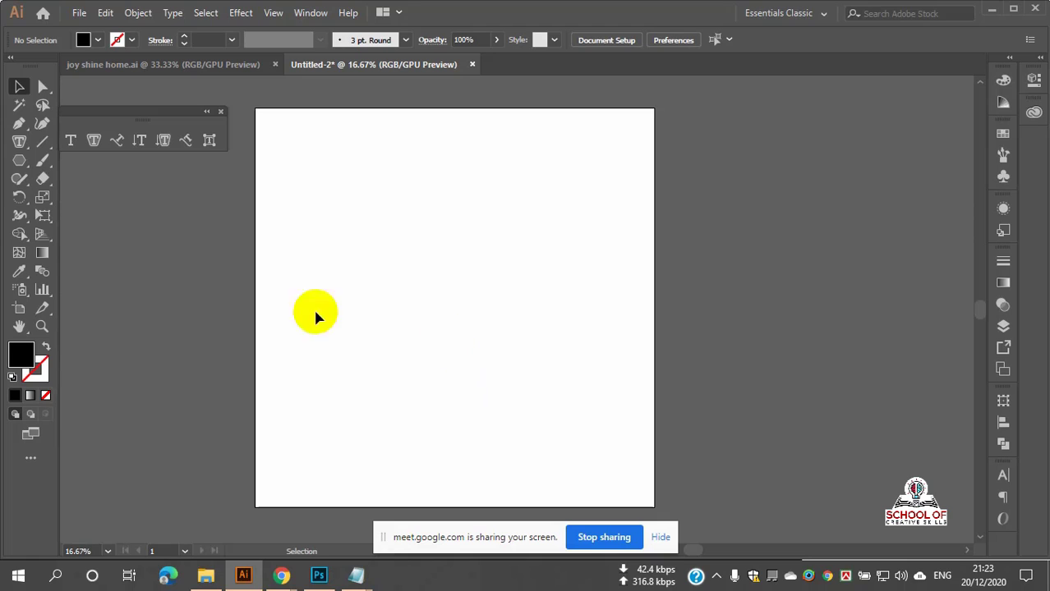
left_click(21, 150)
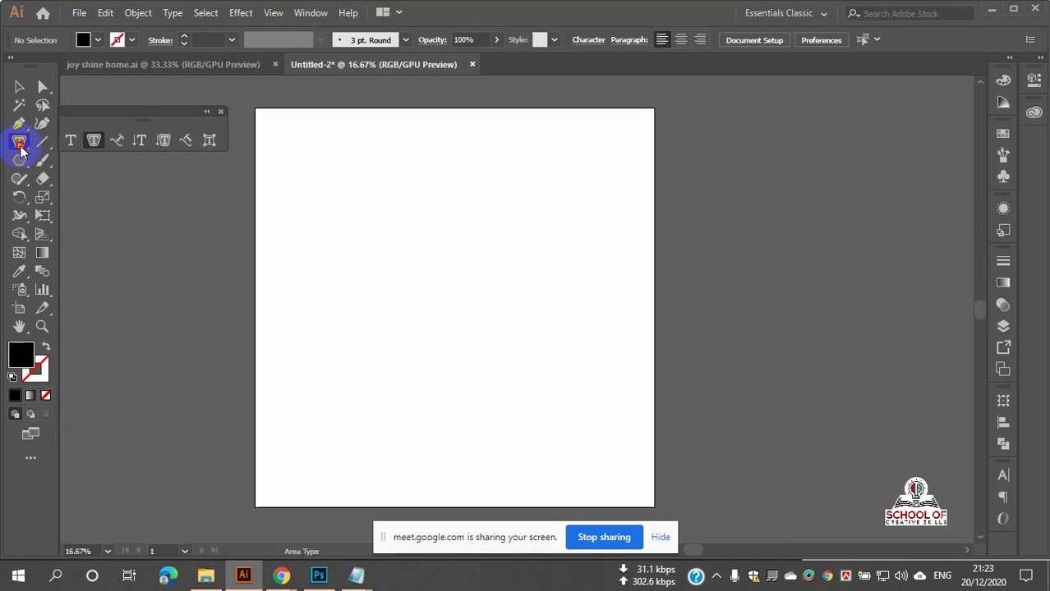
left_click(20, 150)
left_click(77, 142)
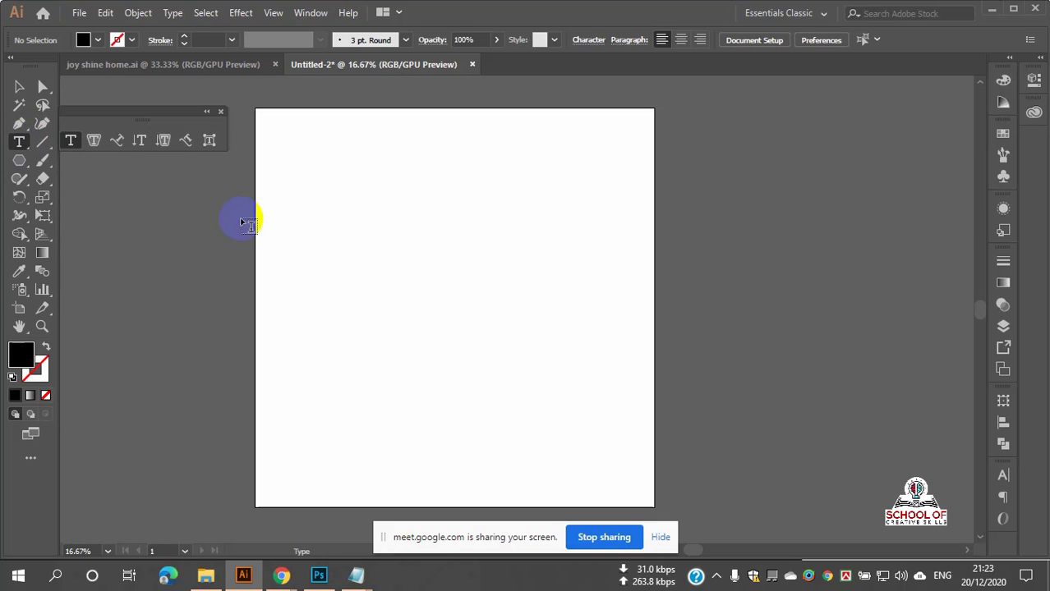
left_click(384, 218)
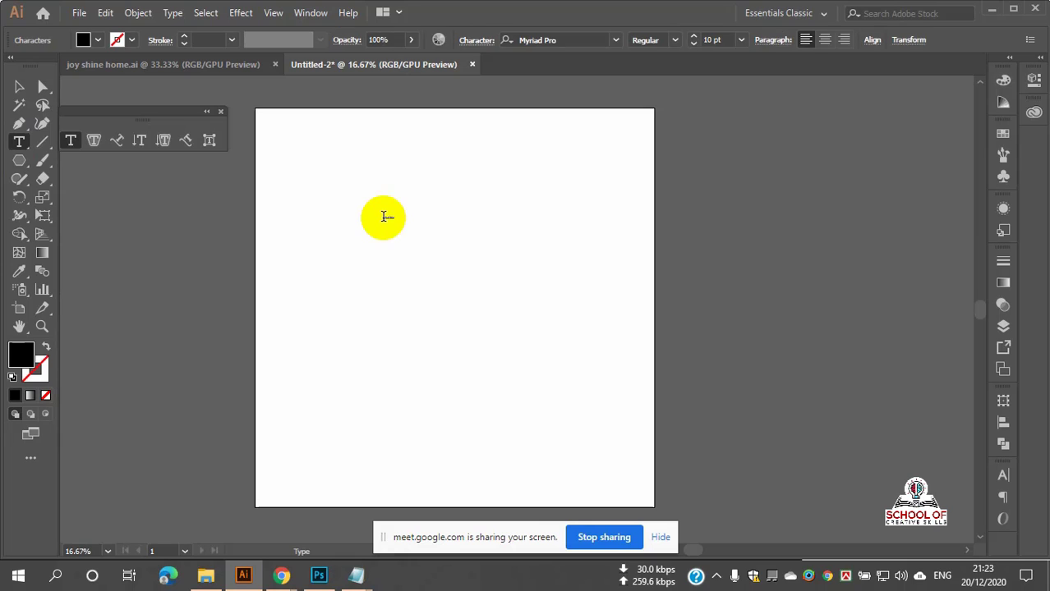
scroll(382, 212, "up", 5)
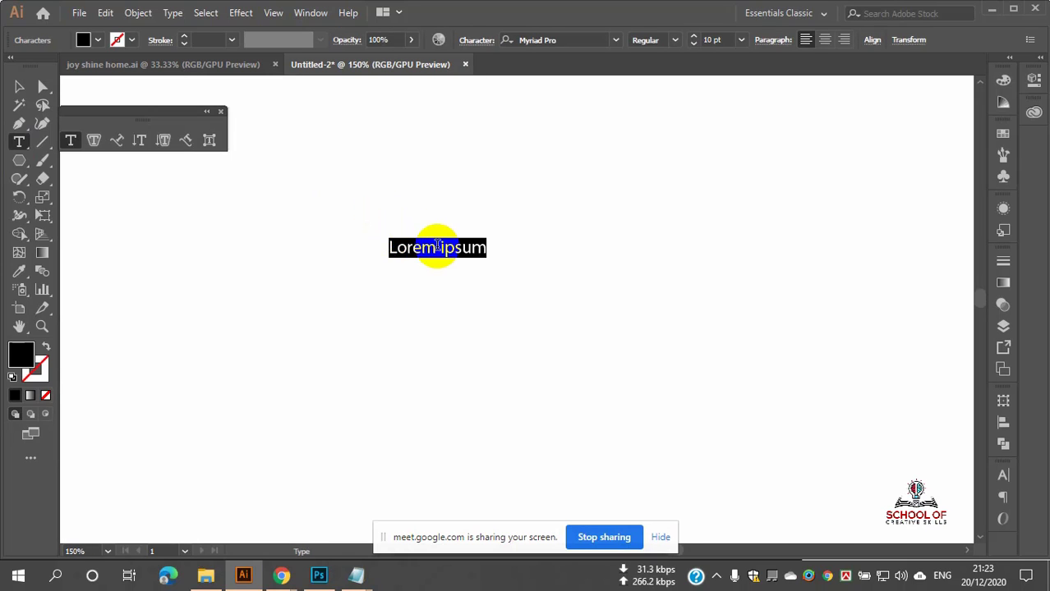
scroll(435, 245, "down", 2)
left_click(694, 41)
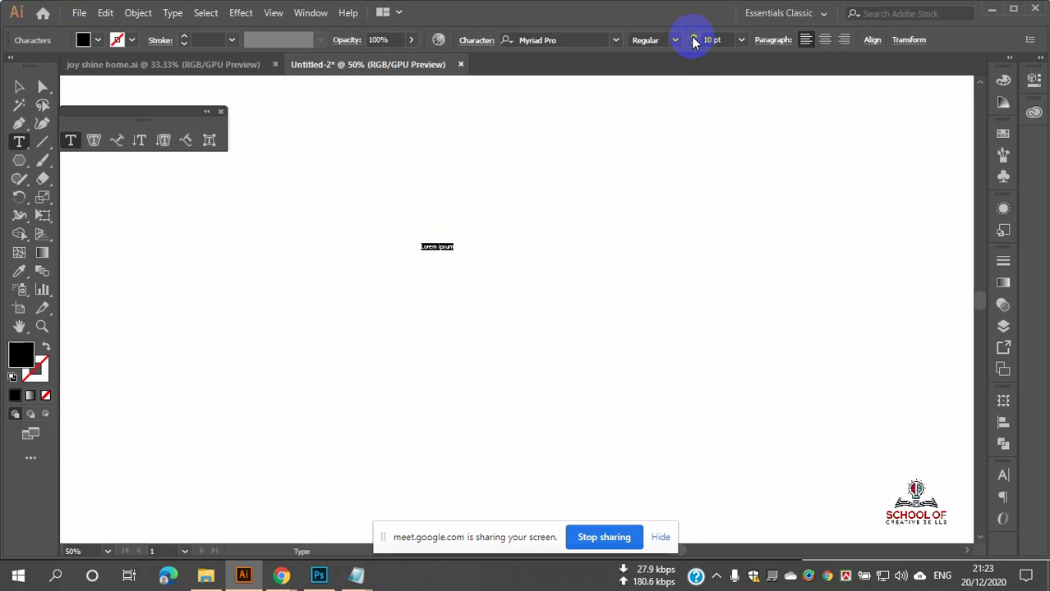
left_click(694, 41)
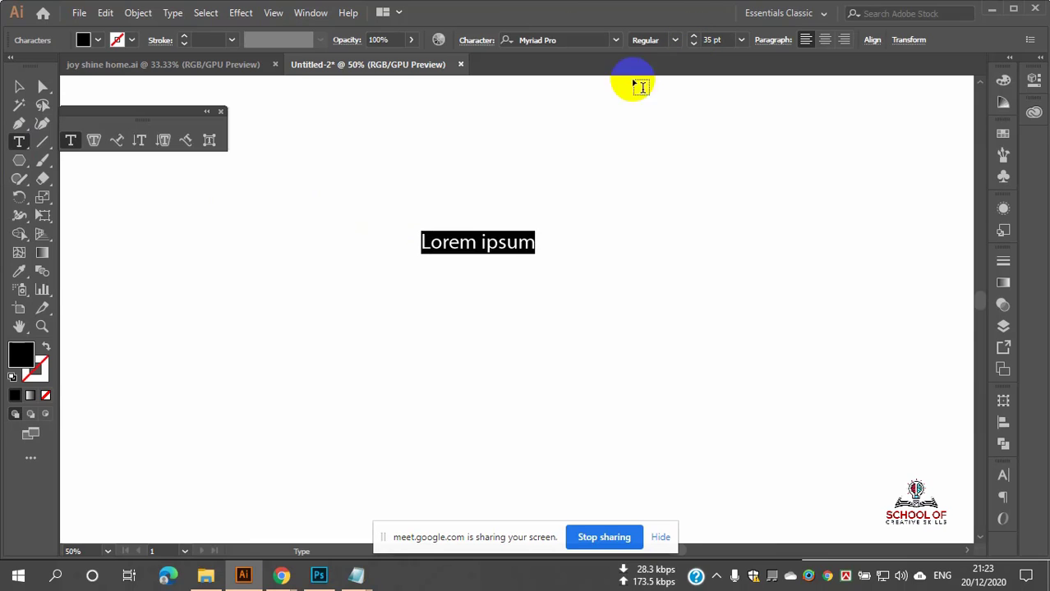
scroll(353, 224, "down", 3)
left_click(18, 87)
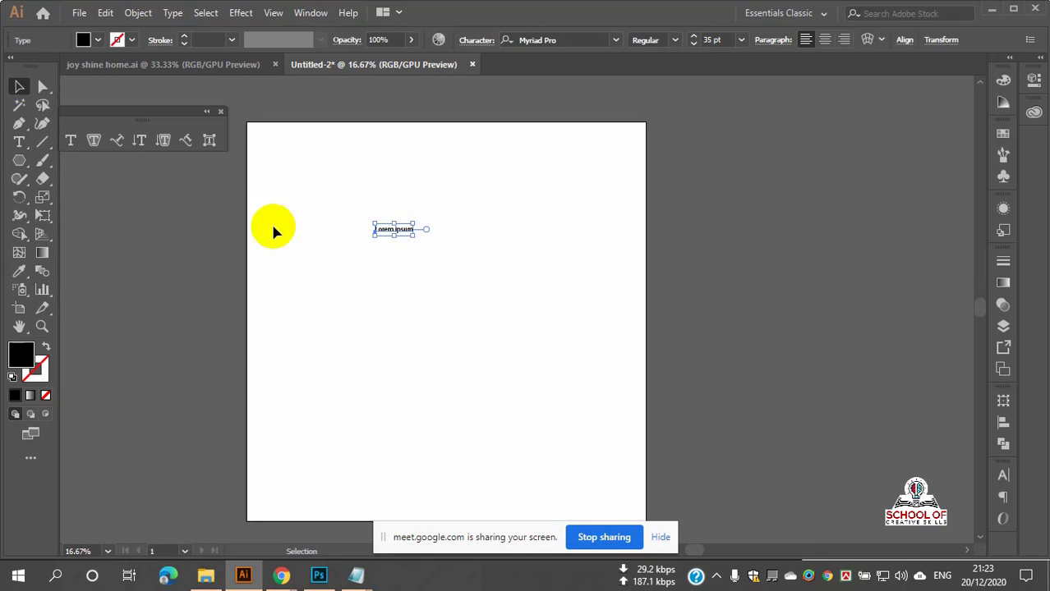
left_click(347, 200)
left_click_drag(347, 200, 511, 314)
key("Delete")
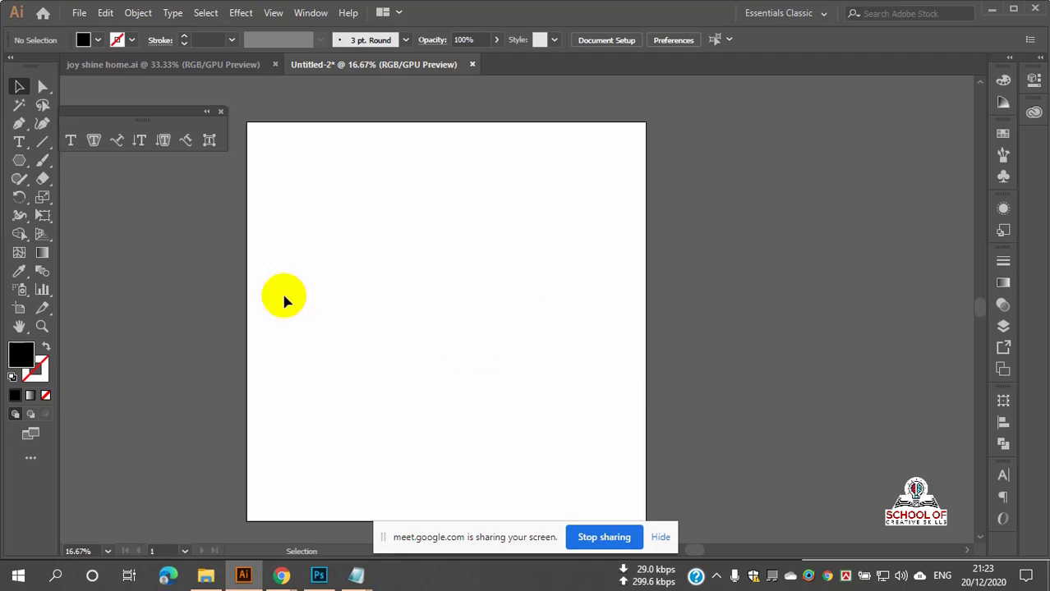
left_click(19, 141)
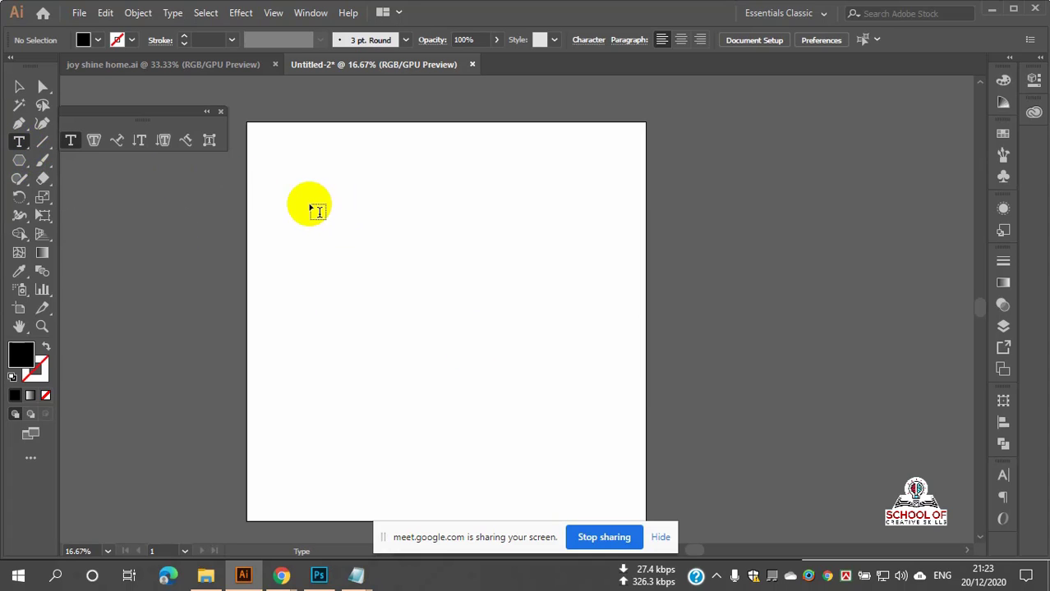
left_click_drag(310, 205, 561, 316)
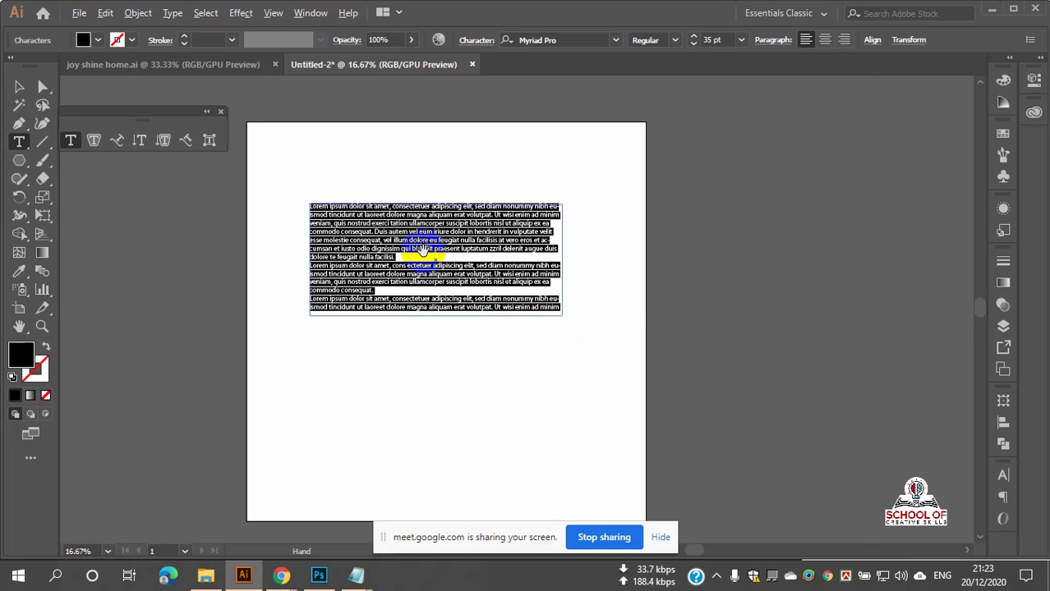
scroll(423, 251, "up", 3)
scroll(477, 259, "down", 1)
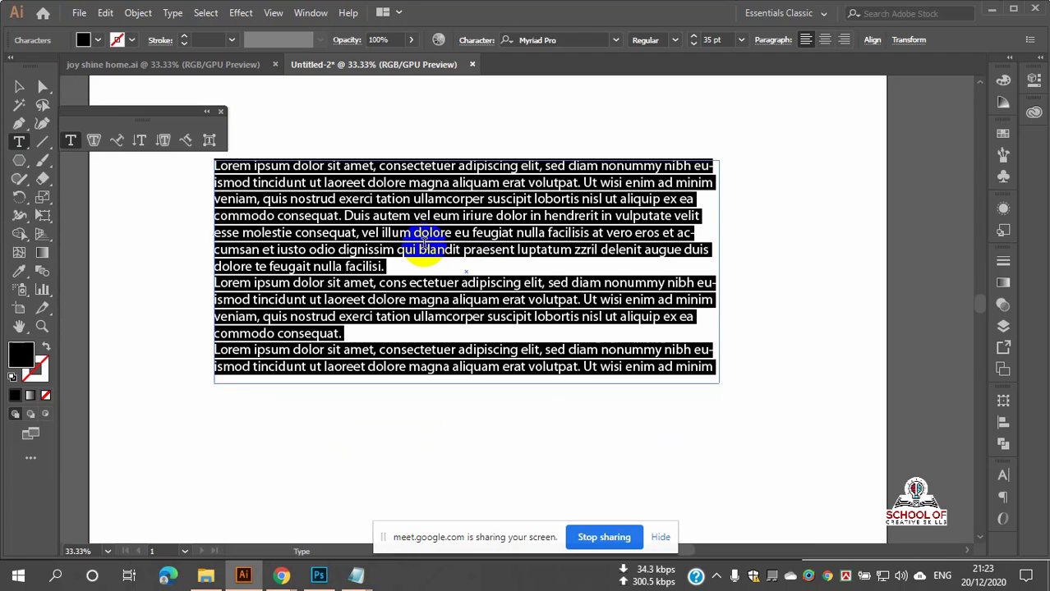
scroll(423, 248, "up", 1)
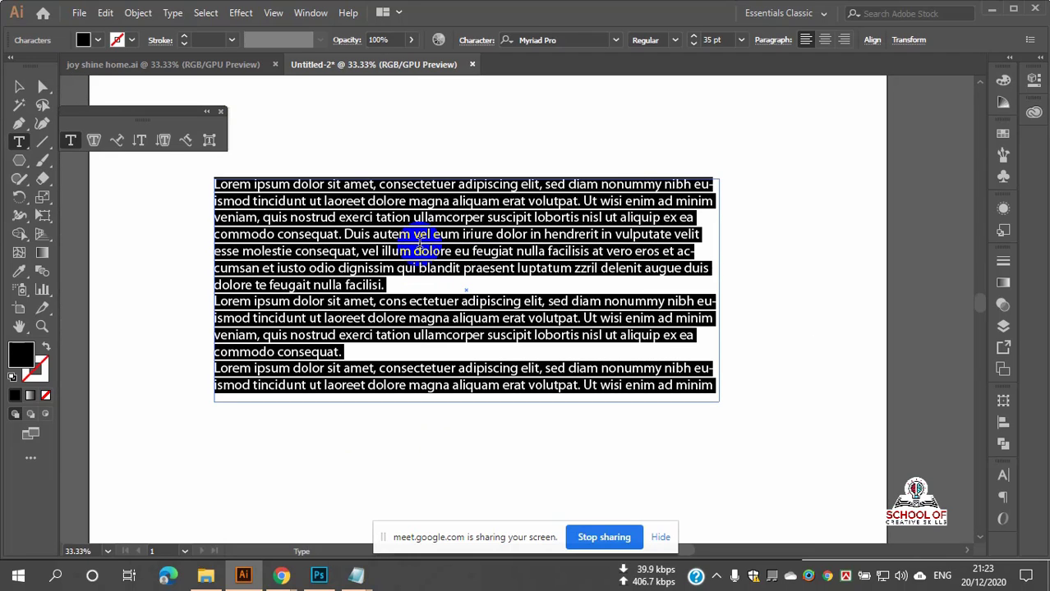
left_click(19, 142)
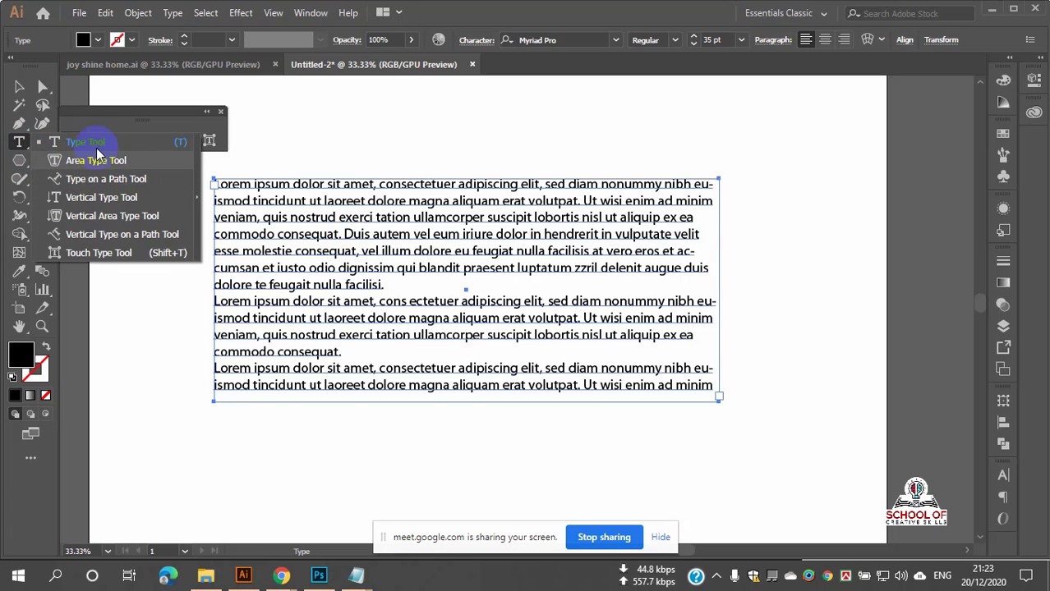
left_click(20, 142)
double_click(20, 142)
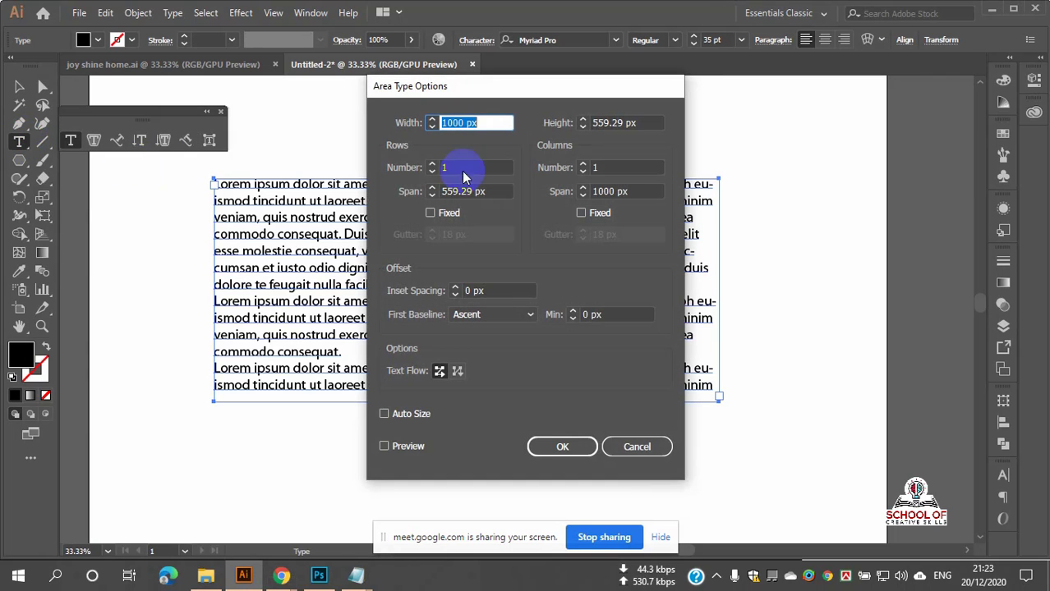
left_click(637, 447)
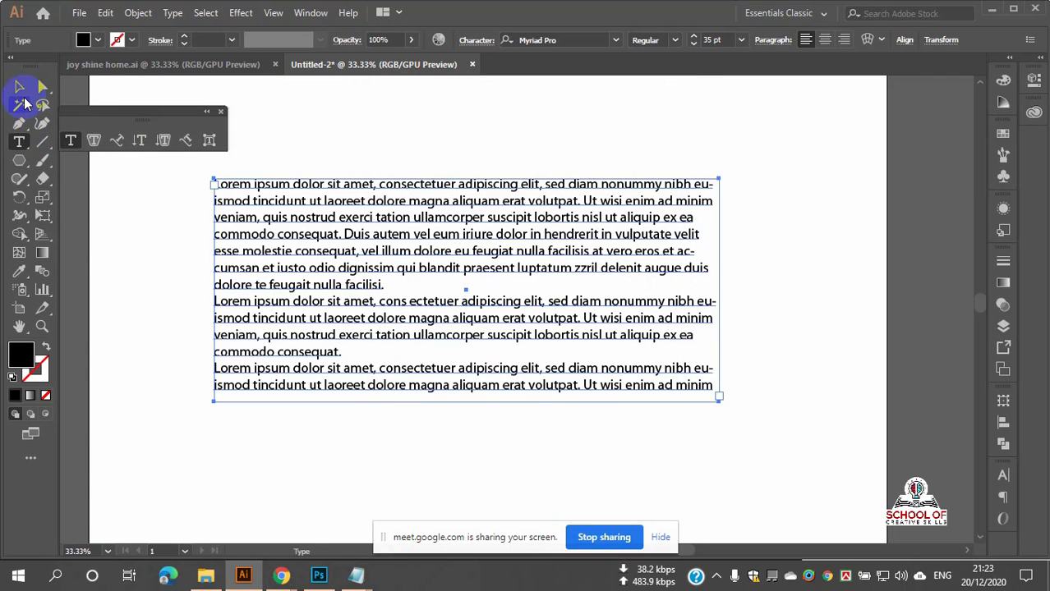
left_click(19, 87)
left_click(300, 152)
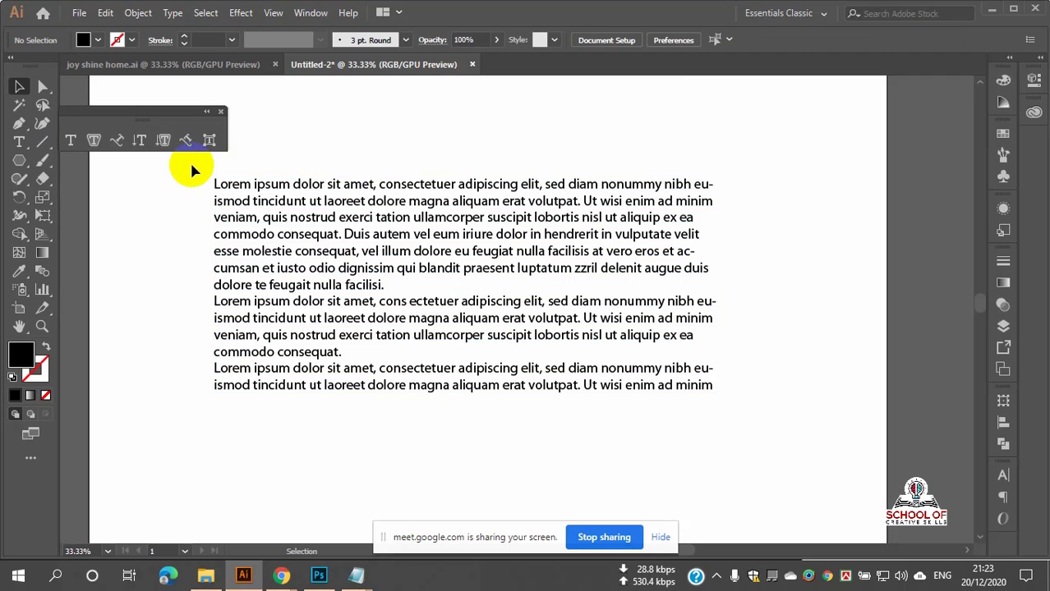
left_click_drag(191, 165, 802, 469)
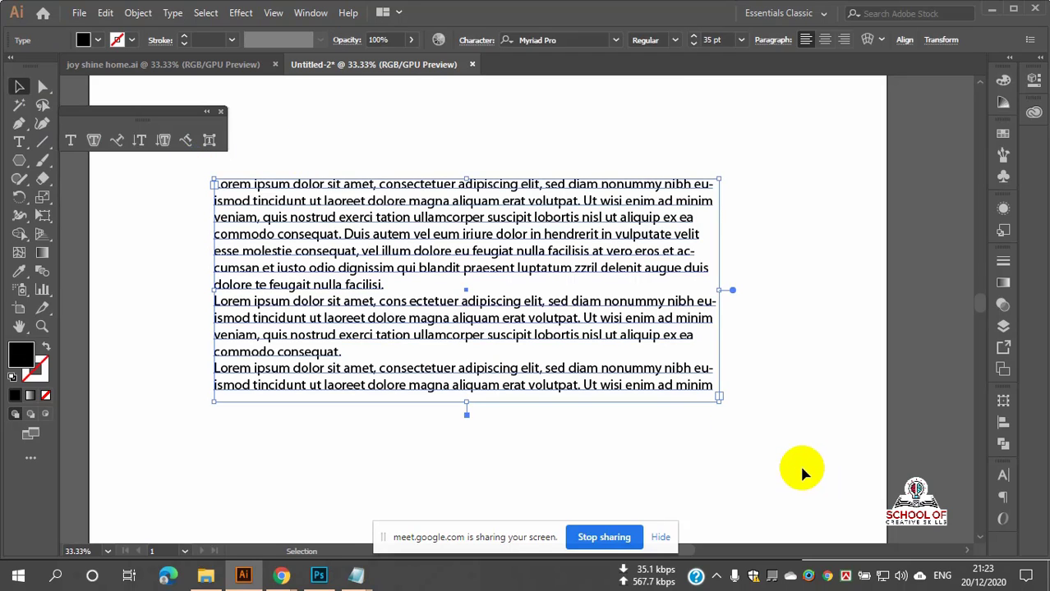
key("Delete")
Step: Create point text, clear its Lorem ipsum words, and delete the empty text object
left_click(19, 142)
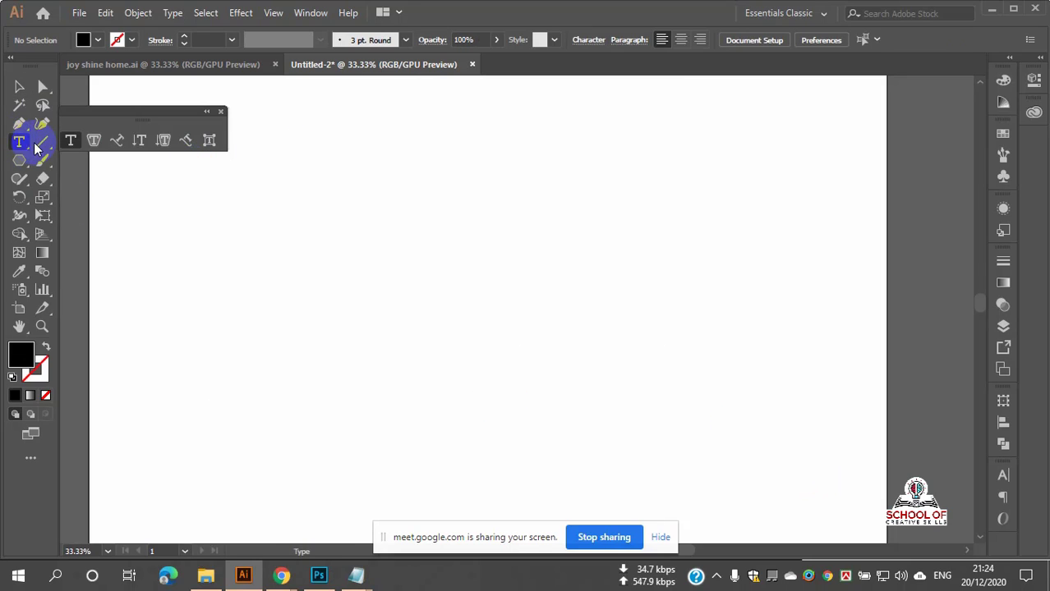
left_click(377, 230)
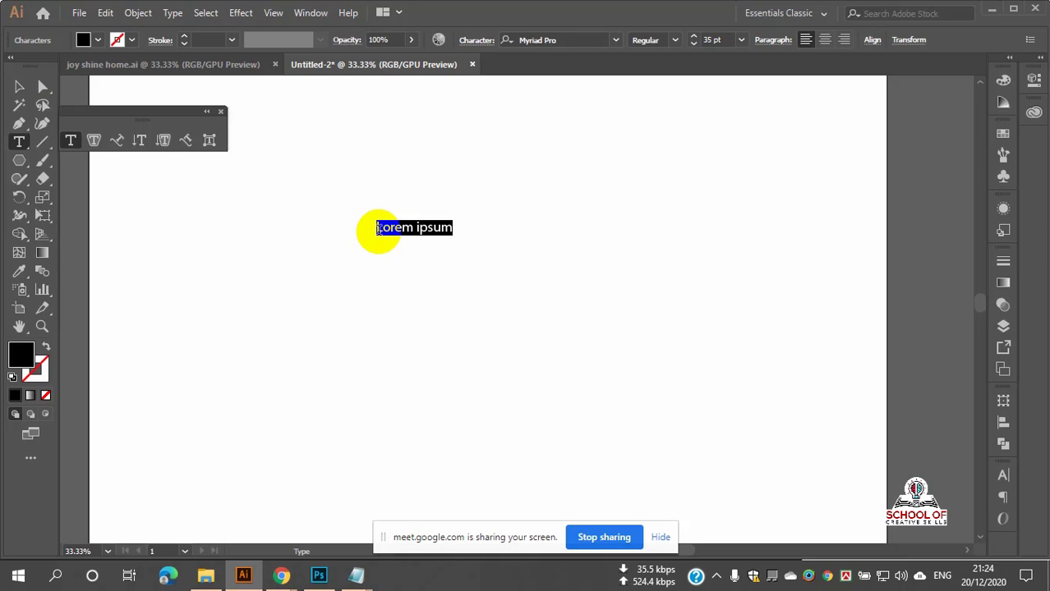
key("BackSpace")
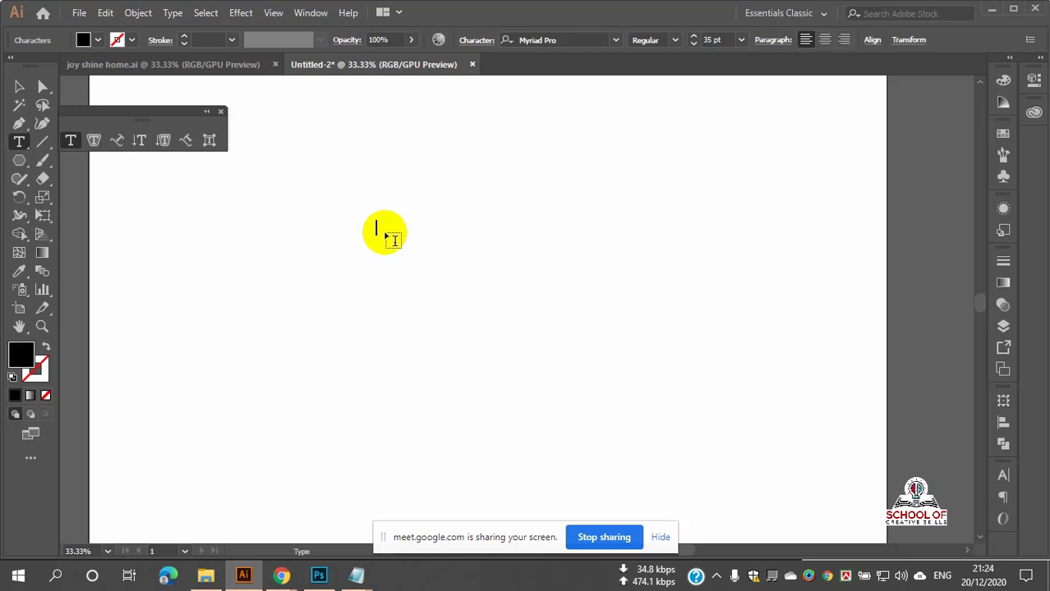
left_click(21, 145)
key("Escape")
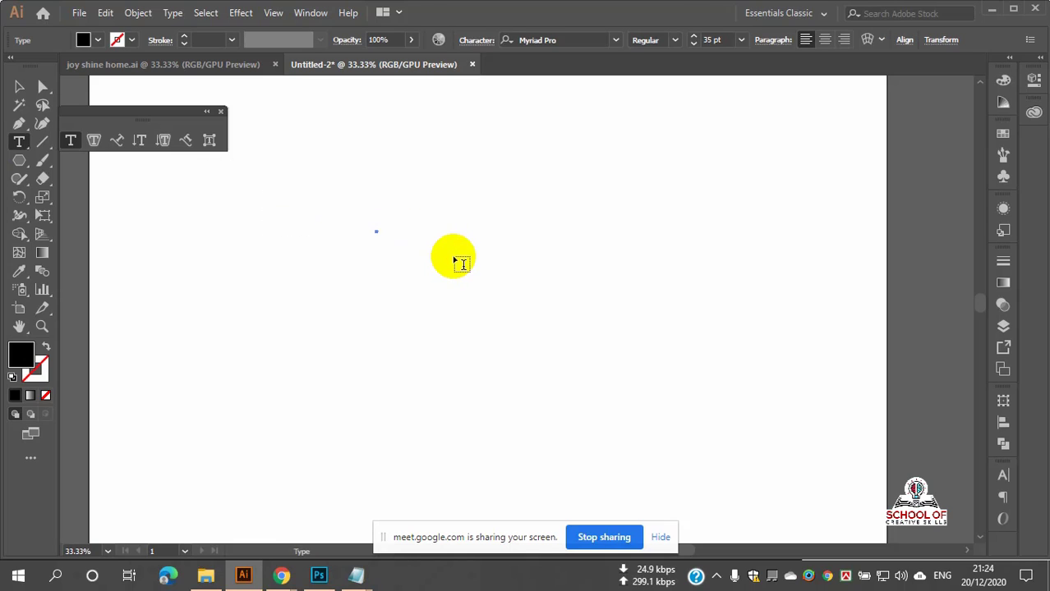
key("Delete")
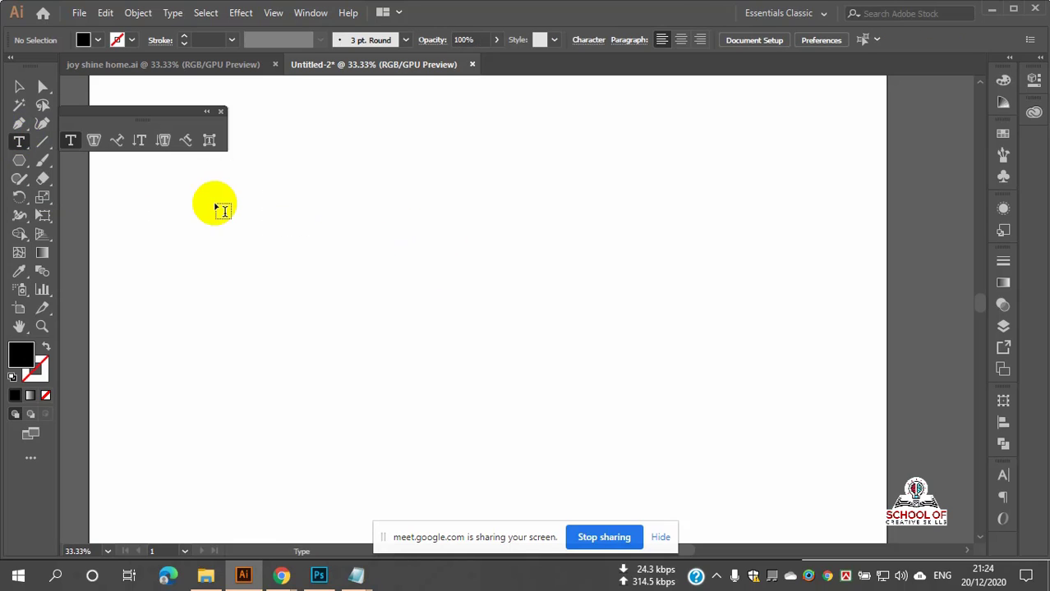
Step: Draw a wide Lorem ipsum area text frame, about 1470 by 507 px, and recentre the view
left_click_drag(215, 204, 800, 406)
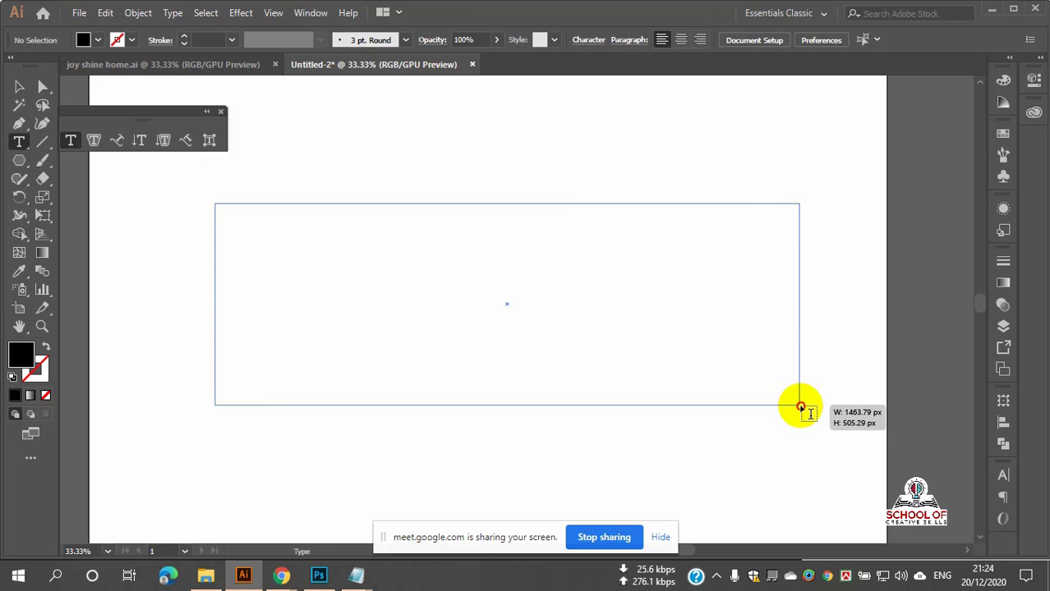
left_click_drag(800, 405, 819, 412)
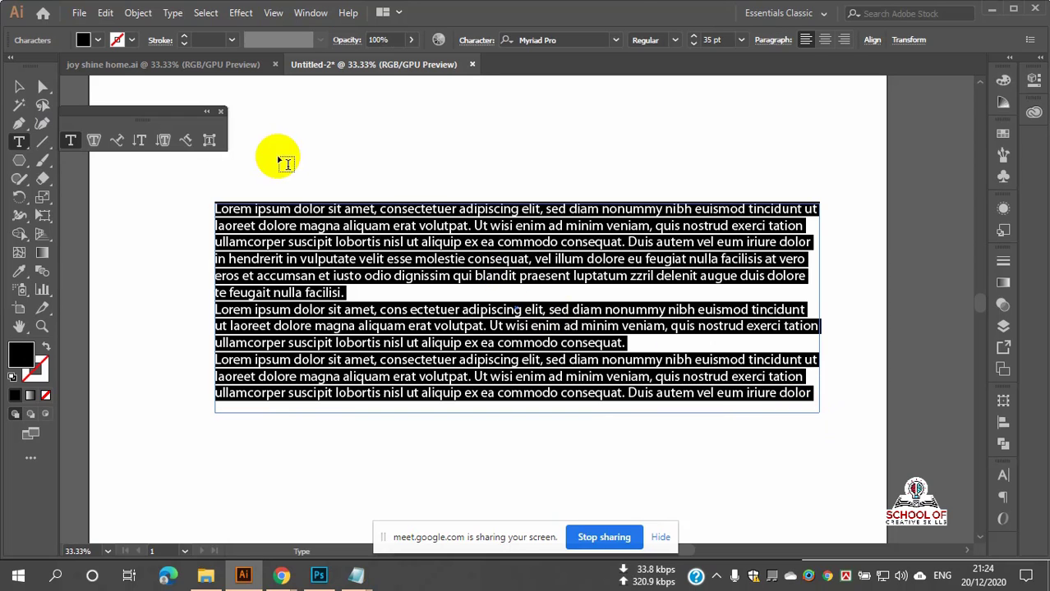
scroll(614, 347, "down", 2)
scroll(612, 336, "up", 1)
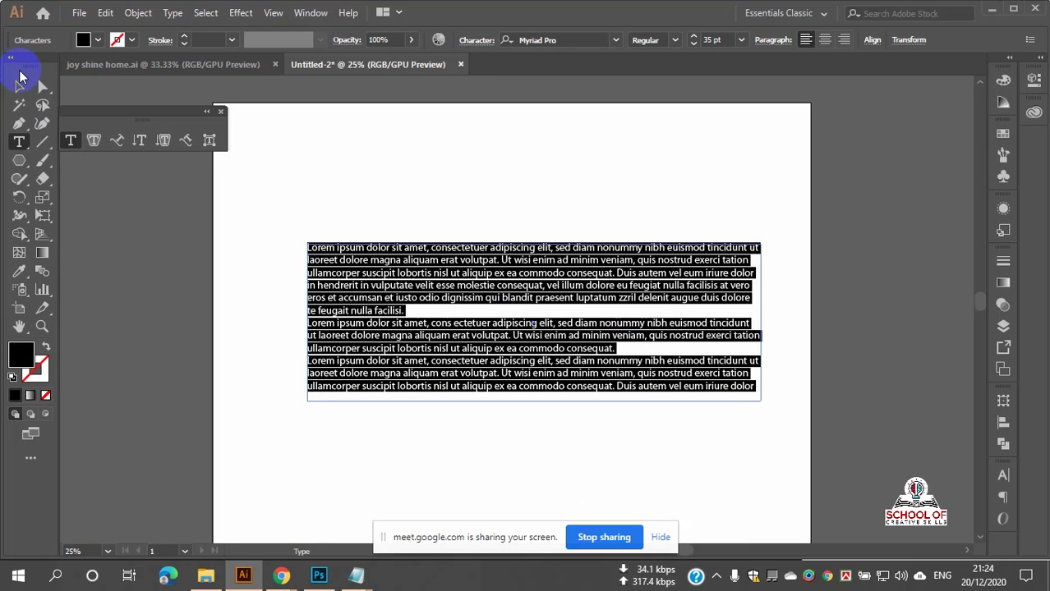
left_click(19, 86)
scroll(485, 233, "down", 1)
scroll(563, 255, "up", 1)
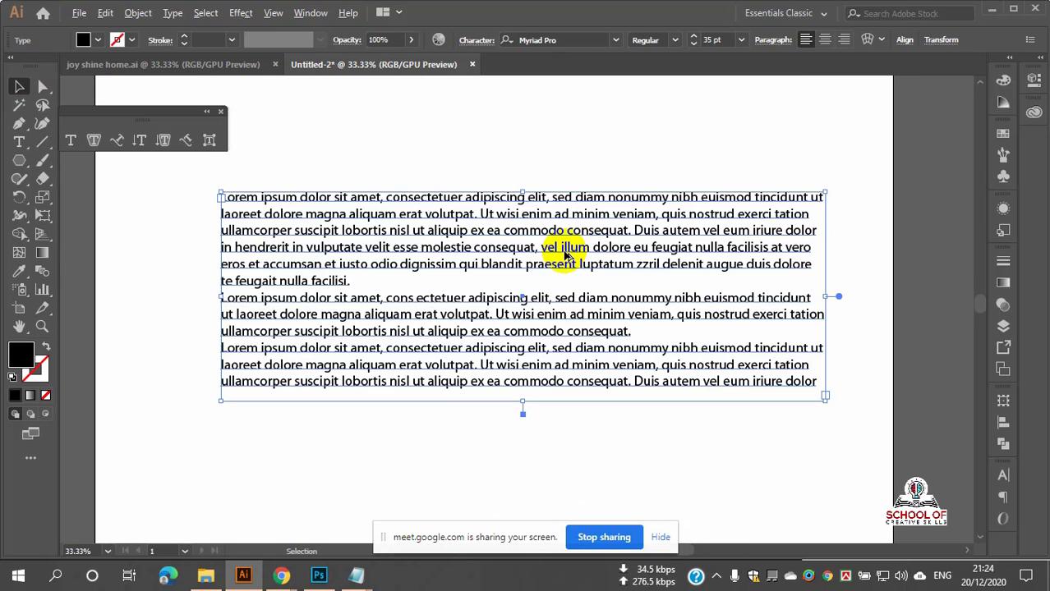
left_click_drag(548, 246, 520, 256)
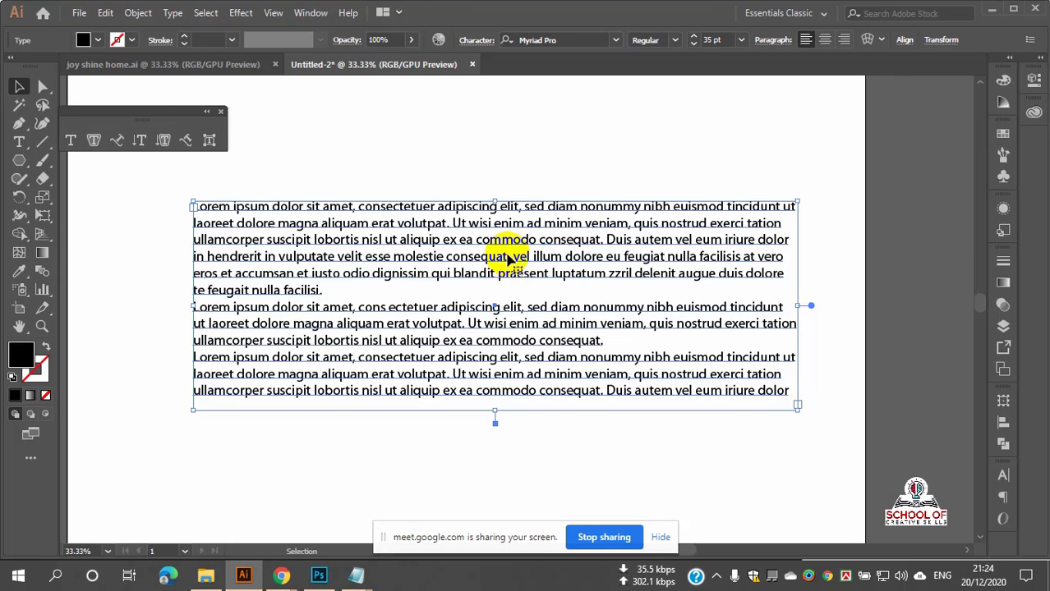
scroll(480, 259, "down", 1)
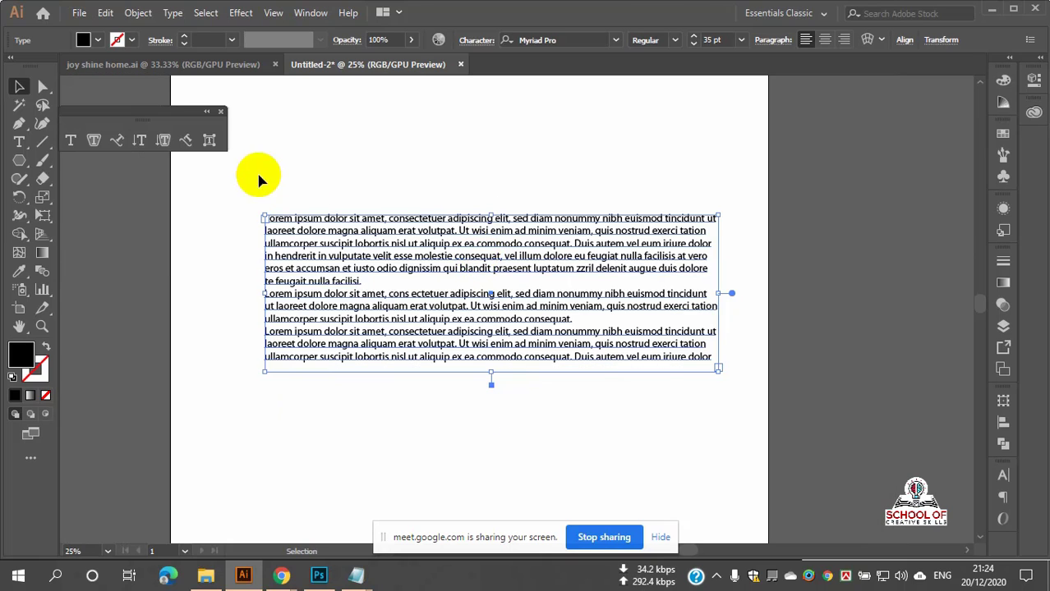
Step: Delete the Lorem ipsum paragraph frame from the artboard
key("Delete")
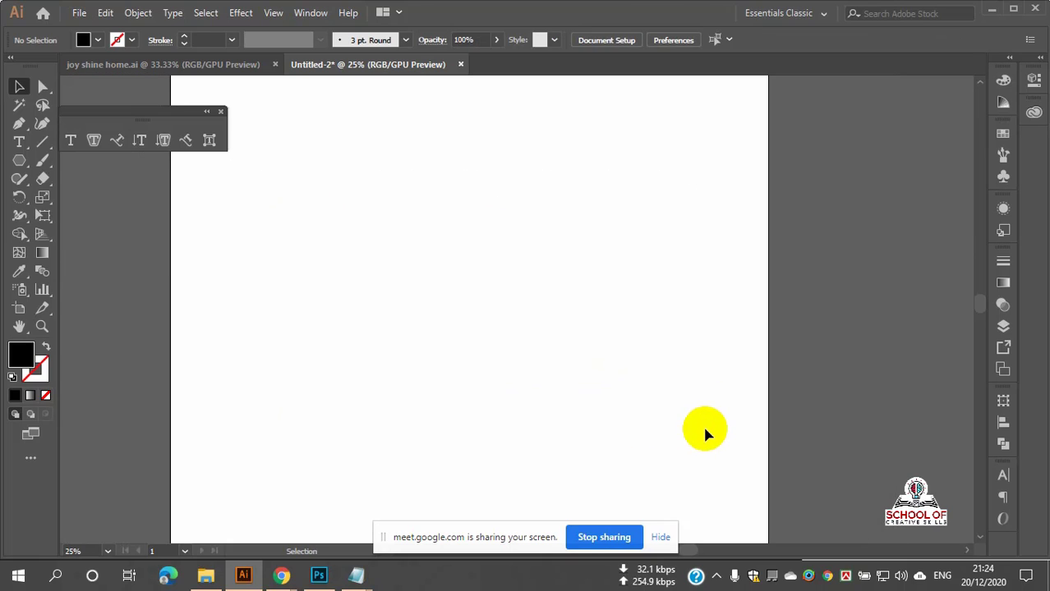
scroll(544, 369, "down", 1)
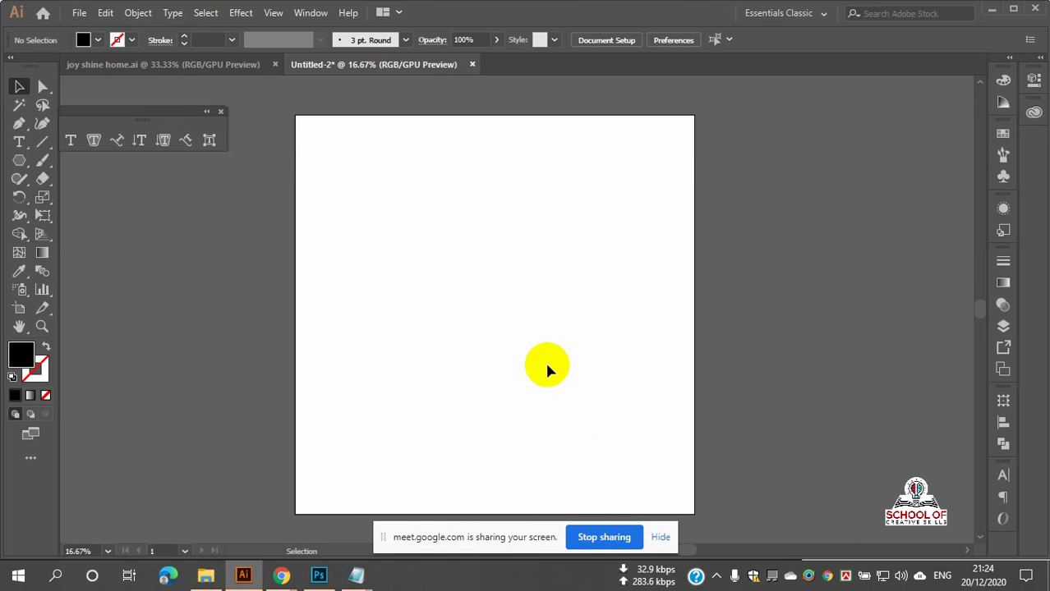
left_click(663, 538)
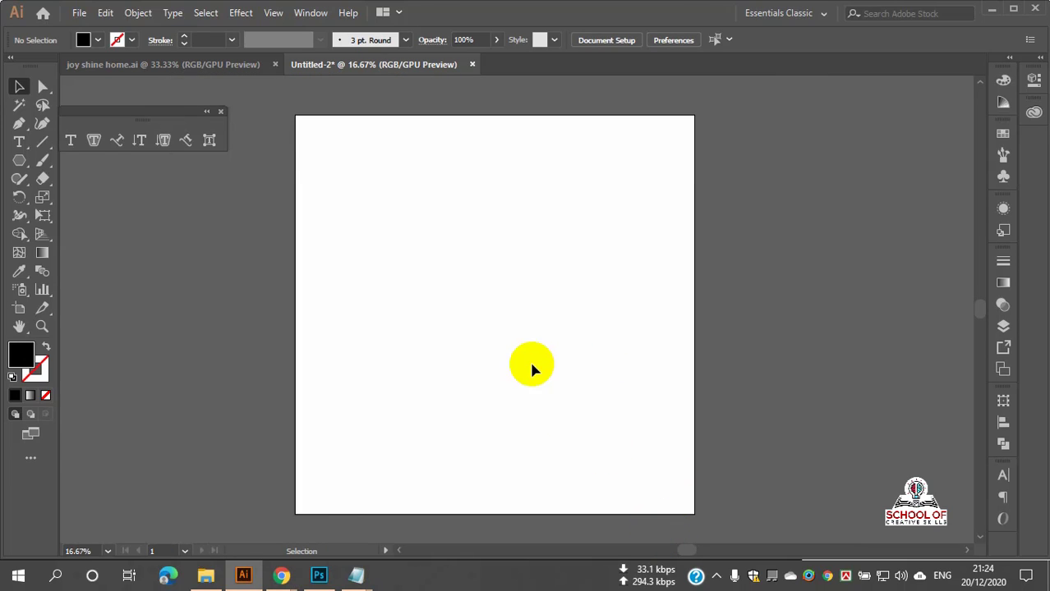
scroll(516, 337, "up", 1)
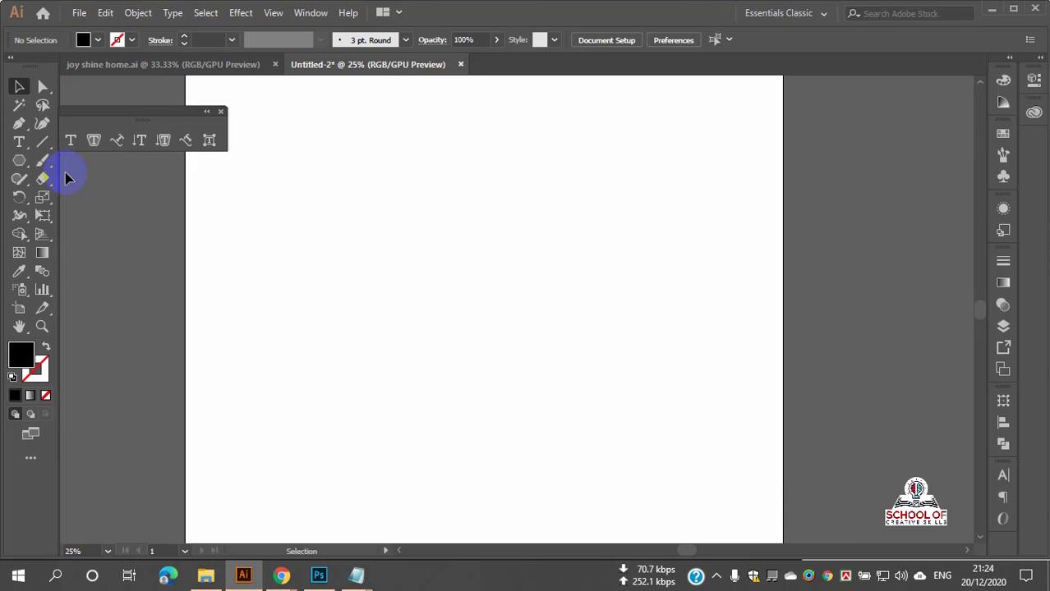
Step: Draw a large circle with the Ellipse Tool, make it outline-only, and deselect it
left_click(18, 164)
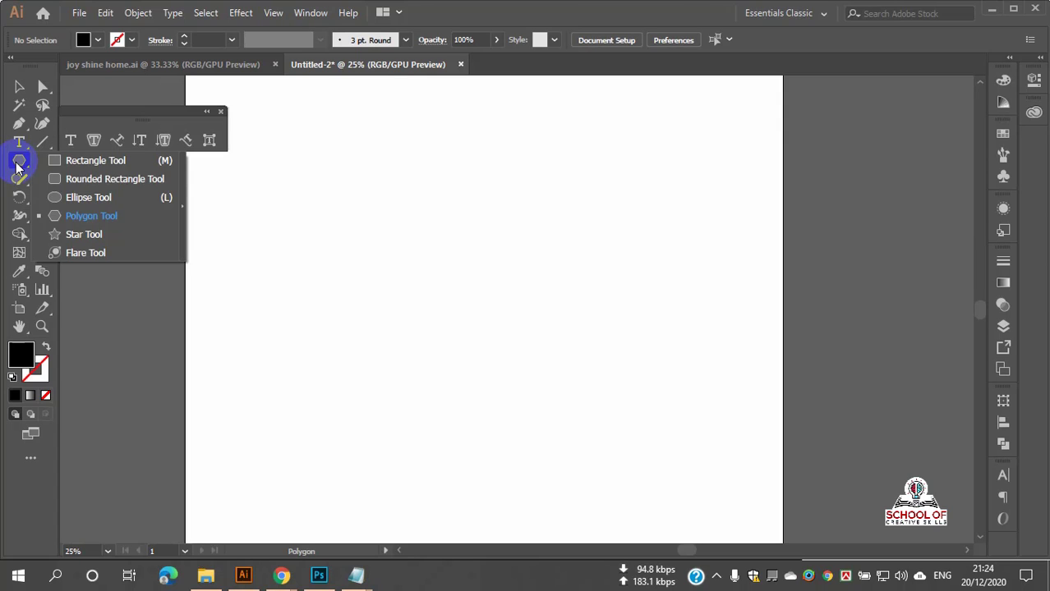
left_click(87, 197)
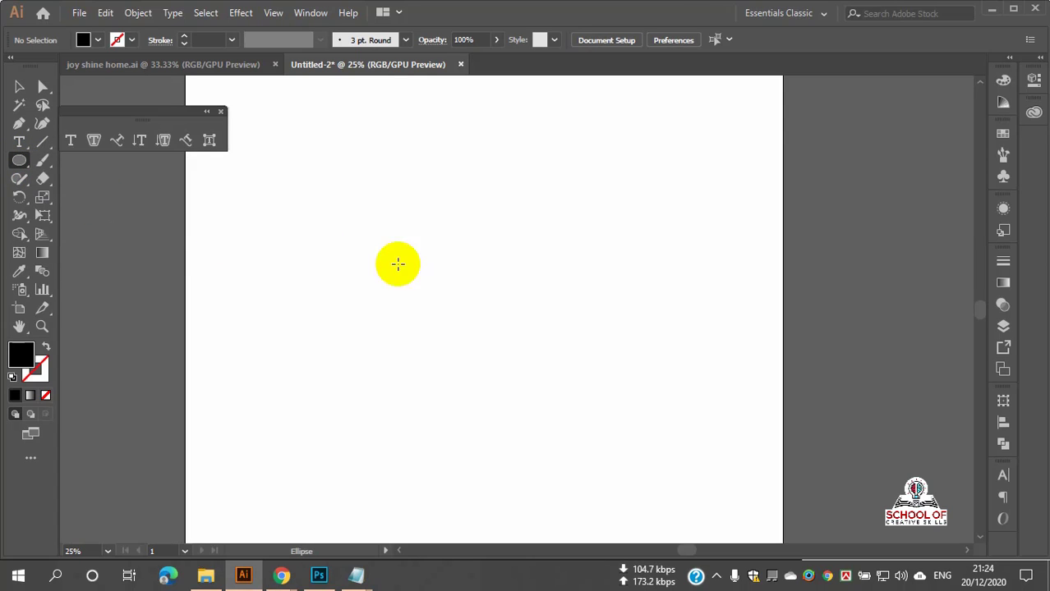
left_click_drag(476, 260, 603, 386)
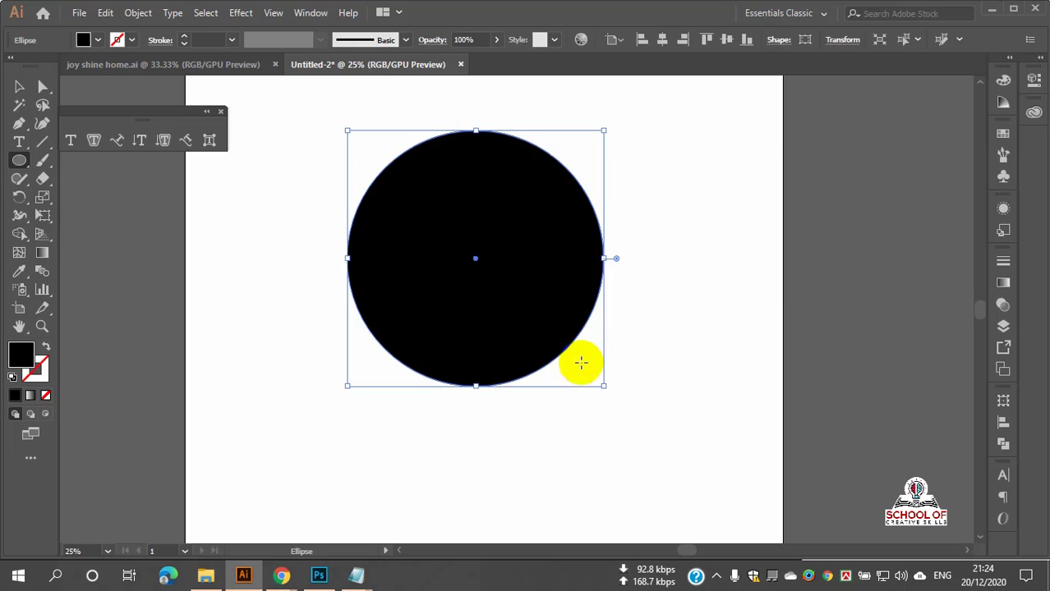
left_click(45, 349)
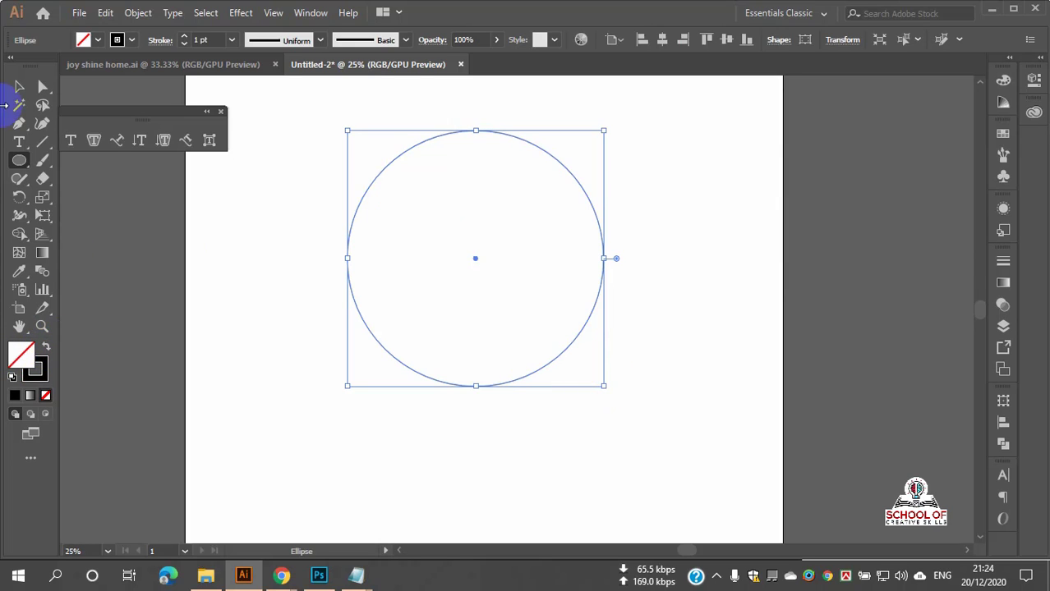
left_click(19, 141)
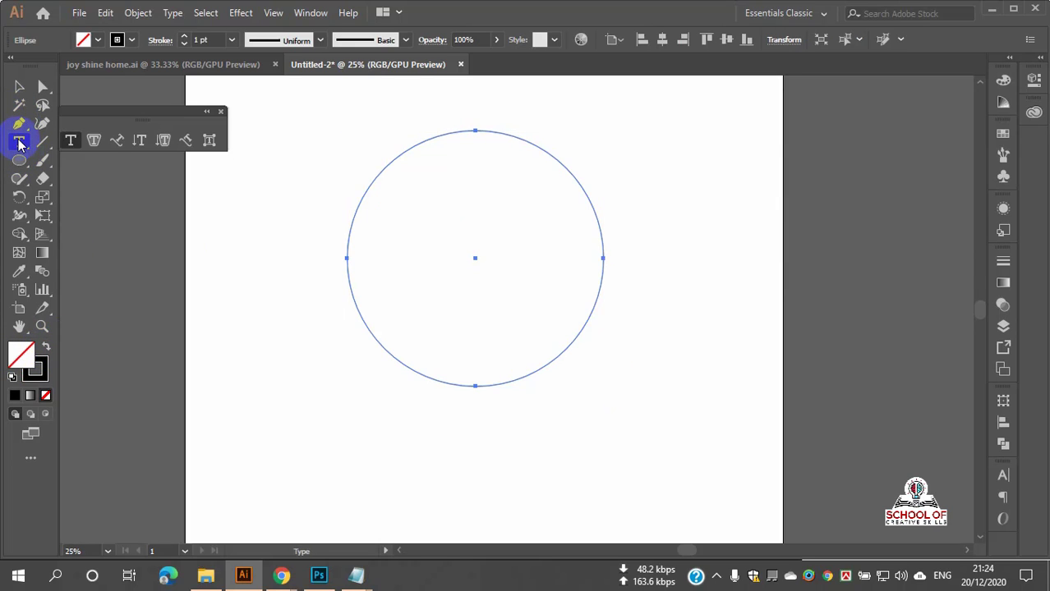
left_click(19, 142)
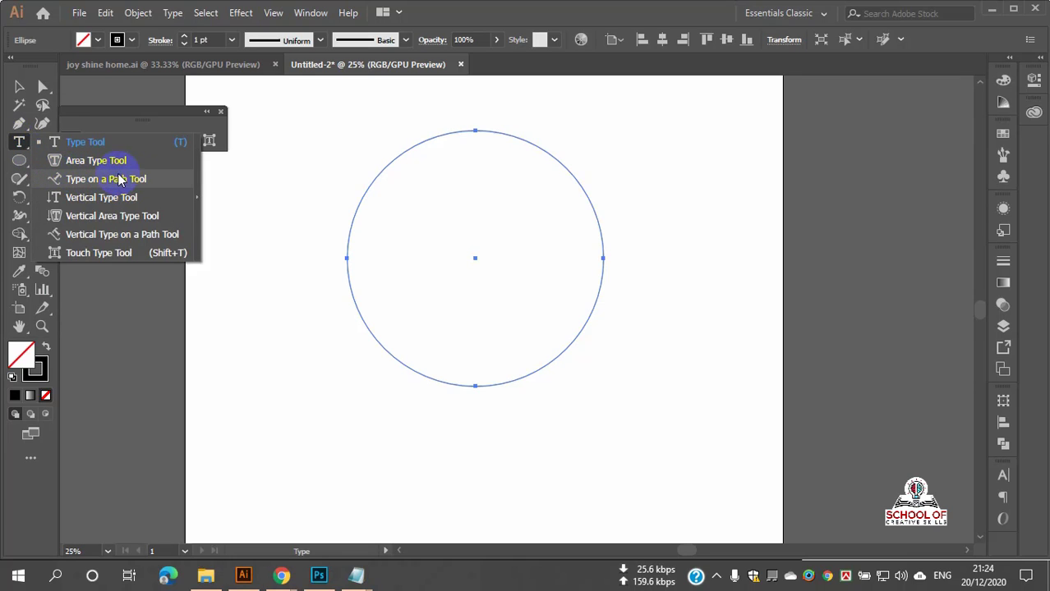
key("v")
left_click(227, 218)
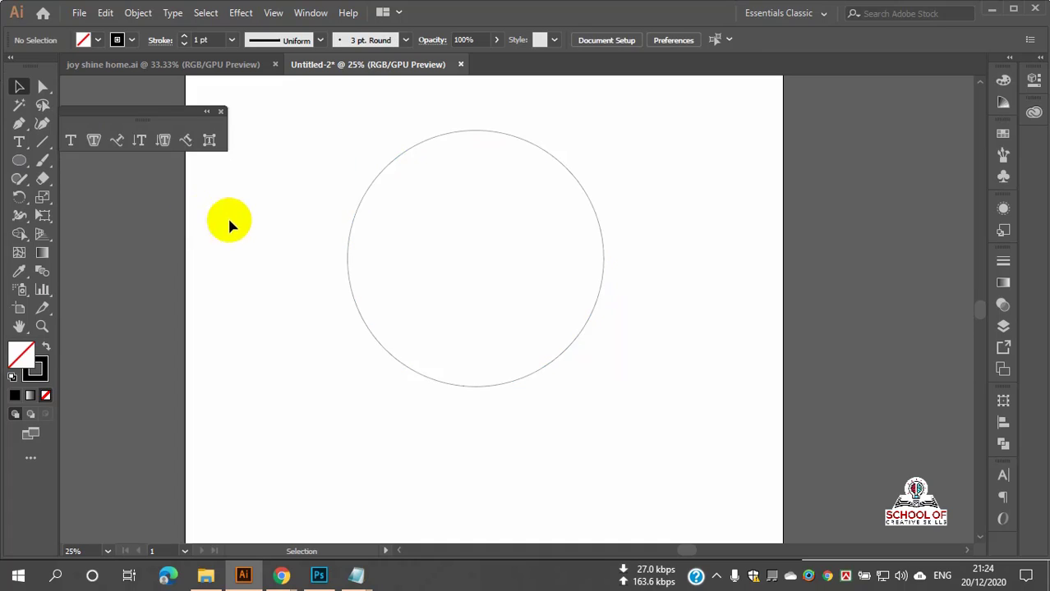
scroll(436, 137, "up", 3)
scroll(436, 138, "down", 2)
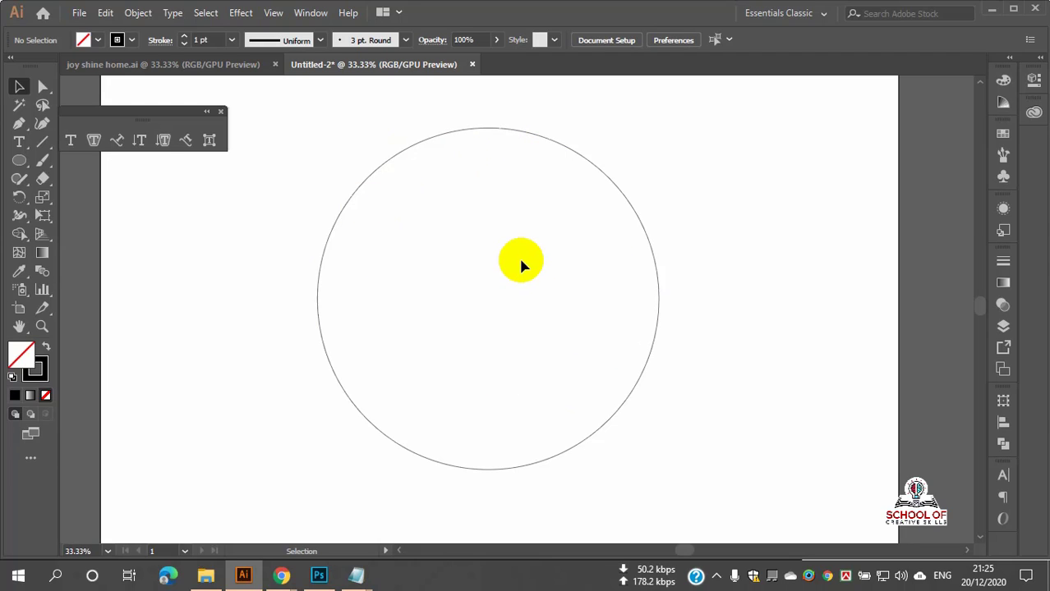
Step: Place Lorem ipsum placeholder text around the circle's outline with the Type on a Path tool
left_click(18, 142)
left_click_drag(17, 146, 17, 89)
left_click_drag(274, 155, 602, 368)
left_click_drag(19, 141, 113, 181)
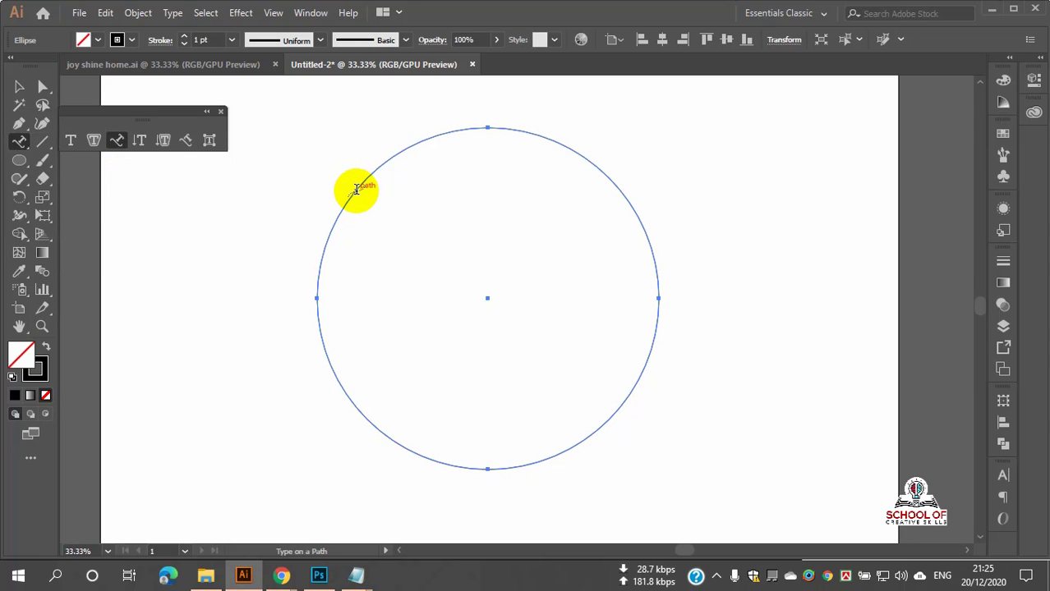
left_click(355, 190)
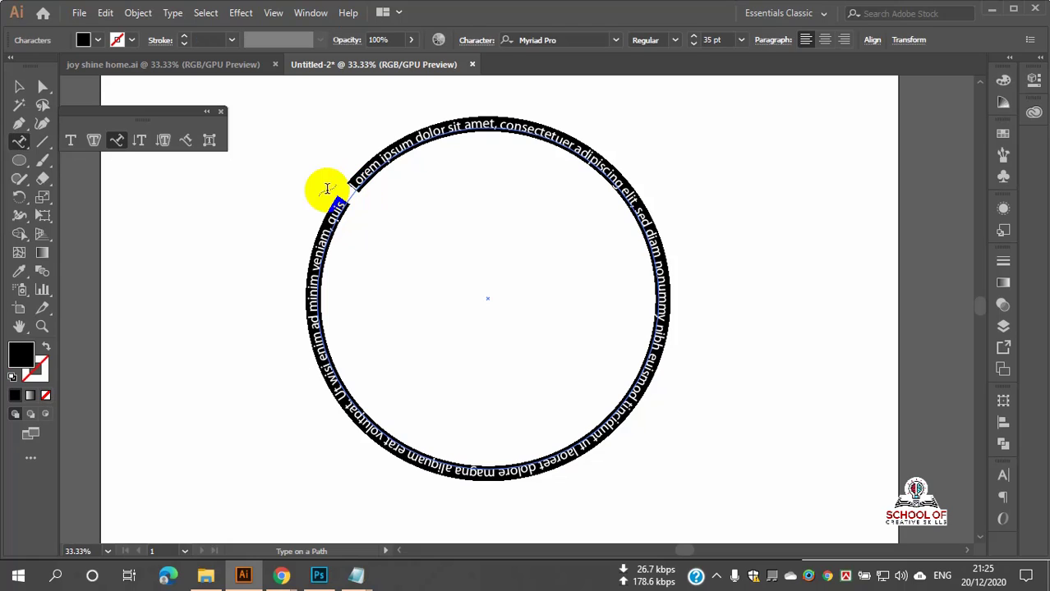
Step: Reopen the circle text for editing and highlight everything after 'Lorem ipsum dolor'
left_click(20, 87)
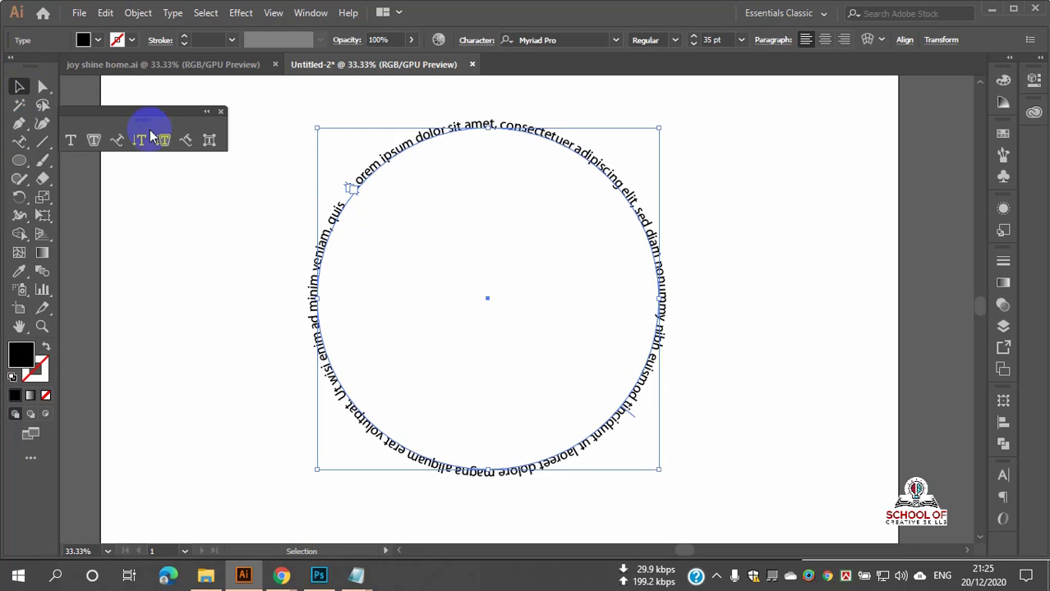
left_click(703, 243)
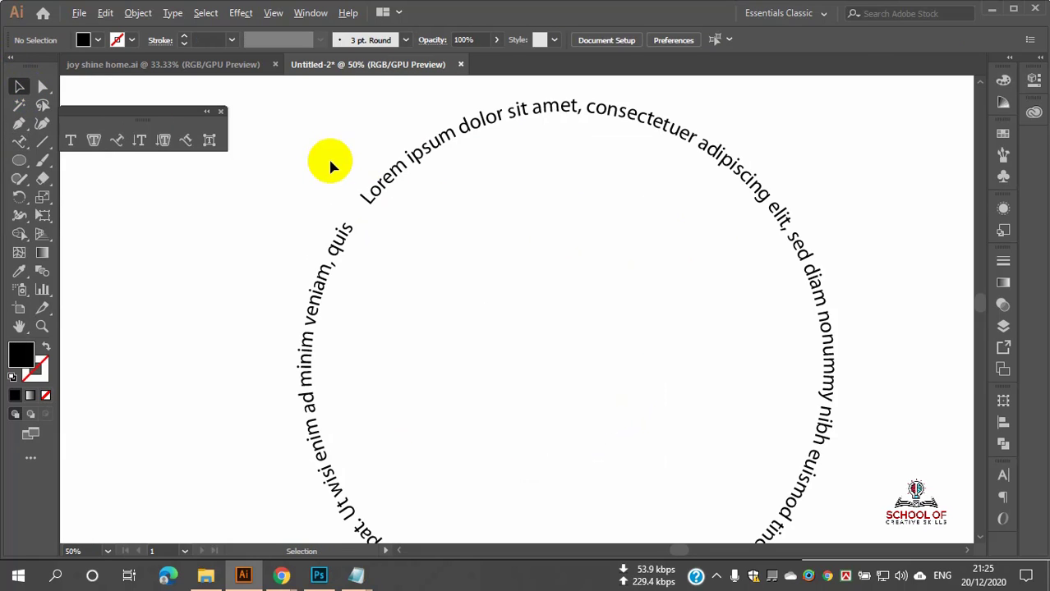
left_click(389, 196)
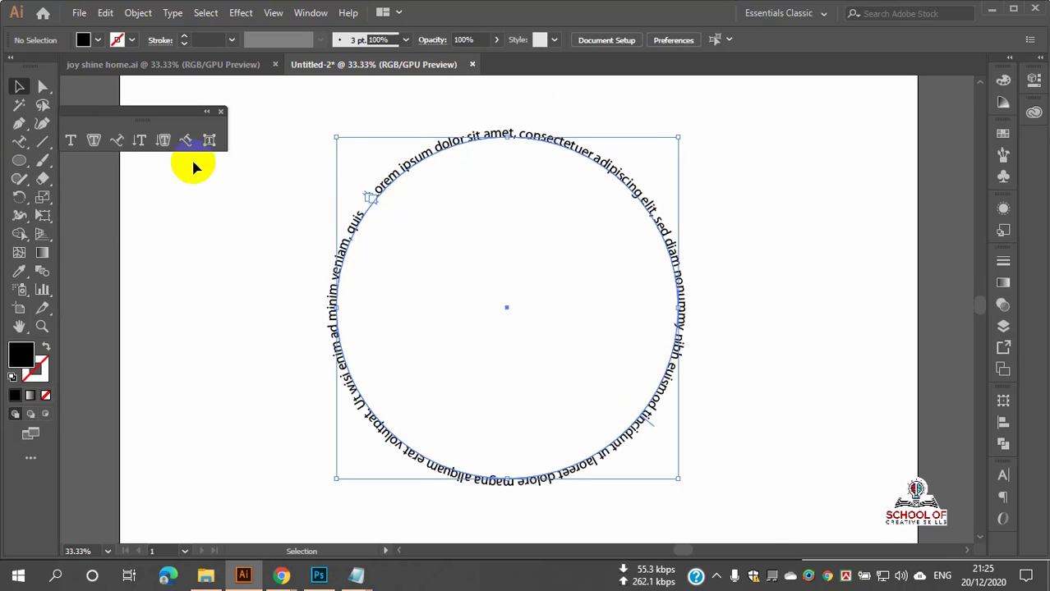
double_click(357, 221)
left_click_drag(361, 214, 491, 201)
Step: Delete the extra placeholder words, leaving only 'Lorem ipsum dolor' on the circle
key("BackSpace")
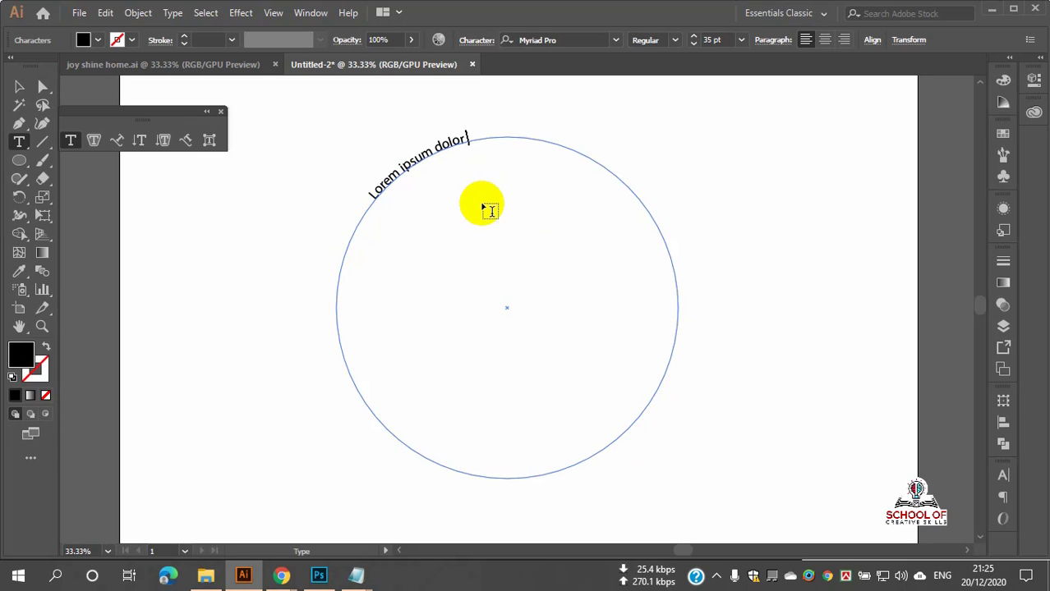
left_click_drag(467, 137, 384, 209)
left_click(380, 220, "ctrl")
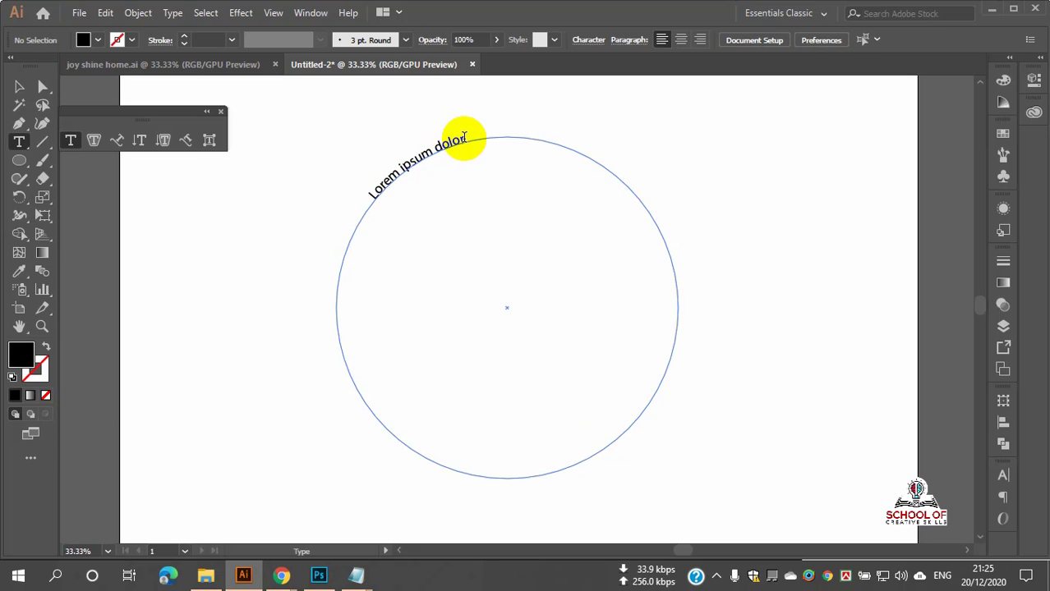
Step: Set 'Lorem ipsum dolor' to 100 pt and finish editing the curved text
left_click_drag(462, 136, 372, 196)
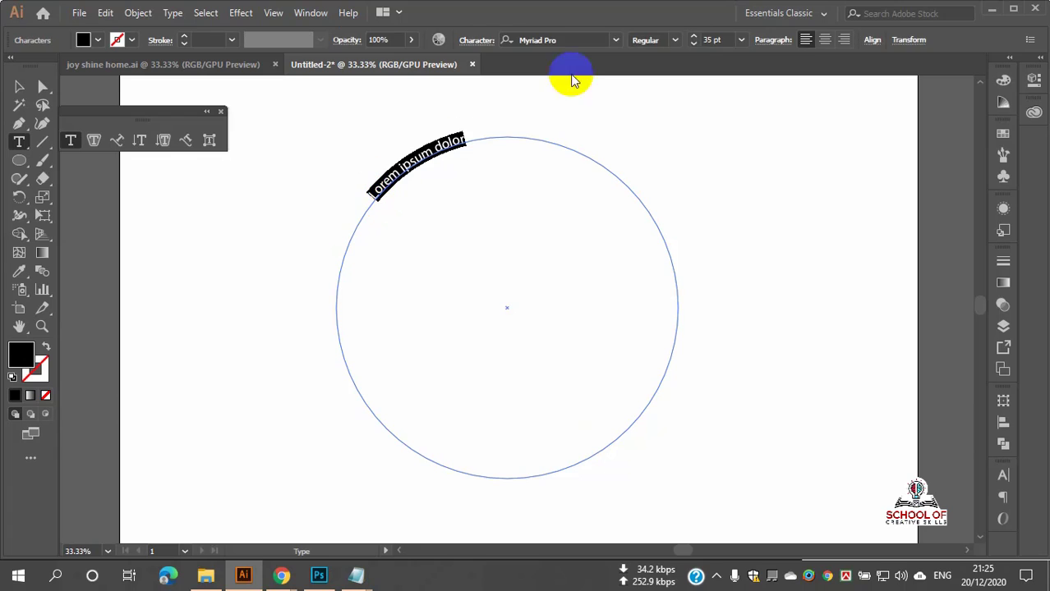
left_click(694, 38)
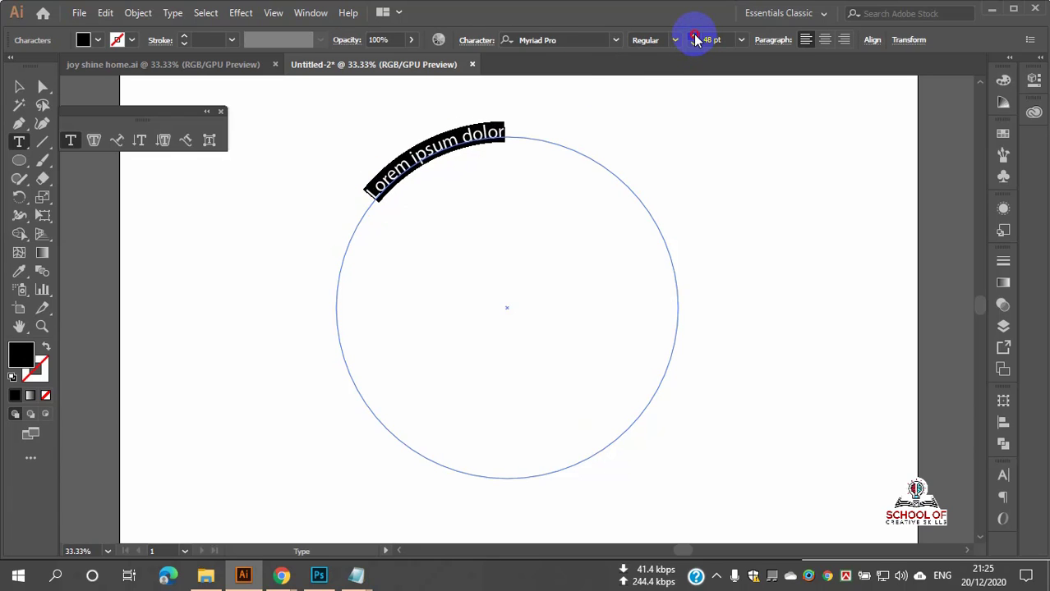
left_click(693, 45)
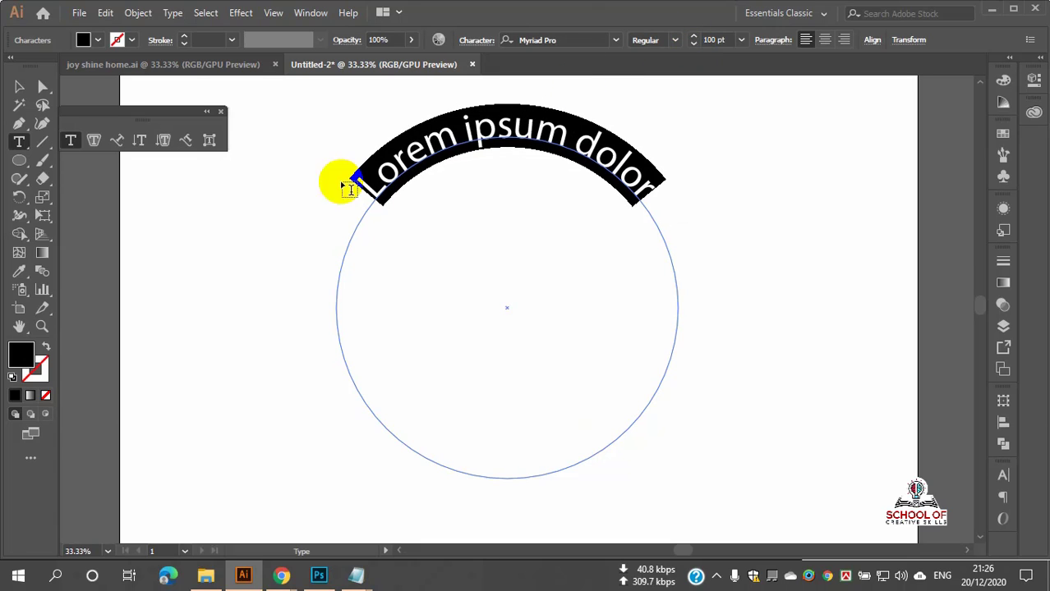
left_click(18, 88)
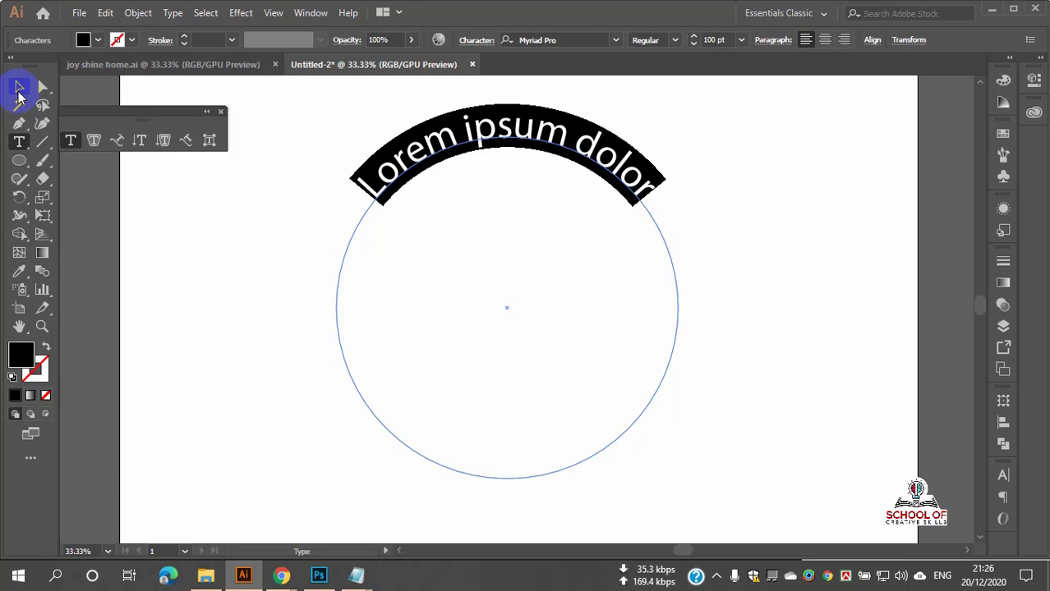
left_click(20, 92)
Step: Delete the curved 'Lorem ipsum dolor' text object
left_click(713, 235)
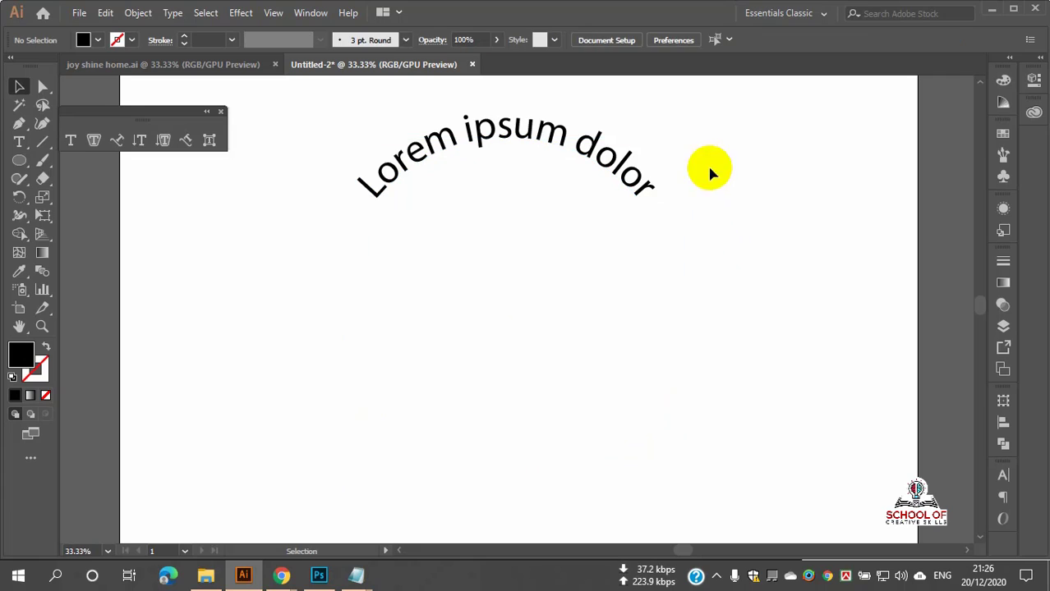
left_click_drag(712, 173, 456, 301)
key("Delete")
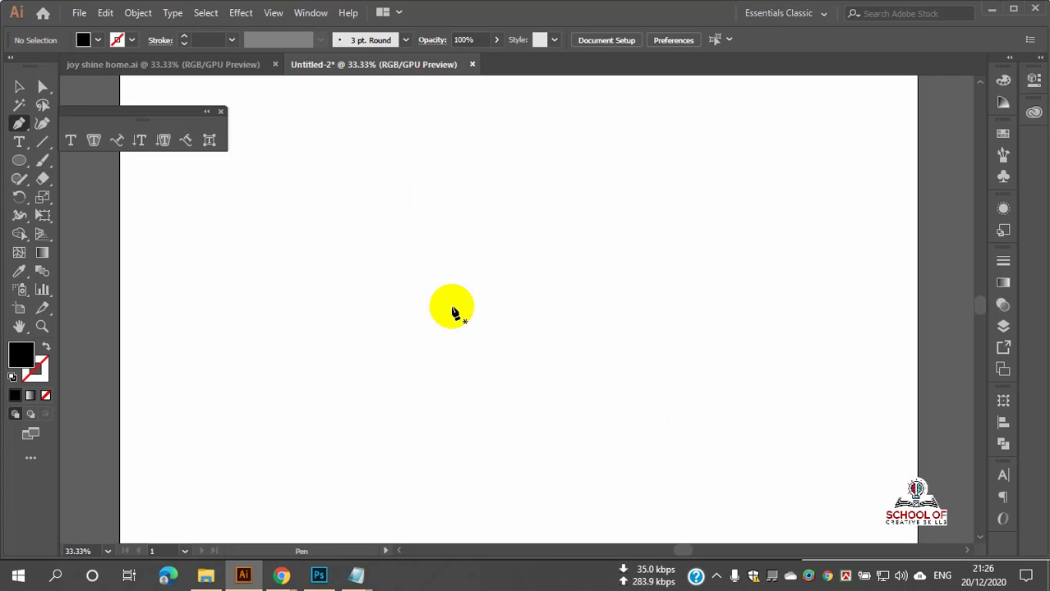
Step: Draw a wavy open Pen path of smooth anchors with a black stroke and no fill
left_click_drag(434, 306, 458, 269)
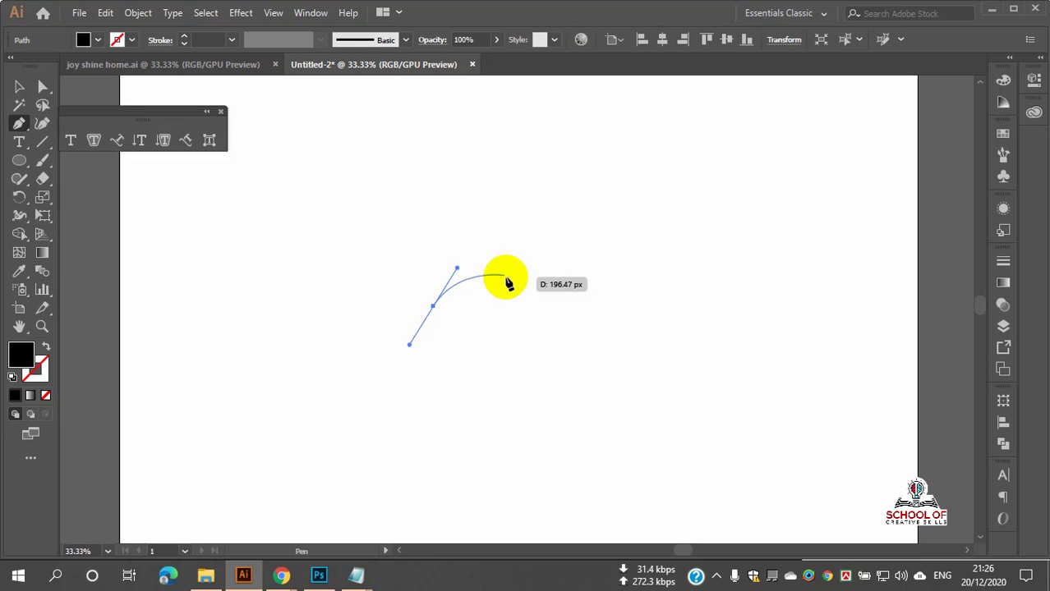
mouse_move(510, 299)
left_mouse_down()
mouse_move(527, 331)
mouse_move(520, 317)
left_mouse_up()
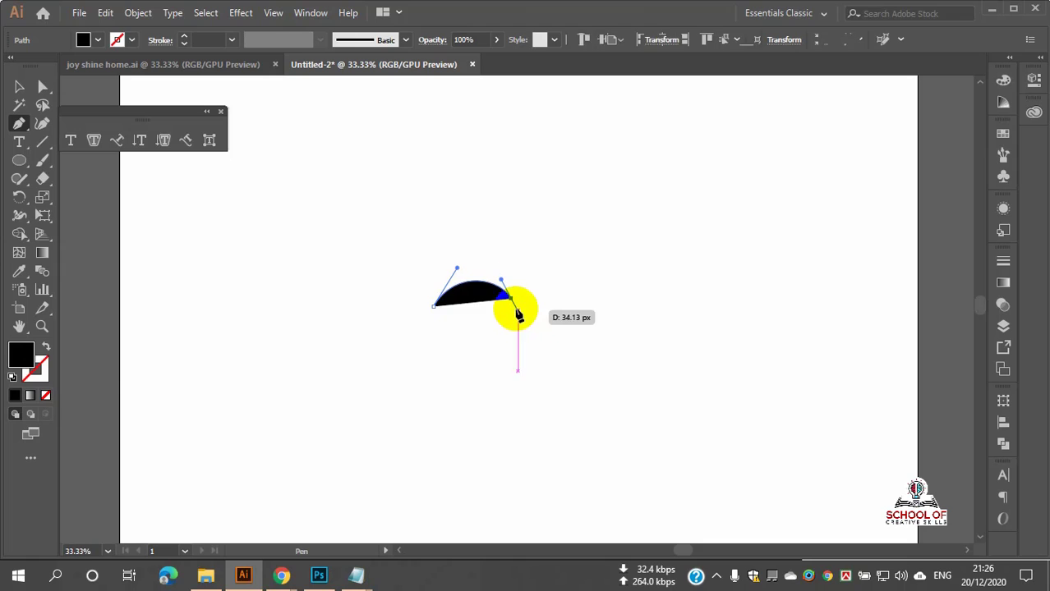
left_click(46, 347)
key("ctrl+plus")
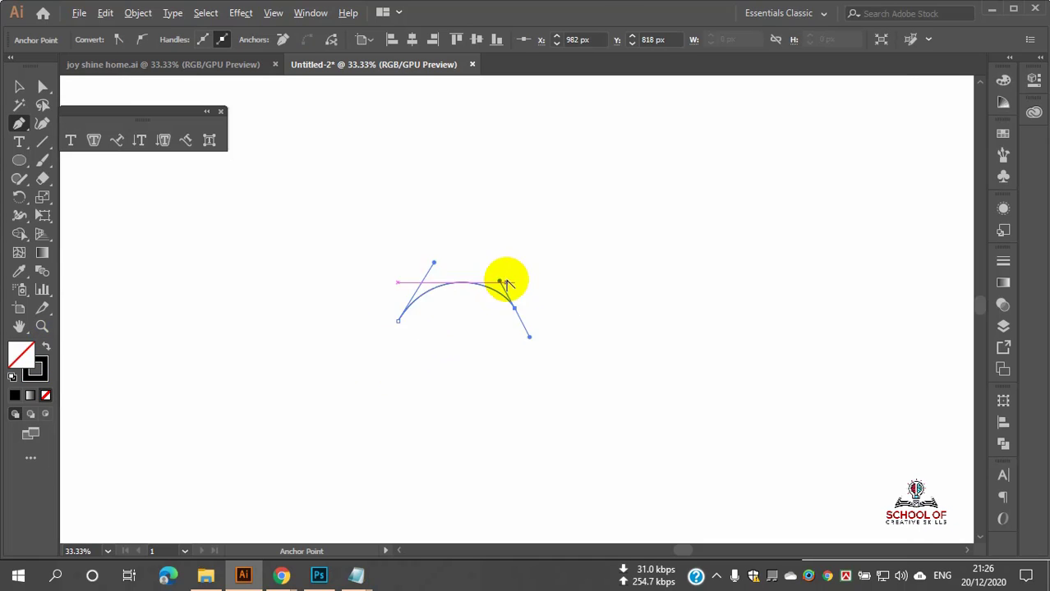
left_click(576, 265)
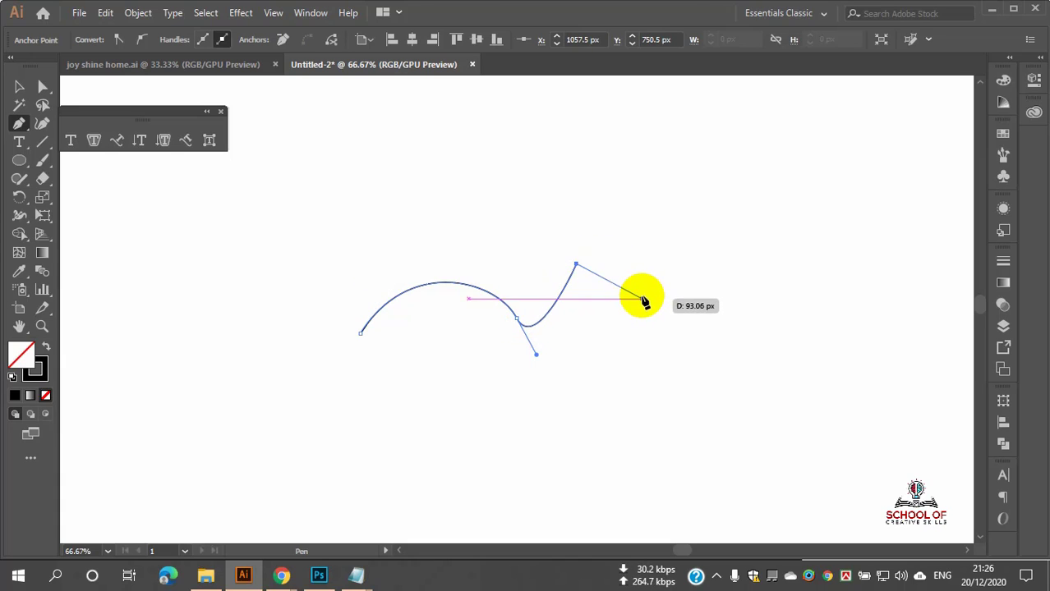
mouse_move(643, 308)
left_mouse_down()
mouse_move(696, 244)
mouse_move(748, 267)
left_mouse_up()
left_click_drag(762, 216, 773, 183)
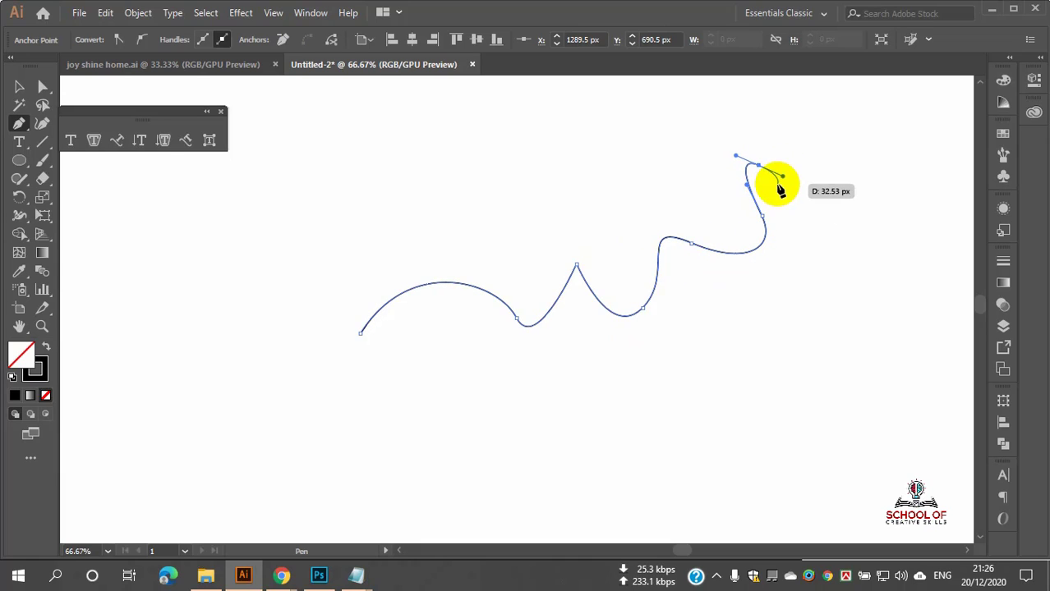
left_click(19, 86)
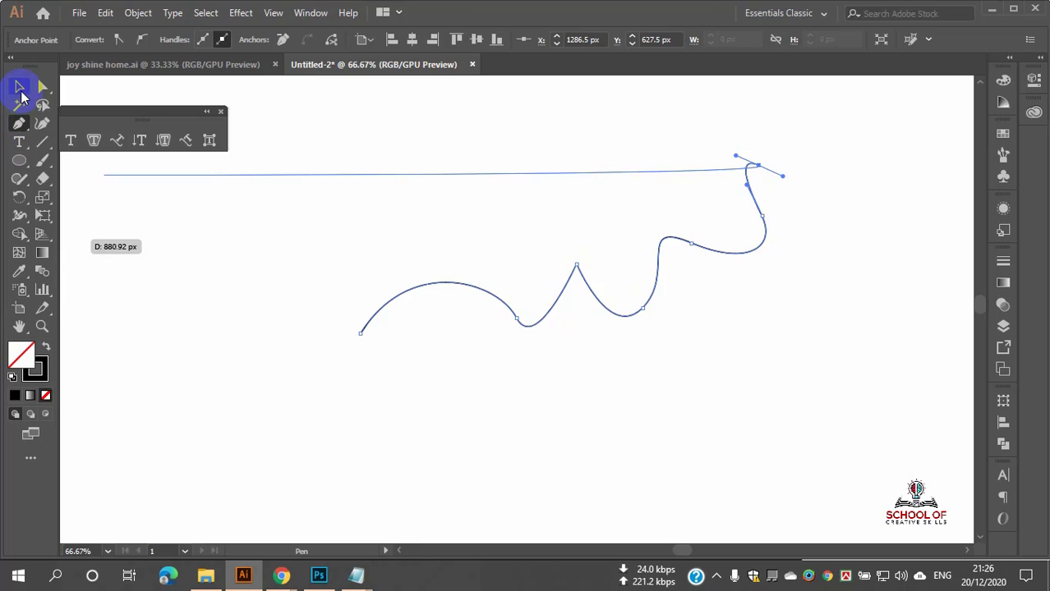
Step: Run Lorem ipsum placeholder text along the wavy curve with Type on a Path
left_click(559, 402)
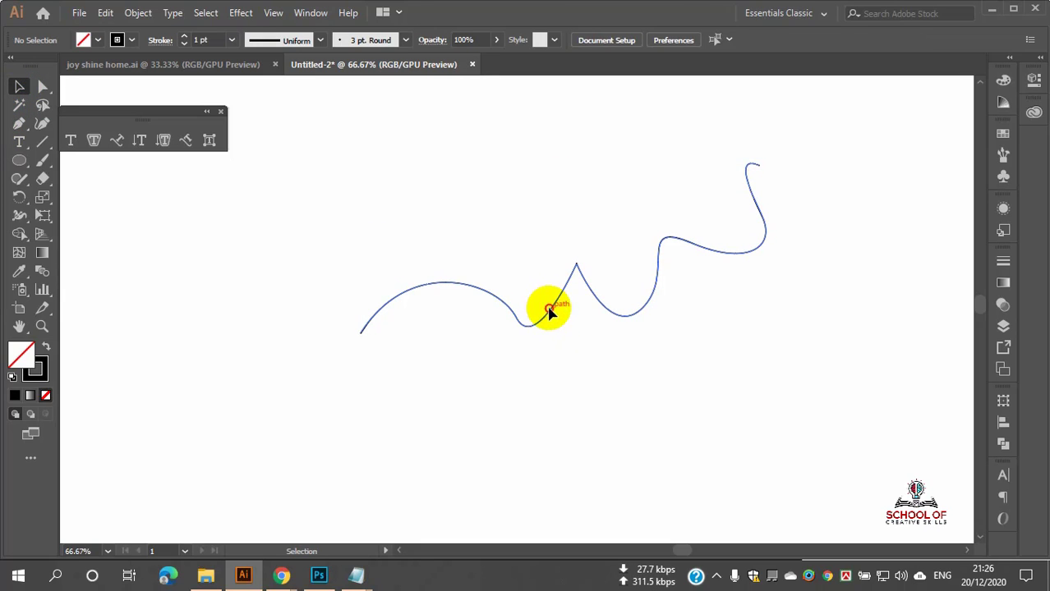
left_click(547, 311)
left_click_drag(13, 152, 90, 178)
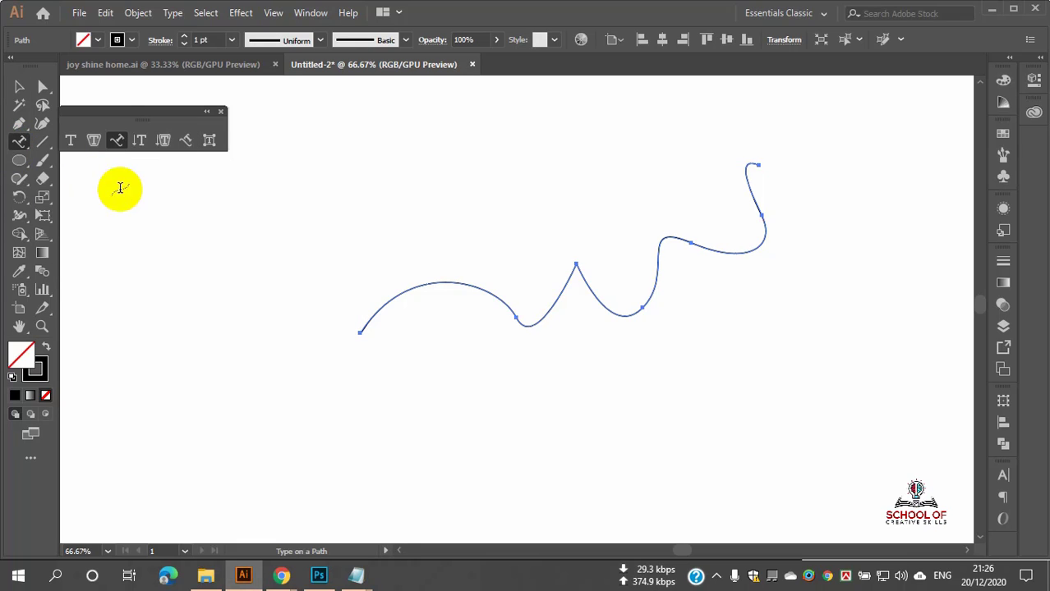
left_click(385, 306)
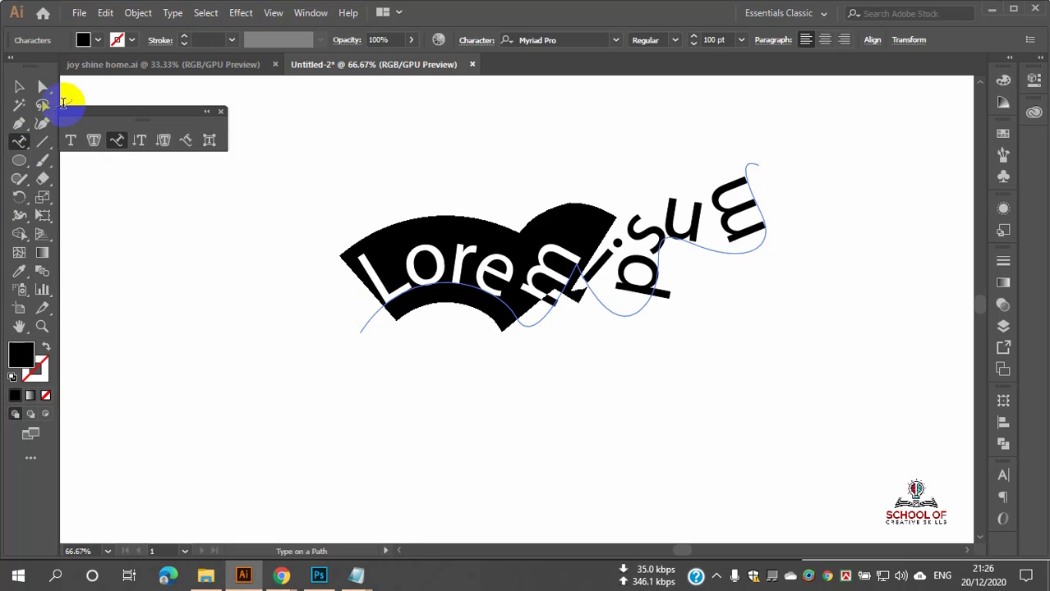
left_click(18, 87)
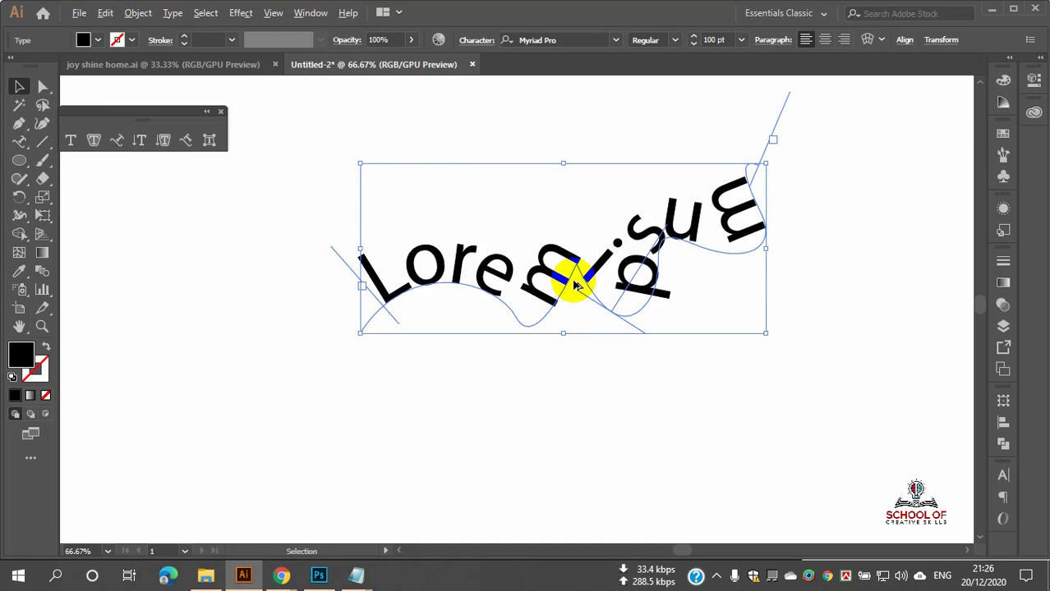
scroll(570, 271, "up", 2)
scroll(569, 270, "down", 2)
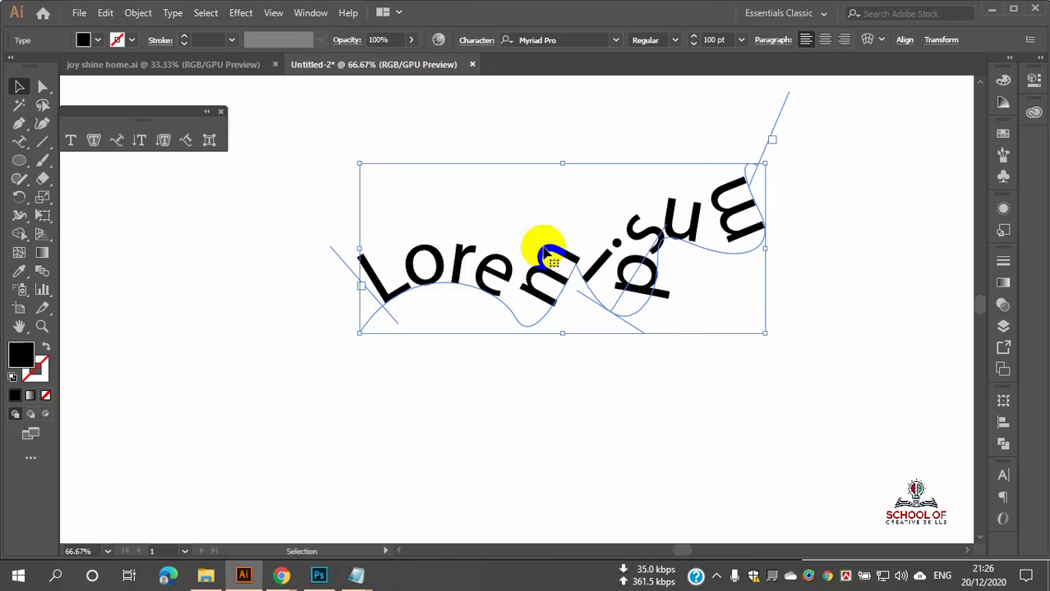
Step: Select all the wavy path text and reduce its font size to 90 pt
double_click(736, 207)
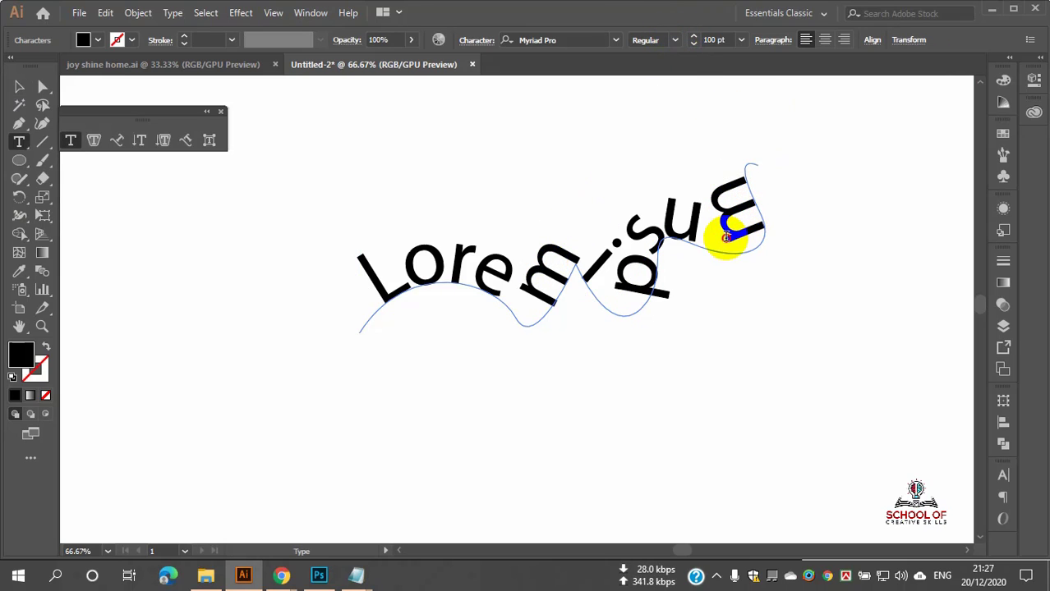
left_click_drag(366, 283, 744, 194)
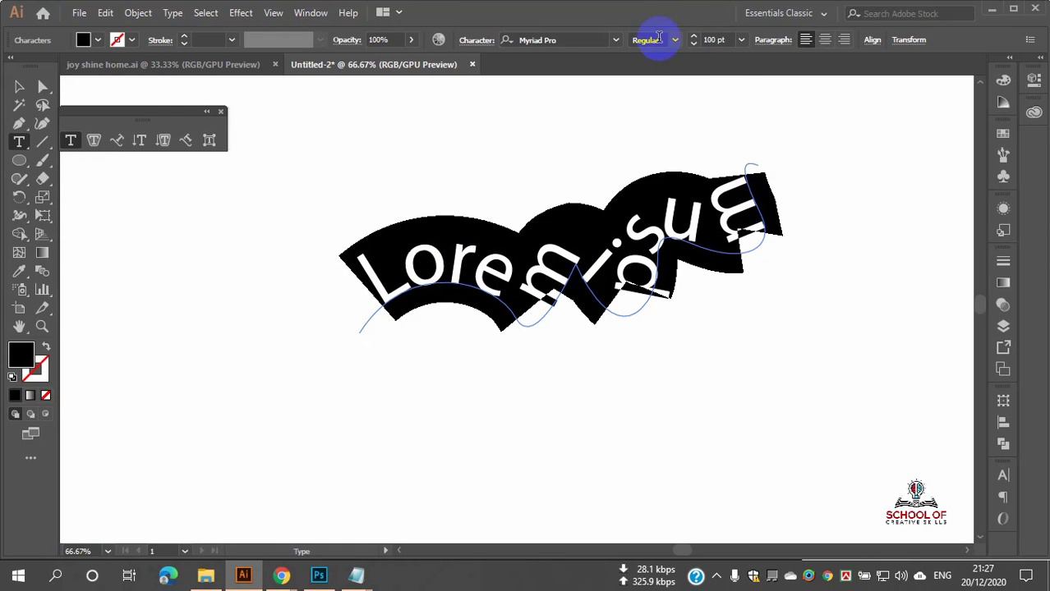
left_click(674, 40)
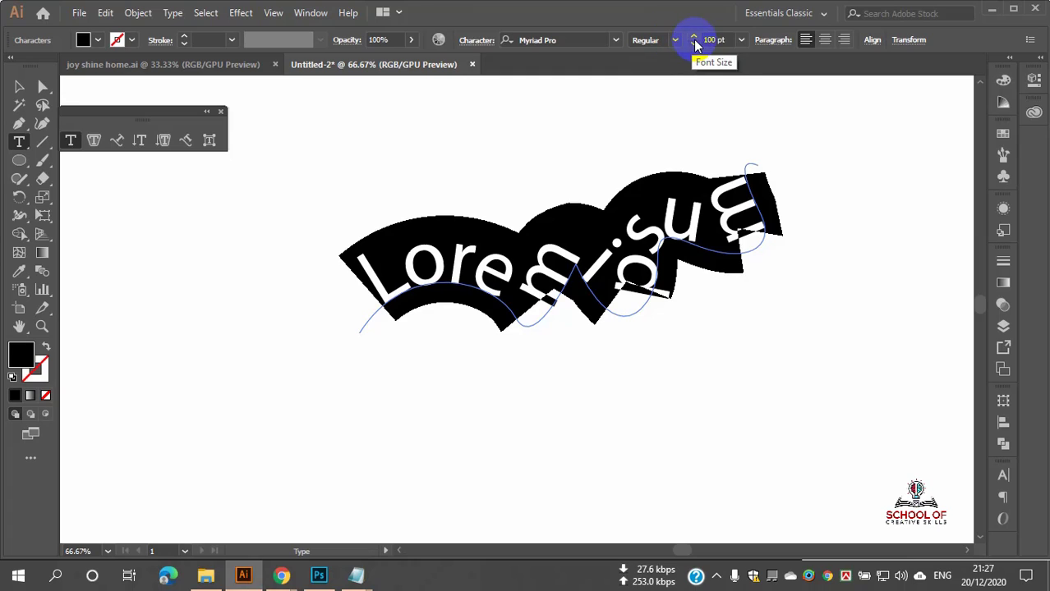
left_click(694, 45)
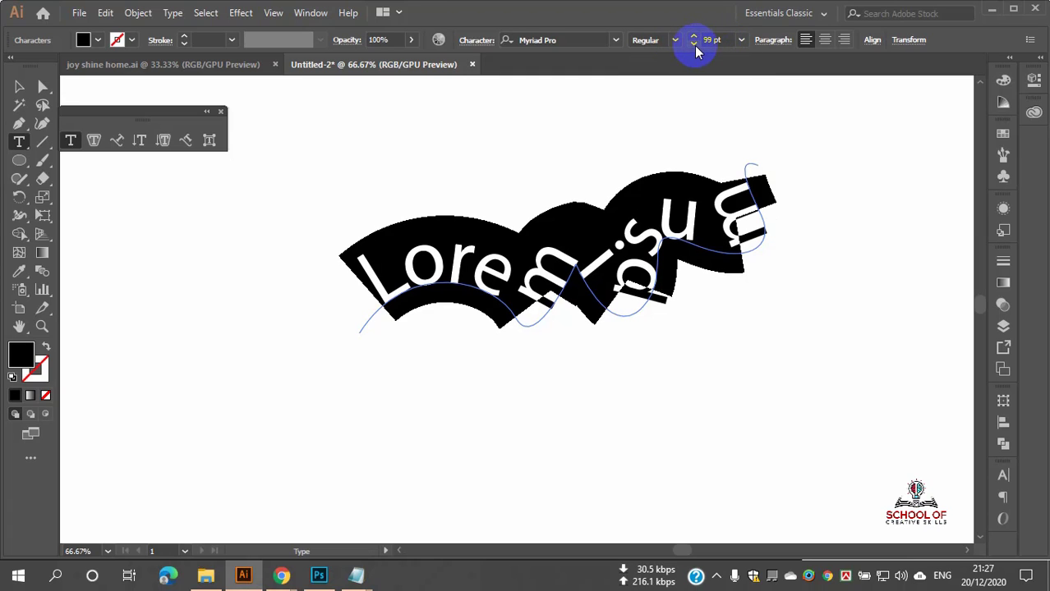
left_click_drag(694, 46, 694, 38)
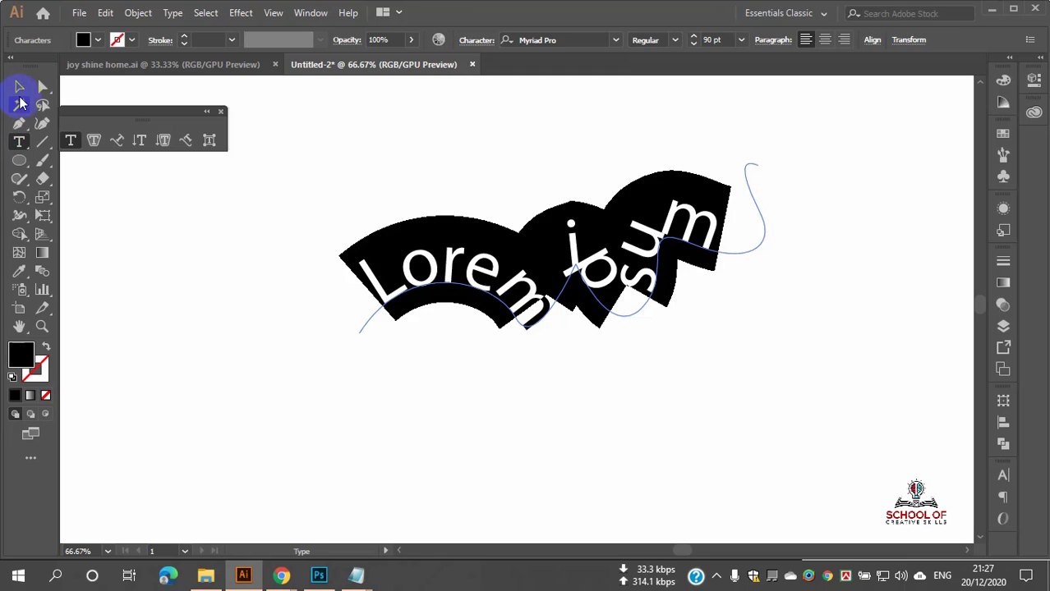
left_click(19, 88)
left_click(506, 349)
left_click_drag(382, 188, 718, 400)
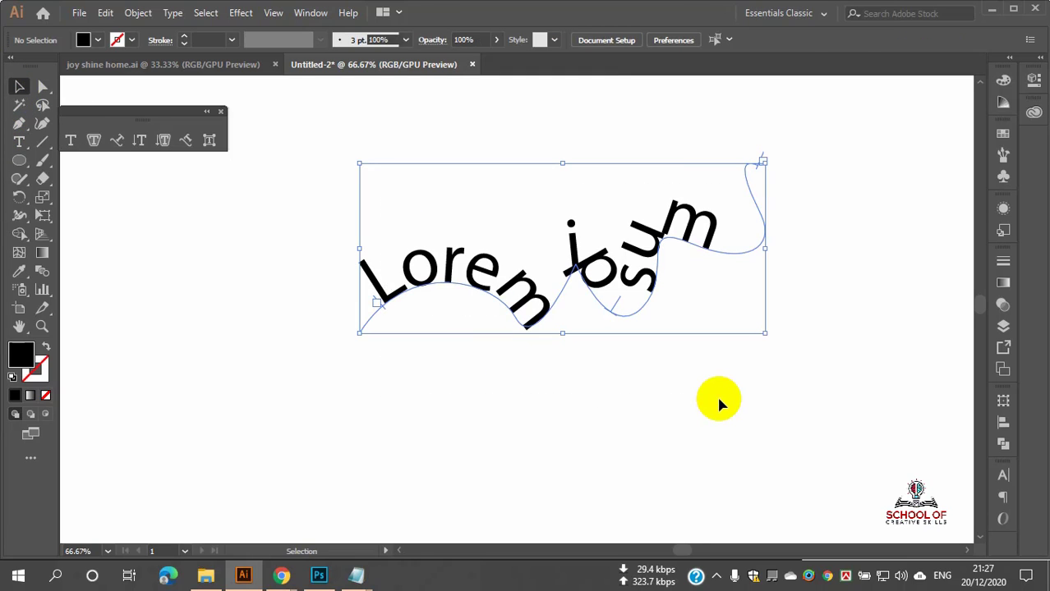
Step: Delete the wavy text and draw a 352 px circle with a 1 pt black stroke, no fill
key("Delete")
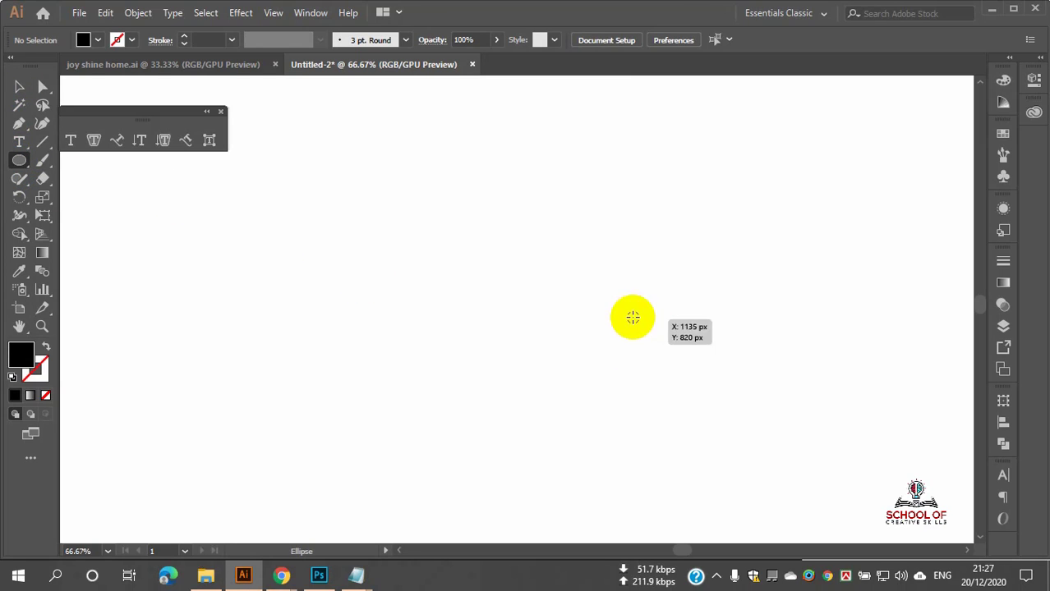
mouse_move(536, 269)
left_mouse_down()
mouse_move(675, 382)
mouse_move(663, 370)
left_mouse_up()
left_click(46, 347)
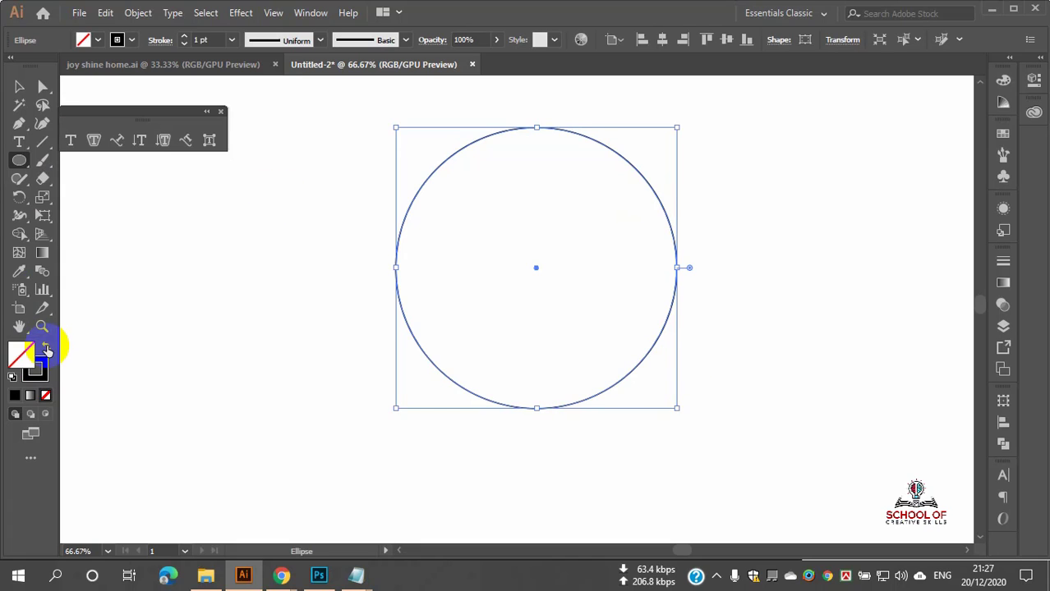
left_click(19, 86)
left_click(226, 255)
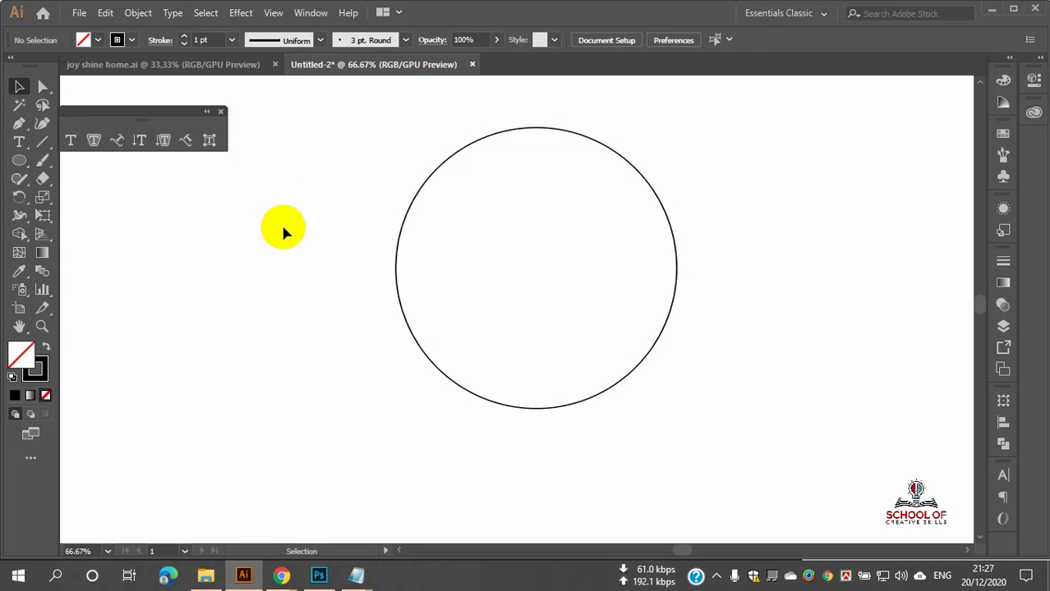
left_click(433, 175)
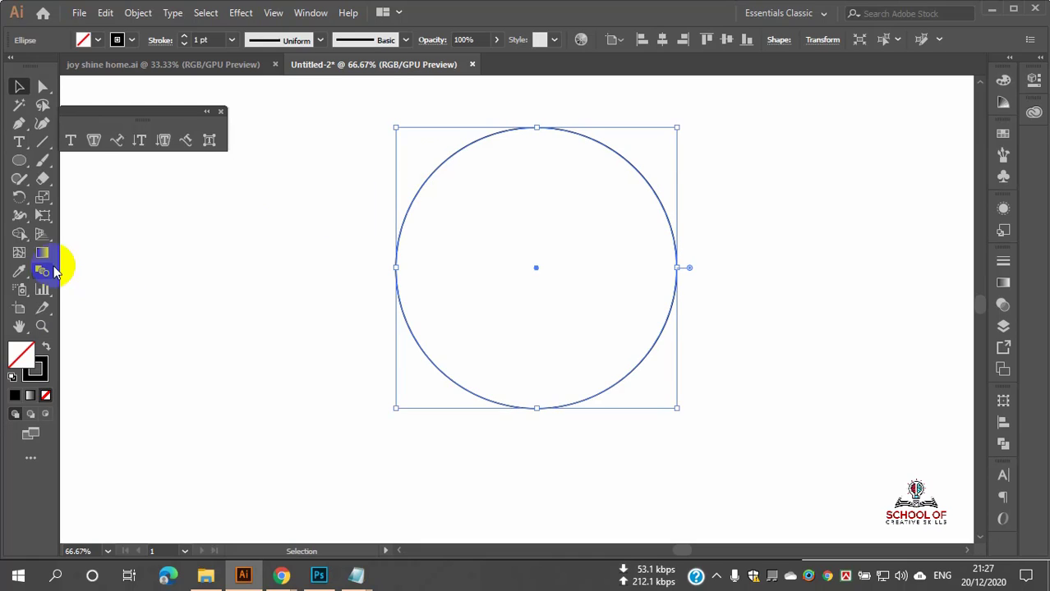
left_click(18, 143)
left_click(88, 178)
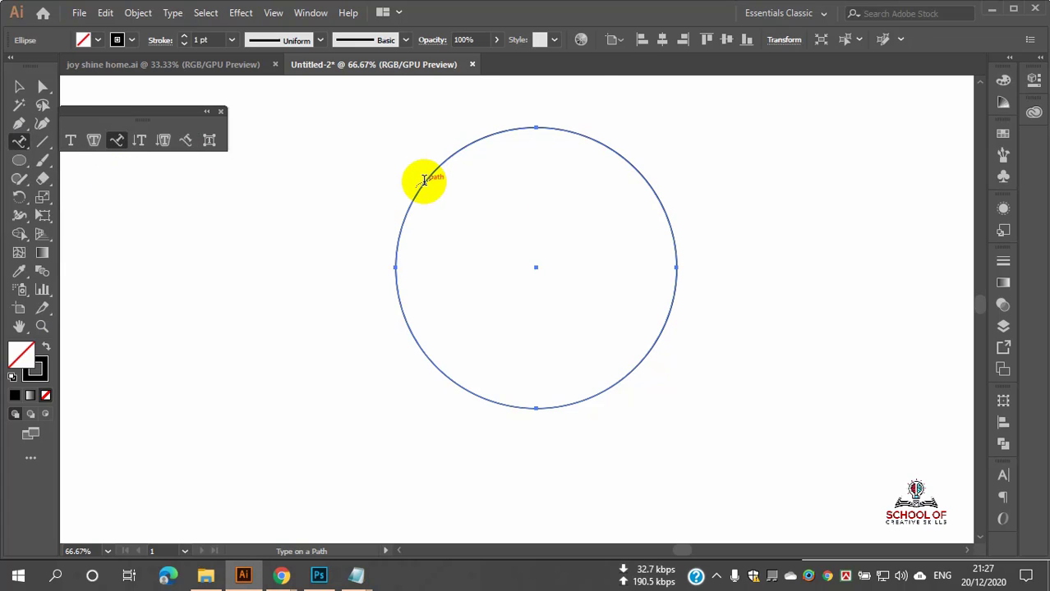
Step: Add placeholder path text around the circle, undoing and then redoing it
left_click(424, 180)
left_click(19, 88)
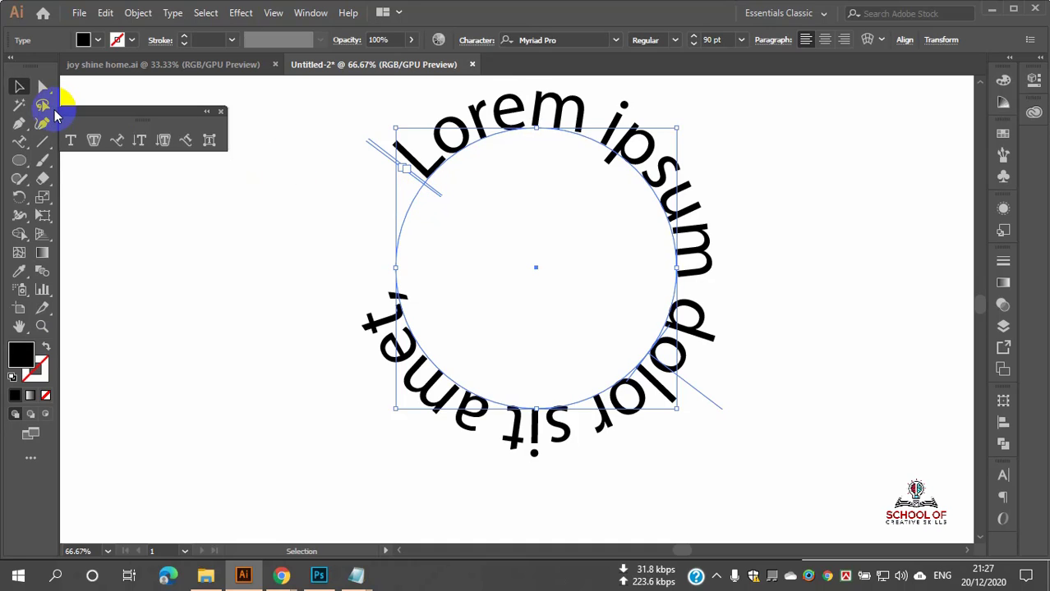
key("ctrl+z")
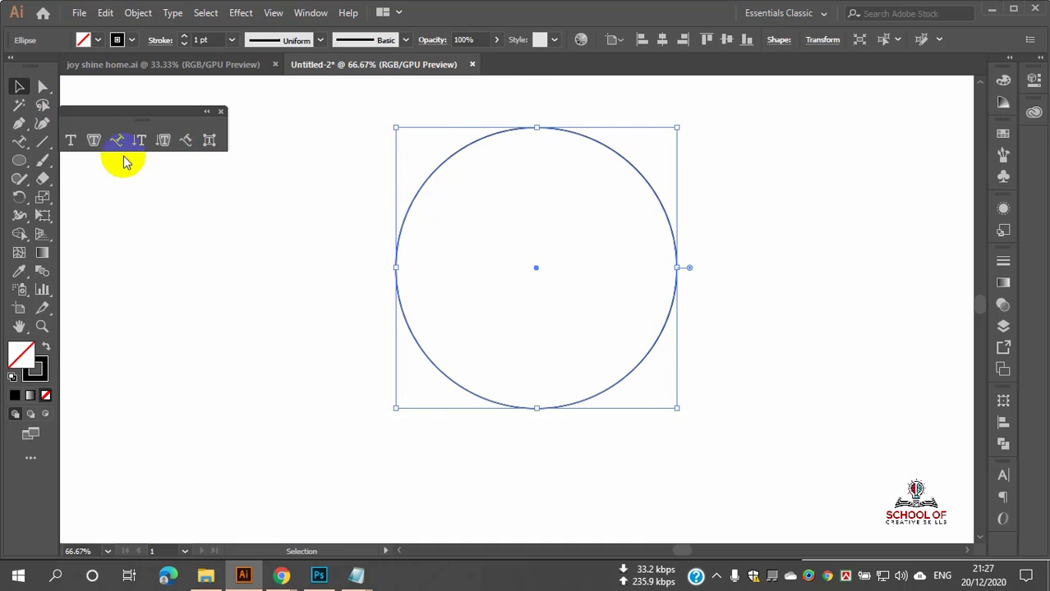
key("ctrl")
key("ctrl+shift+z")
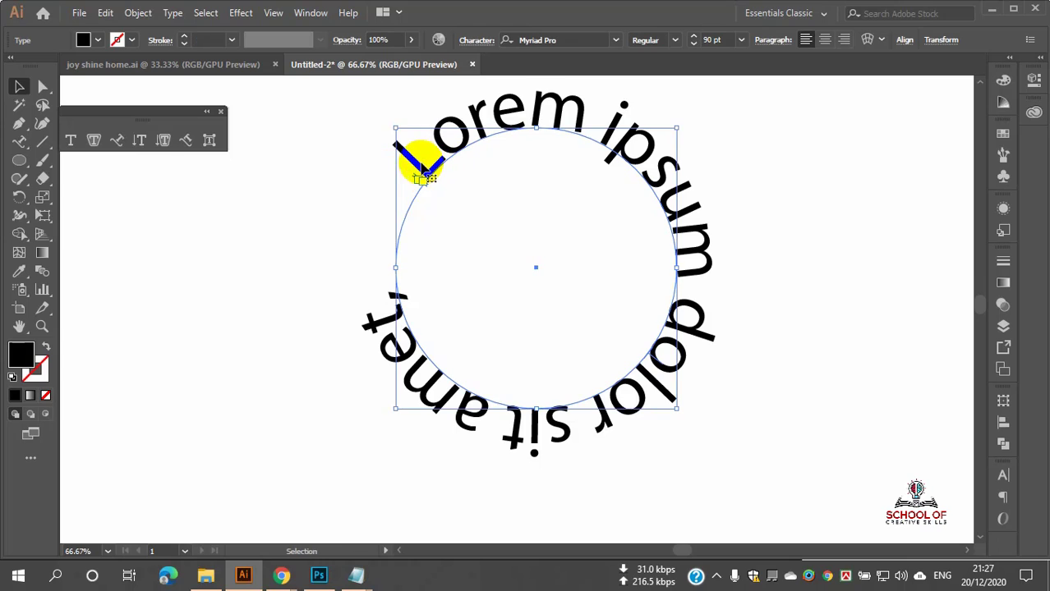
Step: Replace the circle's placeholder text with the person's two-word name
double_click(393, 333)
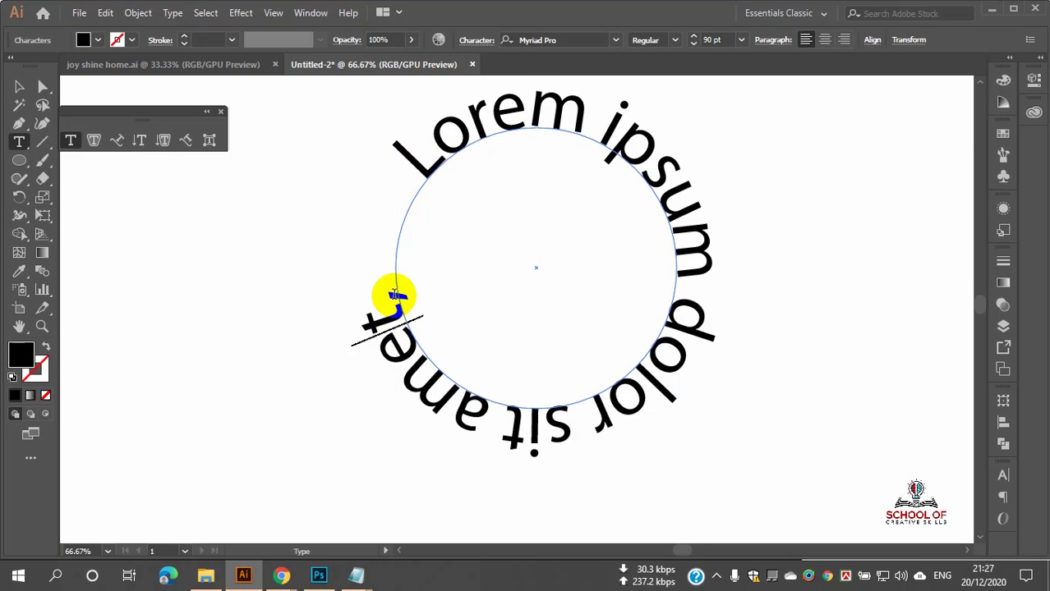
left_click_drag(393, 294, 427, 178)
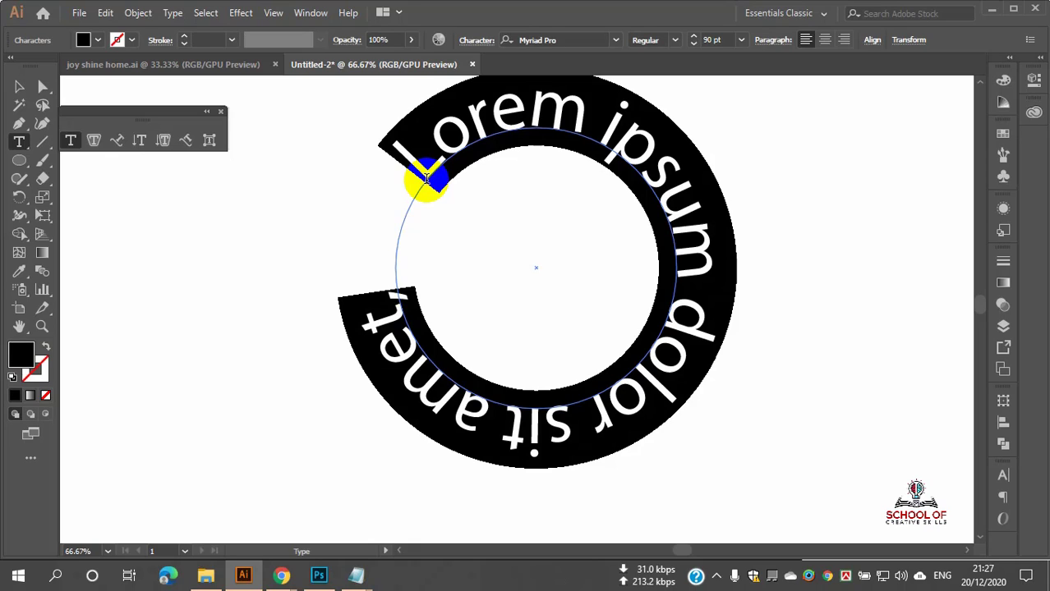
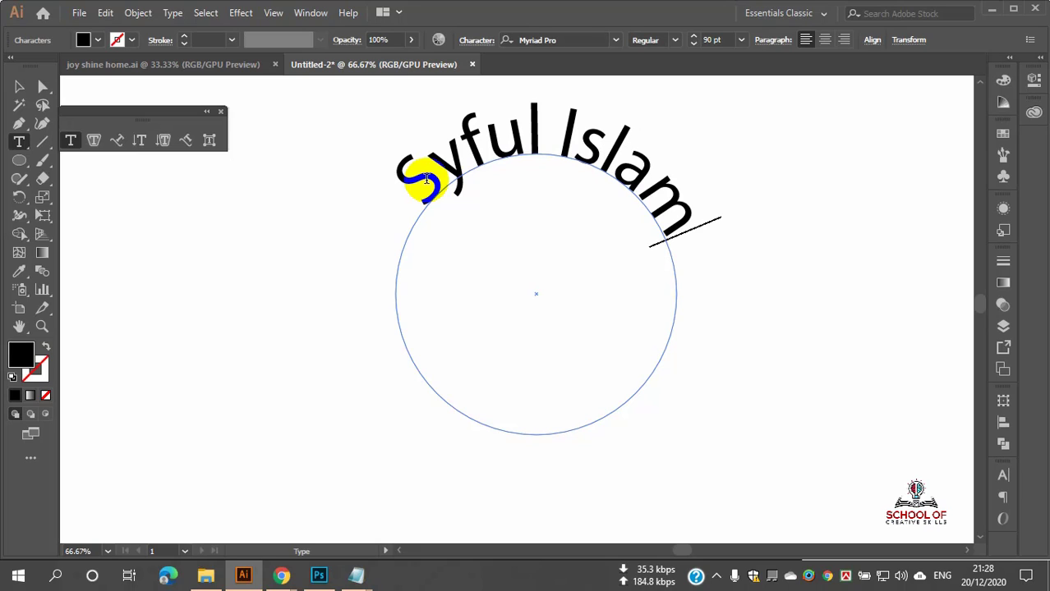
left_click(19, 87)
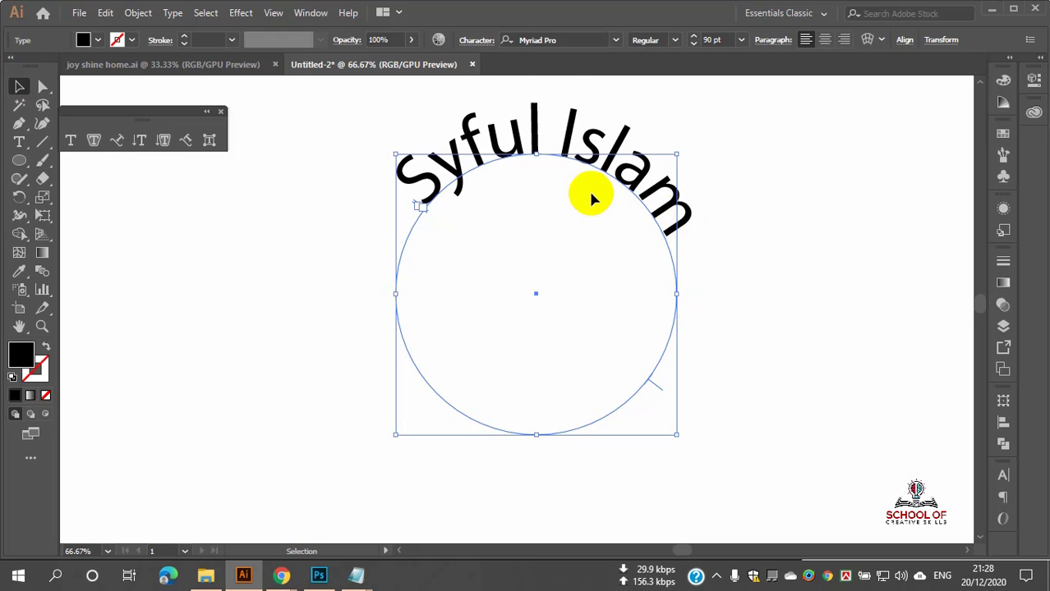
scroll(564, 179, "up", 1)
scroll(537, 179, "up", 3)
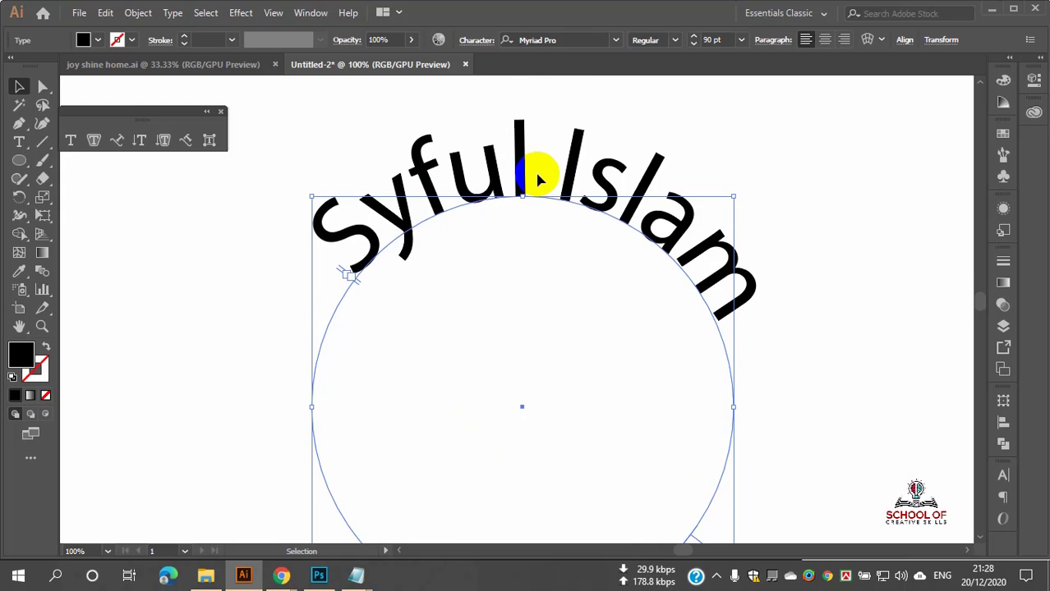
scroll(656, 207, "down", 2)
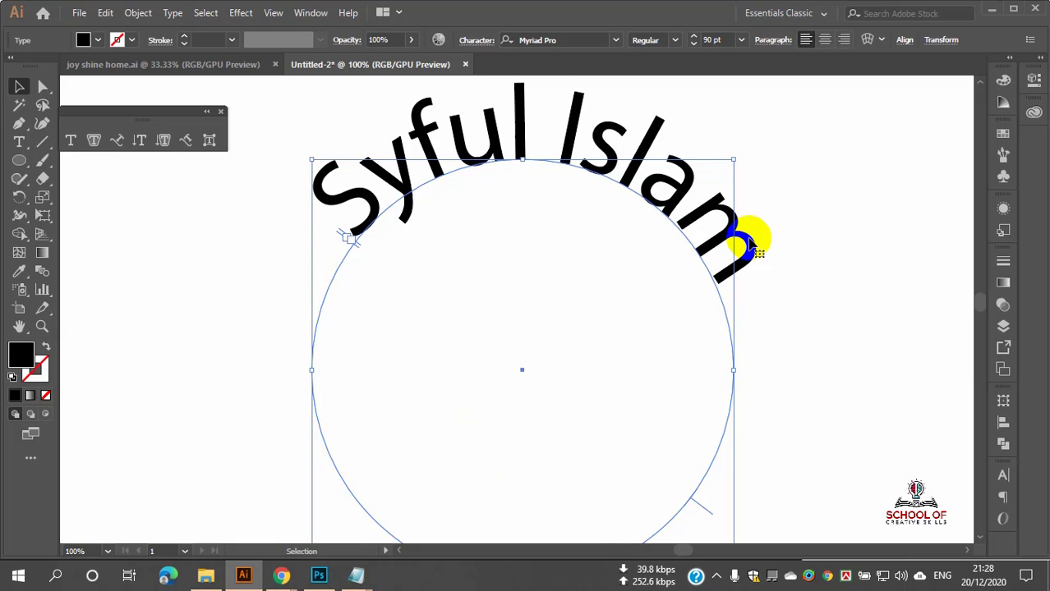
scroll(485, 257, "down", 2)
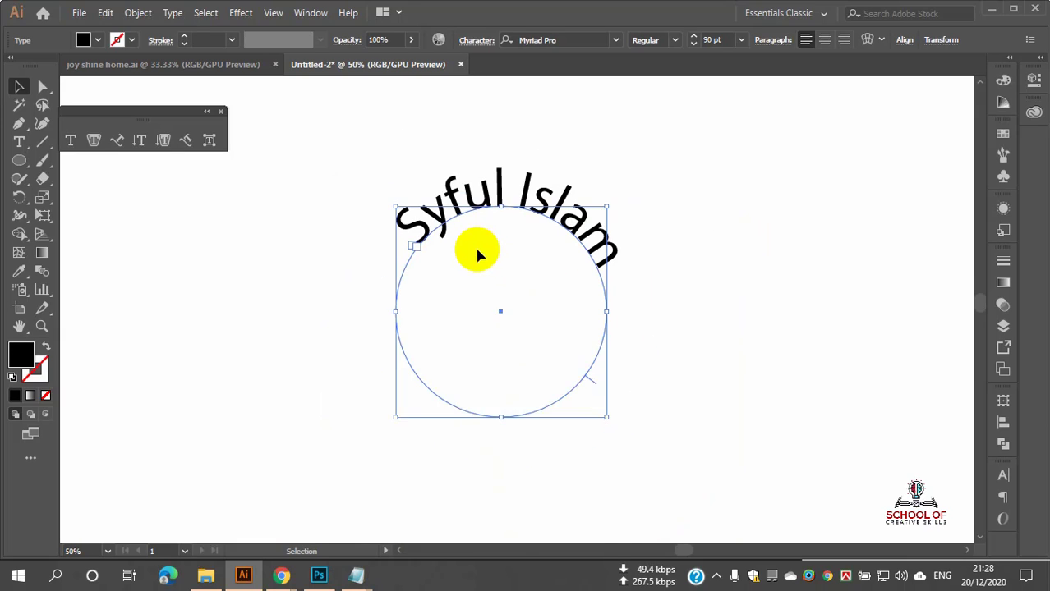
scroll(481, 253, "down", 2)
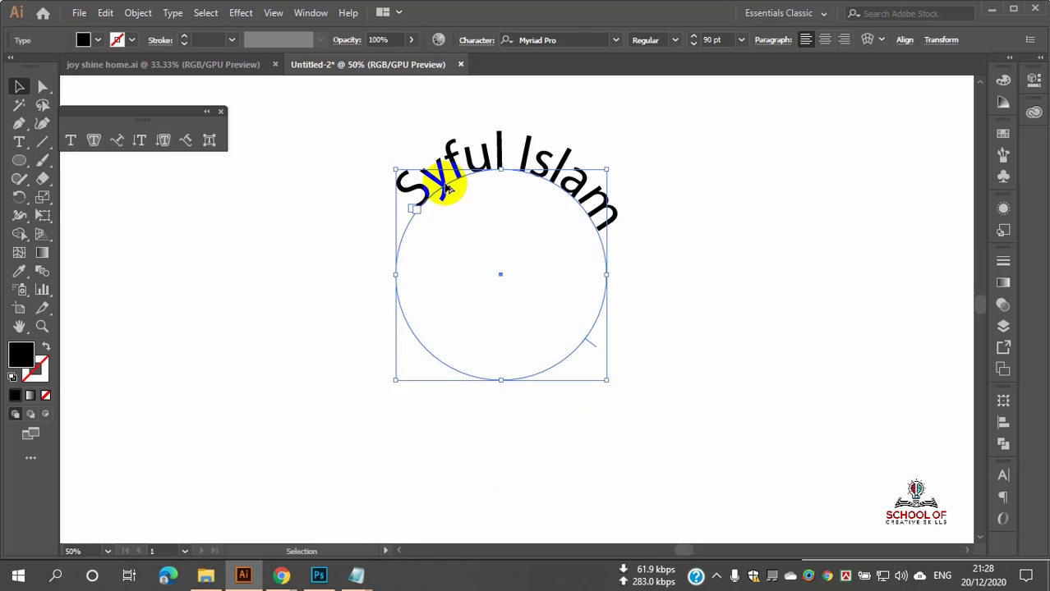
scroll(446, 185, "up", 2)
scroll(397, 234, "up", 4)
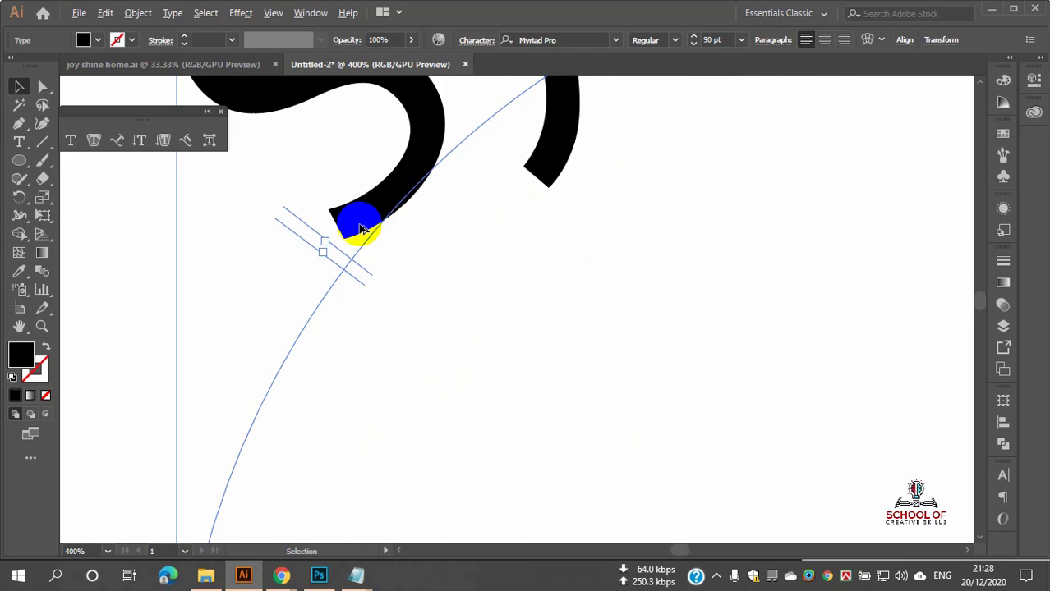
scroll(359, 230, "down", 2)
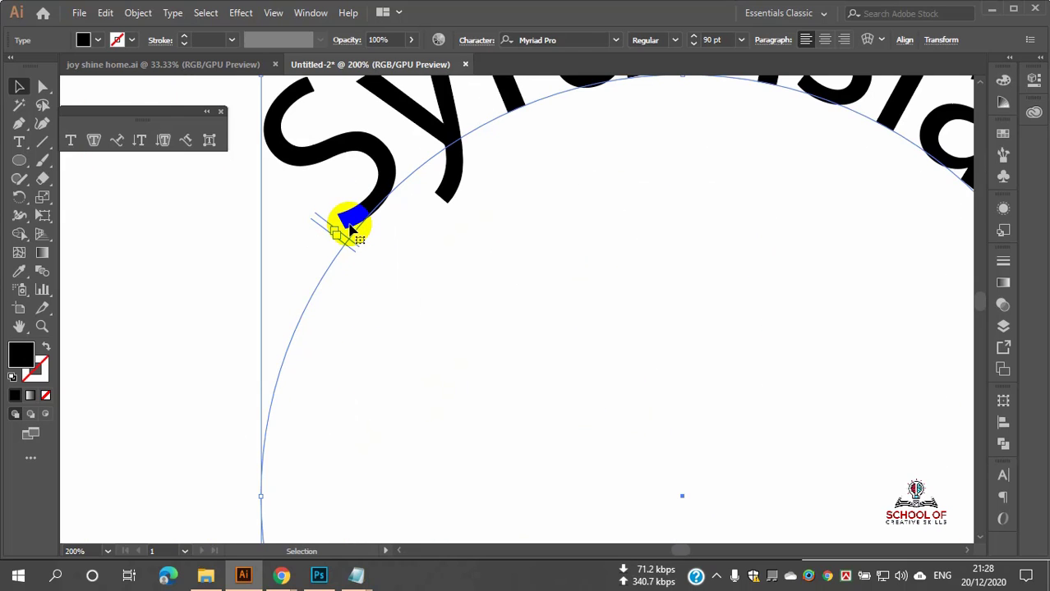
left_click(16, 88)
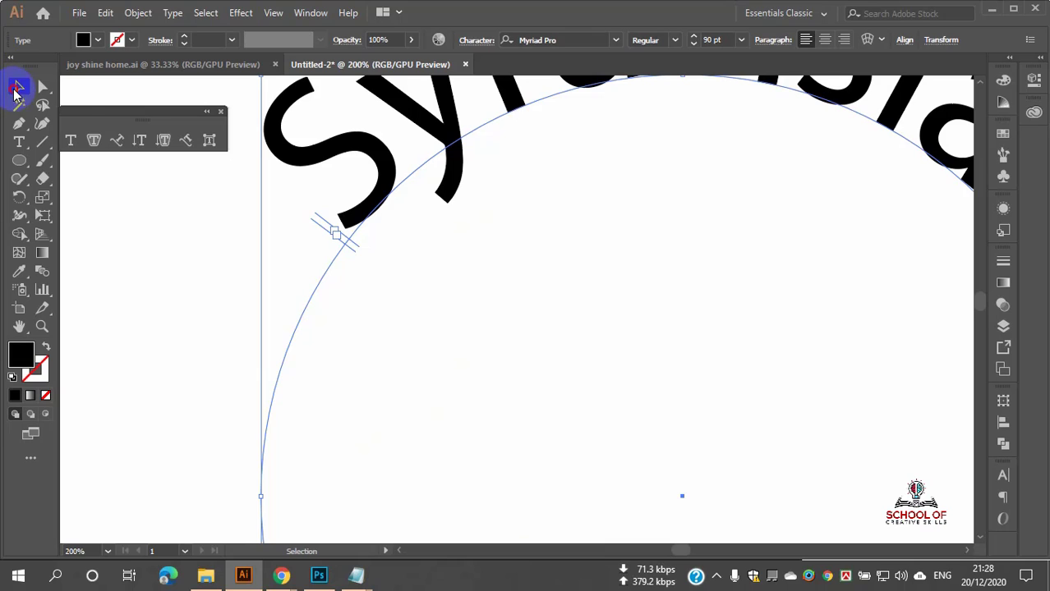
left_click(178, 226)
left_click(368, 205)
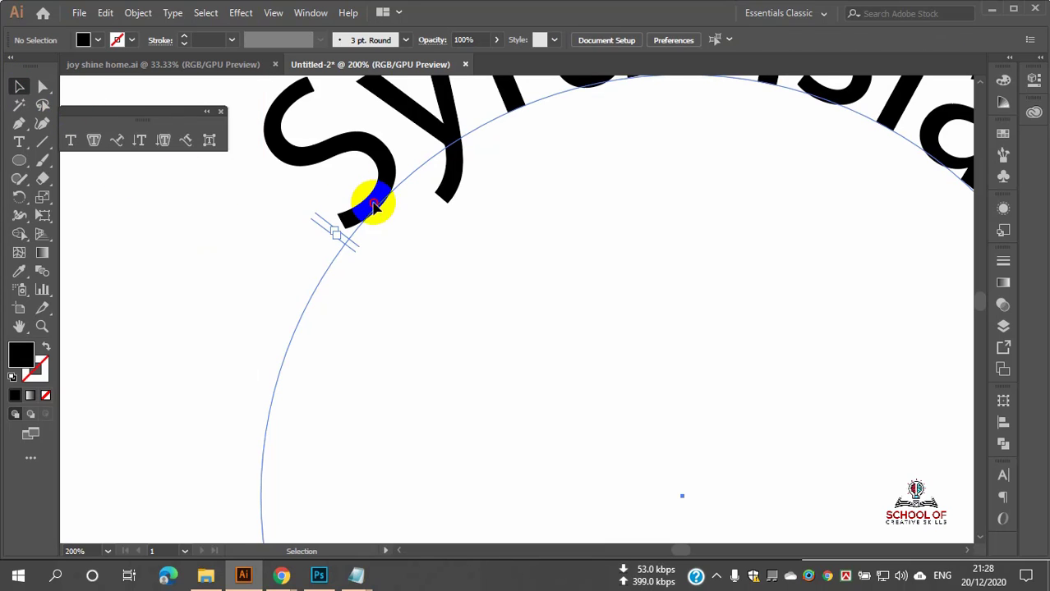
left_click(17, 90)
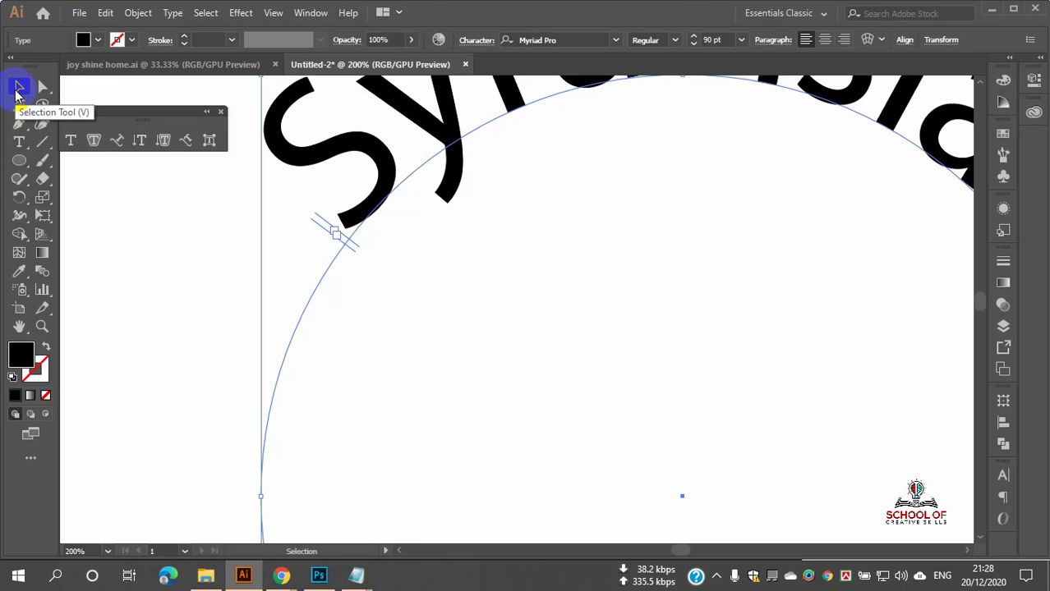
scroll(269, 222, "down", 2)
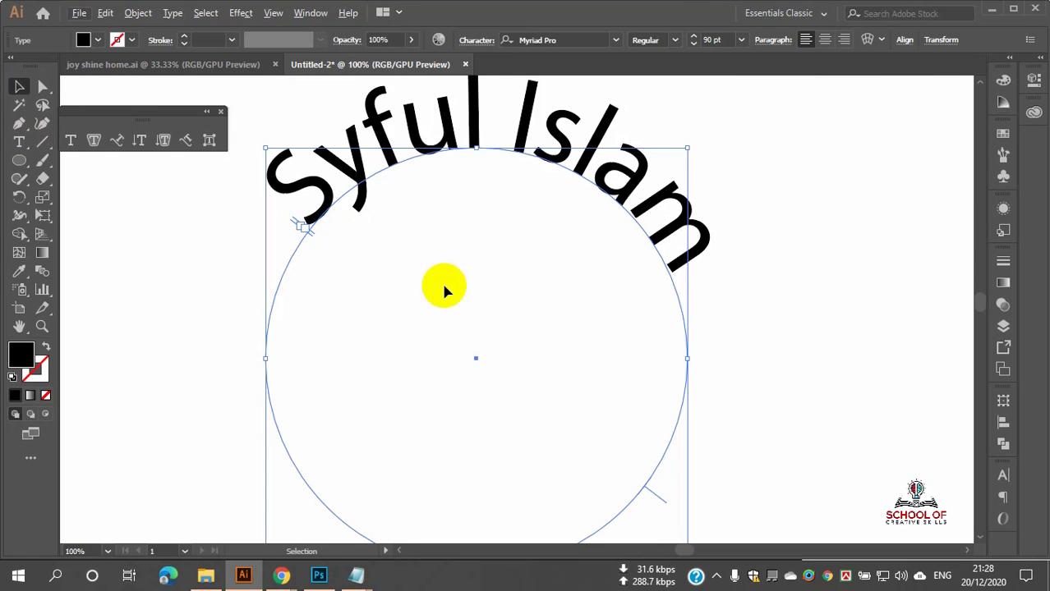
scroll(575, 370, "down", 2)
scroll(702, 456, "up", 7)
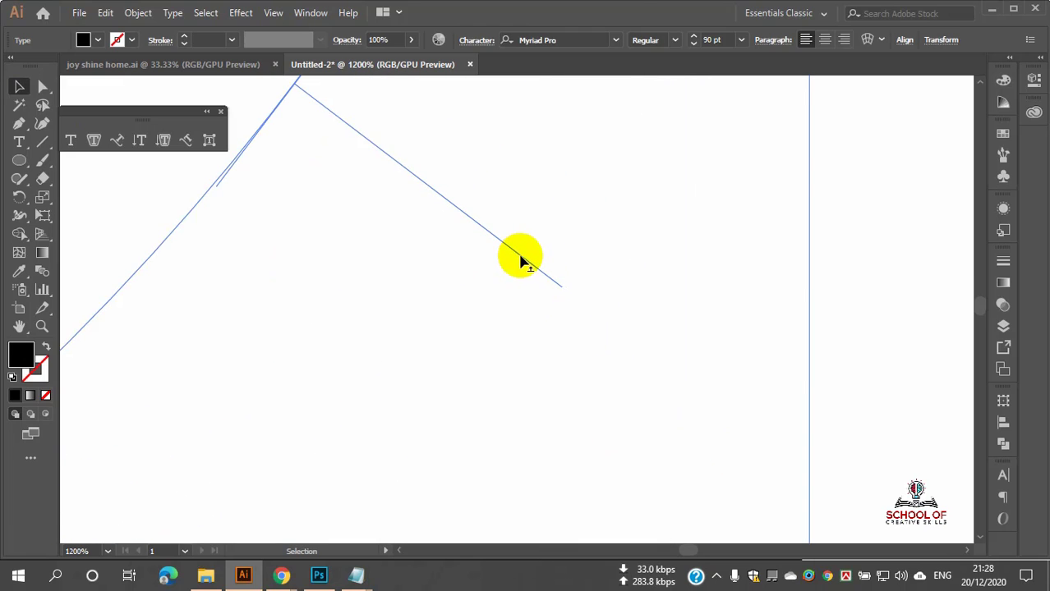
scroll(624, 292, "down", 7)
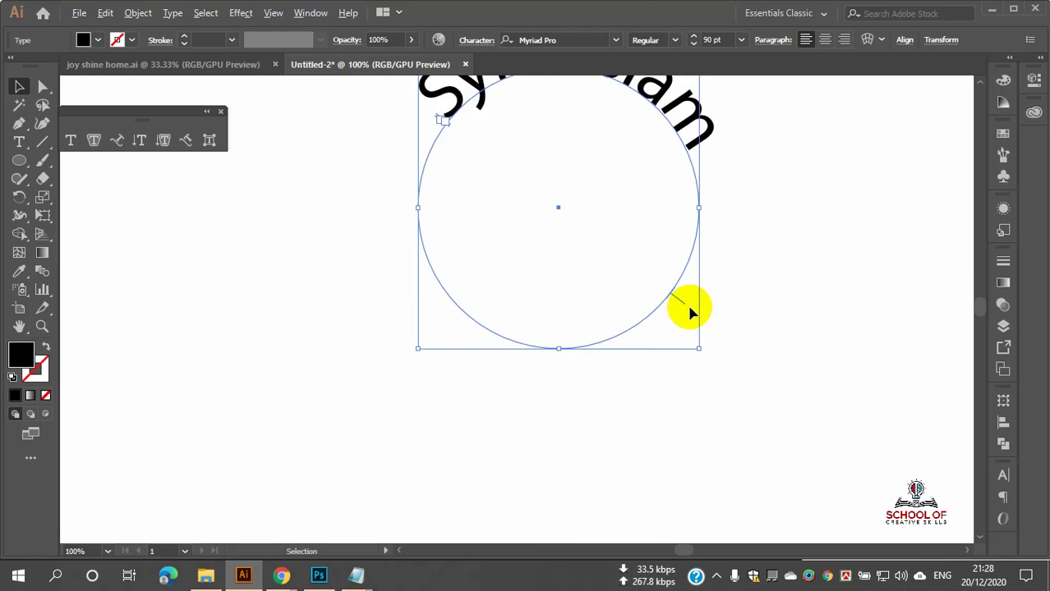
scroll(440, 244, "up", 2)
scroll(462, 211, "up", 4)
scroll(564, 255, "up", 3)
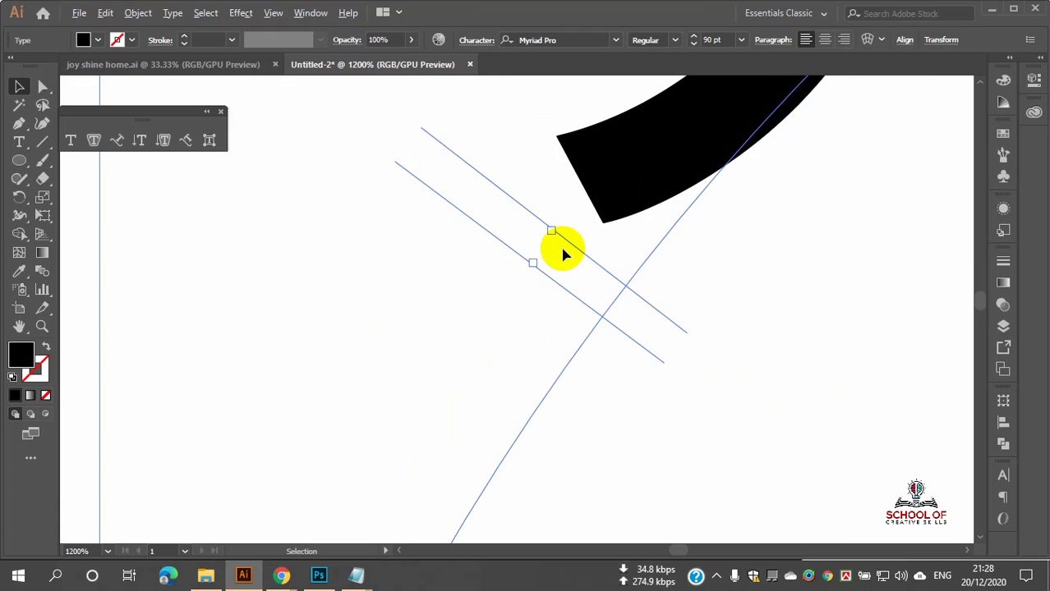
scroll(564, 253, "down", 9)
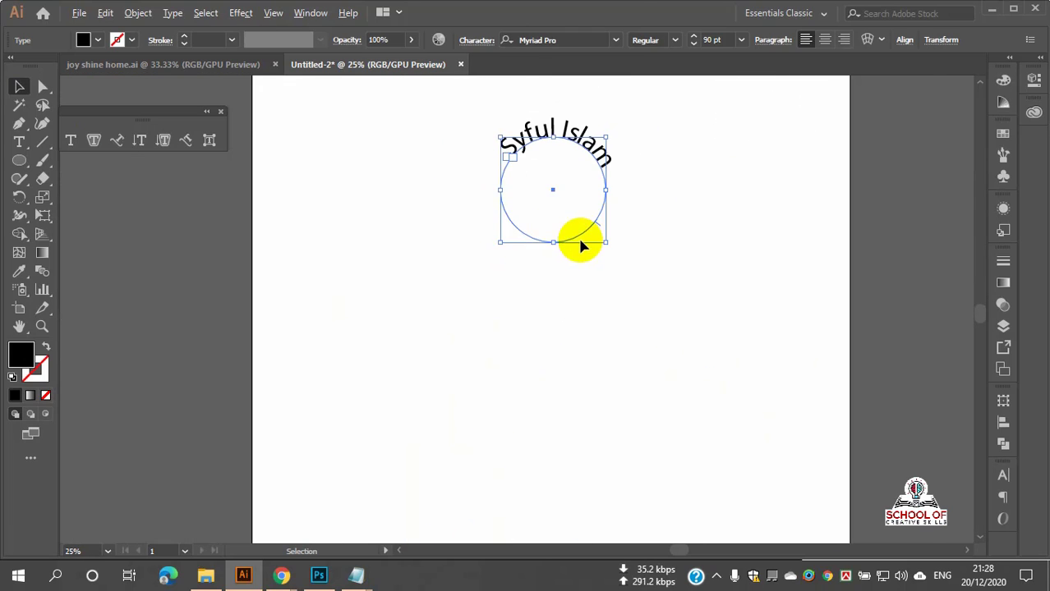
scroll(579, 241, "up", 4)
scroll(601, 227, "up", 5)
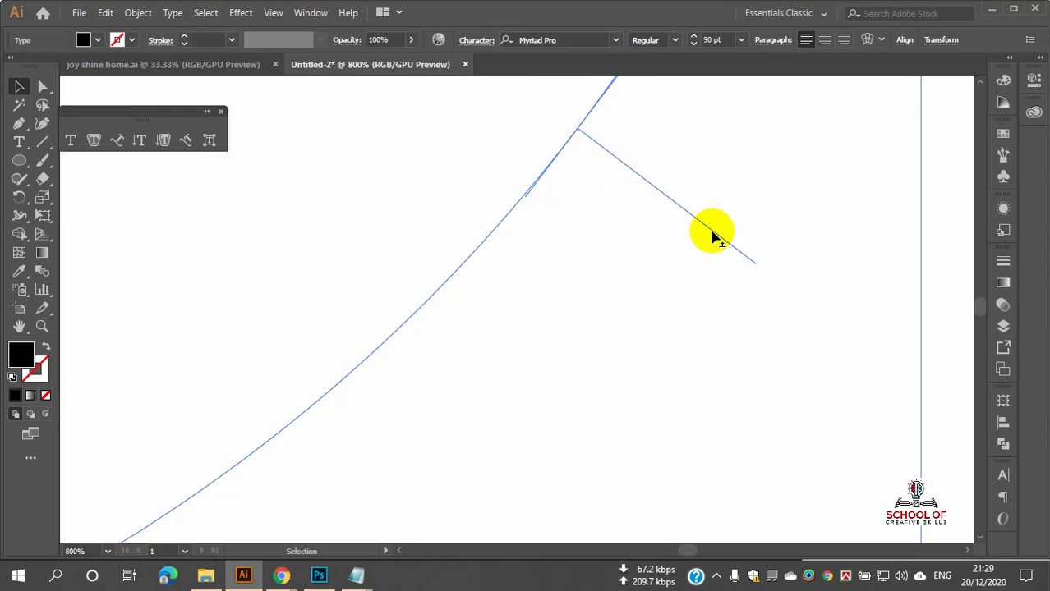
left_click_drag(712, 234, 764, 192)
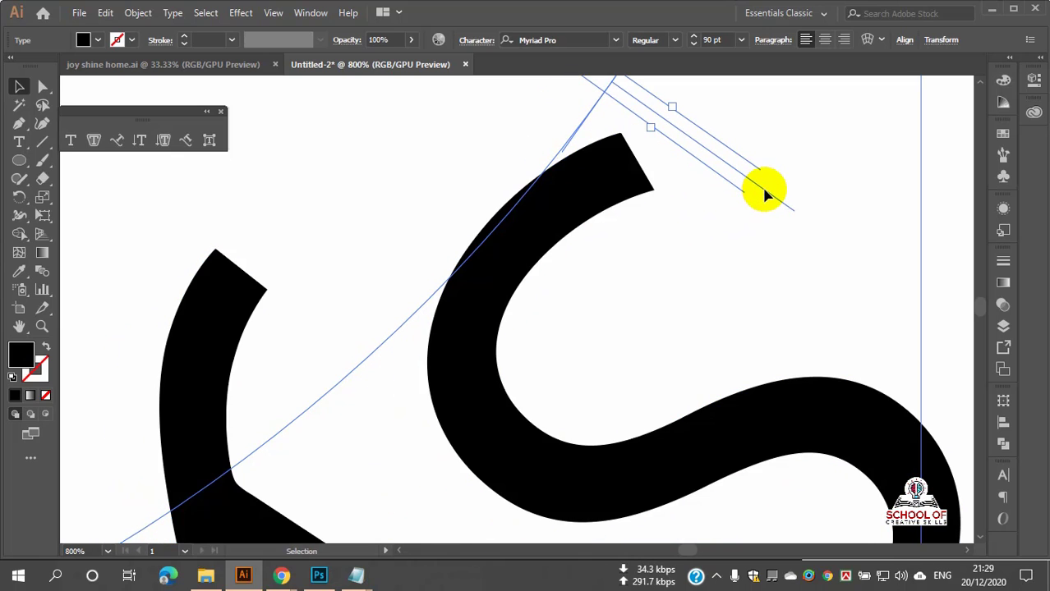
key("ctrl+z")
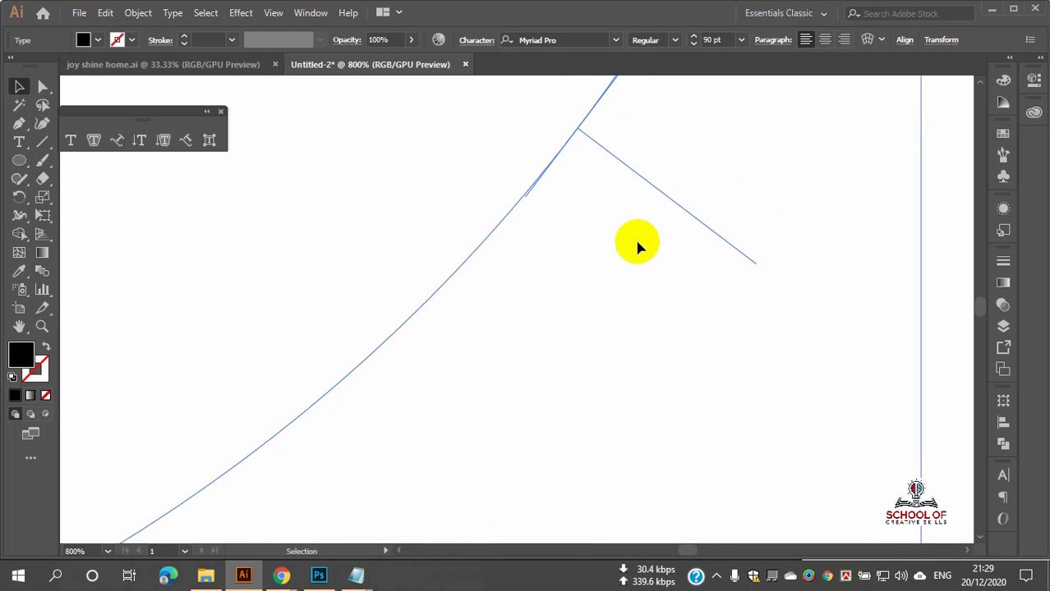
scroll(637, 243, "down", 7)
scroll(635, 243, "up", 3)
scroll(389, 233, "up", 3)
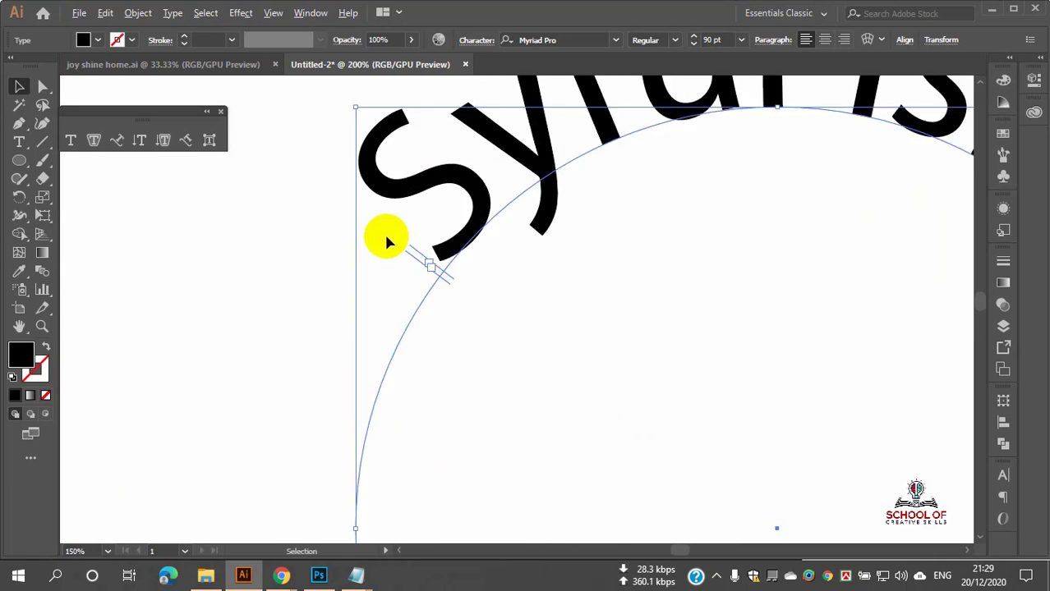
scroll(389, 240, "up", 5)
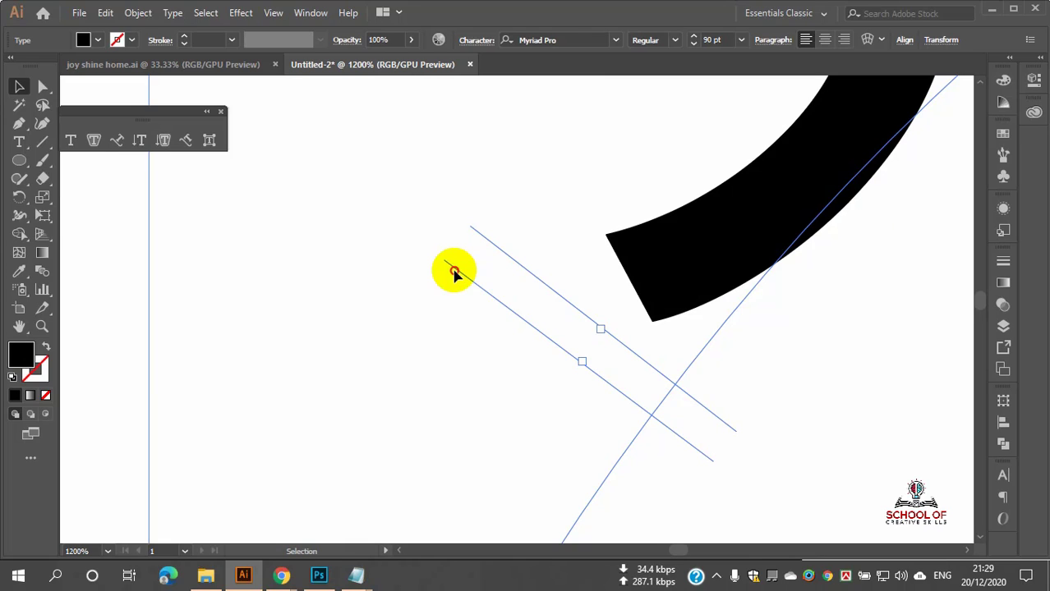
Step: Drag the start bracket's lower line leftward and fit the circle text in view
left_click_drag(454, 274, 426, 273)
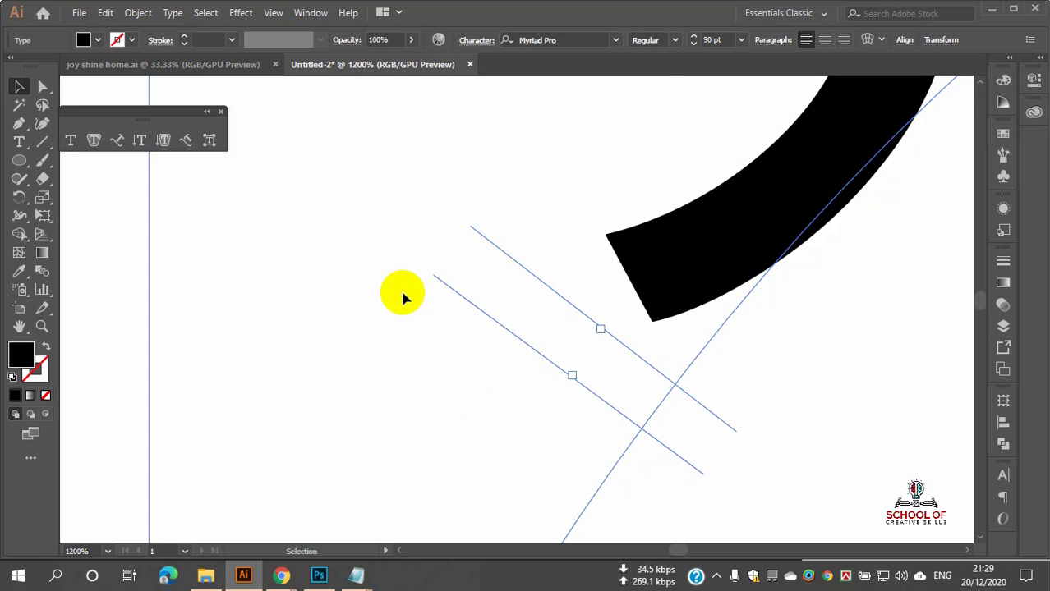
key("ctrl+1")
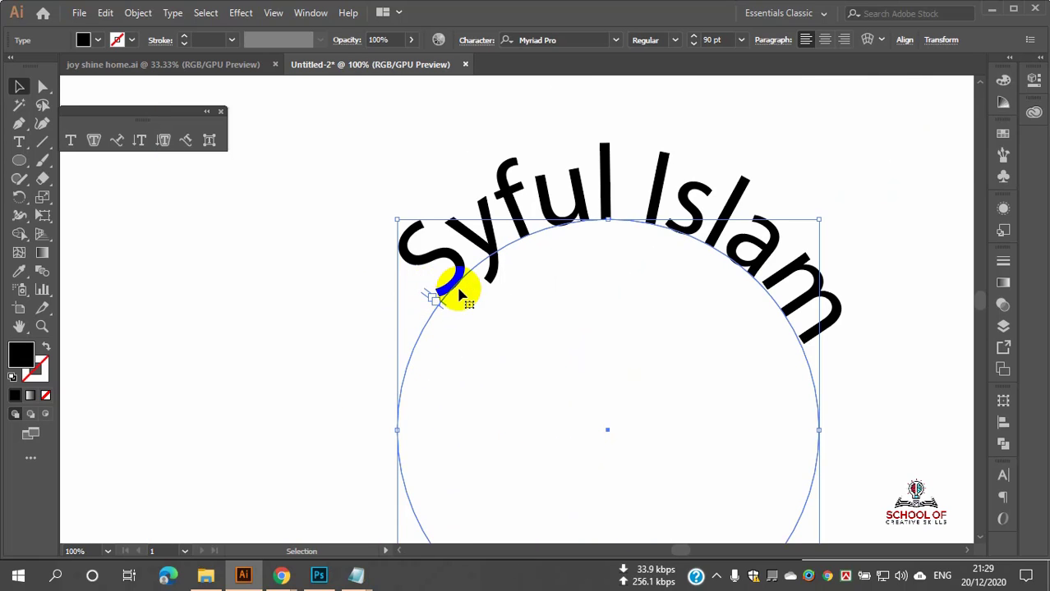
scroll(433, 291, "up", 6)
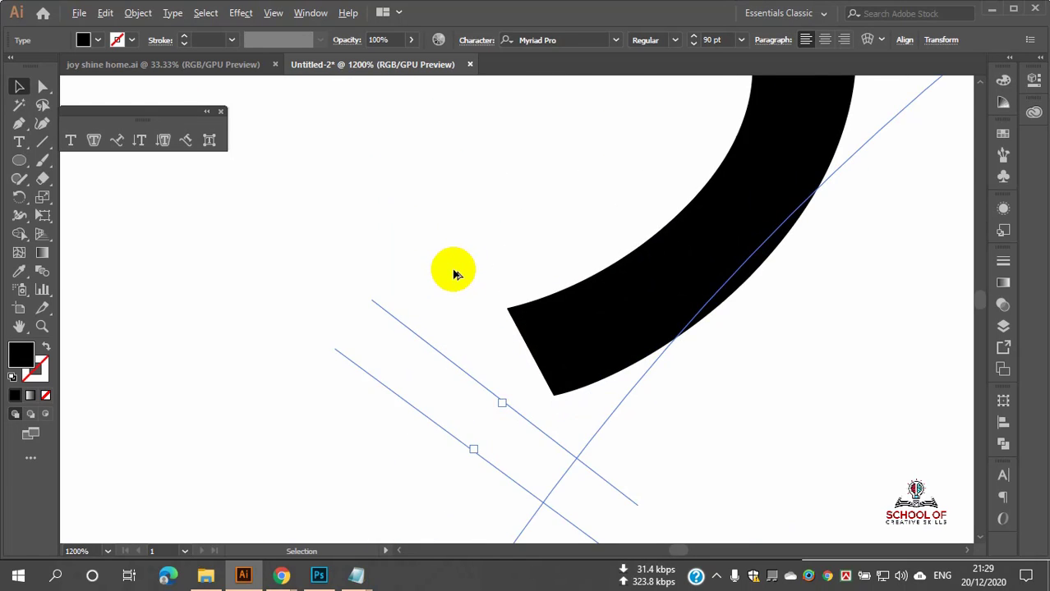
scroll(453, 274, "down", 2)
scroll(452, 274, "down", 2)
scroll(449, 300, "up", 5)
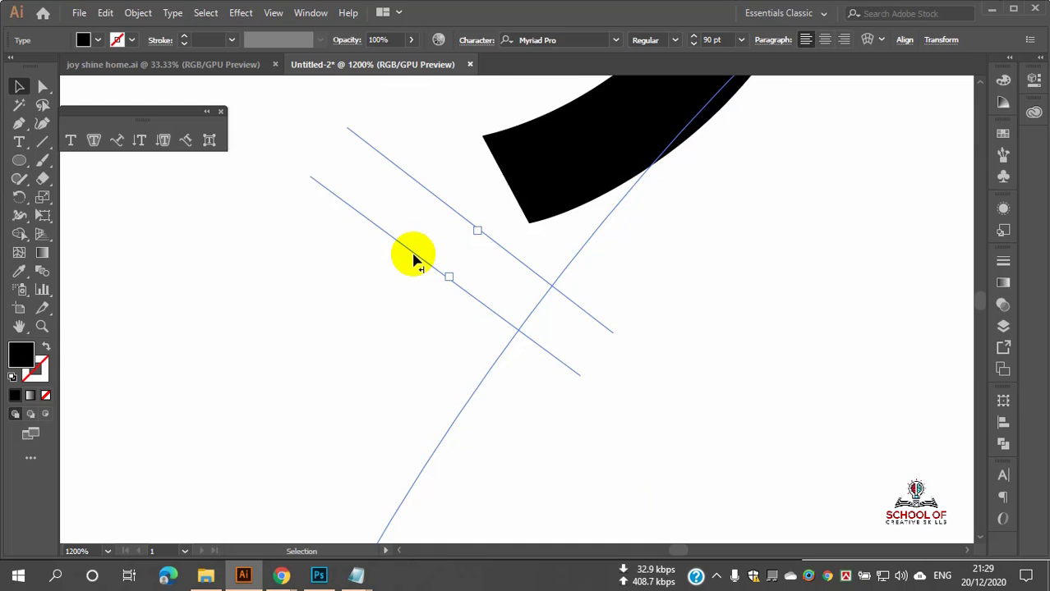
scroll(414, 259, "down", 1)
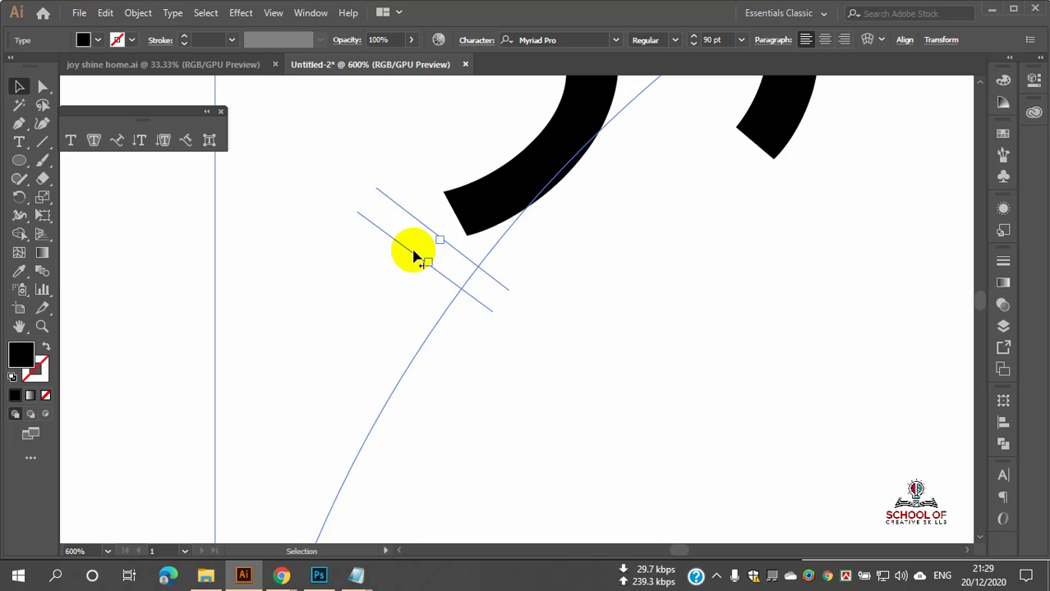
Step: Slide the start bracket down the circle to its left side beside the S
mouse_move(414, 220)
left_mouse_down()
mouse_move(421, 203)
mouse_move(419, 216)
left_mouse_up()
scroll(351, 255, "down", 4)
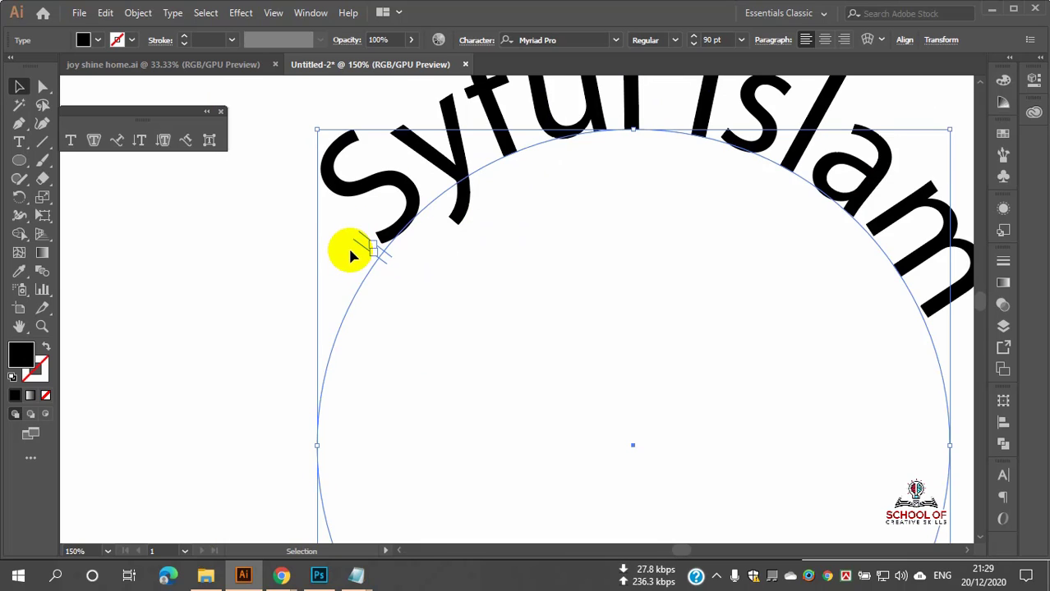
scroll(368, 259, "down", 2)
scroll(369, 261, "up", 6)
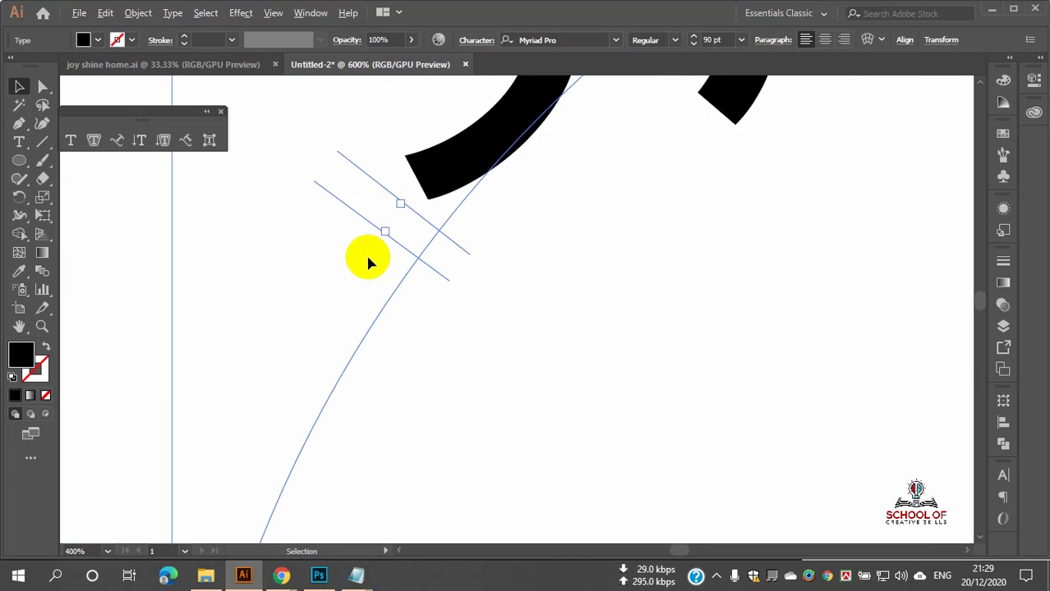
scroll(366, 255, "down", 2)
left_click_drag(355, 236, 286, 497)
scroll(286, 496, "up", 3)
scroll(287, 495, "down", 7)
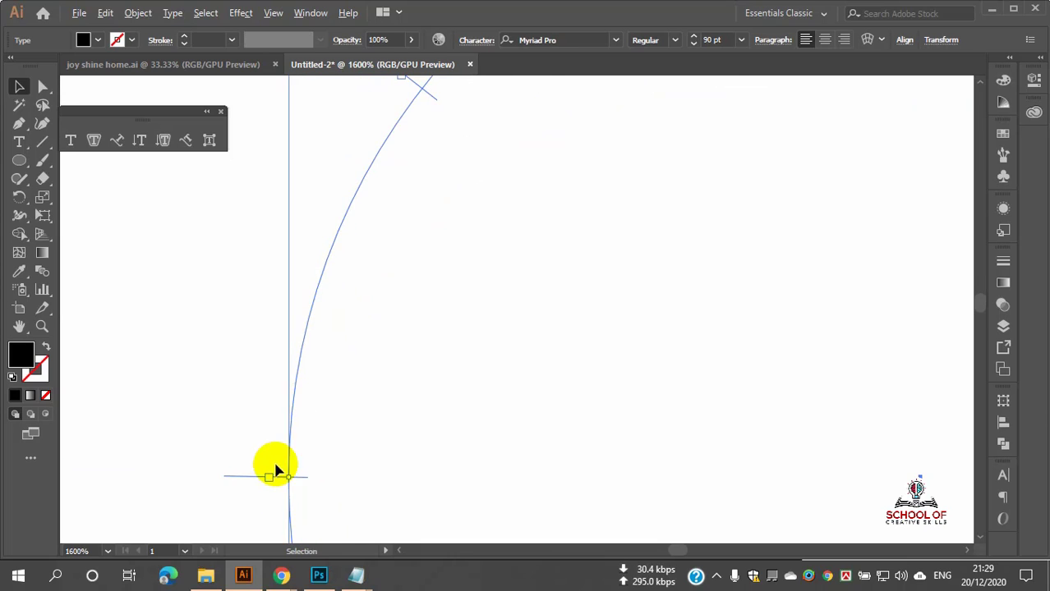
left_click_drag(319, 232, 305, 281)
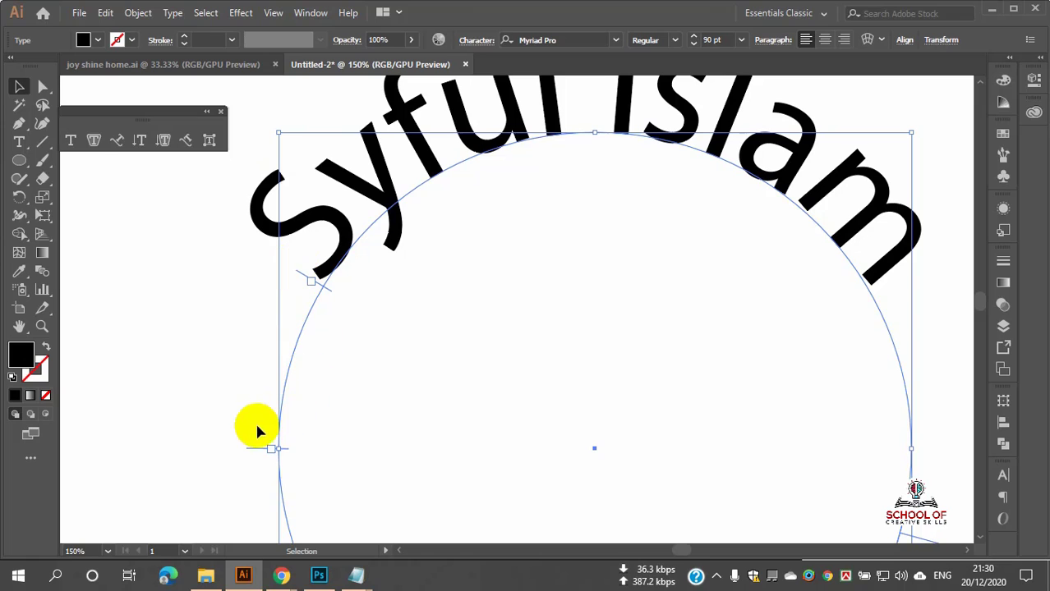
scroll(256, 436, "down", 2)
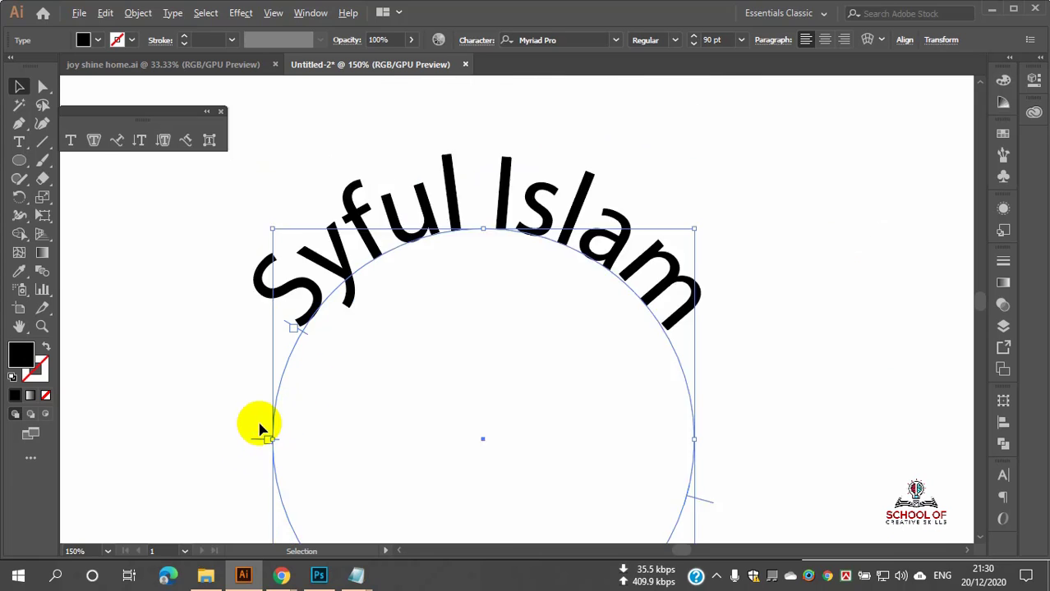
scroll(324, 302, "up", 2)
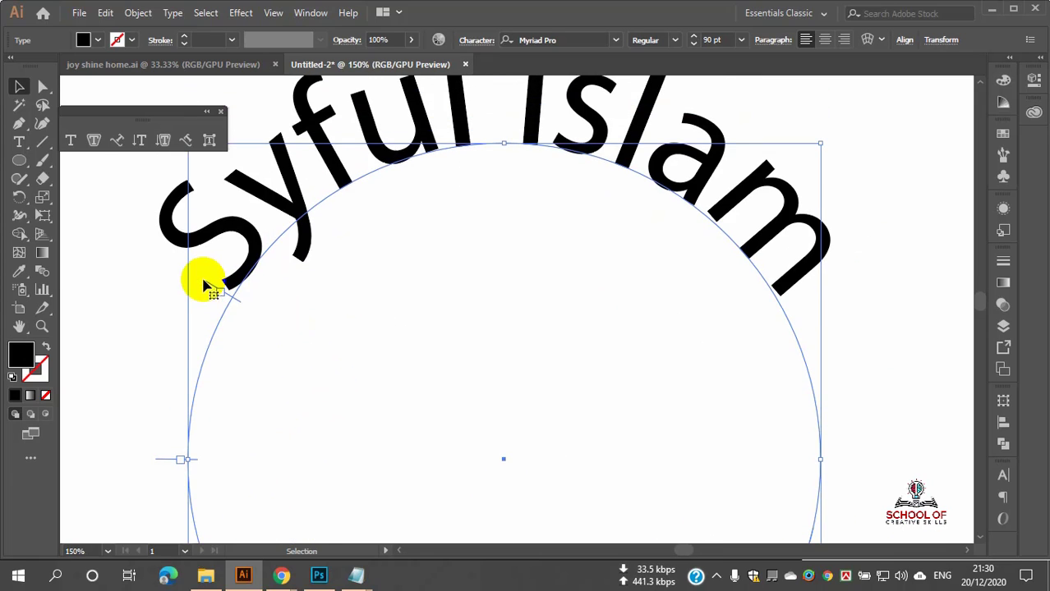
Step: Slide the name clockwise around the circle from the lower right toward the top
left_click_drag(208, 284, 529, 299)
scroll(464, 256, "down", 1)
scroll(464, 257, "down", 1)
scroll(466, 258, "down", 1)
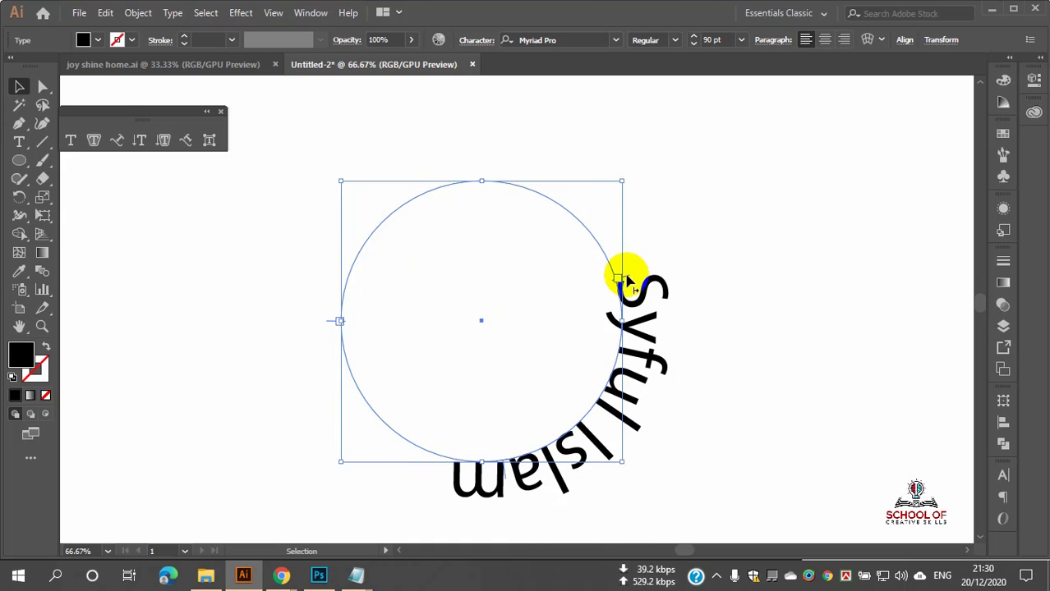
left_click_drag(627, 278, 449, 394)
left_click_drag(455, 399, 340, 297)
scroll(340, 301, "up", 4)
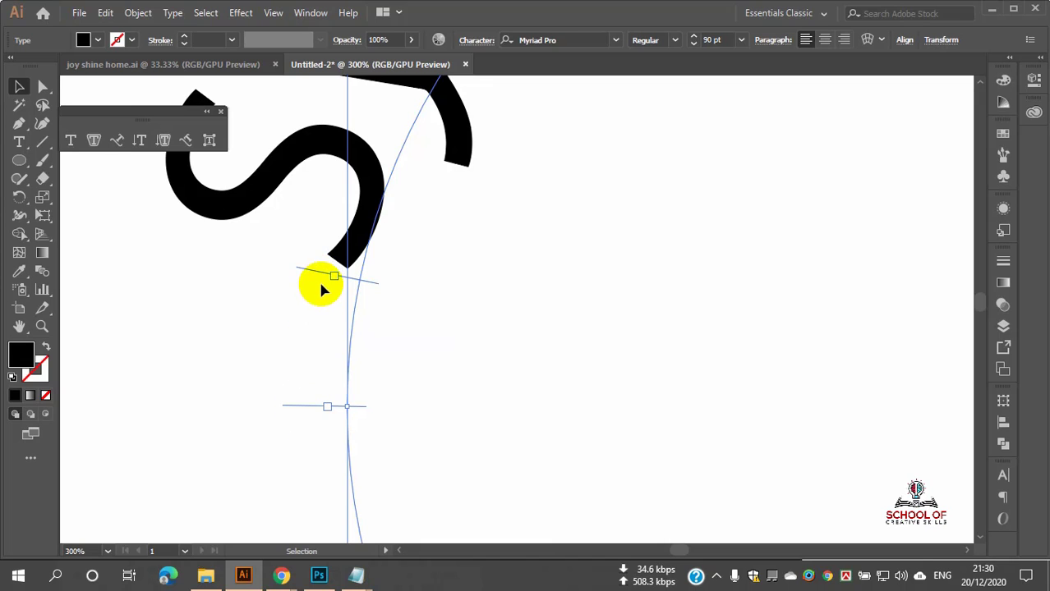
Step: Try moving the text start down the left side, then undo to keep it on top
left_click_drag(313, 274, 347, 316)
scroll(297, 442, "down", 2)
scroll(296, 443, "down", 3)
scroll(369, 352, "up", 2)
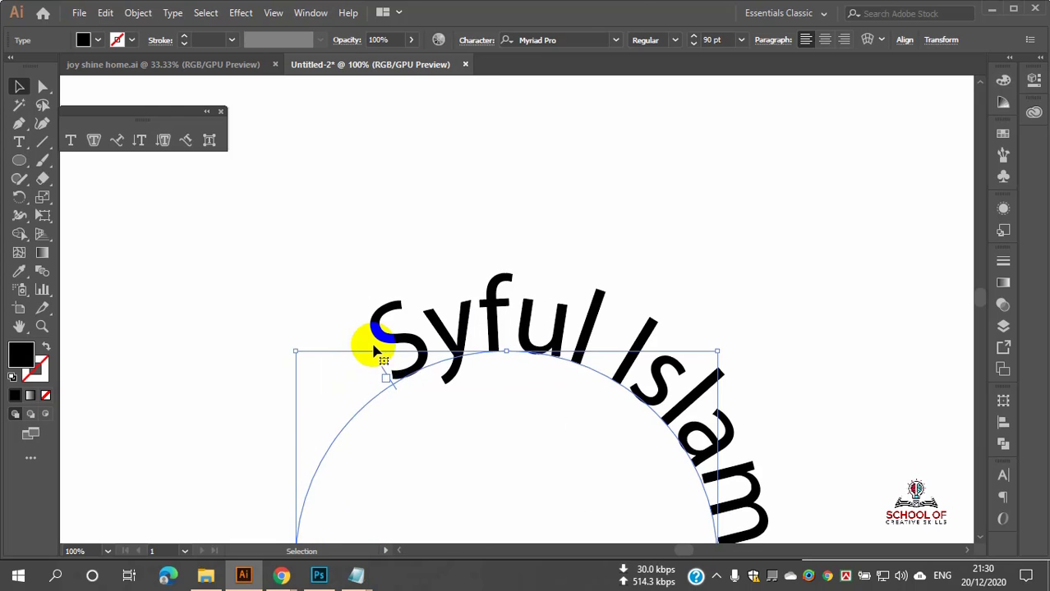
scroll(374, 351, "down", 3)
left_click_drag(386, 245, 574, 426)
scroll(310, 479, "down", 1)
scroll(311, 462, "down", 2)
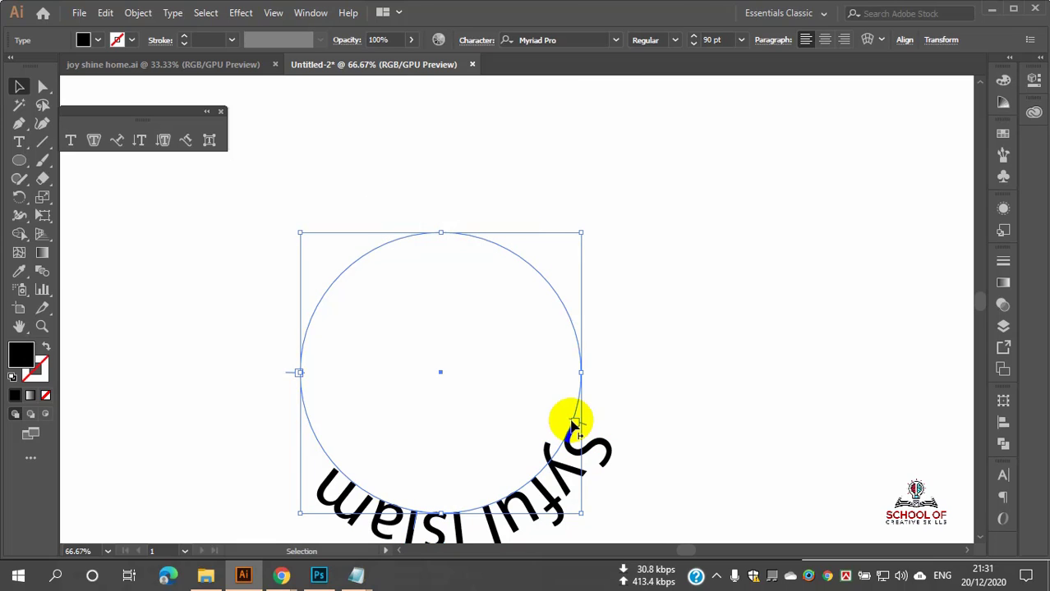
key("ctrl+z")
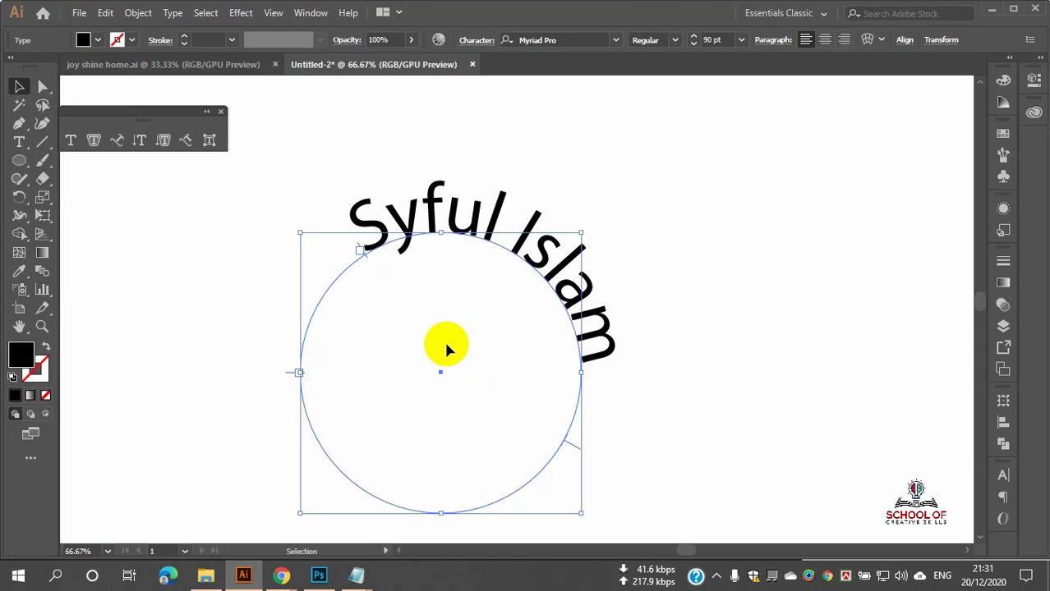
Step: Switch to the Type tool and back to Selection, then reselect the circle text
scroll(332, 286, "up", 2)
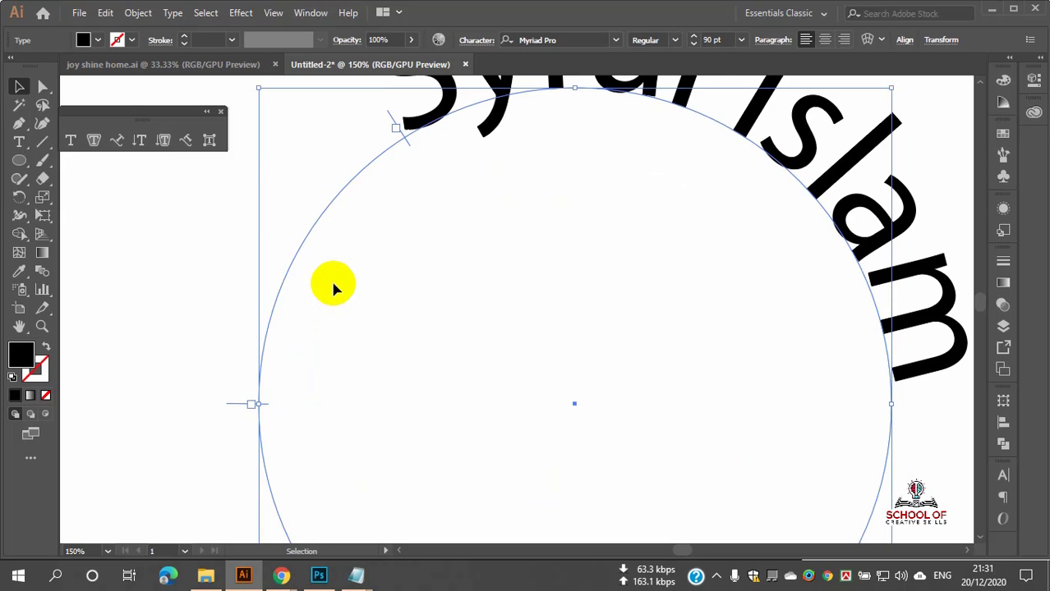
scroll(239, 398, "down", 2)
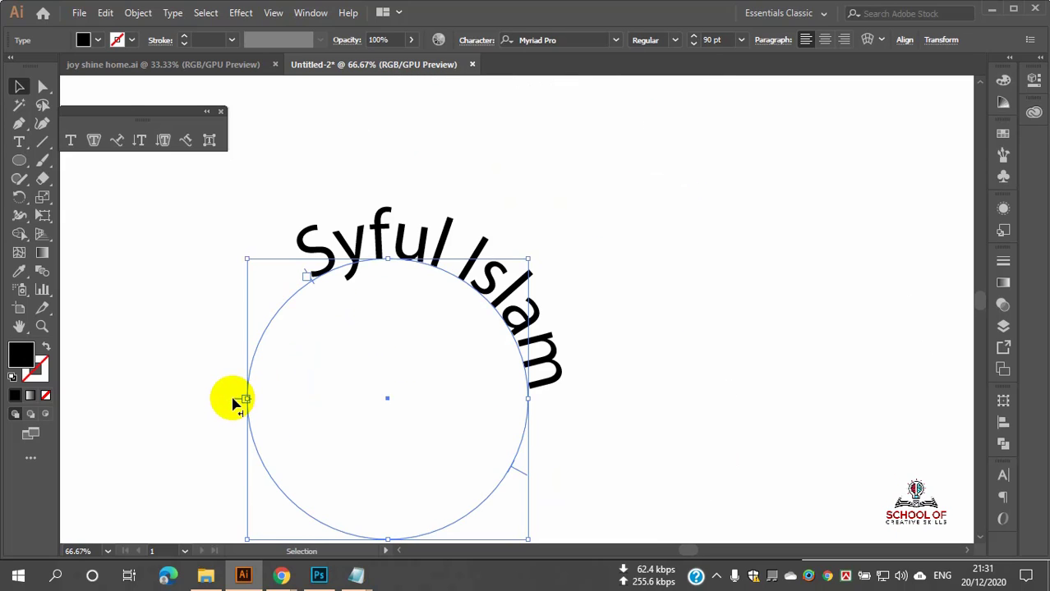
key("t")
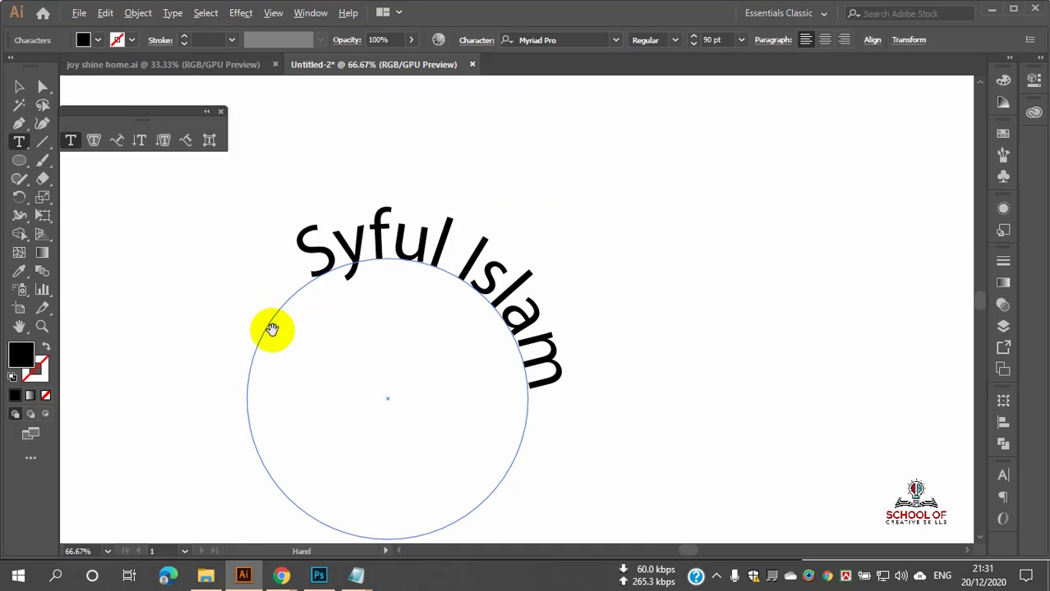
scroll(274, 310, "up", 1)
scroll(276, 312, "down", 1)
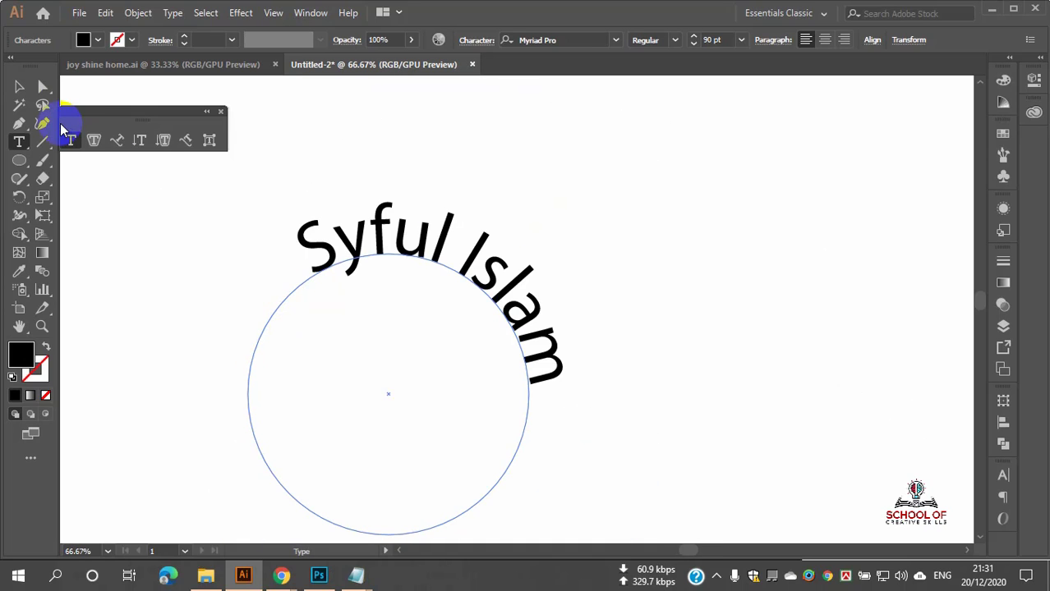
left_click(19, 88)
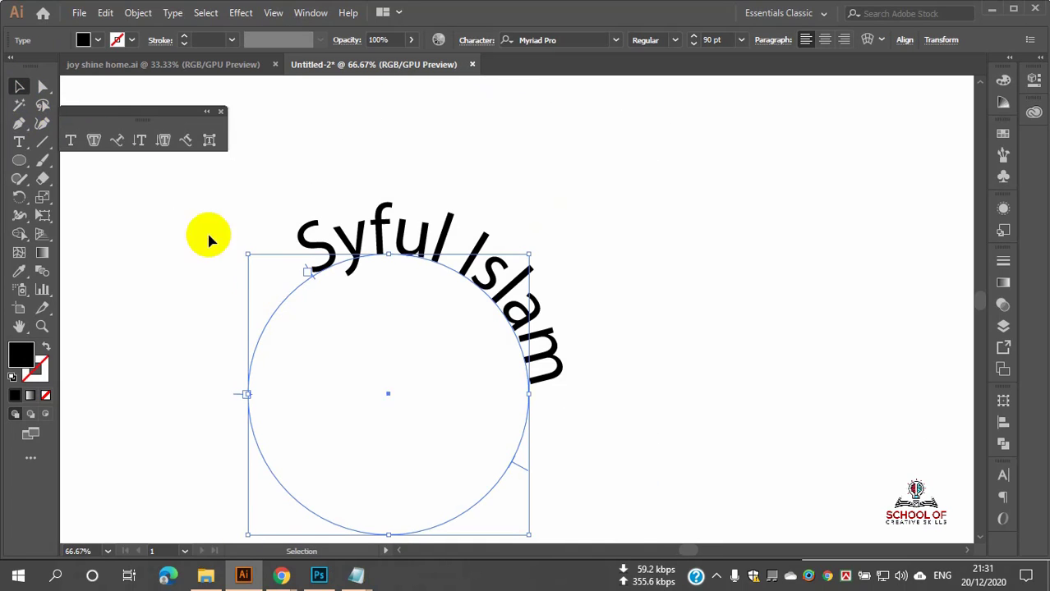
left_click(593, 272)
left_click(312, 234)
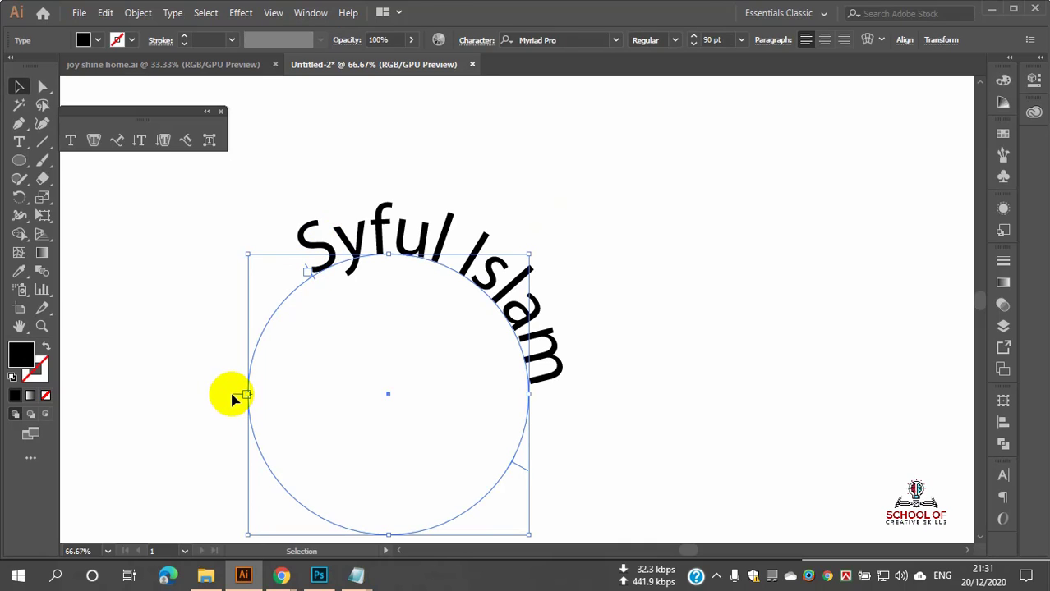
Step: Drag the start bracket up the circle so the name arcs evenly across the top
left_click_drag(234, 397, 285, 526)
scroll(321, 273, "up", 2)
scroll(252, 234, "down", 1)
scroll(312, 388, "down", 5)
scroll(319, 338, "up", 5)
scroll(230, 187, "down", 1)
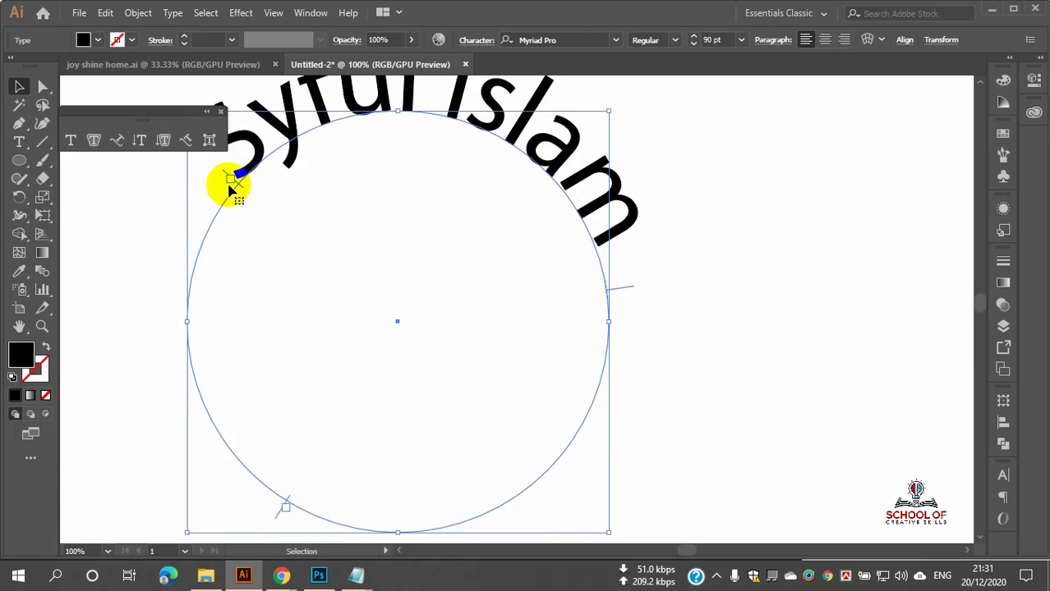
scroll(230, 187, "down", 1)
mouse_move(225, 177)
left_mouse_down()
mouse_move(199, 291)
mouse_move(215, 382)
mouse_move(246, 417)
mouse_move(398, 431)
mouse_move(536, 375)
mouse_move(567, 255)
mouse_move(551, 164)
mouse_move(467, 113)
mouse_move(238, 160)
mouse_move(225, 182)
mouse_move(201, 352)
mouse_move(220, 164)
mouse_move(211, 152)
mouse_move(217, 168)
left_mouse_up()
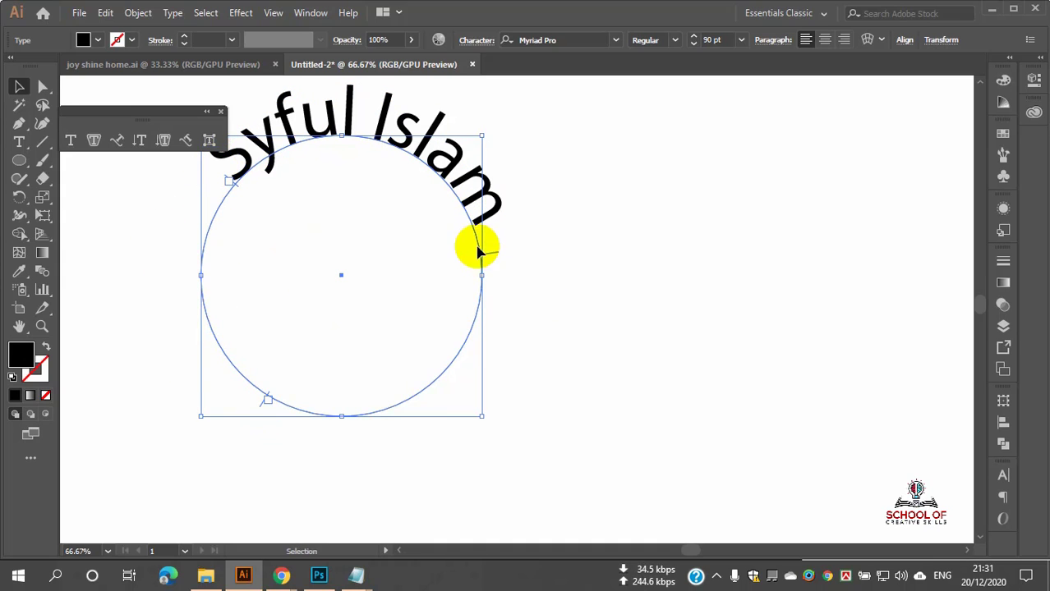
scroll(491, 251, "up", 3)
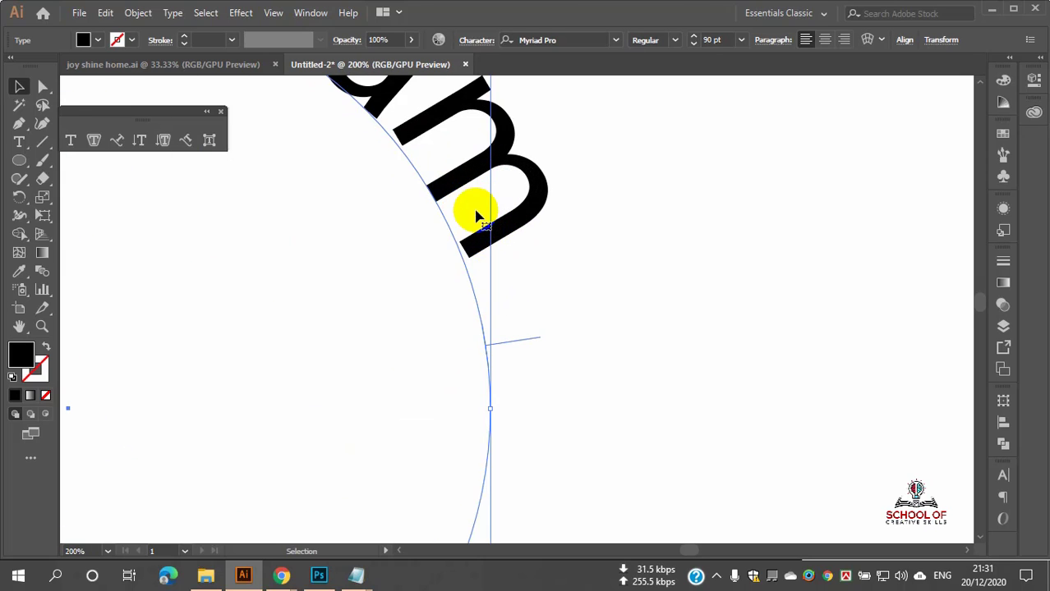
scroll(491, 248, "down", 5)
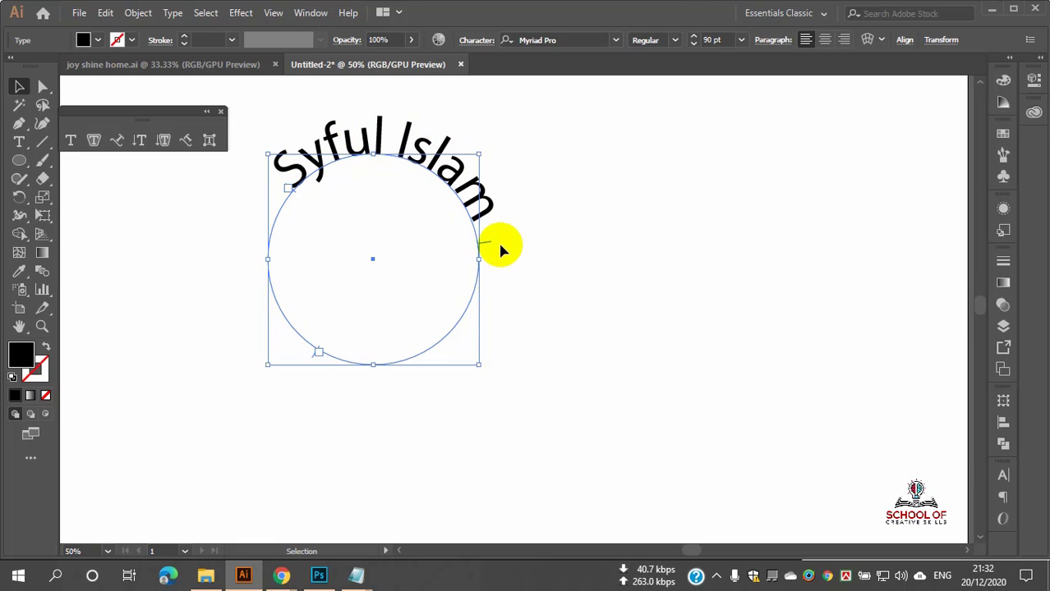
Step: Flip the name to the inside of the circle with the center bracket, then undo it
mouse_move(488, 244)
left_mouse_down()
mouse_move(456, 216)
mouse_move(473, 238)
mouse_move(499, 244)
left_mouse_up()
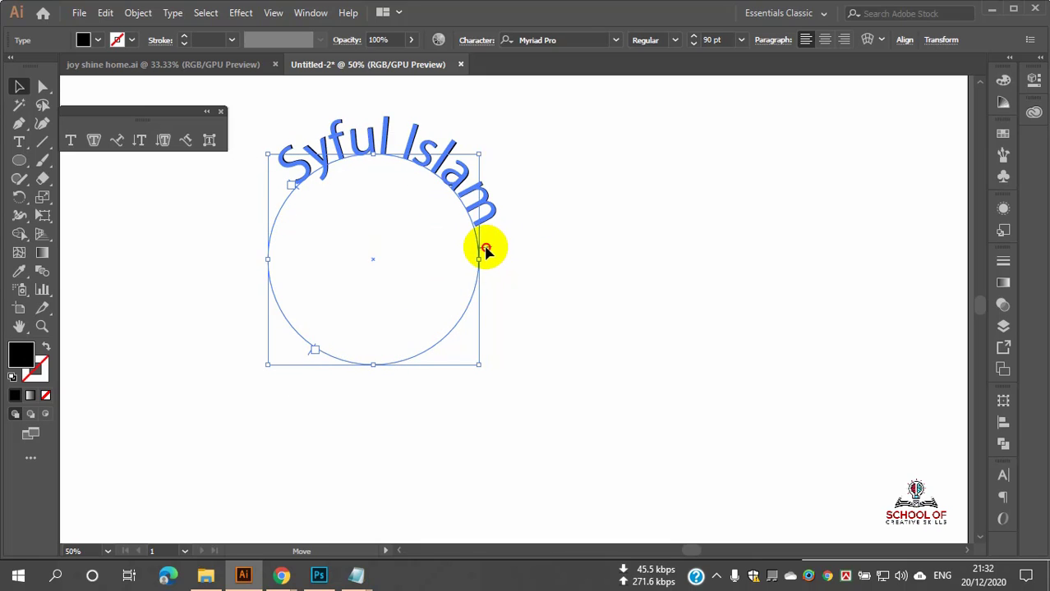
left_click_drag(476, 241, 296, 212)
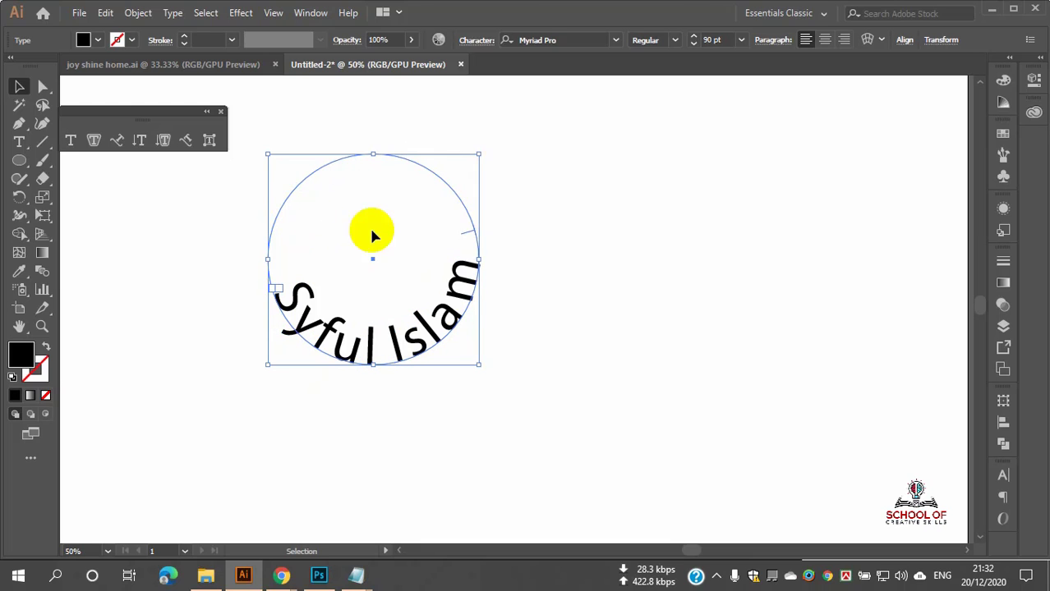
left_click(561, 252)
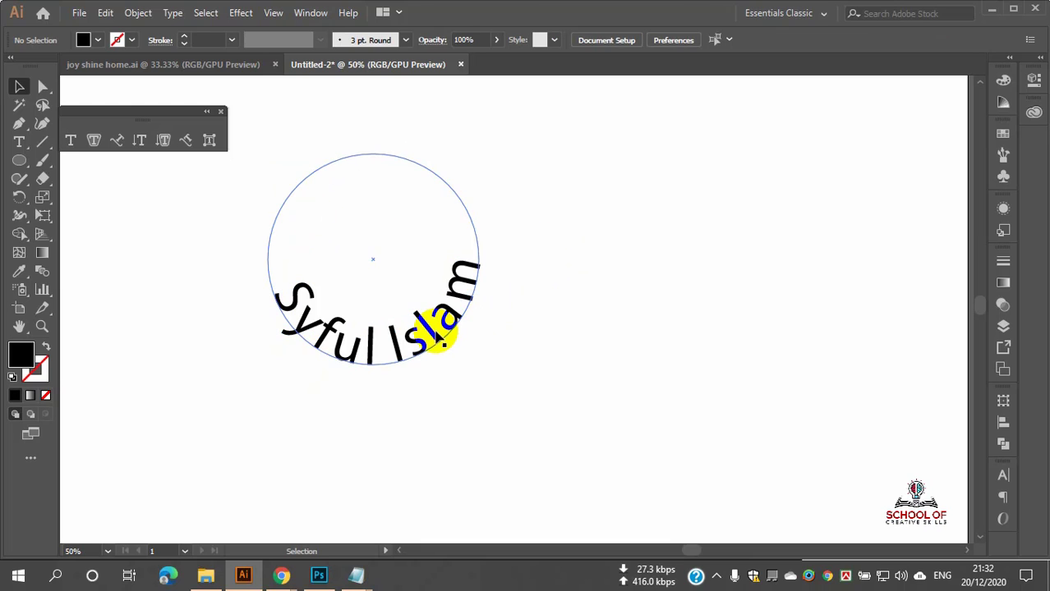
left_click(422, 336)
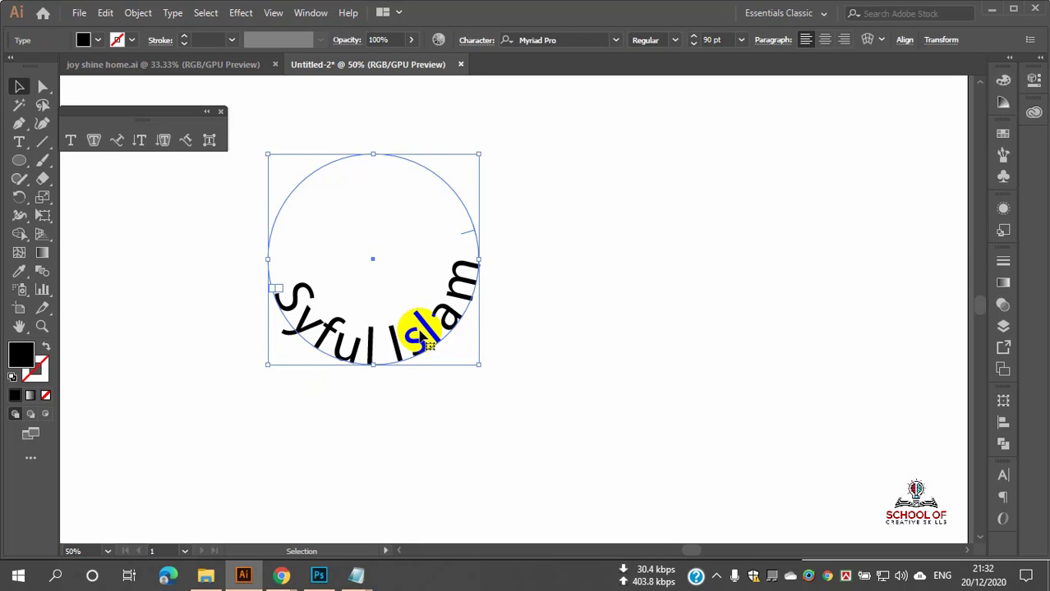
key("ctrl+z")
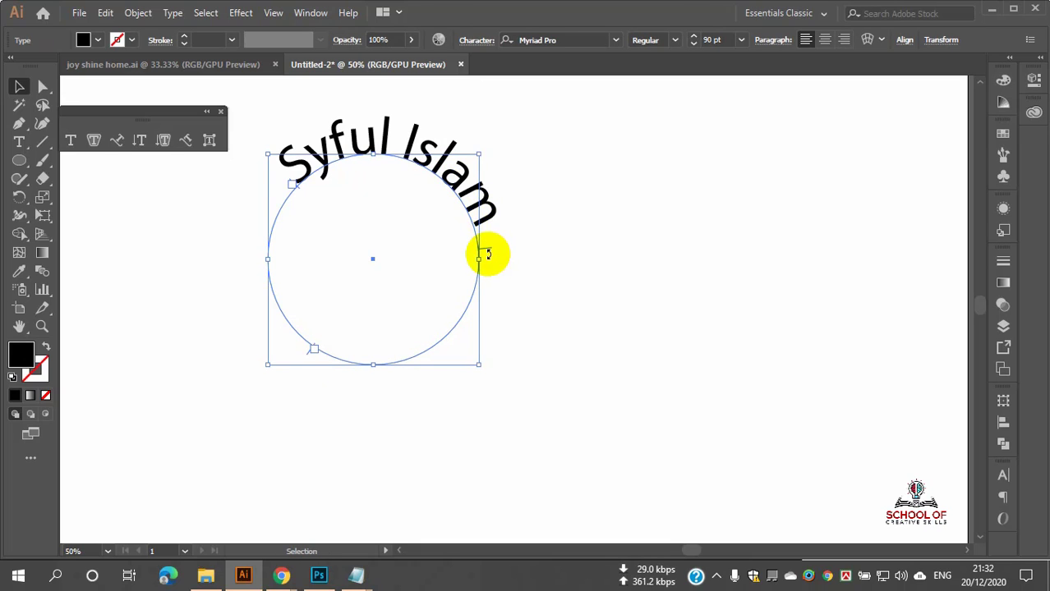
Step: Shift the name slightly counterclockwise so it spans the circle's upper-left to upper-right
left_click_drag(488, 251, 461, 175)
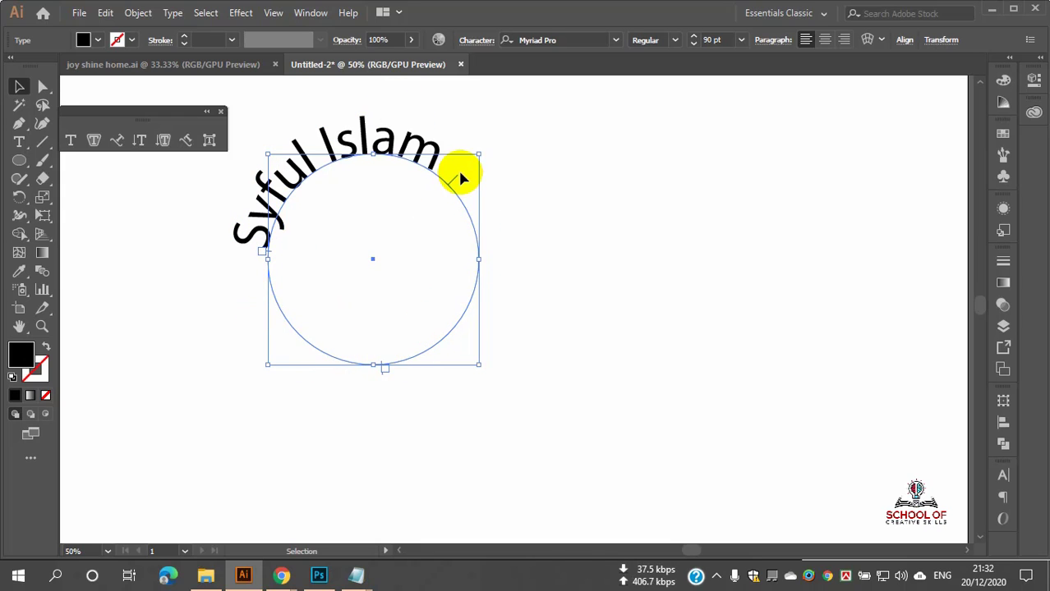
key("ctrl+z")
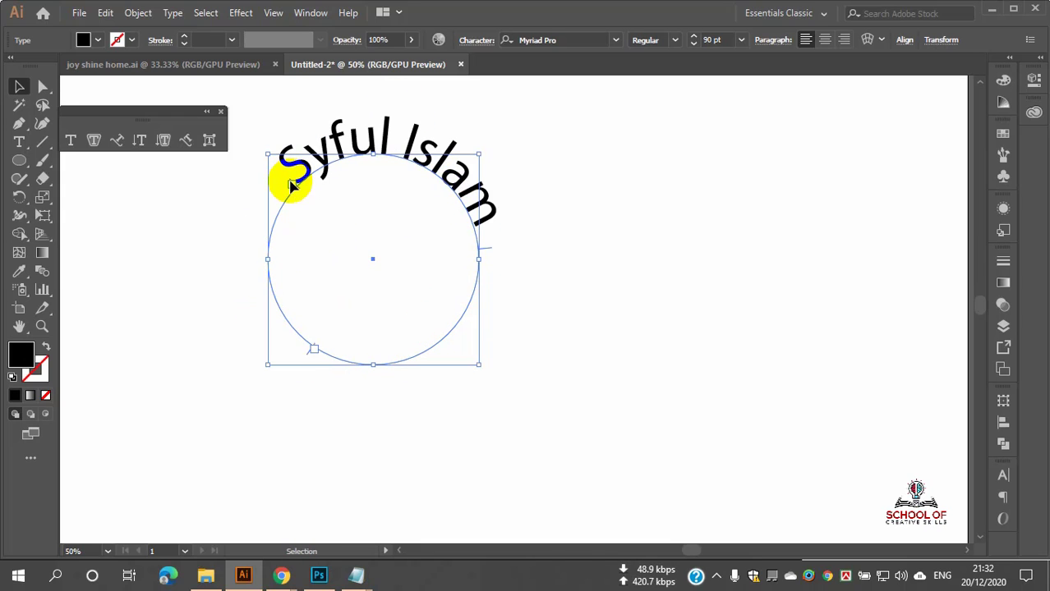
scroll(297, 191, "up", 3)
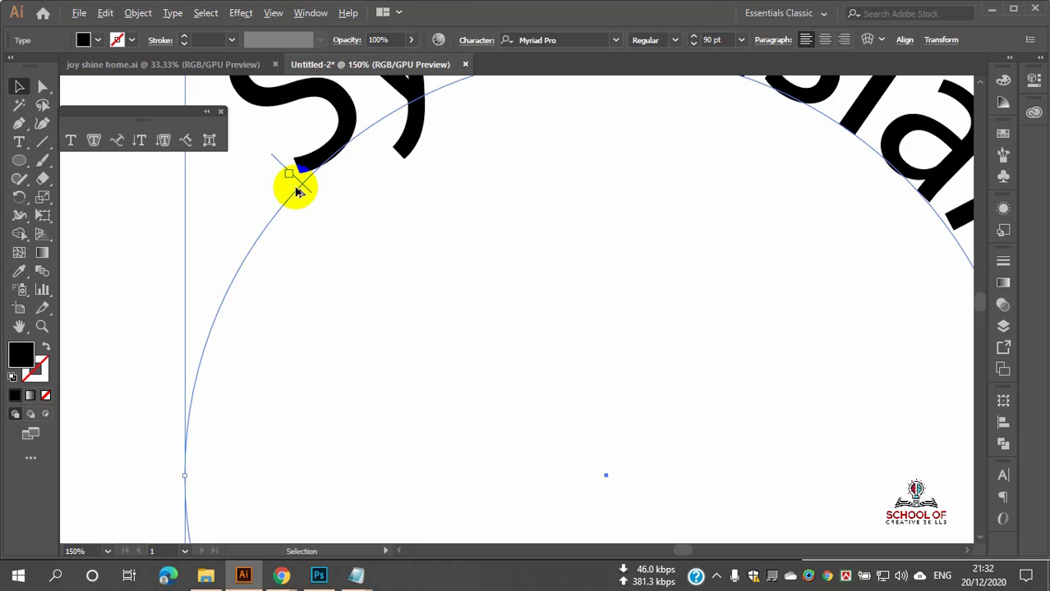
left_click_drag(303, 188, 240, 250)
scroll(286, 212, "down", 3)
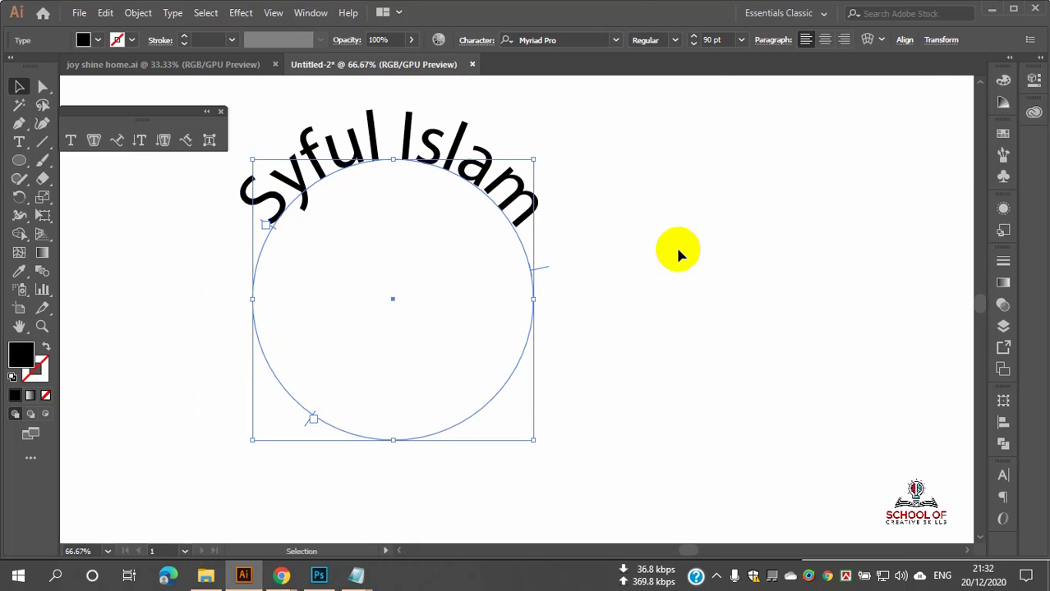
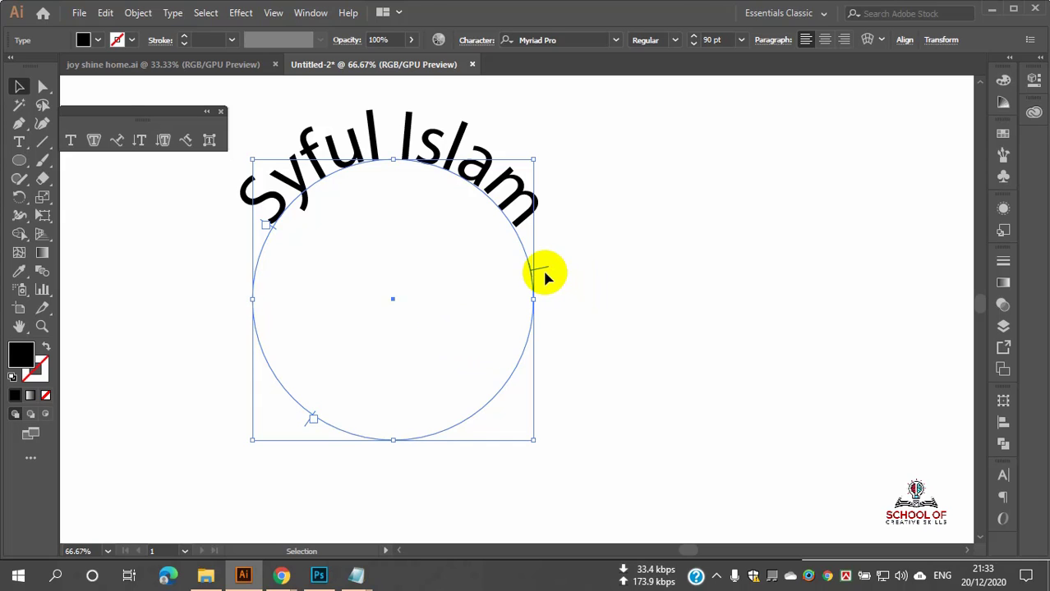
Step: Flip the name under the circle, undo it, then Alt-drag a flipped copy inside the circle
left_click_drag(544, 269, 348, 273)
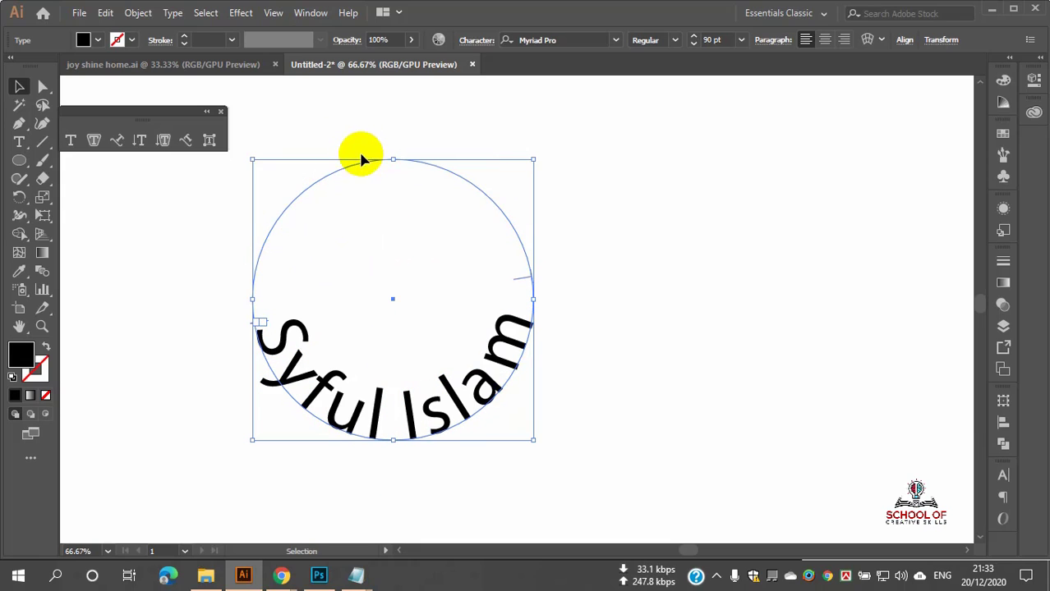
key("ctrl+z")
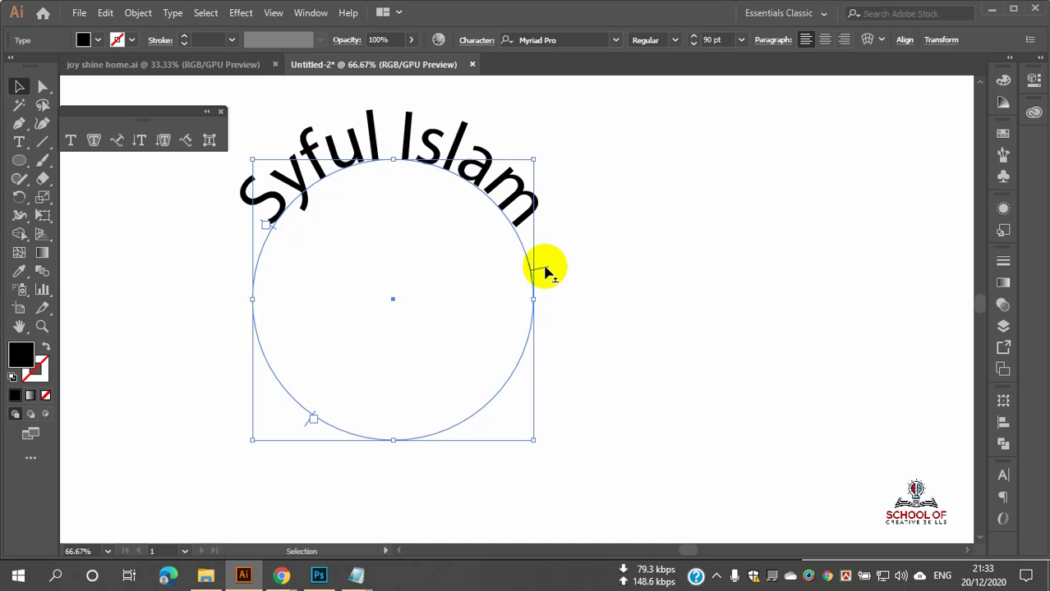
left_click_drag(546, 271, 491, 393)
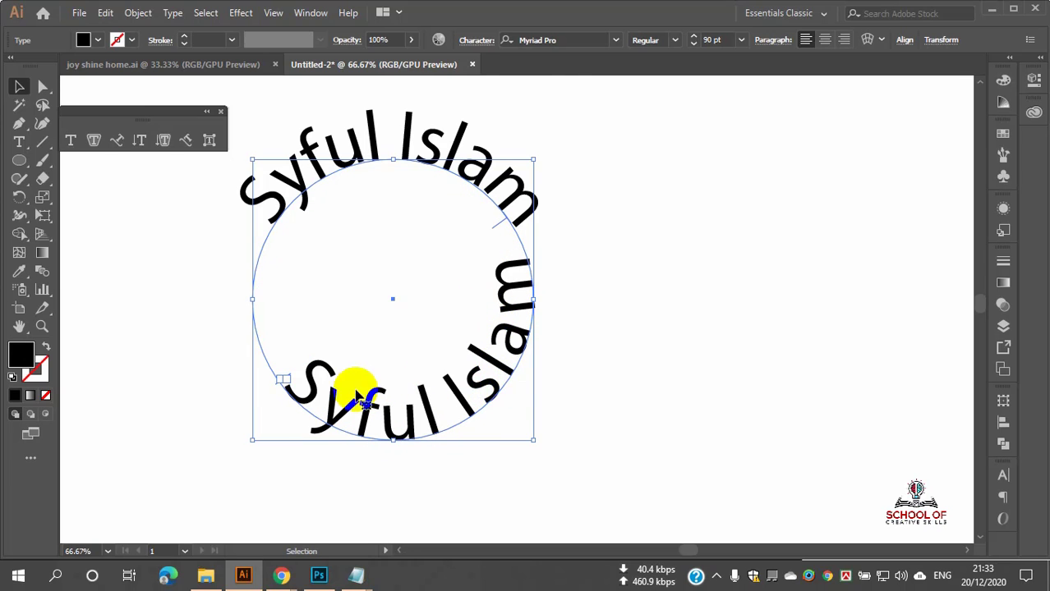
Step: Slide the copied text's start bracket up the circle, undoing an accidental path move
scroll(287, 389, "up", 6)
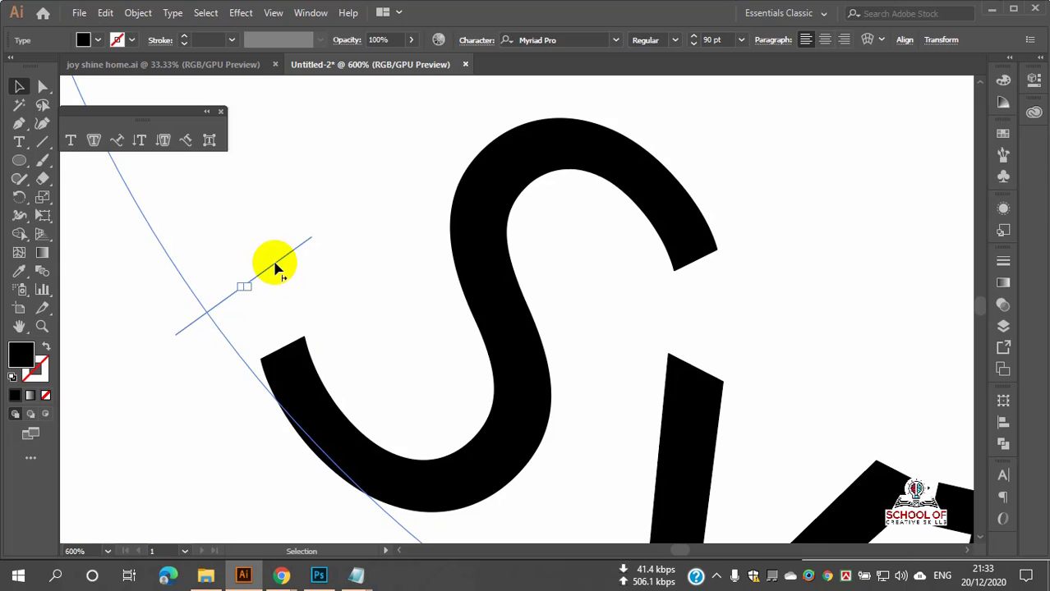
left_click_drag(274, 263, 215, 148)
scroll(298, 255, "down", 5)
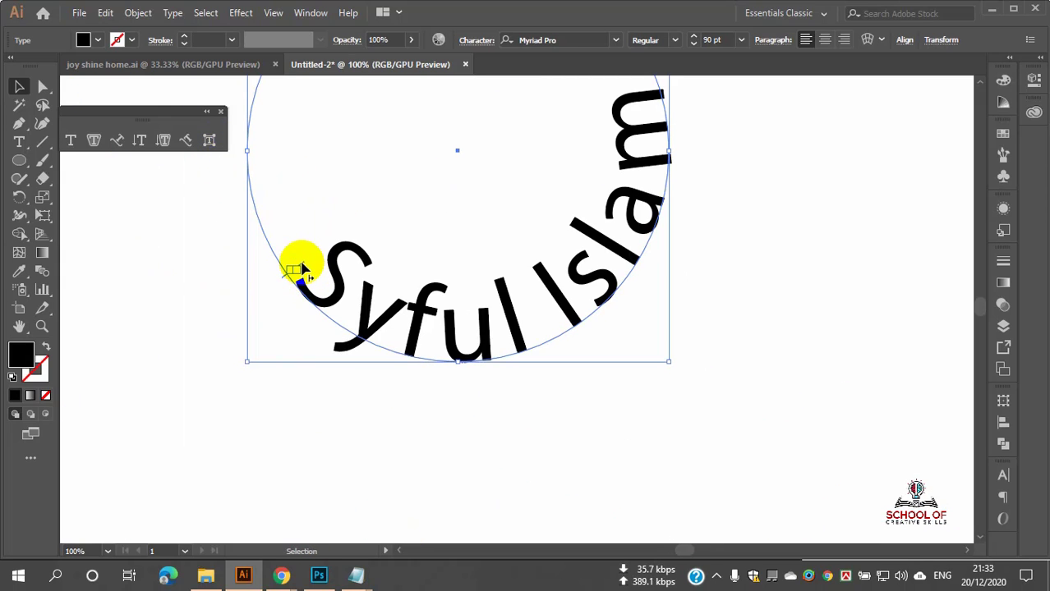
mouse_move(295, 269)
left_mouse_down()
mouse_move(252, 152)
mouse_move(287, 282)
left_mouse_up()
scroll(302, 250, "up", 6)
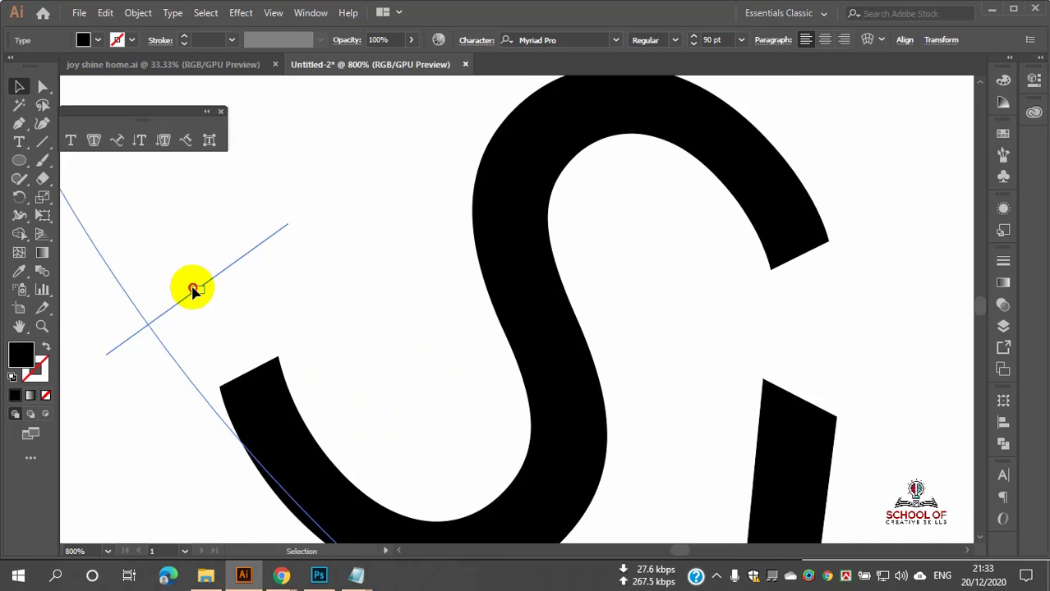
left_click_drag(192, 289, 150, 241)
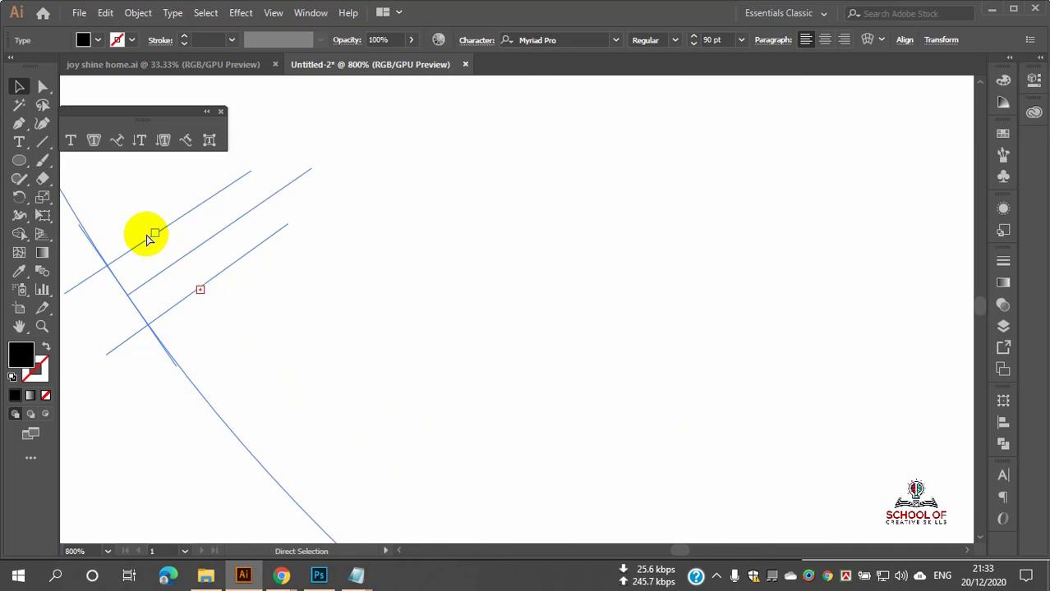
key("ctrl+z")
key("t")
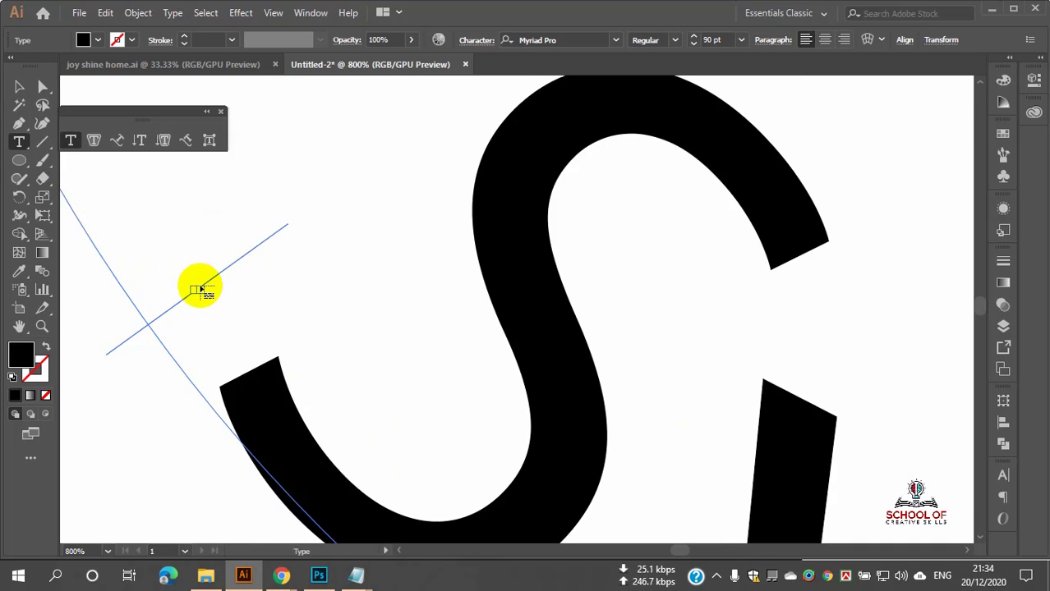
key("v")
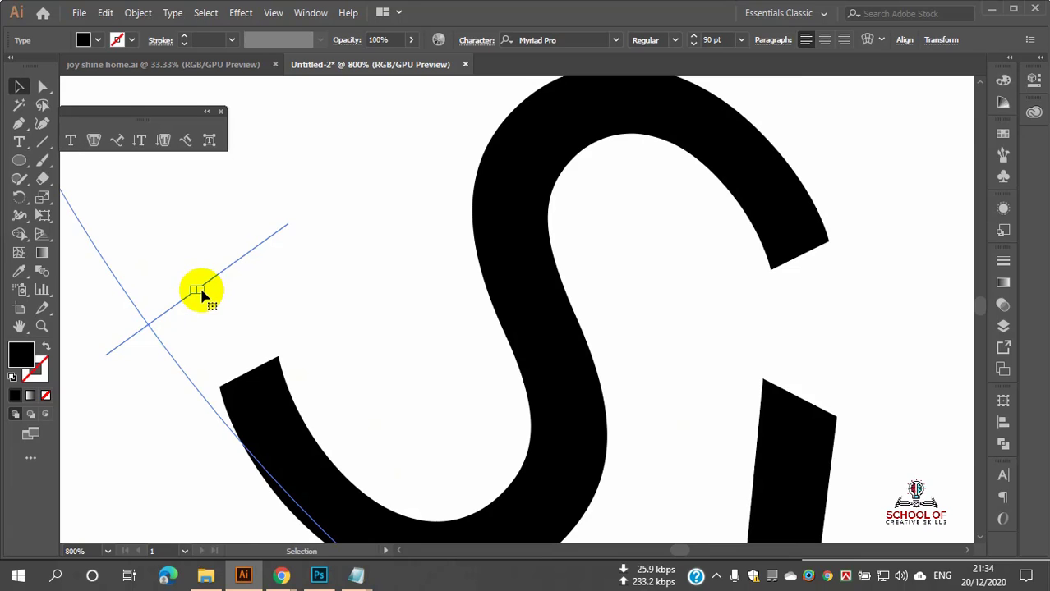
left_click_drag(205, 283, 142, 196)
Step: Reposition the copy so it curves along the bottom arc beneath the original
scroll(234, 245, "down", 6)
scroll(234, 251, "down", 4)
scroll(275, 290, "up", 2)
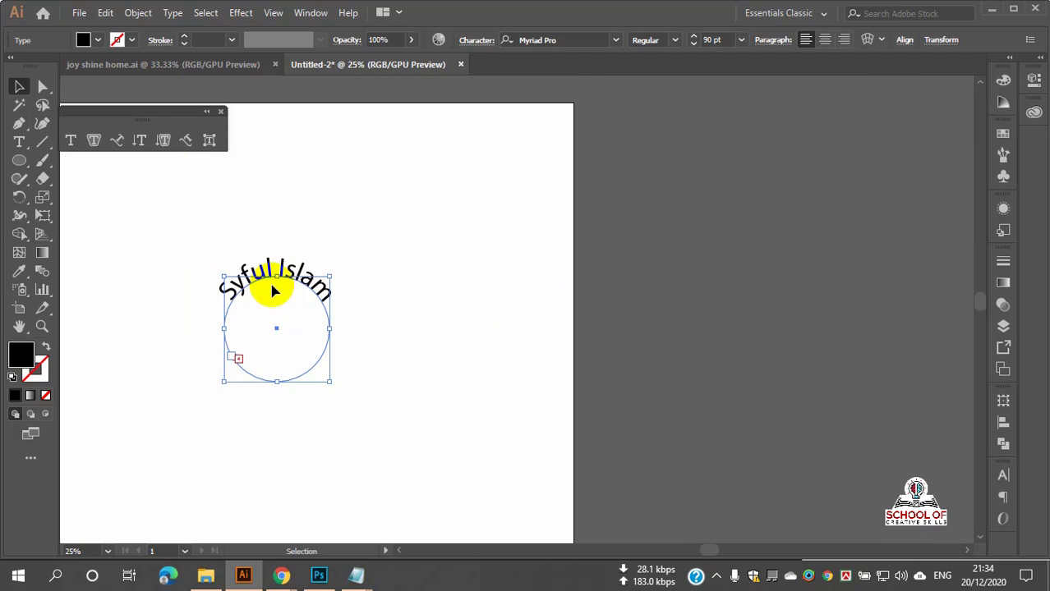
key("ctrl+z")
scroll(278, 307, "up", 5)
scroll(277, 310, "down", 3)
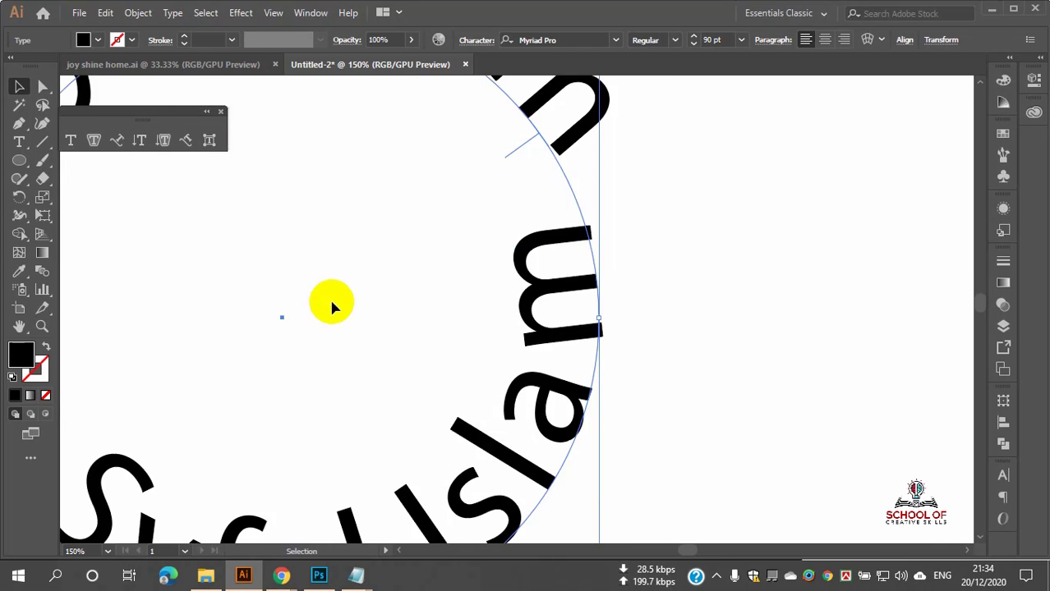
scroll(295, 344, "up", 4)
scroll(289, 324, "down", 1)
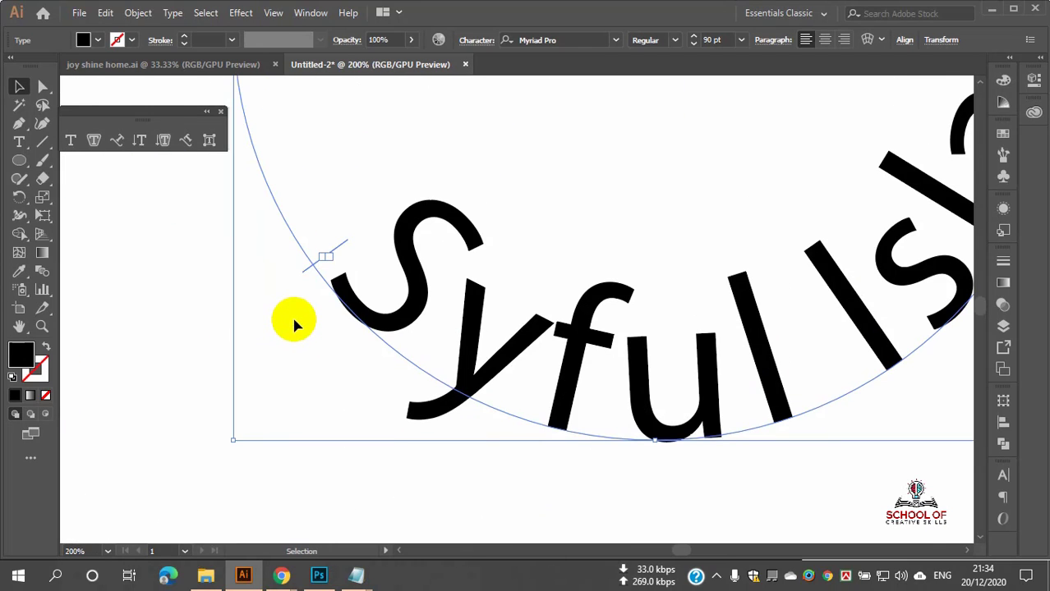
scroll(291, 304, "down", 1)
scroll(329, 300, "up", 2)
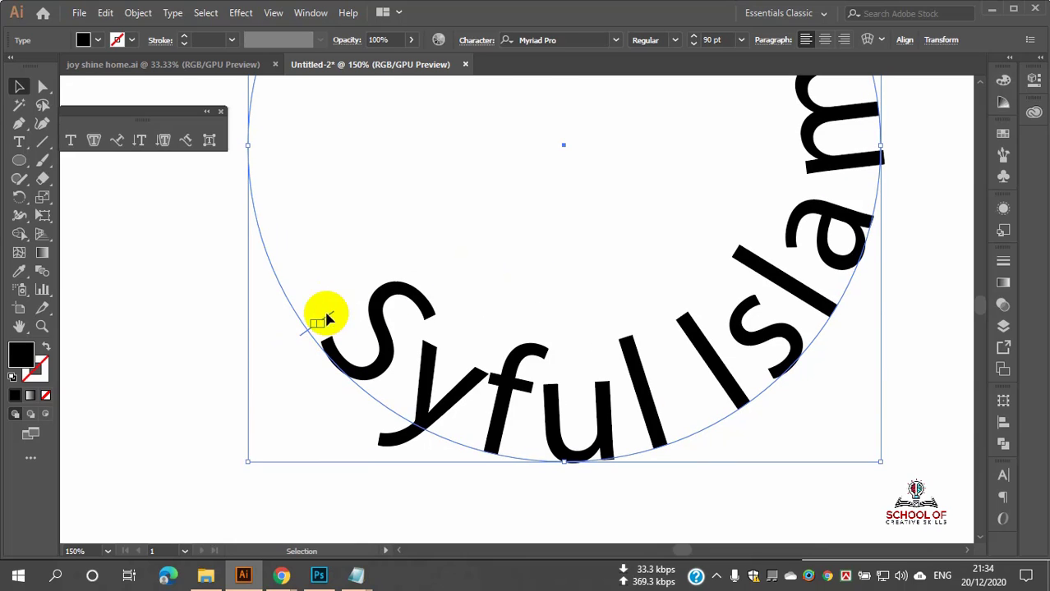
left_click_drag(328, 320, 207, 197)
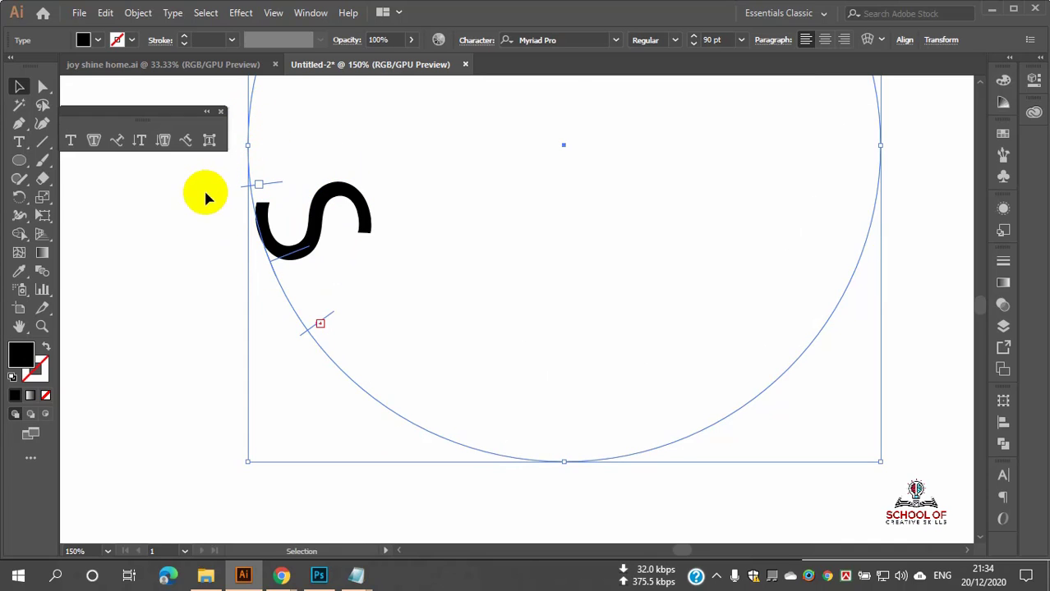
key("ctrl+z")
scroll(410, 347, "down", 1)
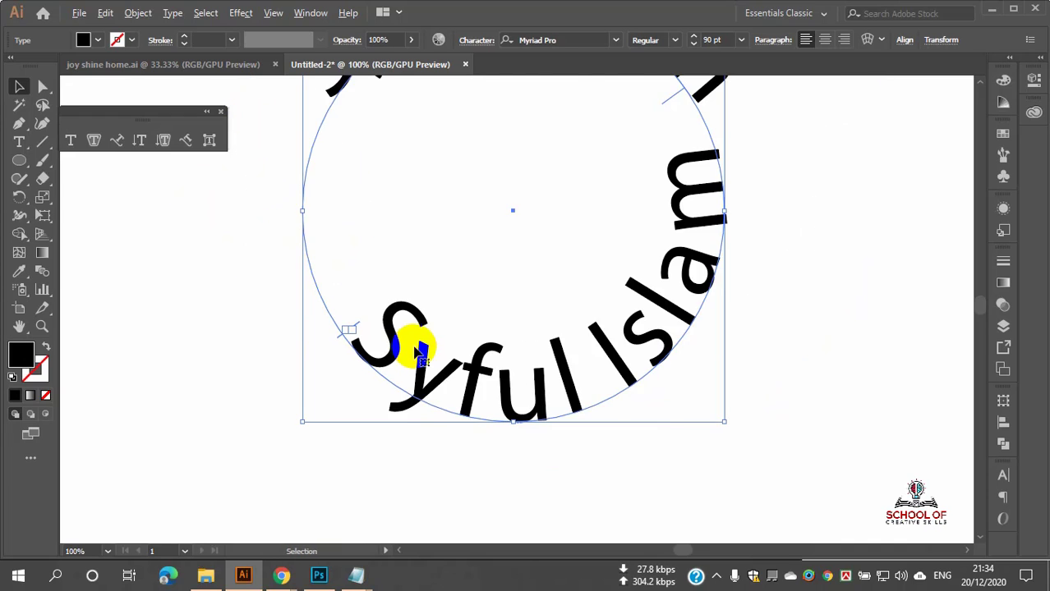
scroll(419, 349, "up", 2)
left_click_drag(677, 167, 667, 273)
Step: Convert the top circular name text to outlines with Create Outlines
left_click(786, 276)
scroll(600, 283, "down", 3)
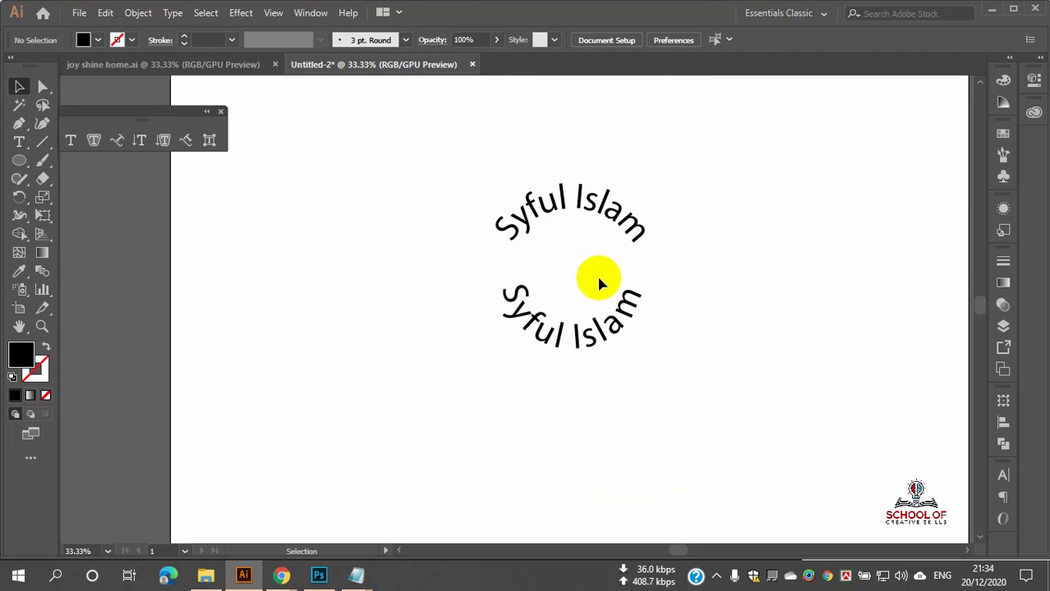
scroll(610, 288, "up", 2)
scroll(604, 287, "up", 2)
scroll(592, 290, "down", 3)
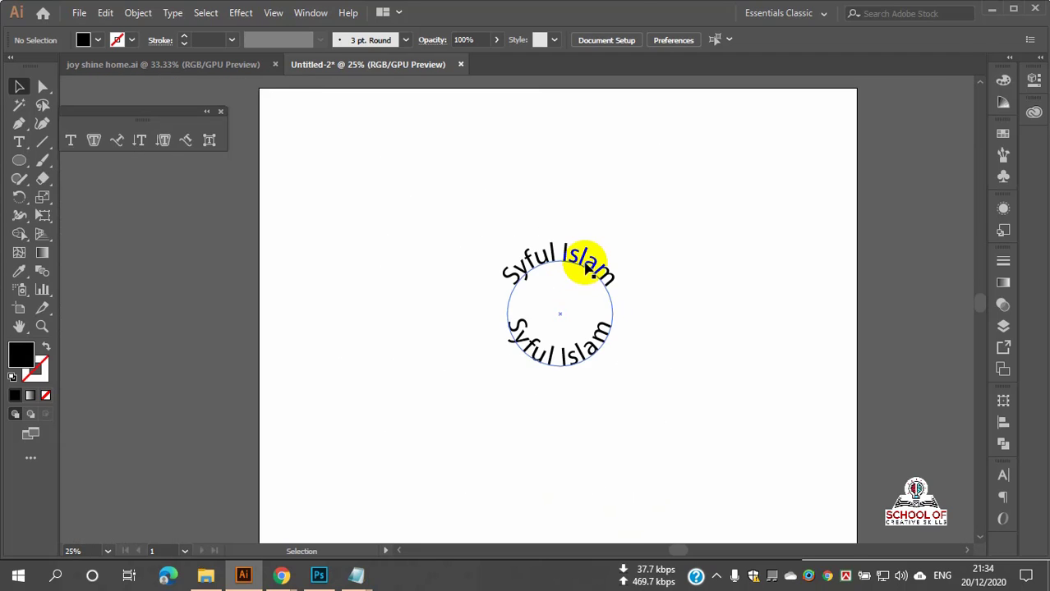
scroll(592, 261, "up", 3)
scroll(591, 263, "up", 2)
scroll(604, 223, "down", 2)
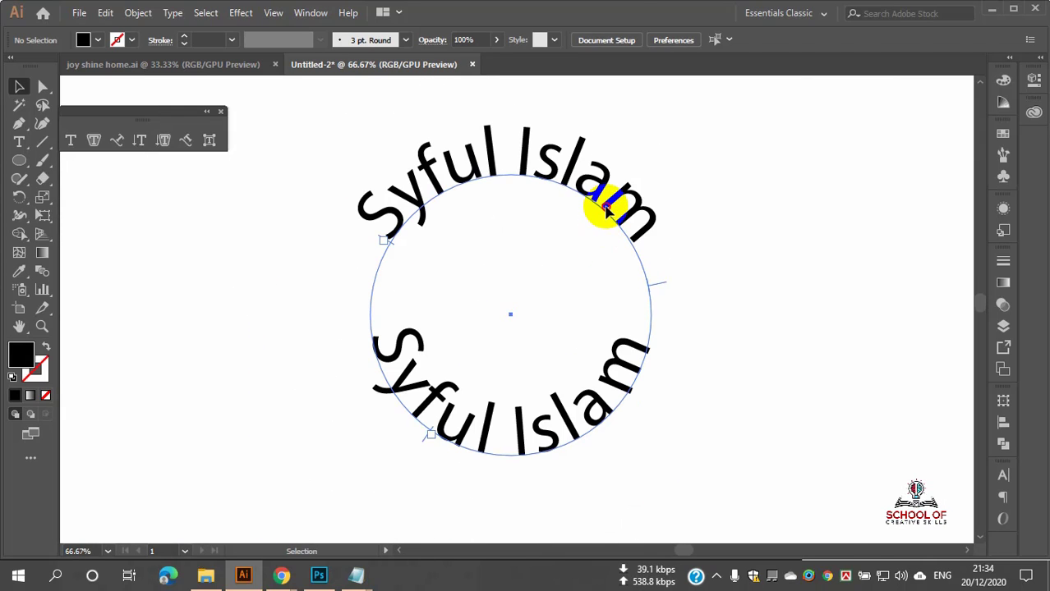
left_click(608, 212)
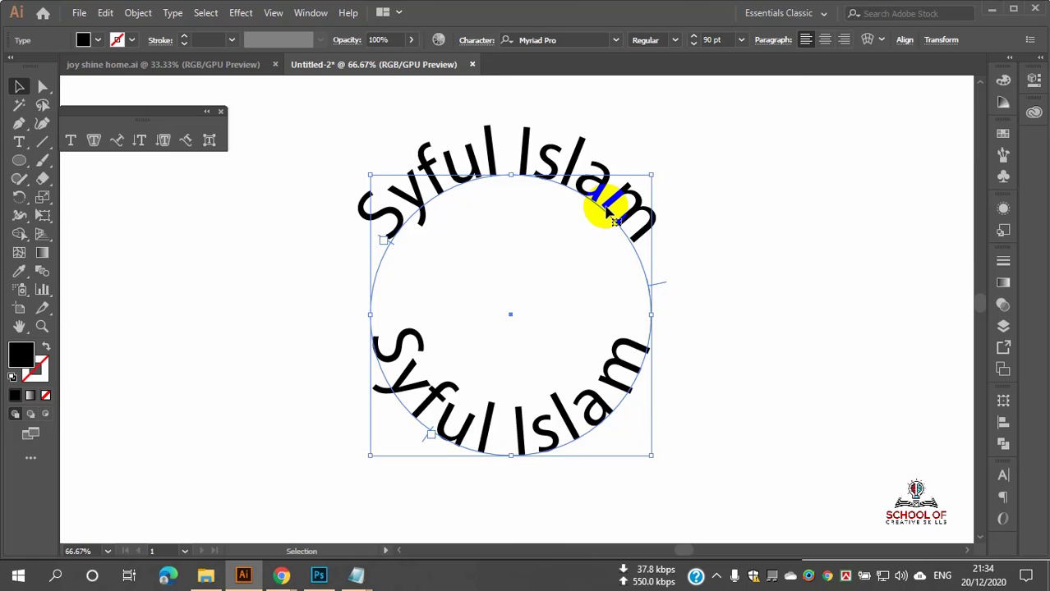
right_click(607, 212)
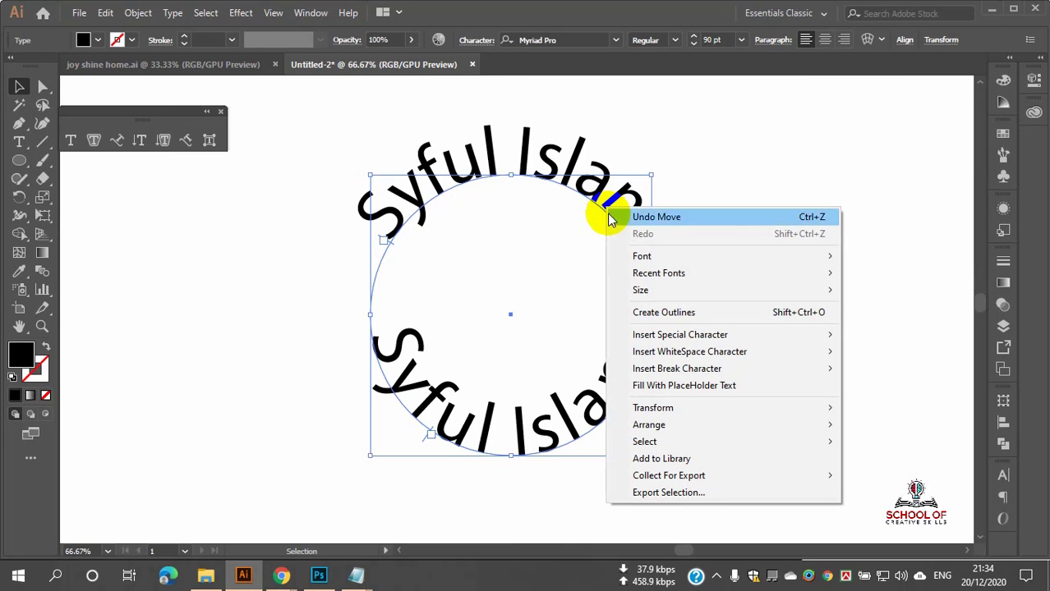
left_click(647, 313)
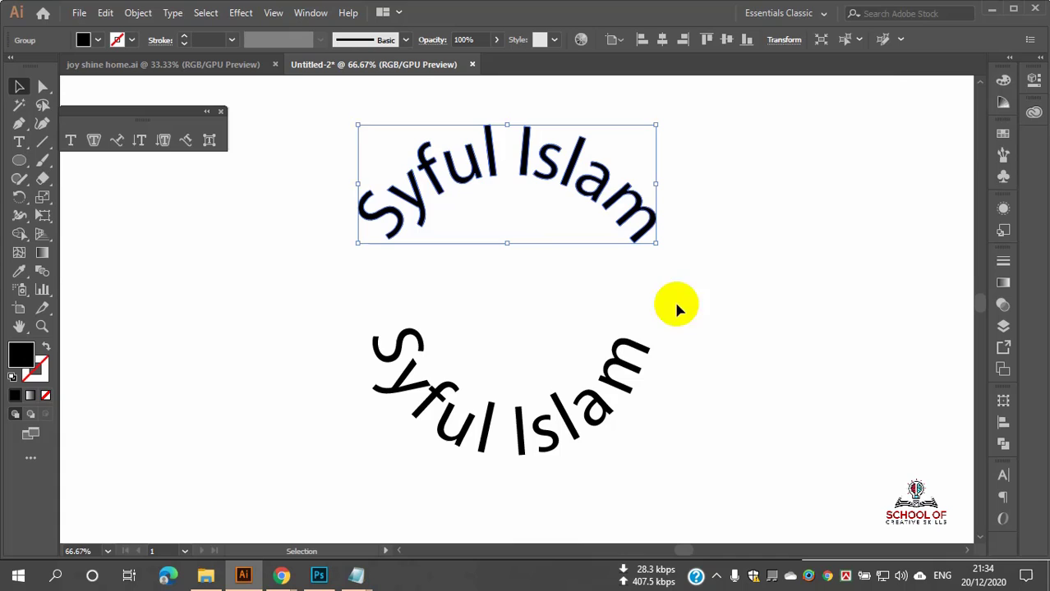
left_click(790, 262)
Step: Marquee-select both circular name texts and delete them
scroll(492, 297, "down", 1)
scroll(527, 328, "up", 6)
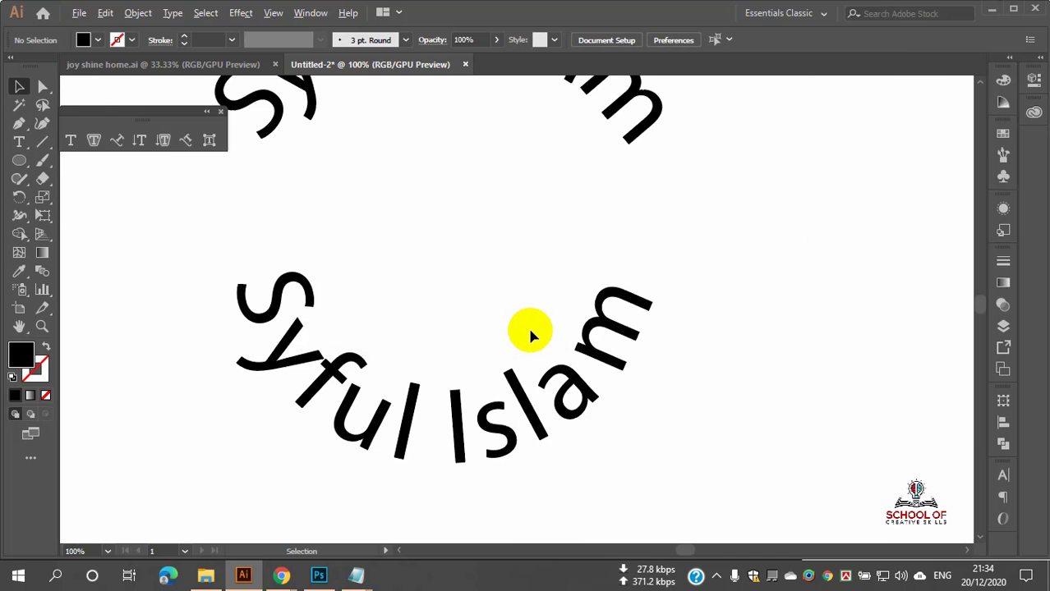
scroll(526, 329, "down", 4)
scroll(529, 330, "down", 1)
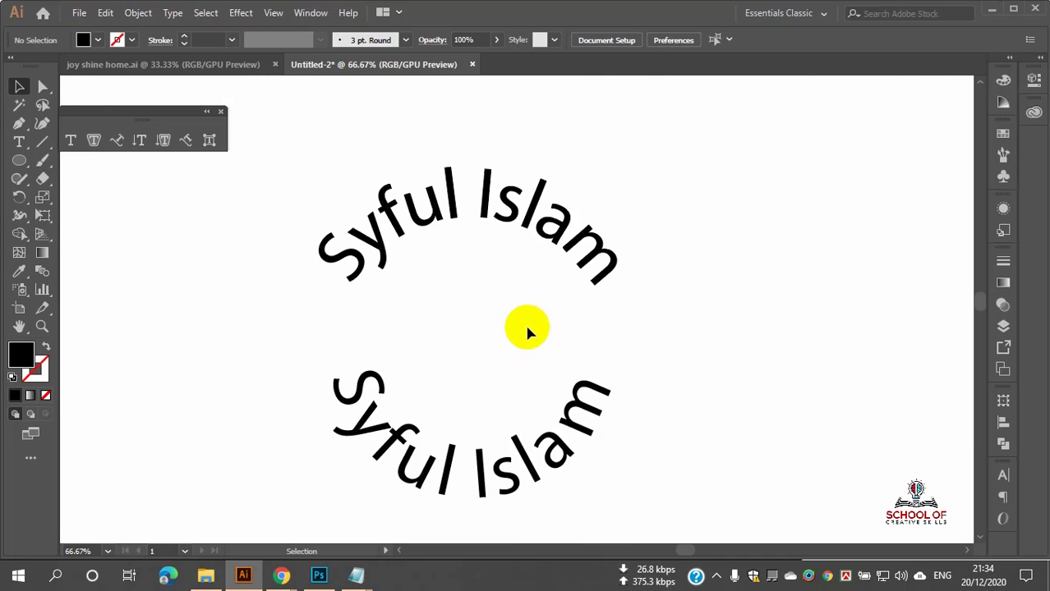
left_click_drag(569, 251, 569, 298)
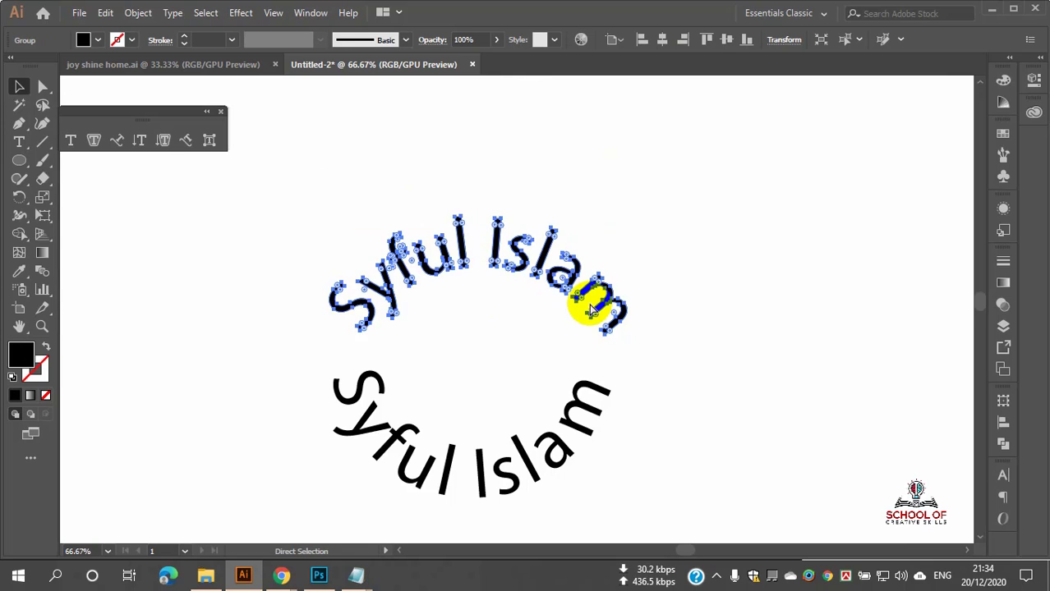
key("ctrl+z")
key("ctrl+z")
key("ctrl+z")
key("ctrl+z")
key("ctrl+z")
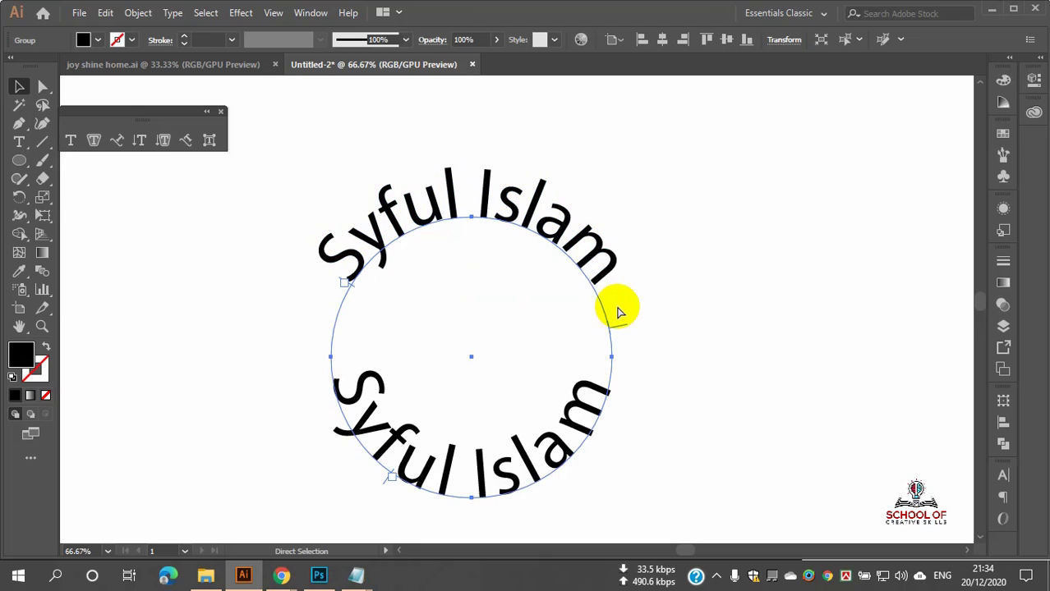
left_click(667, 304)
left_click_drag(316, 182, 711, 510)
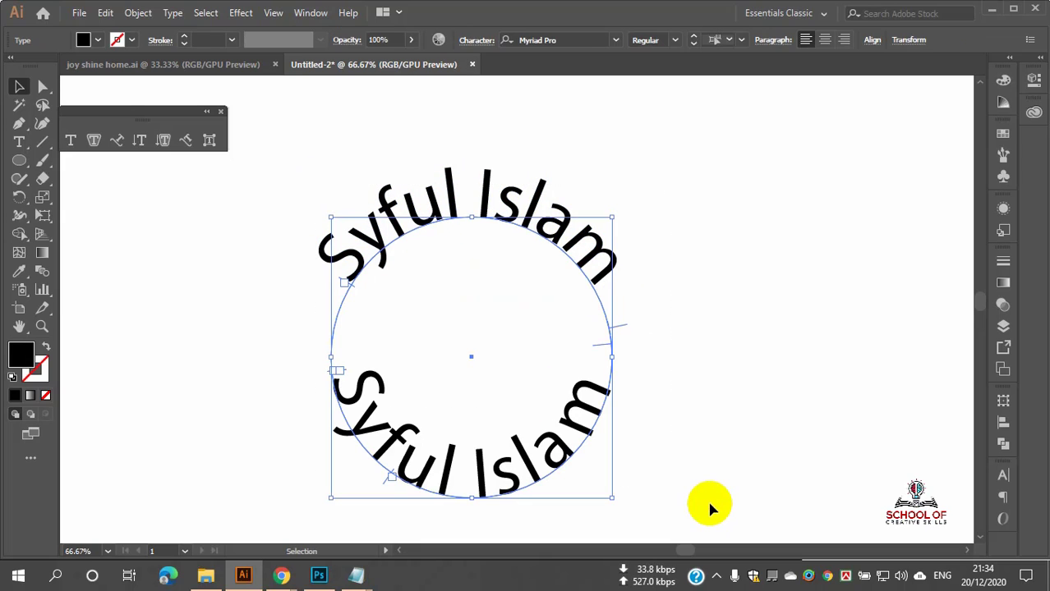
key("Delete")
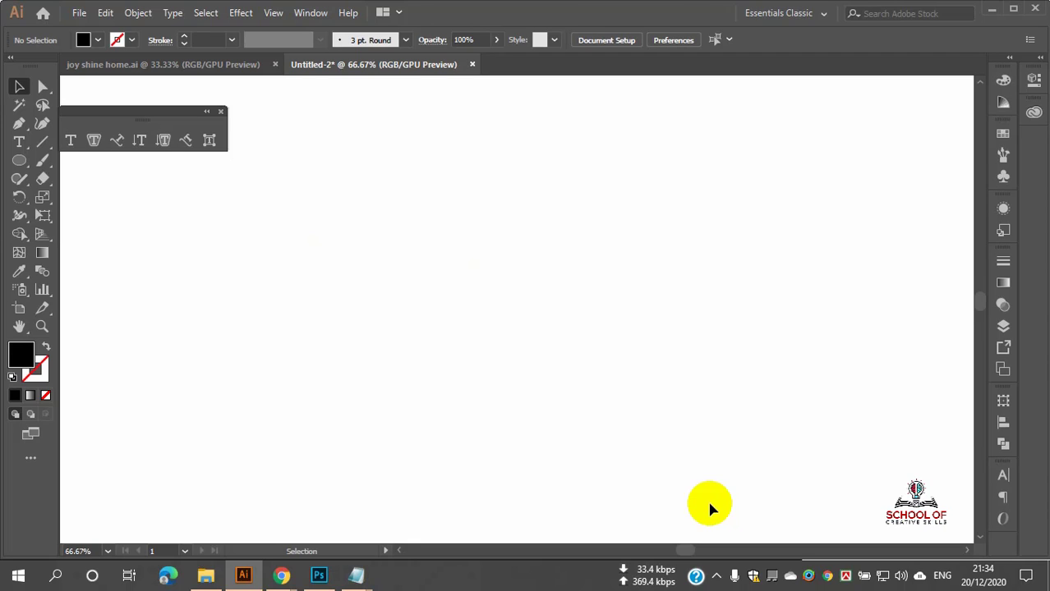
Step: Place vertical 'Lorem ipsum' placeholder text with the Vertical Type Tool and highlight its letters
scroll(524, 337, "down", 3)
scroll(503, 327, "down", 4)
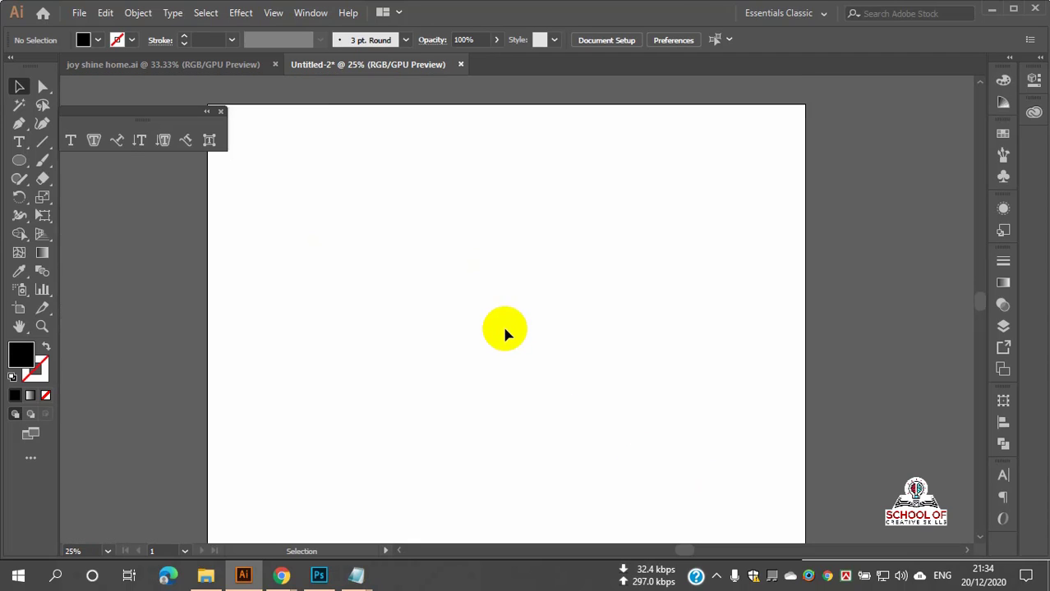
scroll(505, 311, "down", 1)
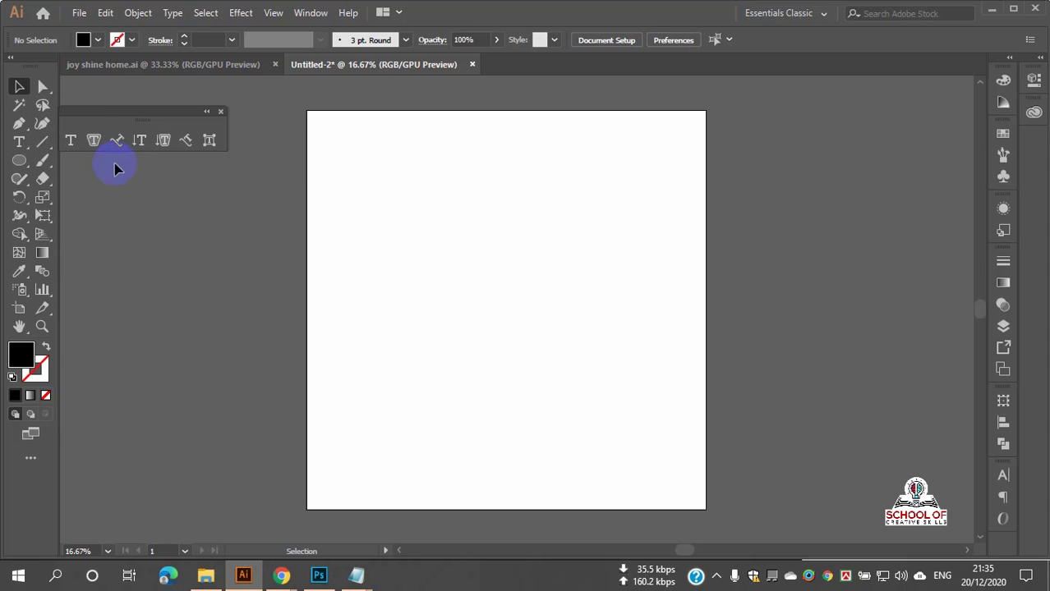
left_click(19, 145)
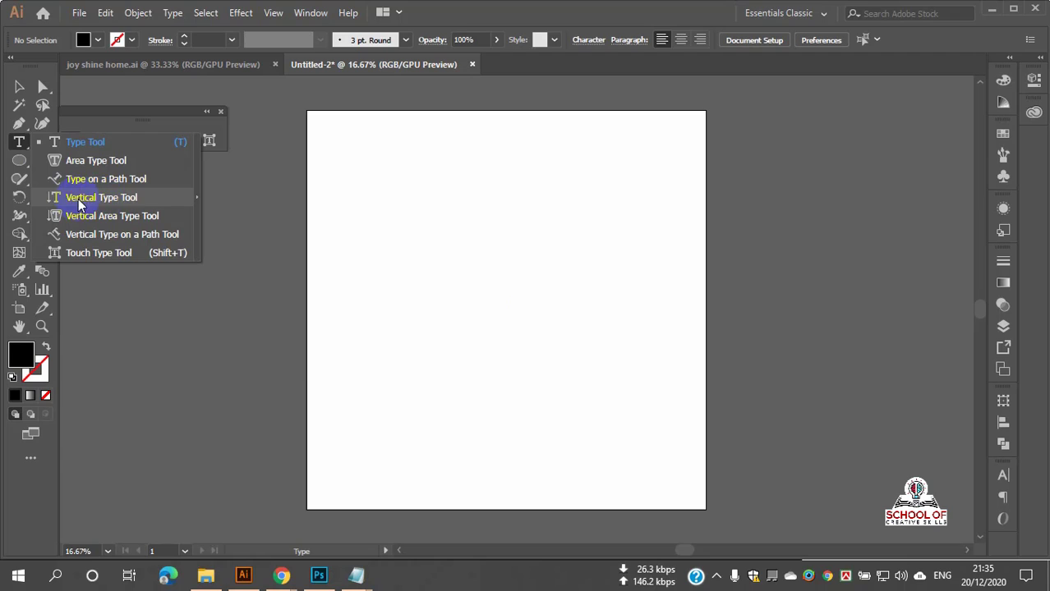
left_click(100, 198)
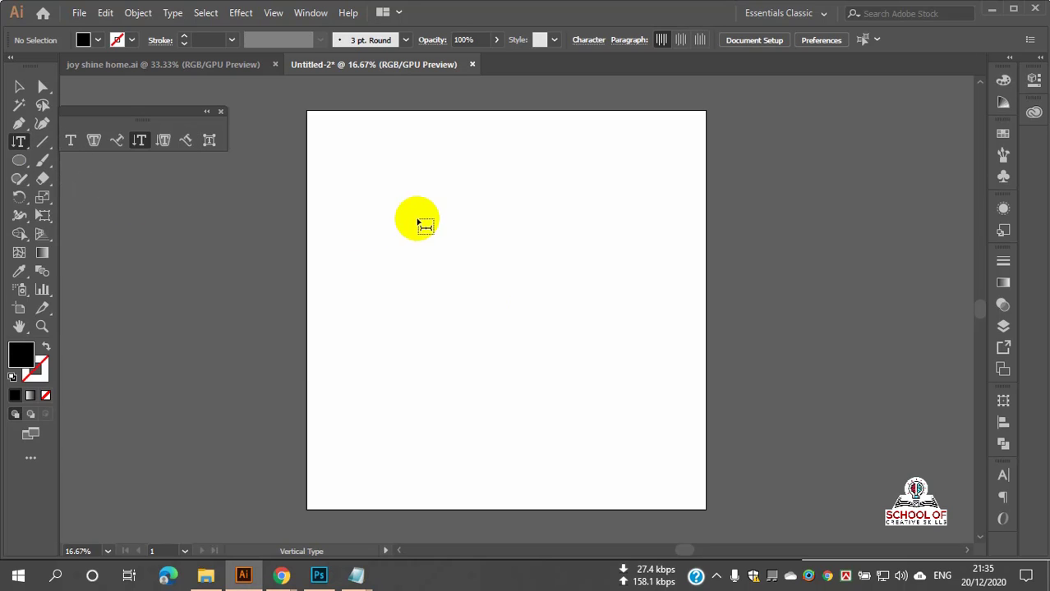
left_click(454, 245)
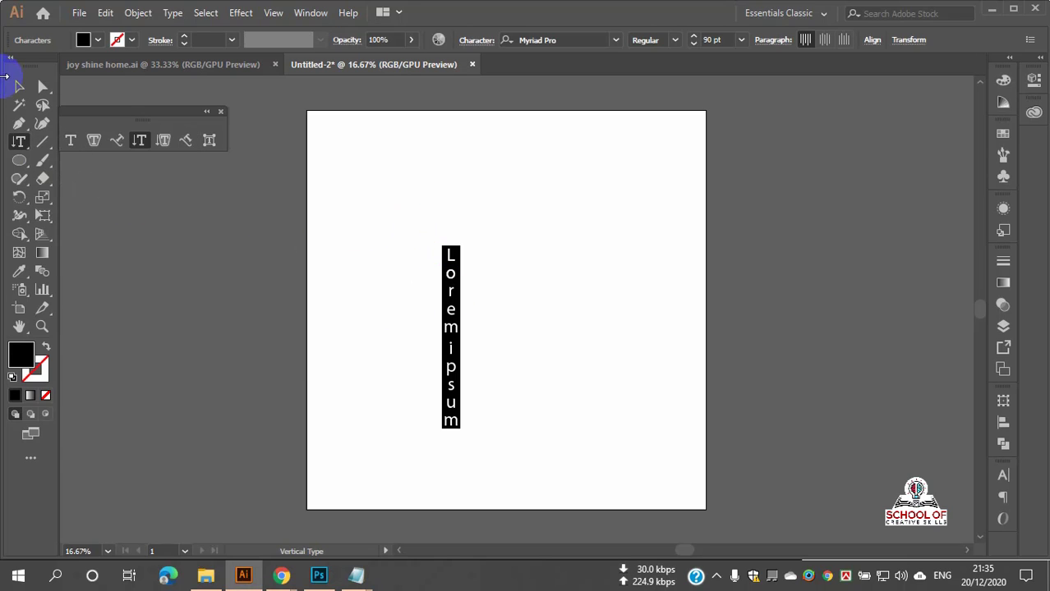
left_click(19, 88)
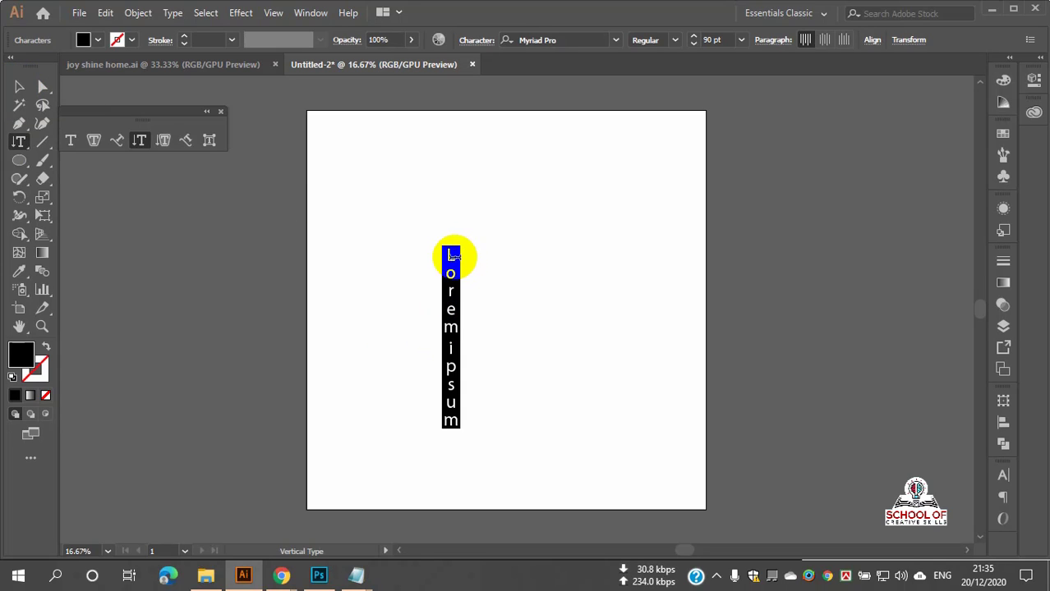
left_click(451, 260)
left_click_drag(451, 258, 466, 418)
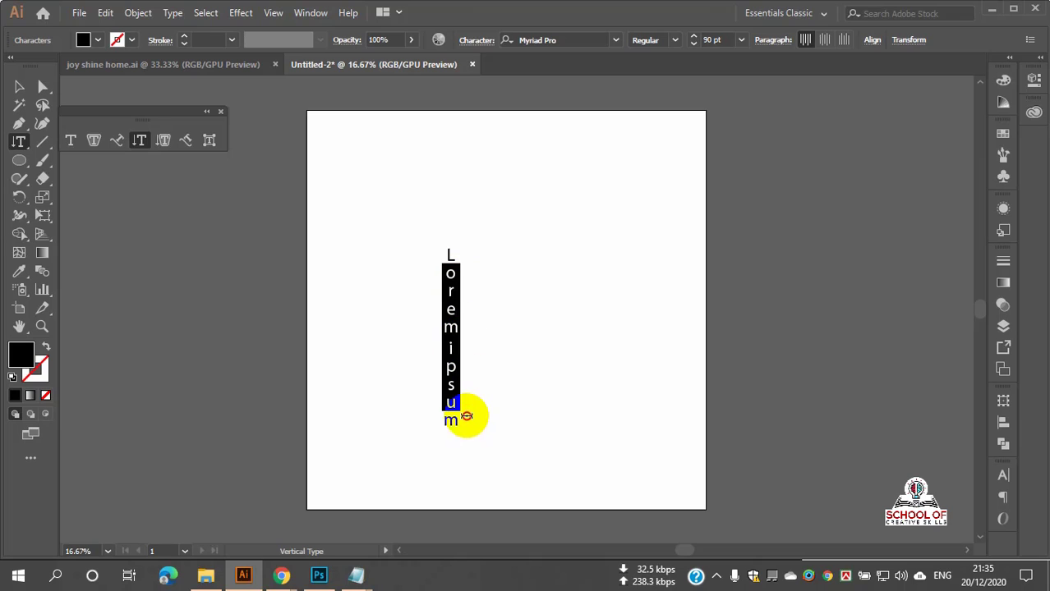
left_click_drag(449, 255, 460, 423)
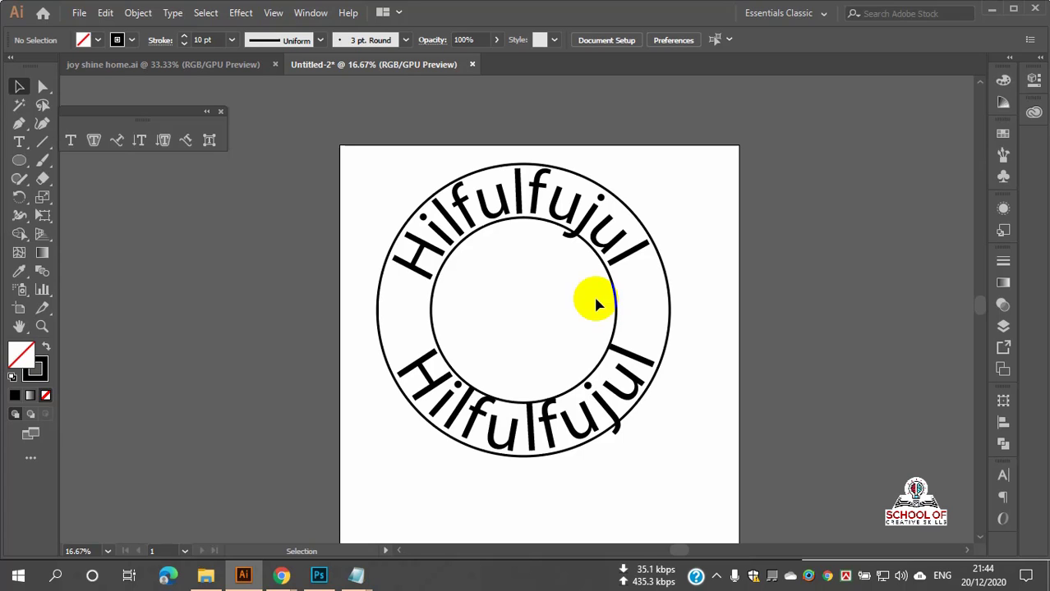
scroll(598, 332, "up", 2)
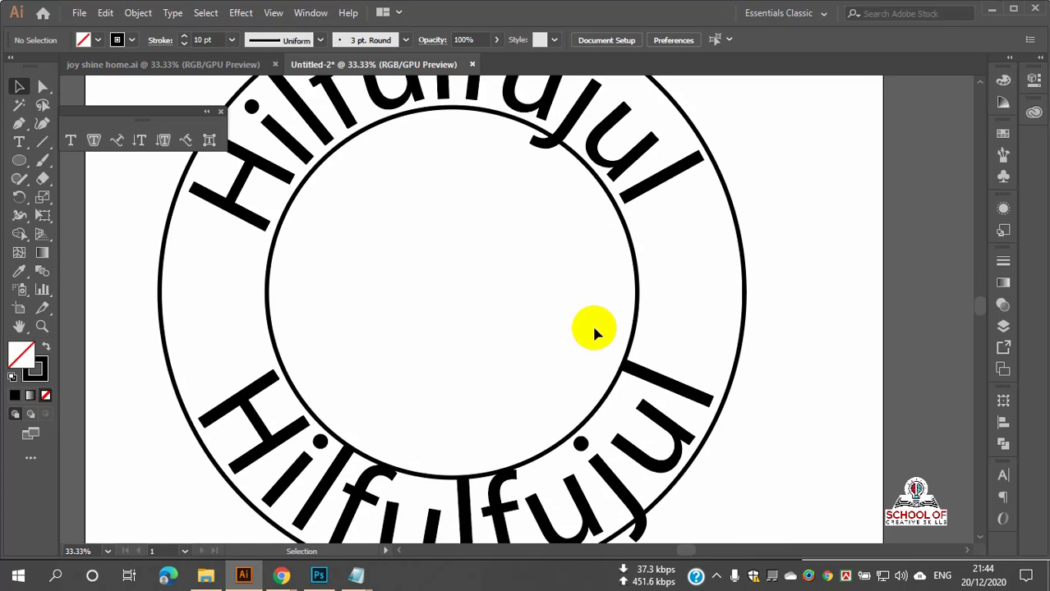
scroll(595, 328, "down", 1)
scroll(598, 325, "up", 1)
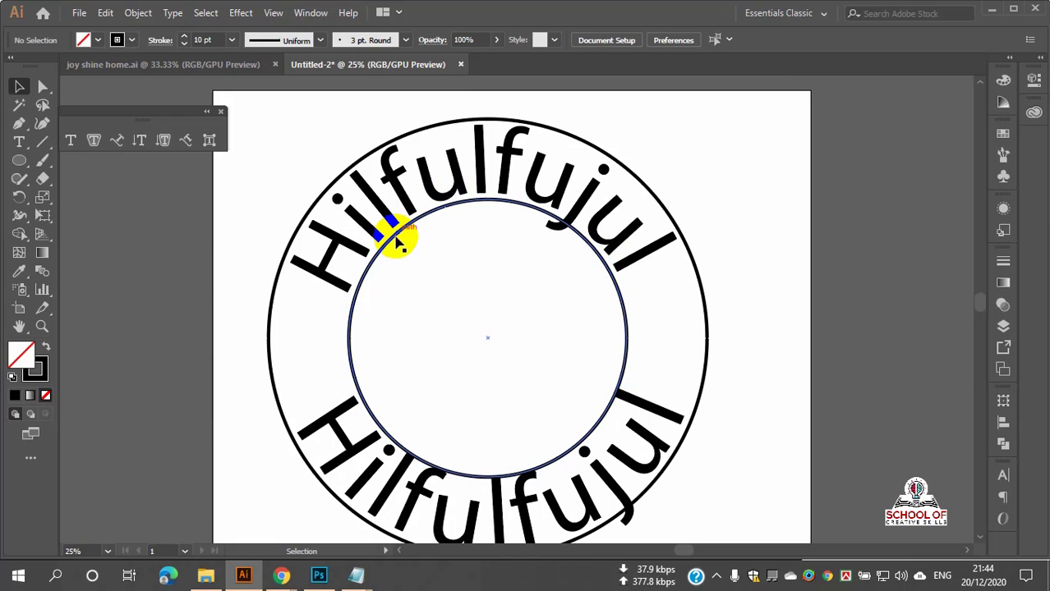
scroll(563, 358, "down", 2)
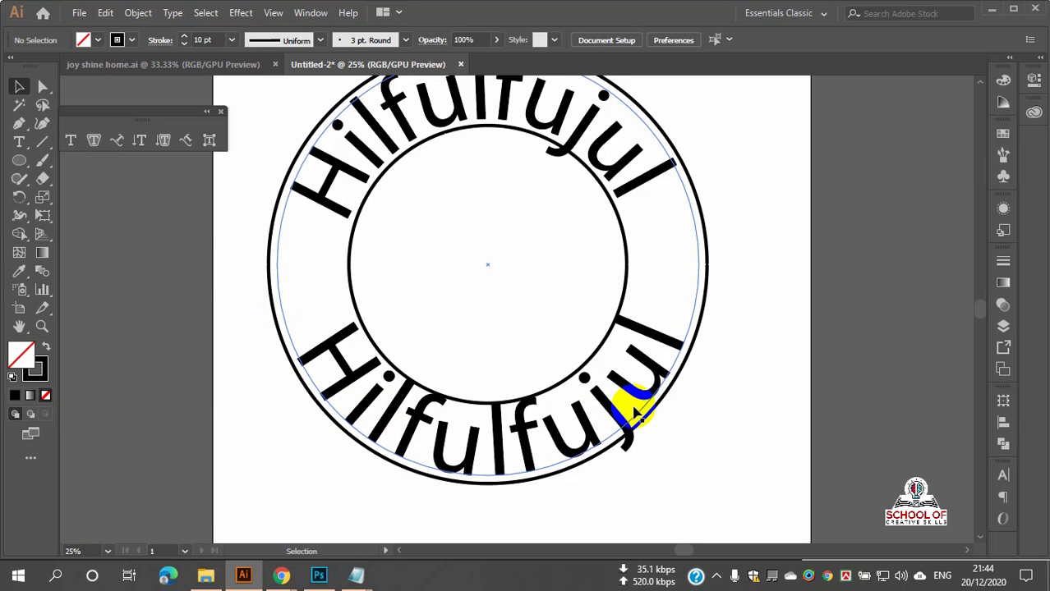
key("ctrl+minus")
scroll(620, 416, "up", 2)
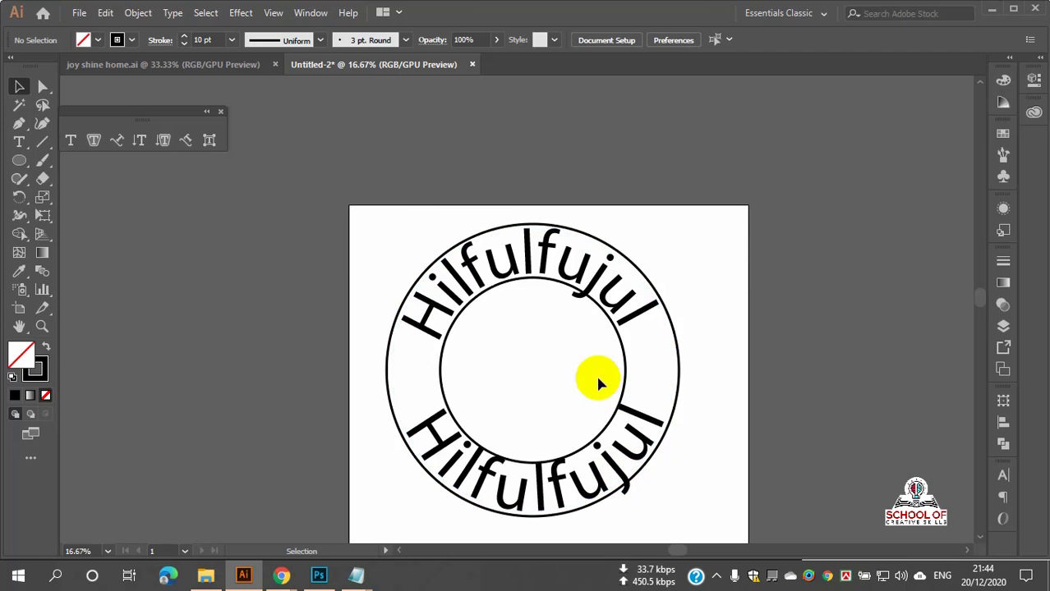
scroll(569, 293, "up", 2)
scroll(569, 288, "down", 2)
scroll(368, 234, "down", 1)
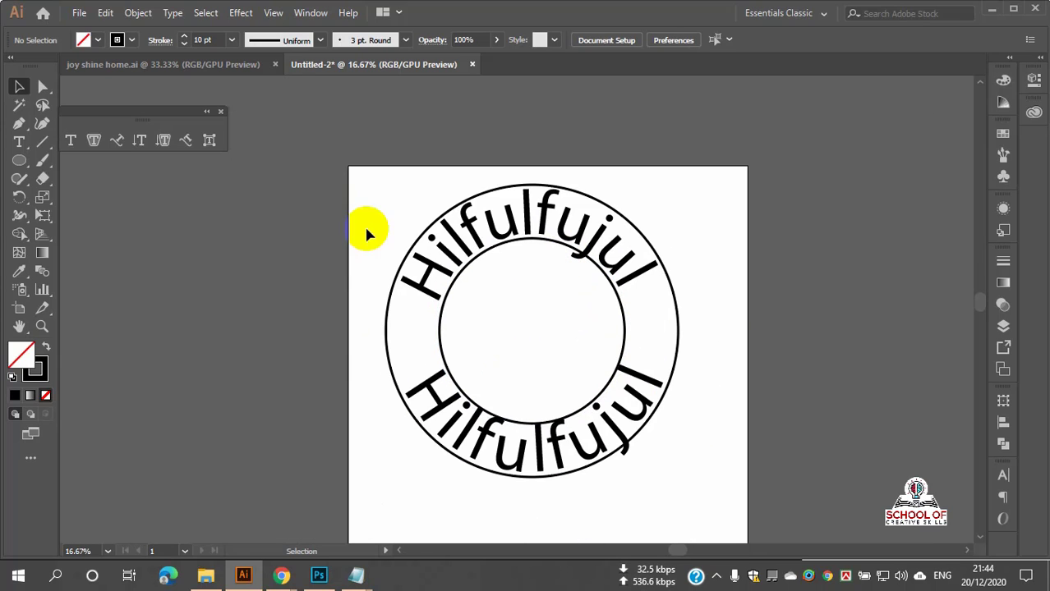
scroll(367, 234, "down", 1)
left_click_drag(384, 213, 724, 509)
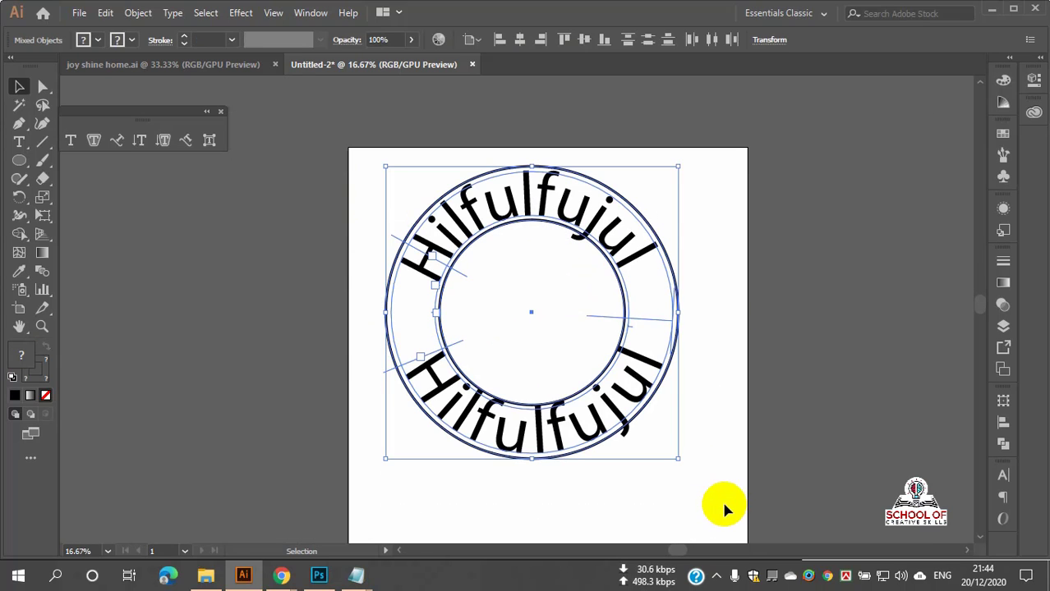
key("Delete")
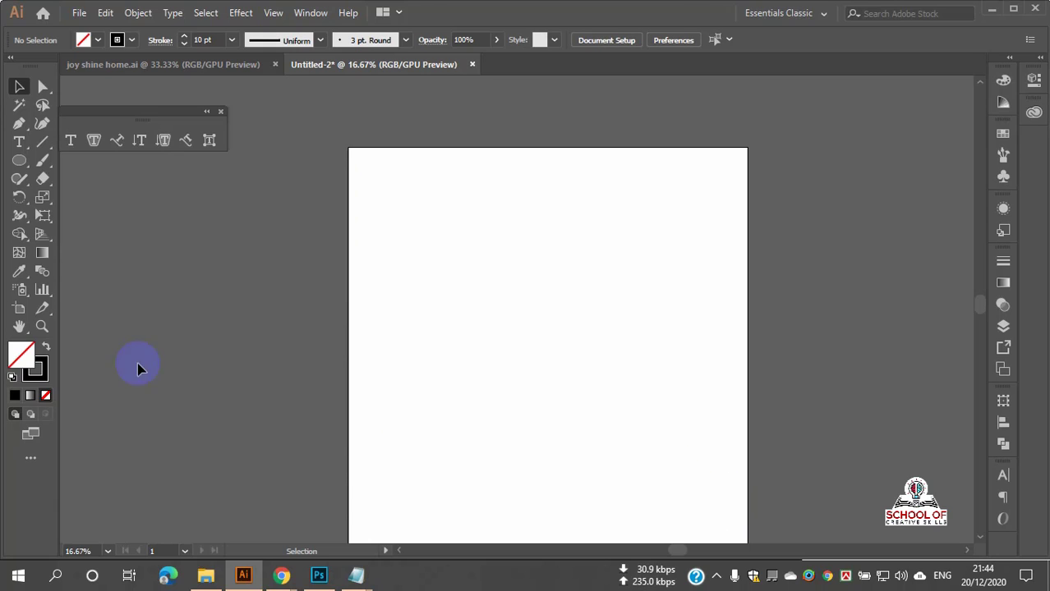
Step: Place vertical 'Lorem ipsum' placeholder text on the empty artboard
left_click_drag(17, 154, 78, 198)
left_click(510, 293)
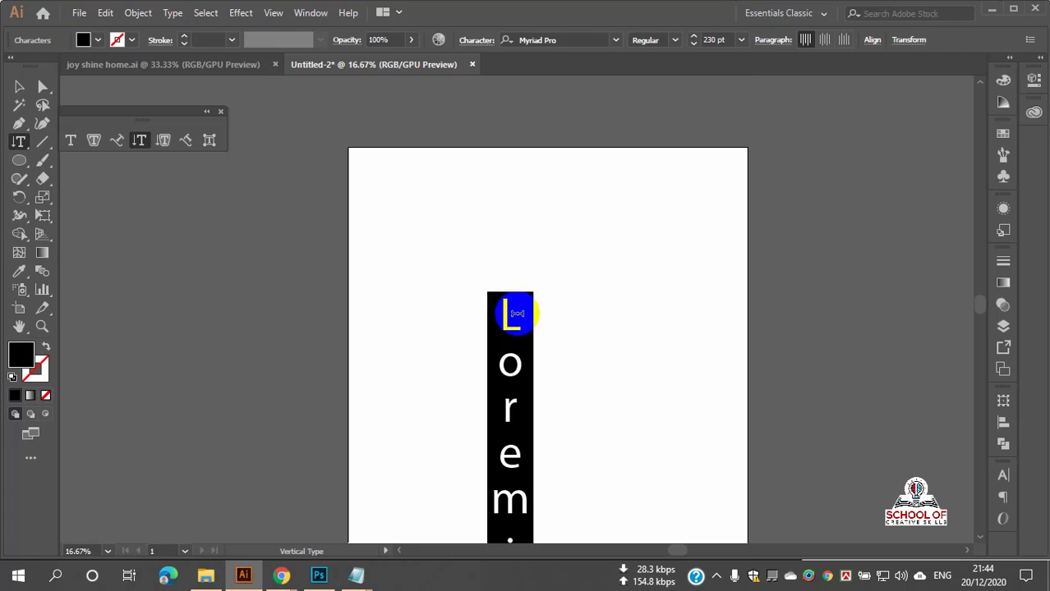
scroll(508, 308, "down", 2)
left_click(11, 87)
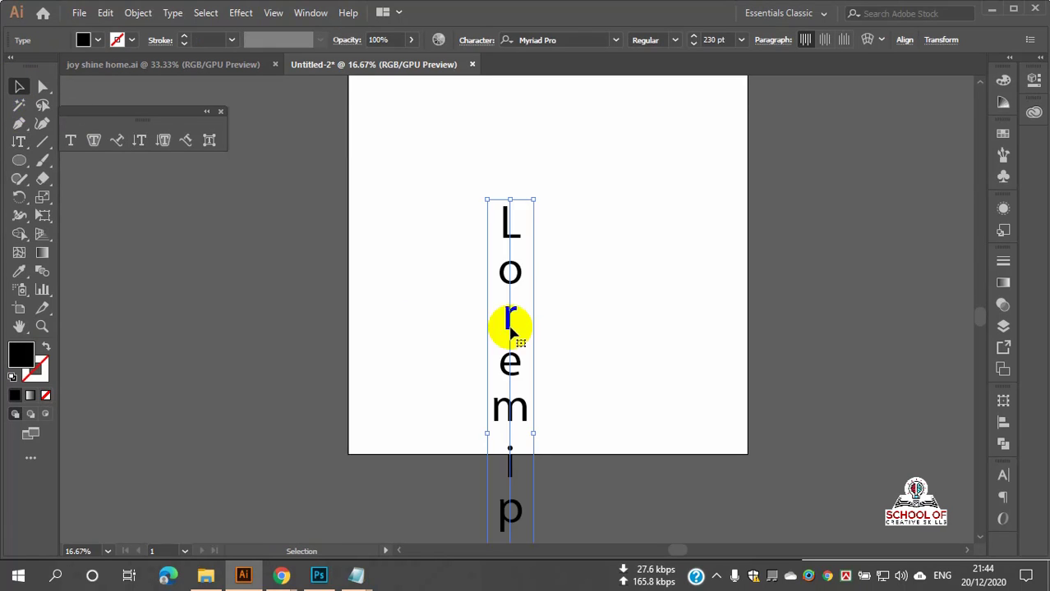
Step: Move the vertical text up and shrink it to about 68.86 pt
scroll(513, 328, "up", 1)
left_click_drag(520, 382, 506, 275)
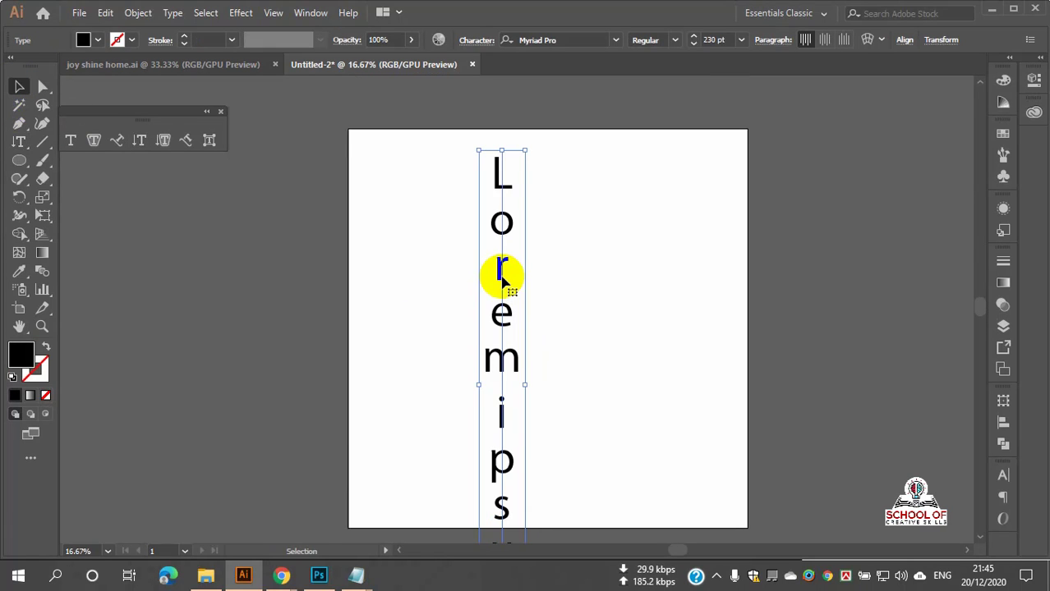
left_click_drag(510, 335, 501, 300)
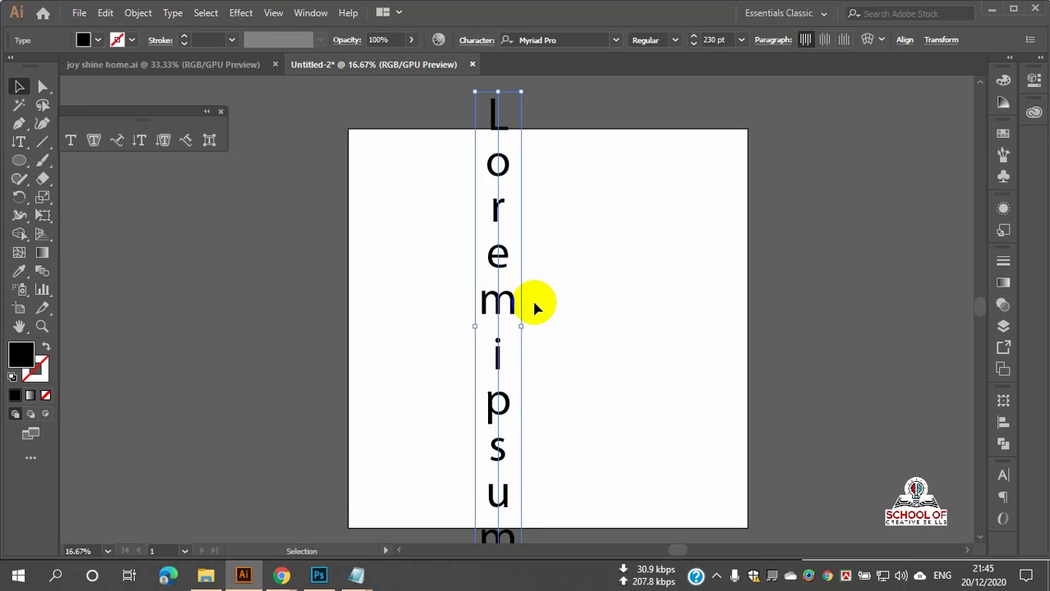
scroll(534, 303, "down", 2)
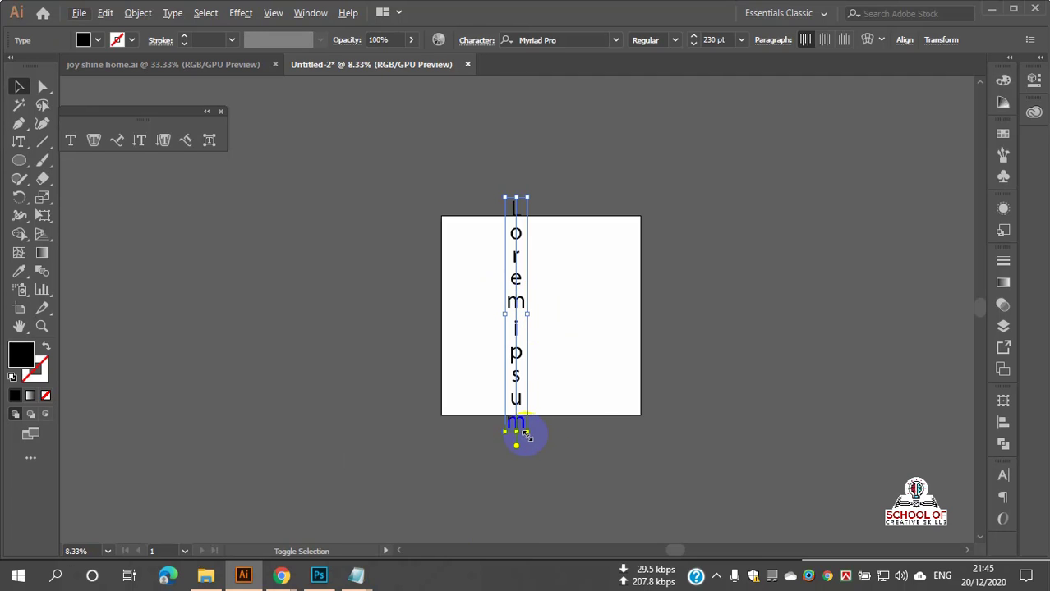
left_click_drag(526, 434, 520, 382)
scroll(511, 328, "up", 5)
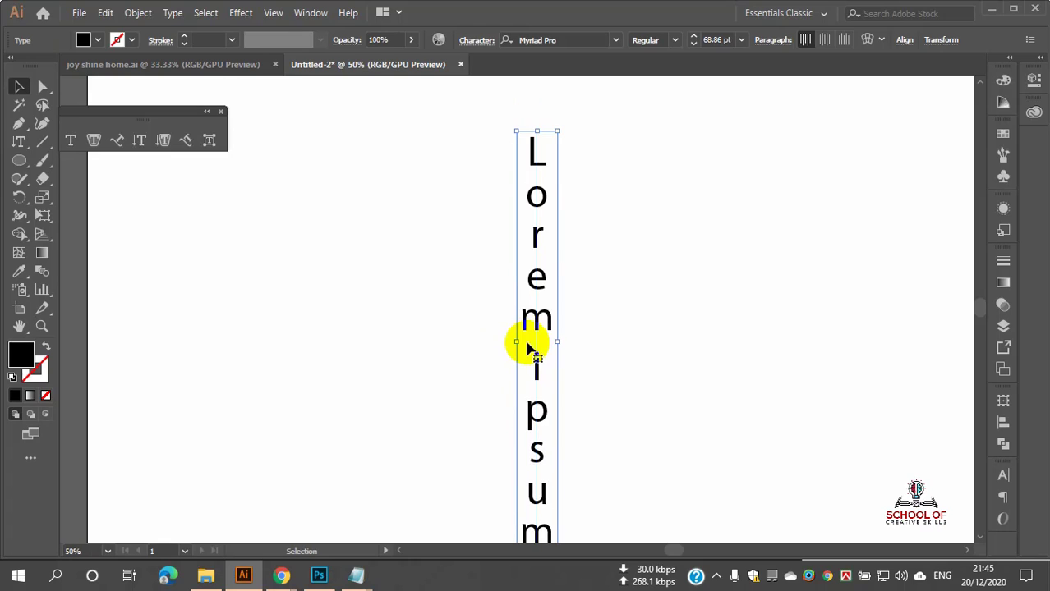
Step: Replace the vertical placeholder with the name typed as one lowercase word
triple_click(534, 197)
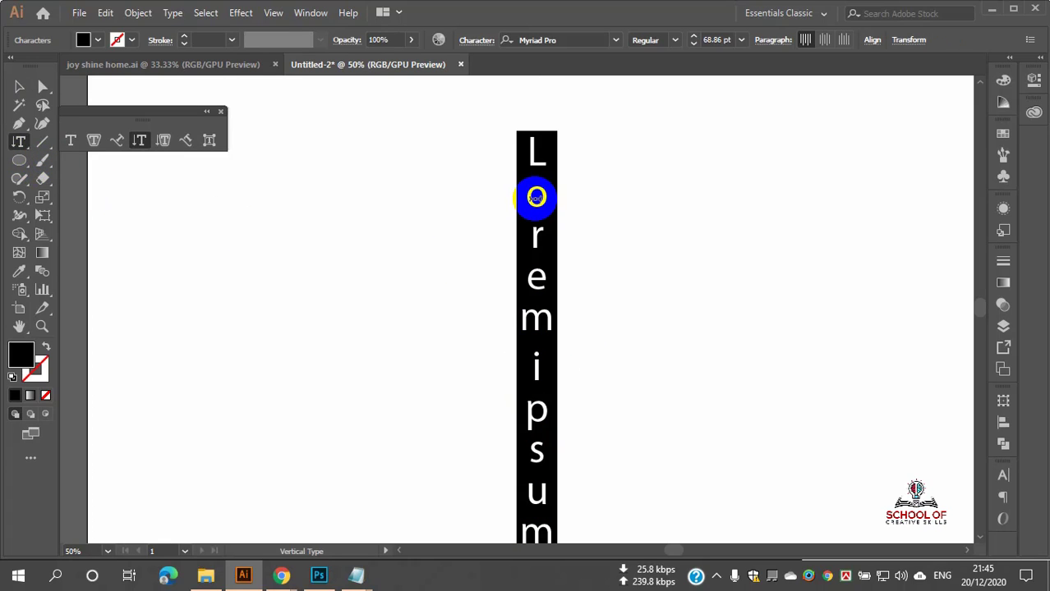
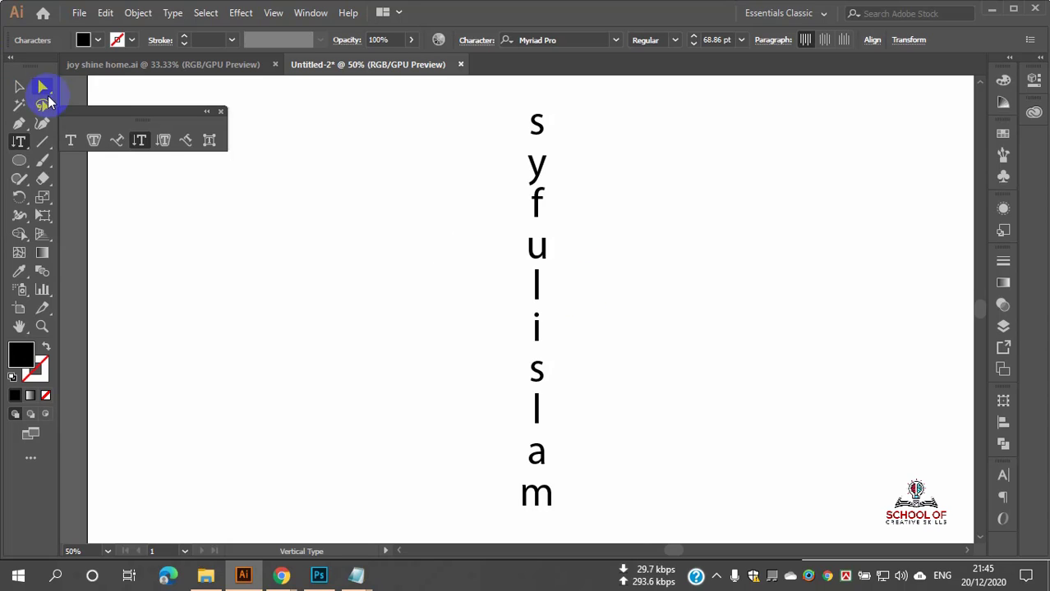
left_click(27, 143)
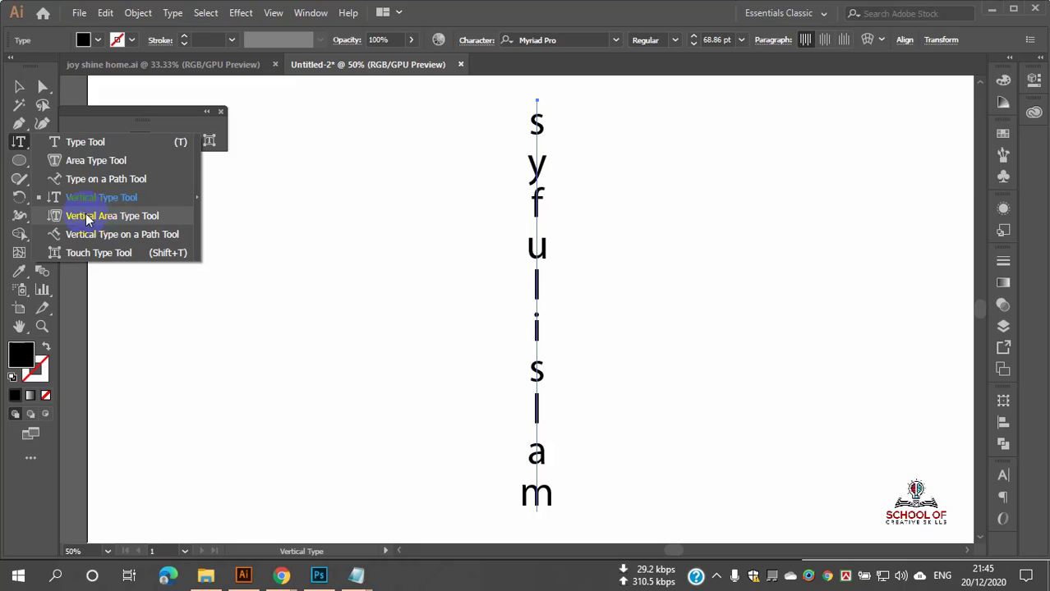
Step: Draw an unfilled circle left of the vertical name and make it a vertical area-type container
left_click(114, 218)
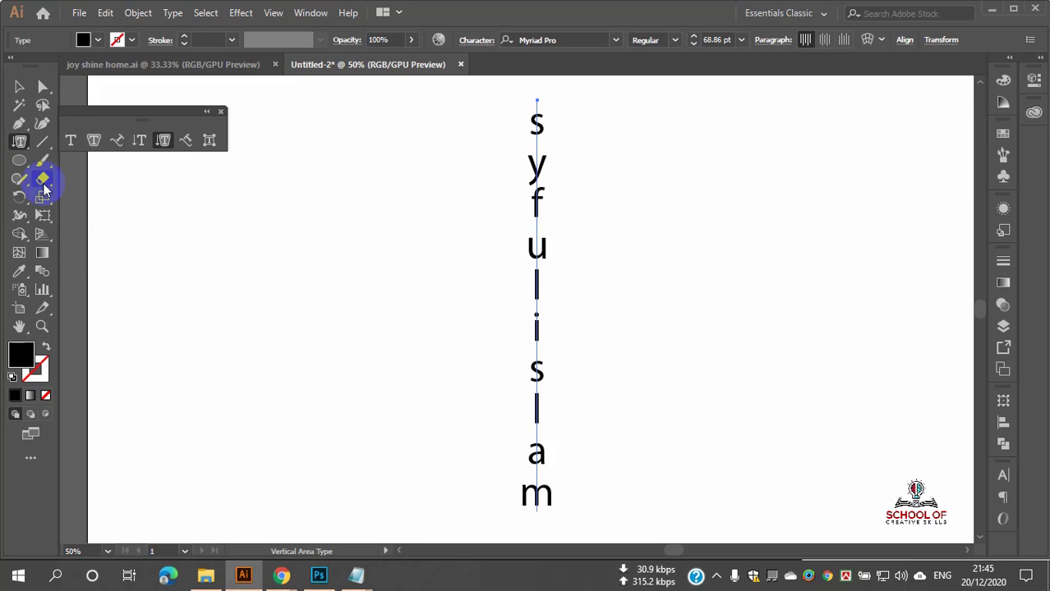
left_click(19, 161)
left_click_drag(276, 214, 475, 370)
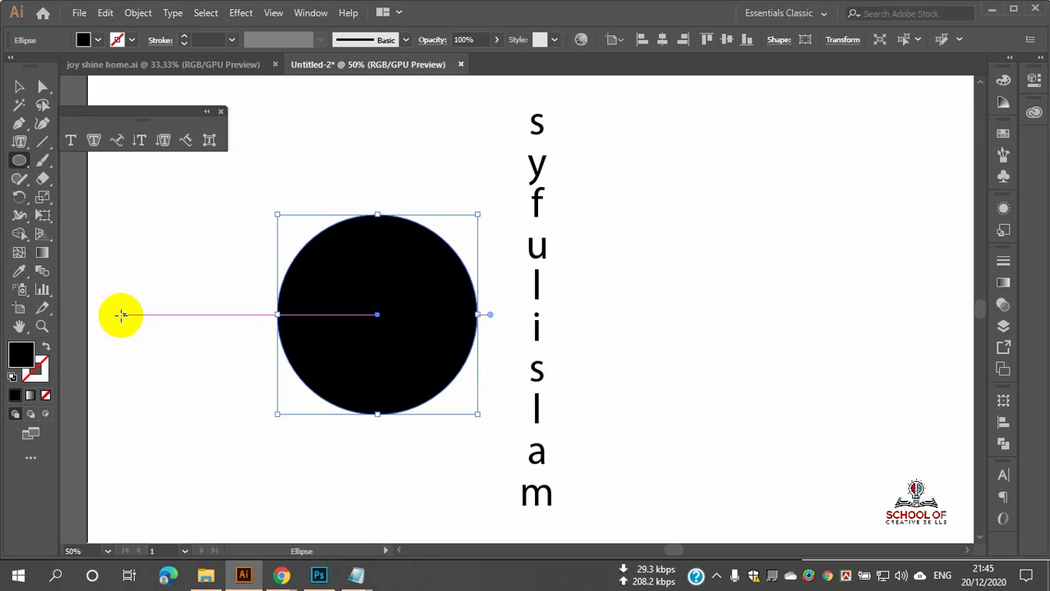
left_click(46, 347)
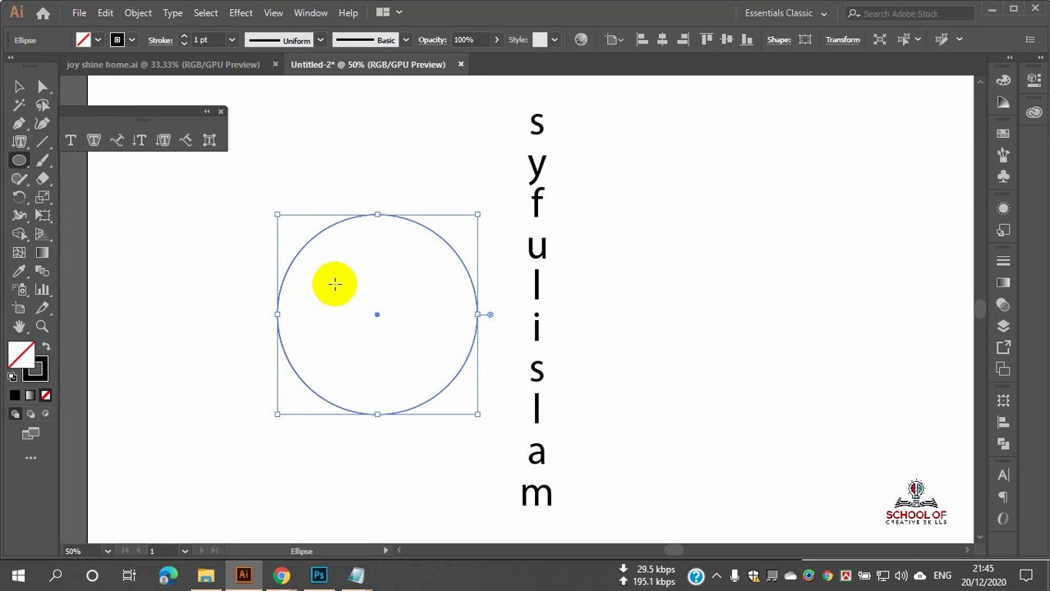
left_click(19, 161)
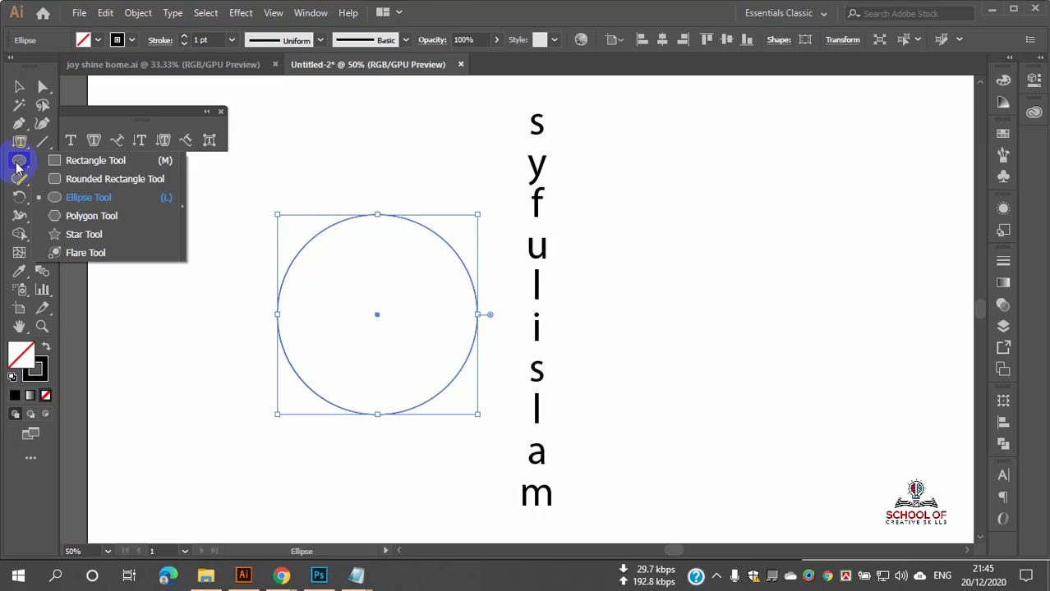
left_click(19, 141)
left_click(102, 216)
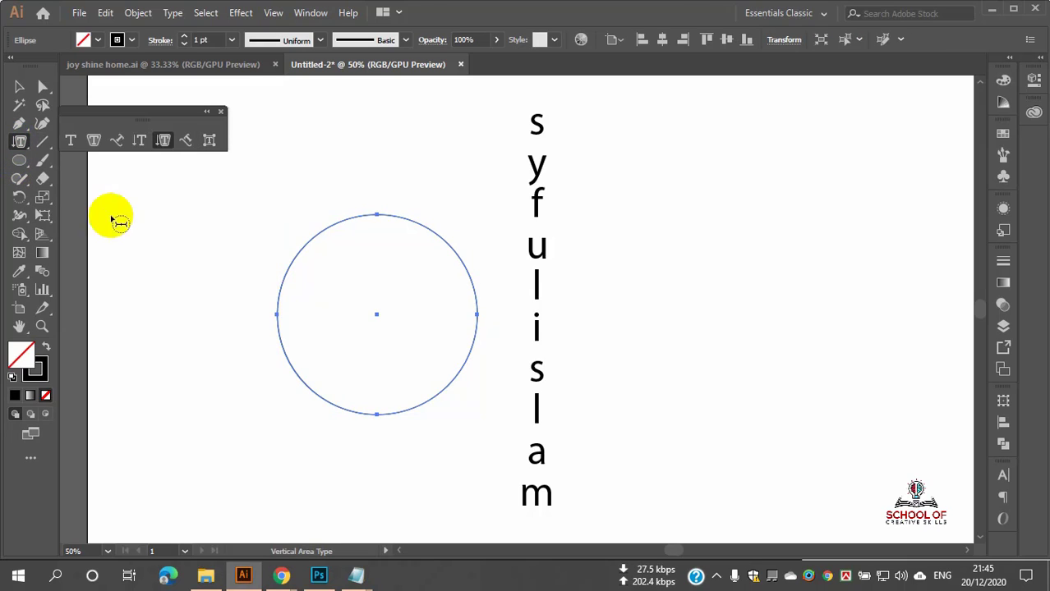
left_click(343, 223)
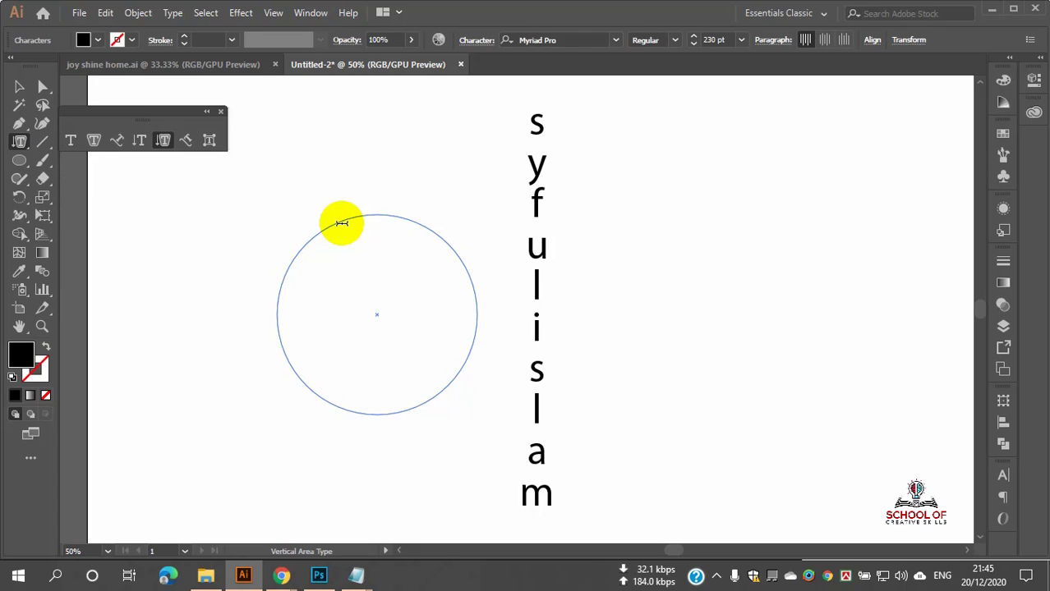
key("Escape")
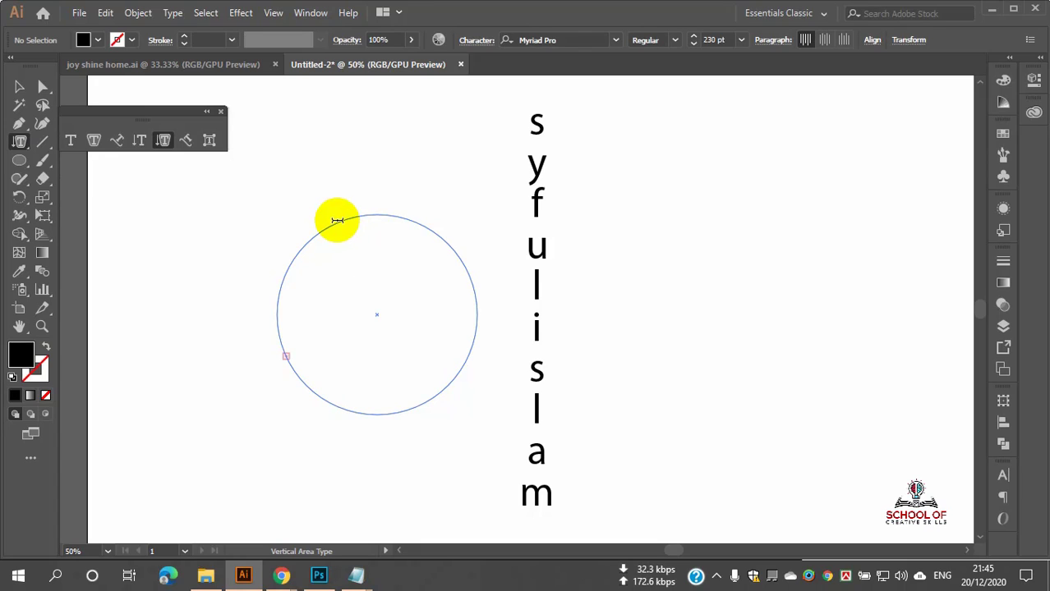
Step: Delete that text area and draw a new unfilled circle beside the vertical letters
left_click(20, 141)
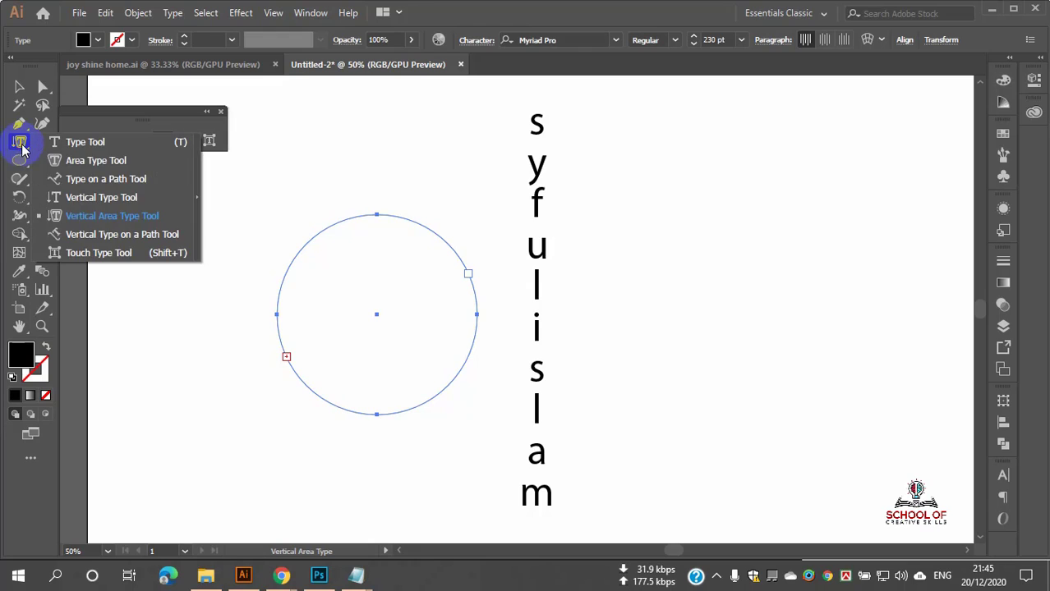
left_click(18, 86)
left_click(336, 168)
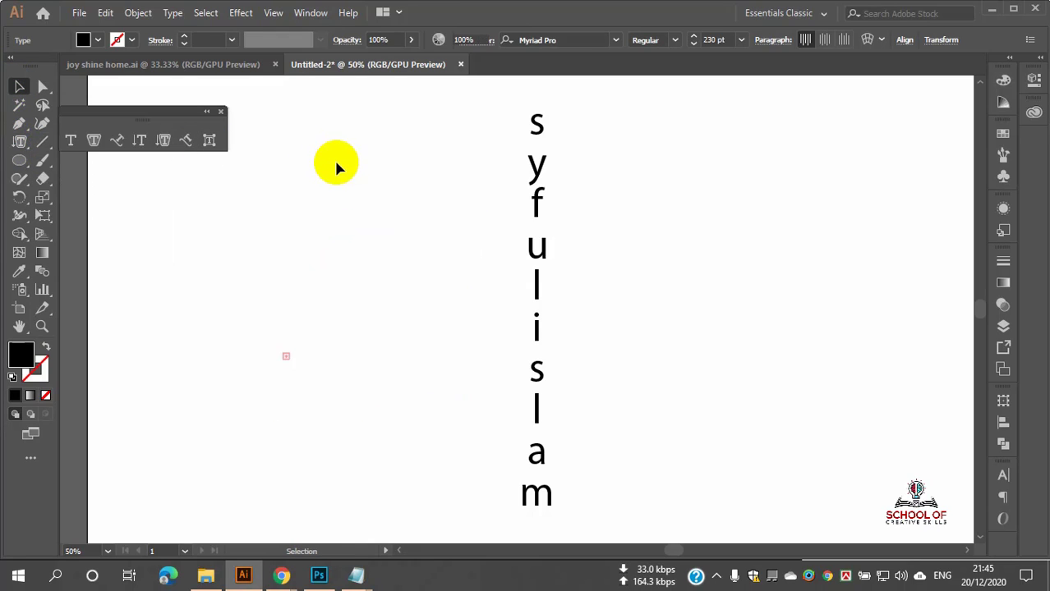
left_click_drag(322, 193, 421, 324)
key("Delete")
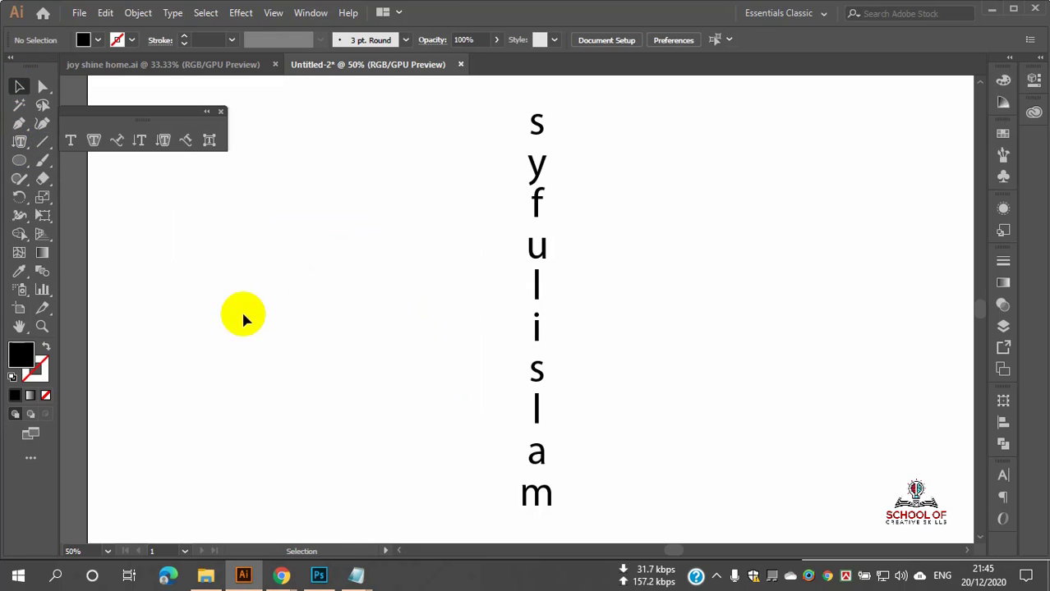
left_click(19, 160)
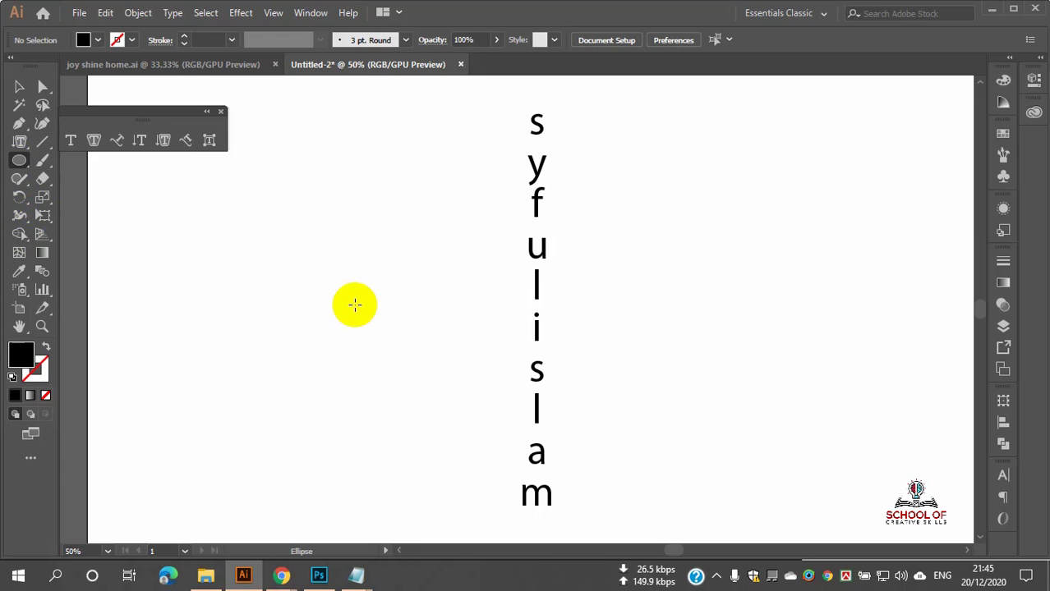
left_click_drag(309, 255, 474, 389)
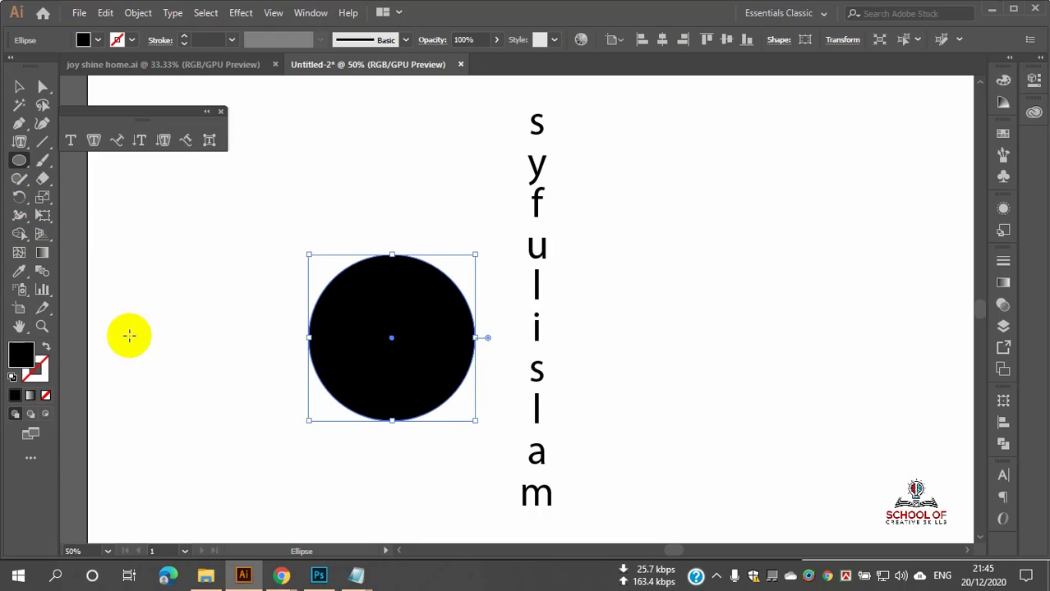
left_click(46, 346)
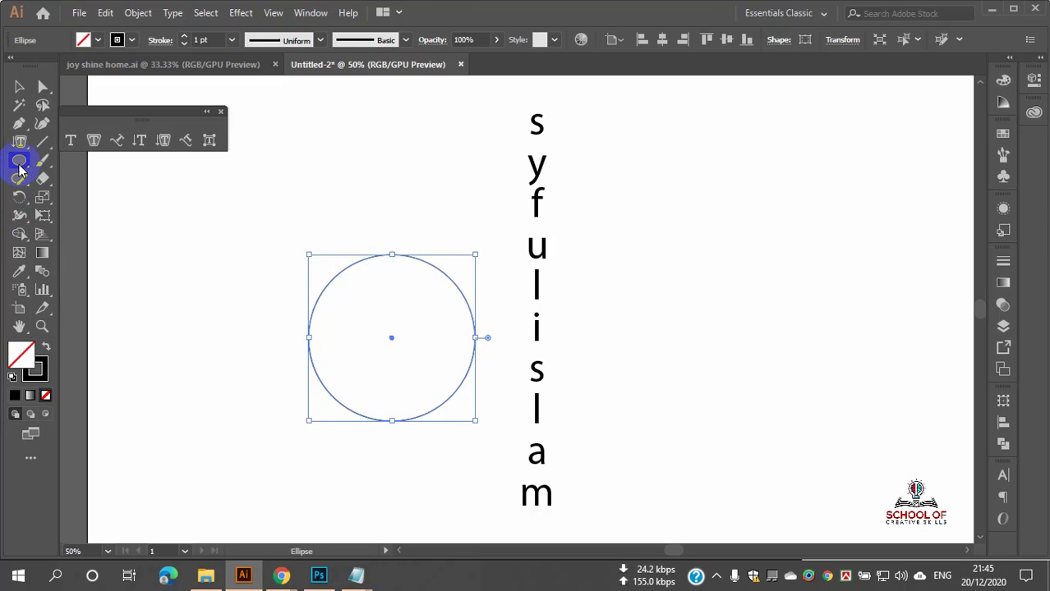
Step: Turn the new circle into a vertical area-type container, dismissing the path warning
left_click_drag(19, 141, 119, 233)
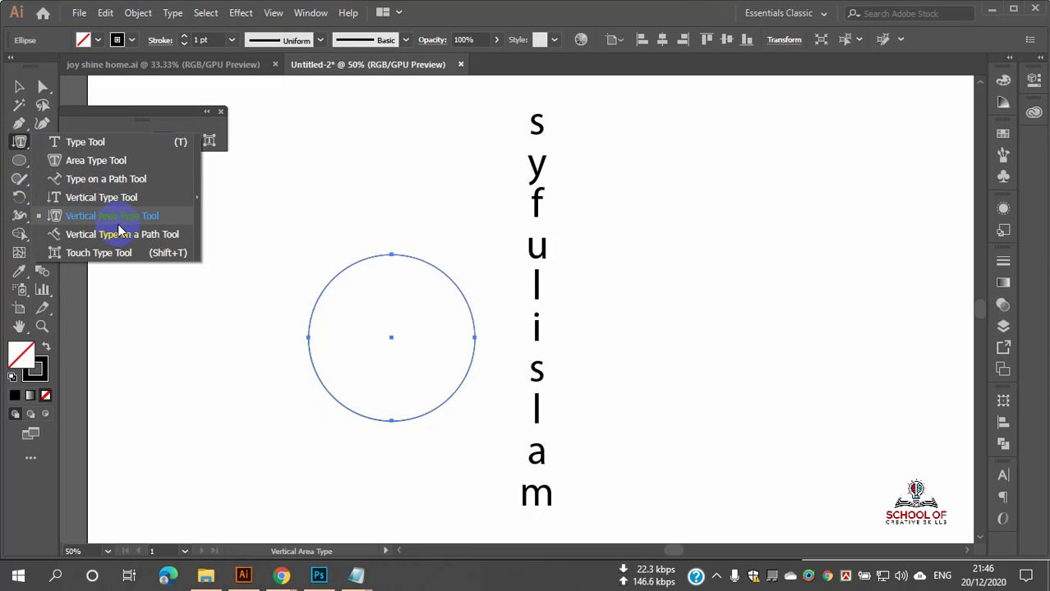
left_click_drag(119, 222, 112, 199)
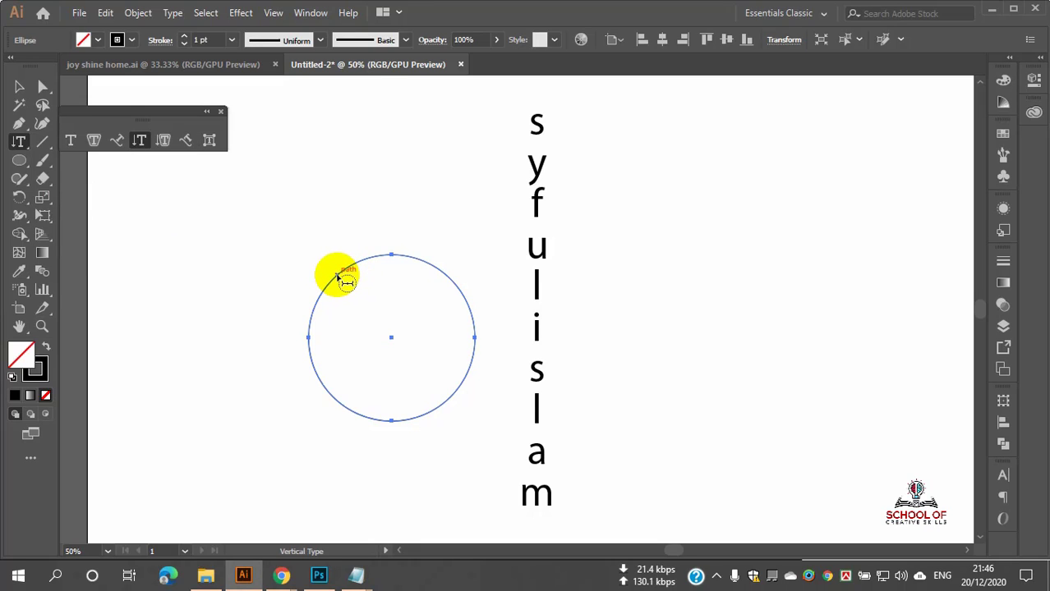
left_click_drag(20, 141, 117, 218)
left_click(378, 324)
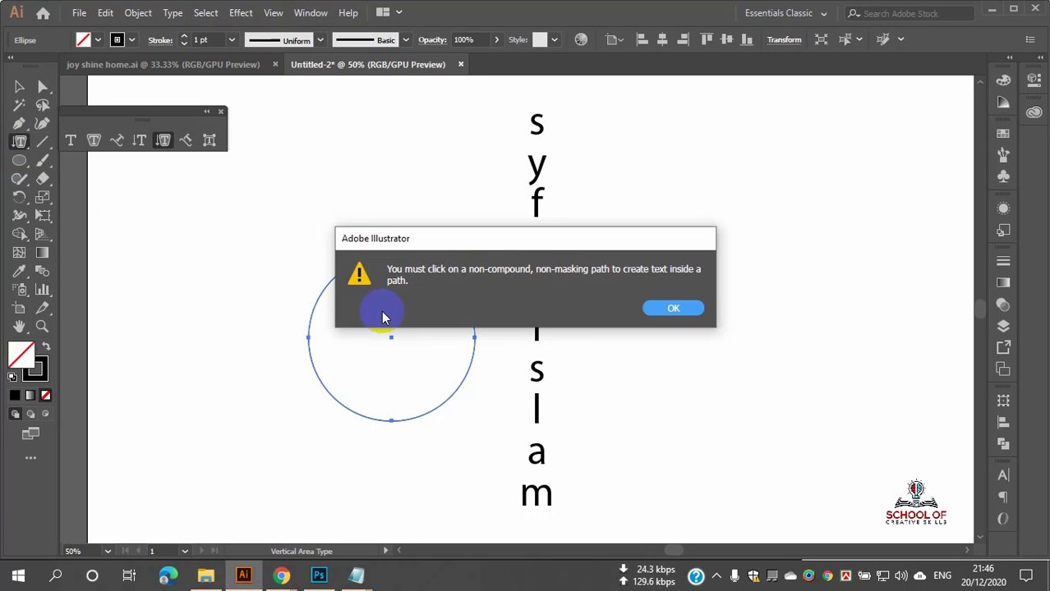
left_click(671, 309)
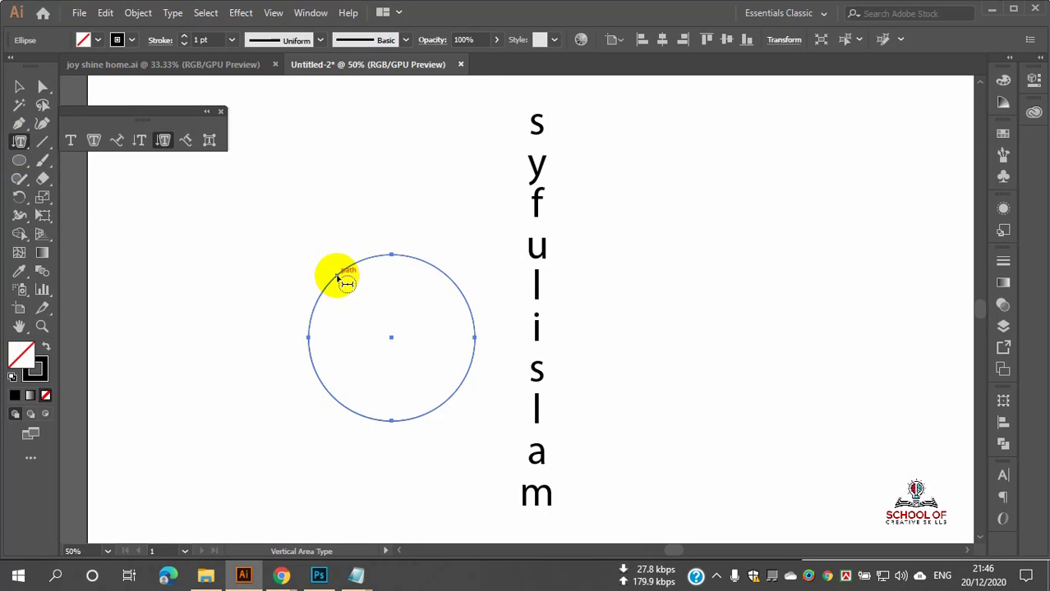
left_click(337, 278)
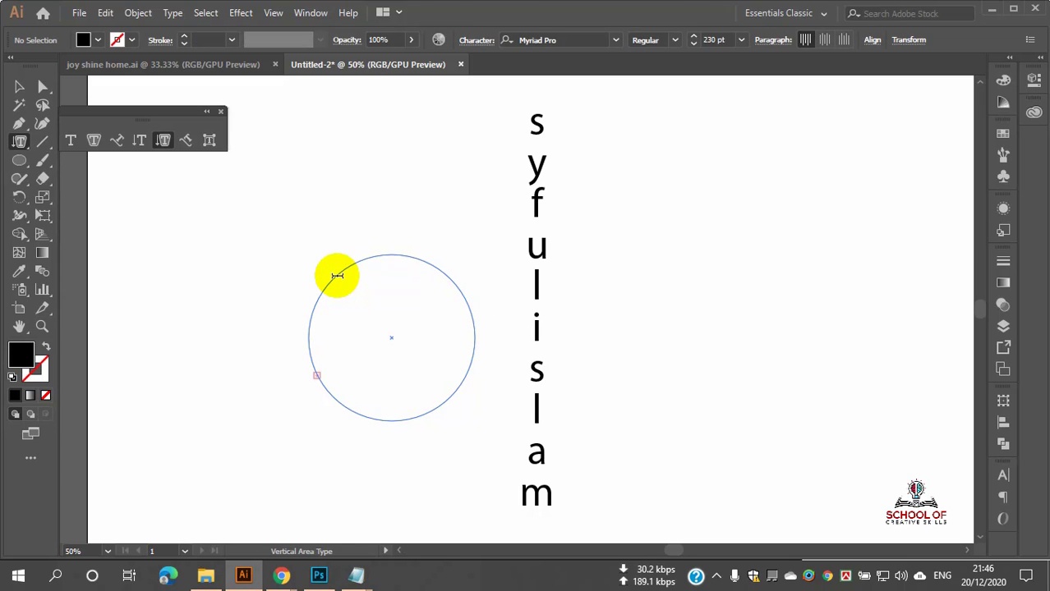
Step: Fill the circle with vertical placeholder text and highlight runs of it across the columns
left_click(337, 276)
key("Escape")
scroll(386, 296, "up", 4)
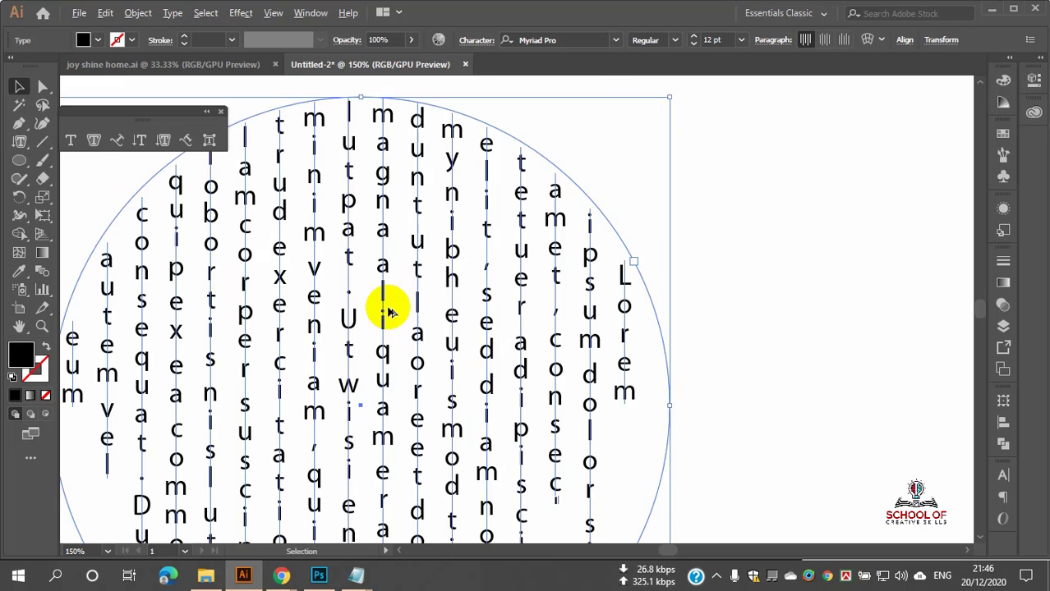
scroll(408, 308, "down", 3)
scroll(399, 299, "up", 3)
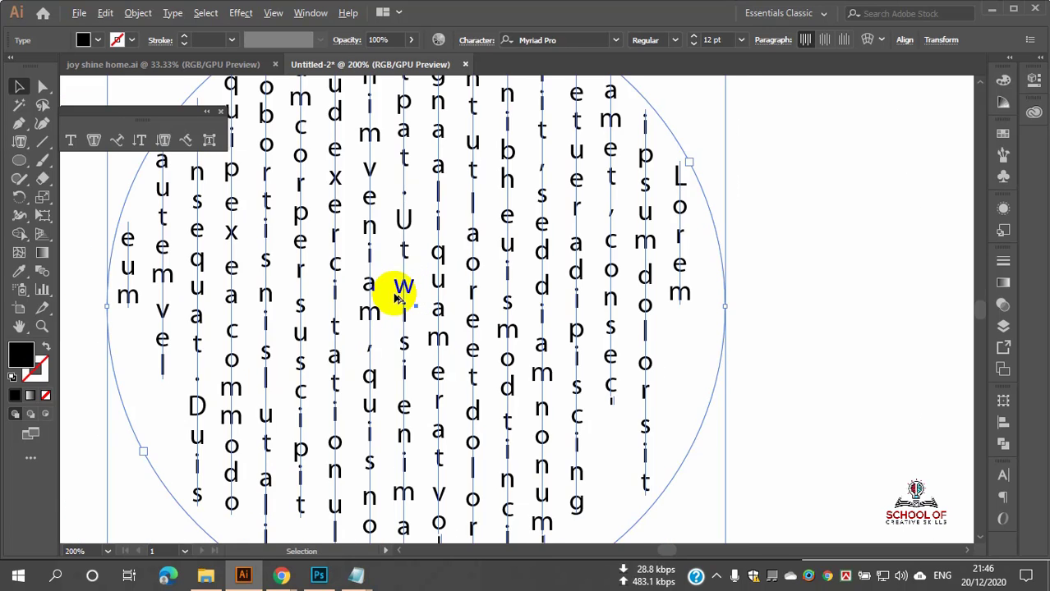
scroll(396, 298, "down", 2)
scroll(410, 304, "up", 1)
scroll(386, 312, "up", 1)
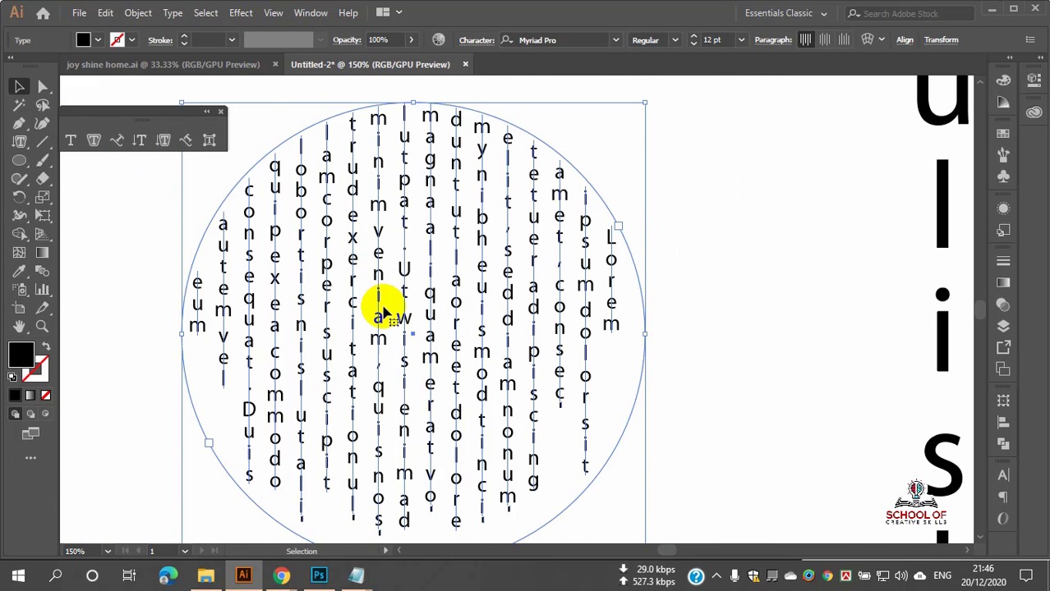
scroll(384, 312, "down", 1)
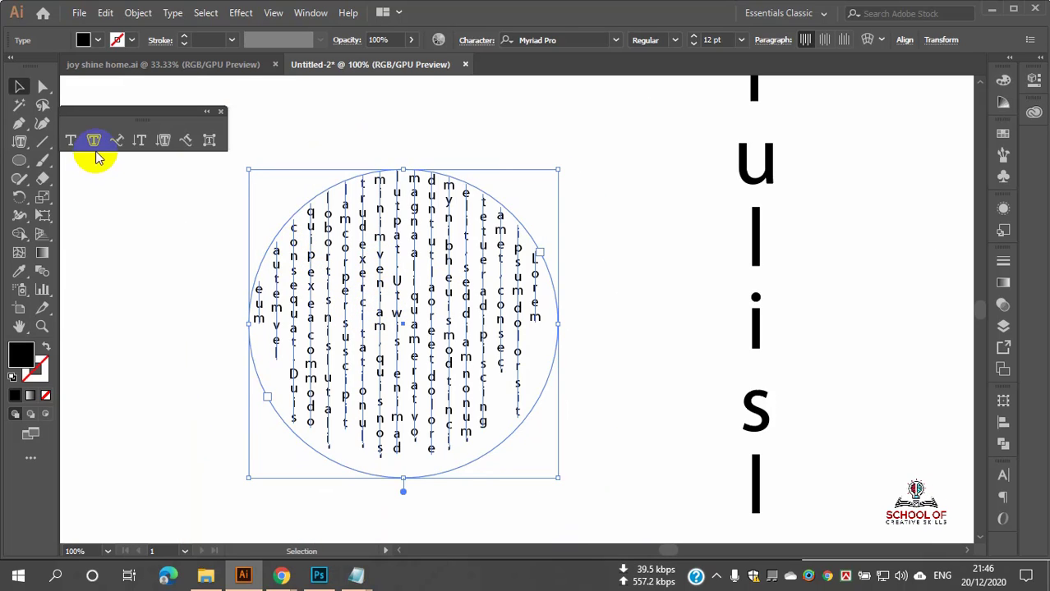
double_click(395, 281)
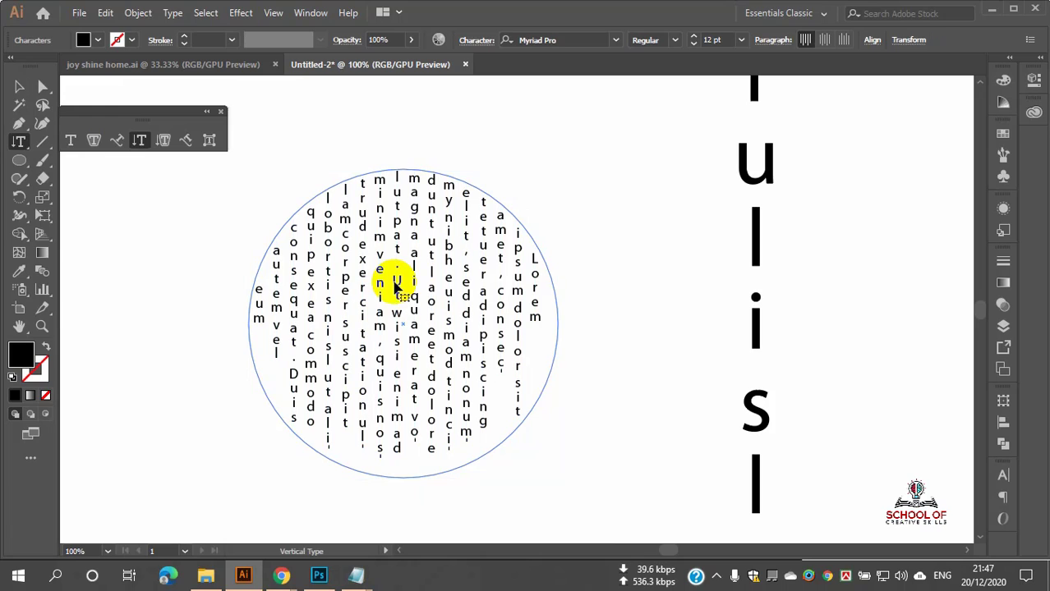
left_click_drag(395, 282, 383, 209)
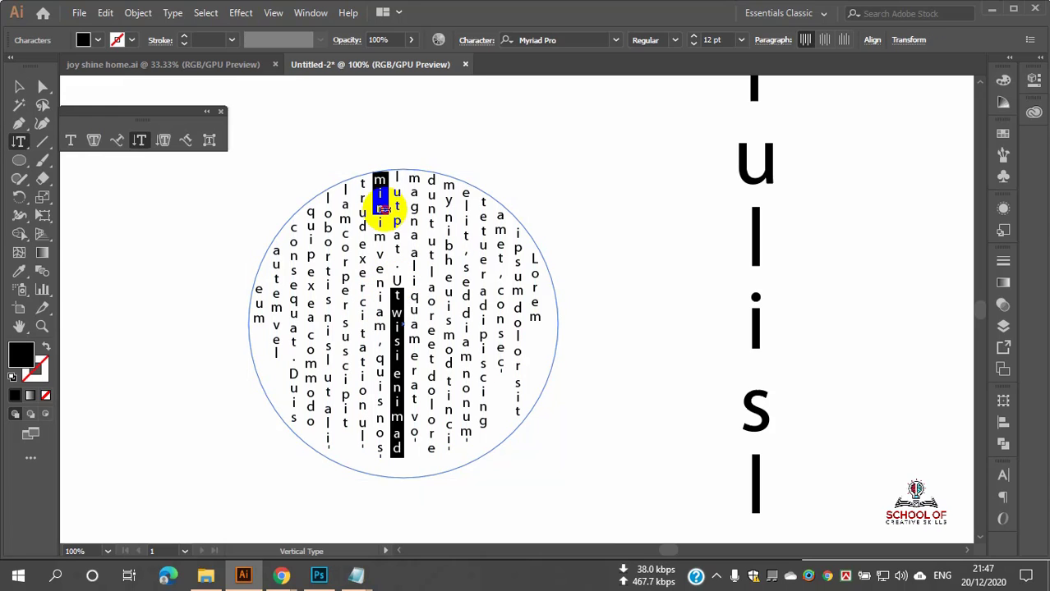
left_click(421, 223)
left_click_drag(324, 186, 431, 361)
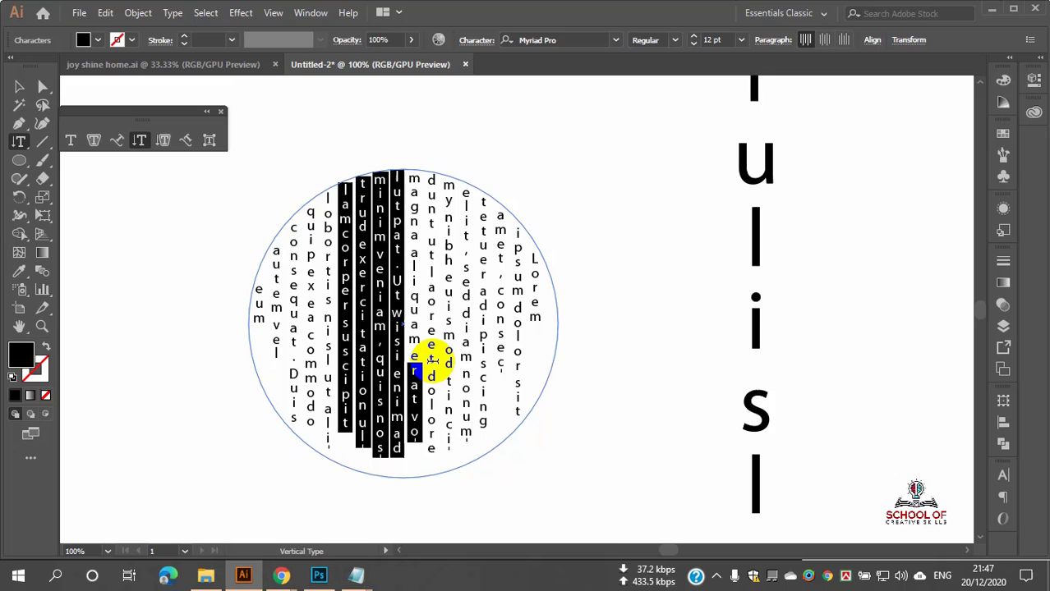
Step: Delete the placeholder-filled circle and draw a new unfilled 200 px circle
left_click(25, 146)
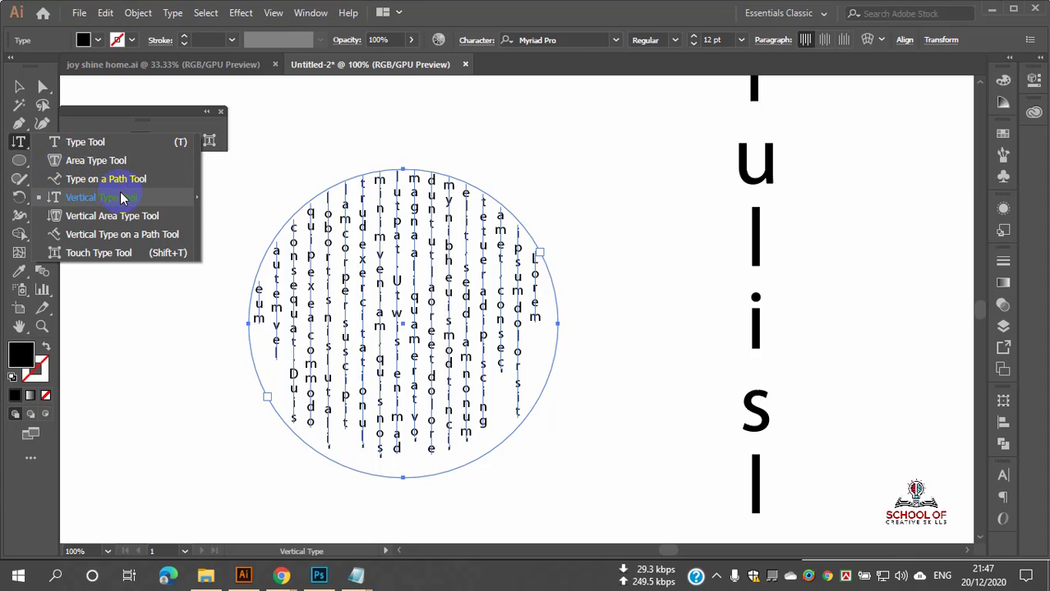
left_click(326, 362)
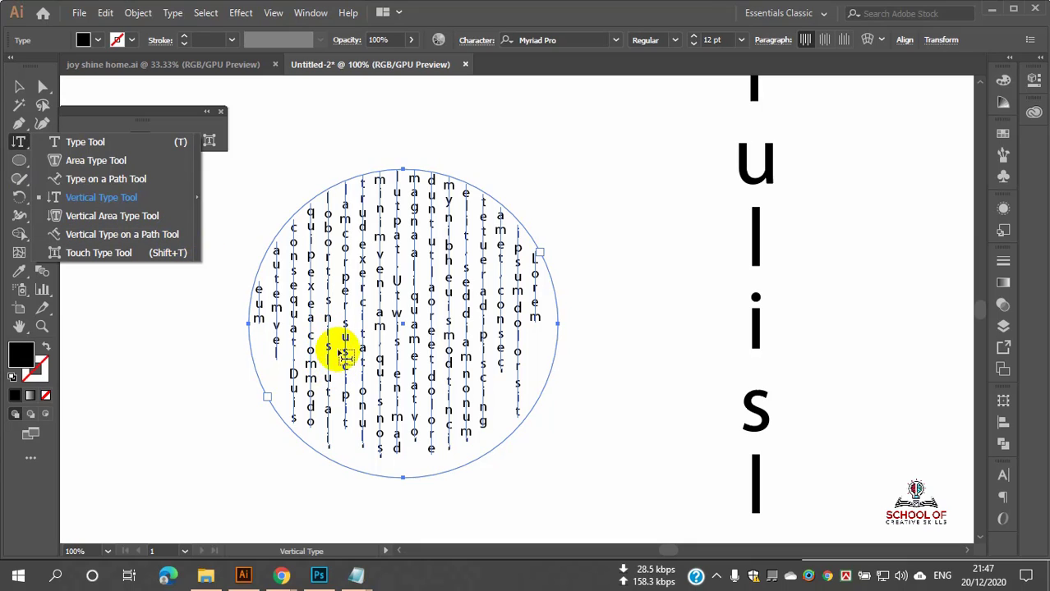
left_click(109, 222)
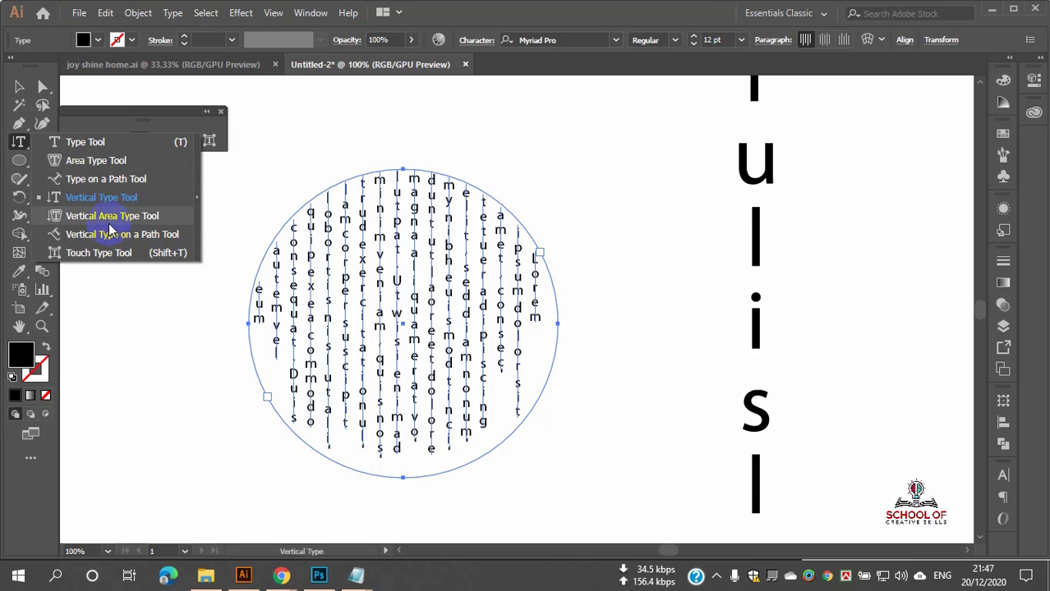
left_click(19, 86)
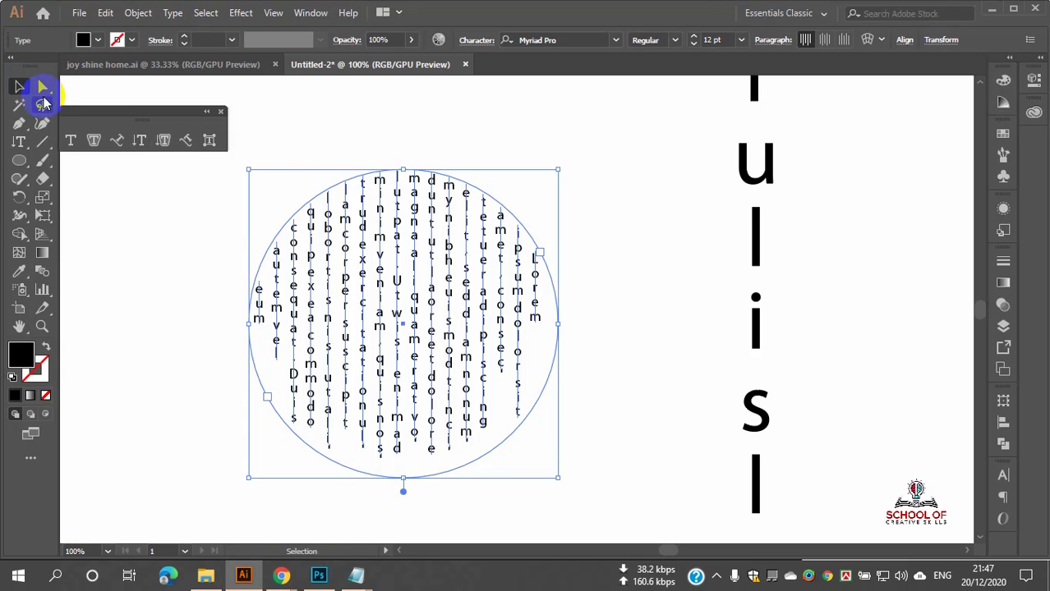
key("Delete")
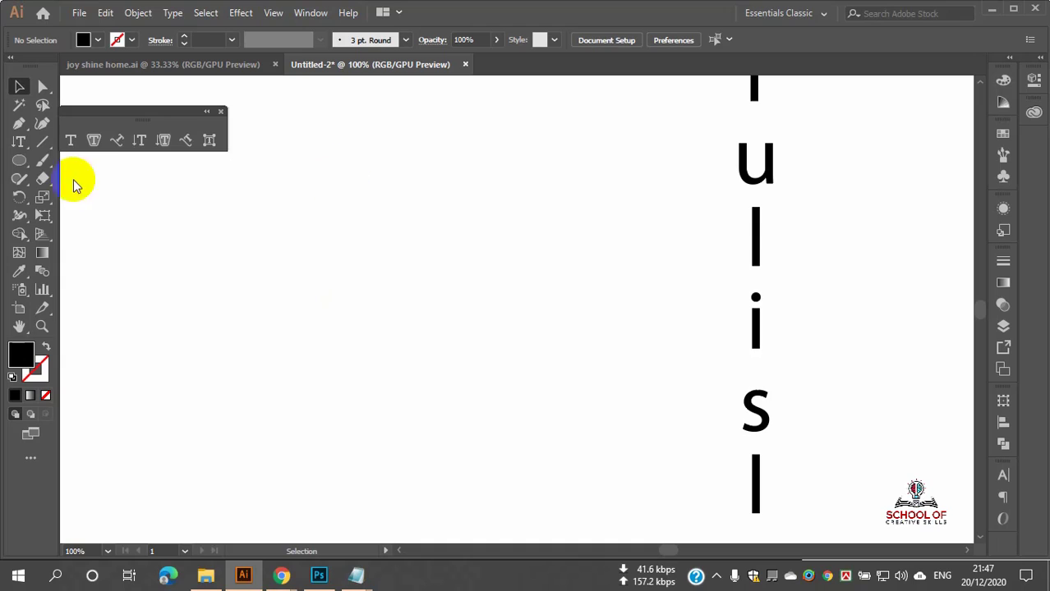
left_click(28, 164)
mouse_move(399, 240)
left_mouse_down()
mouse_move(508, 357)
mouse_move(639, 457)
left_mouse_up()
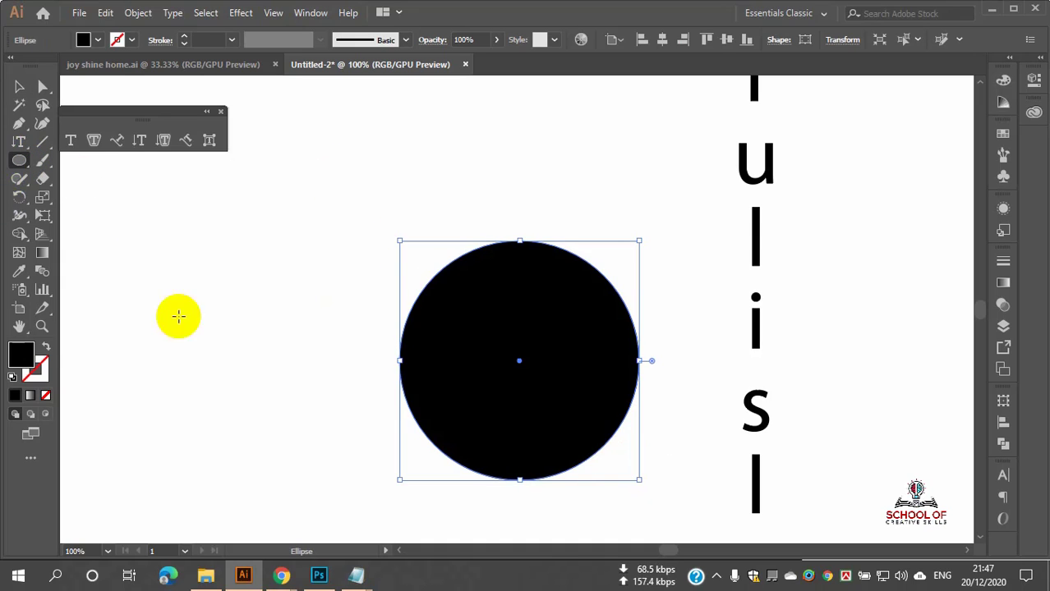
left_click(46, 346)
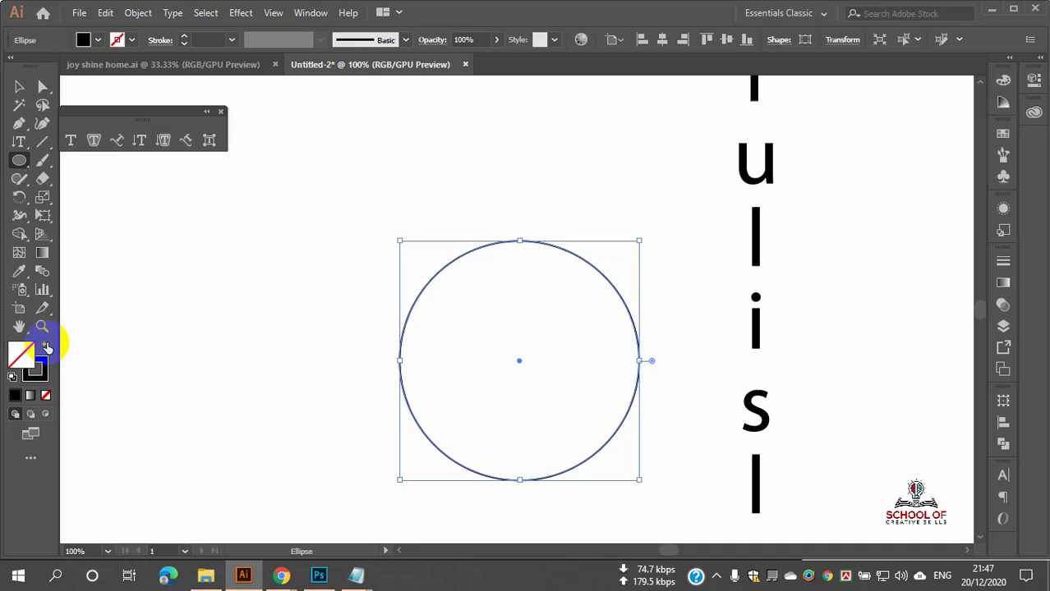
Step: Flow placeholder text vertically around the circle's edge with Vertical Type on a Path
left_click(18, 141)
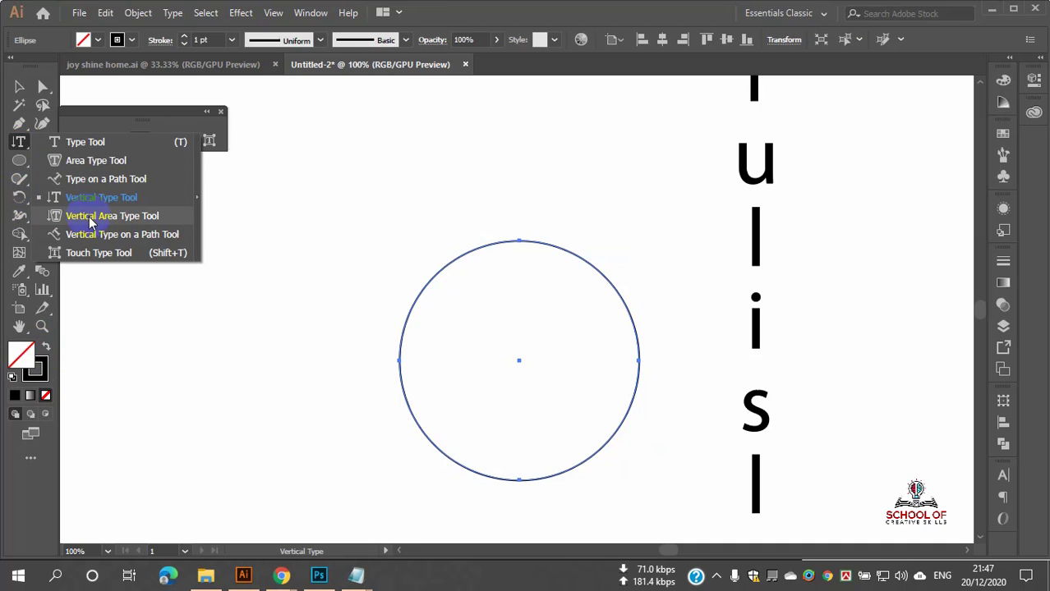
left_click(110, 236)
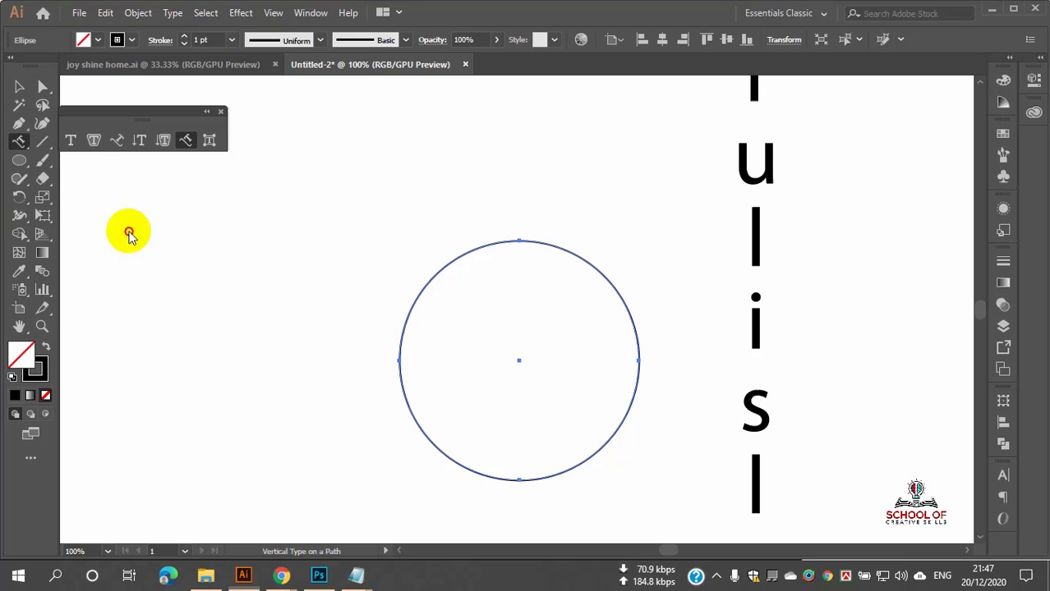
left_click(428, 280)
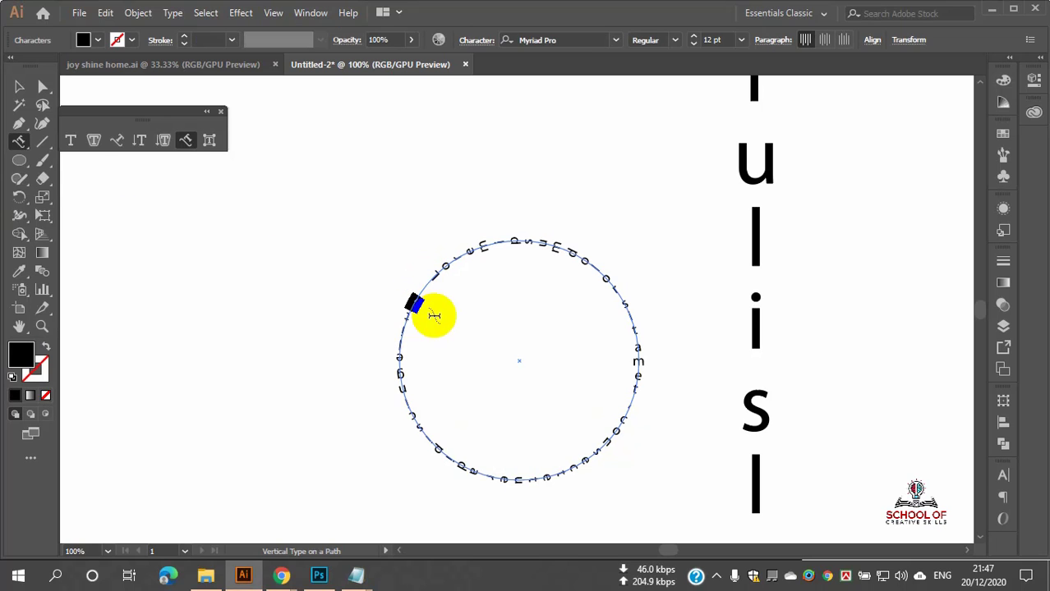
scroll(453, 268, "up", 6)
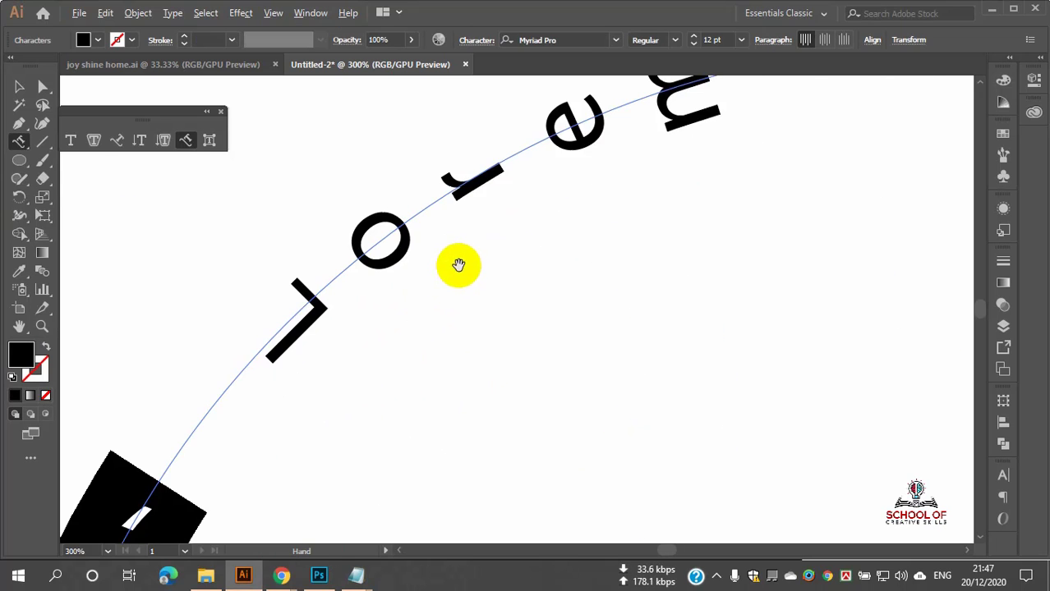
scroll(445, 262, "down", 2)
scroll(443, 261, "down", 2)
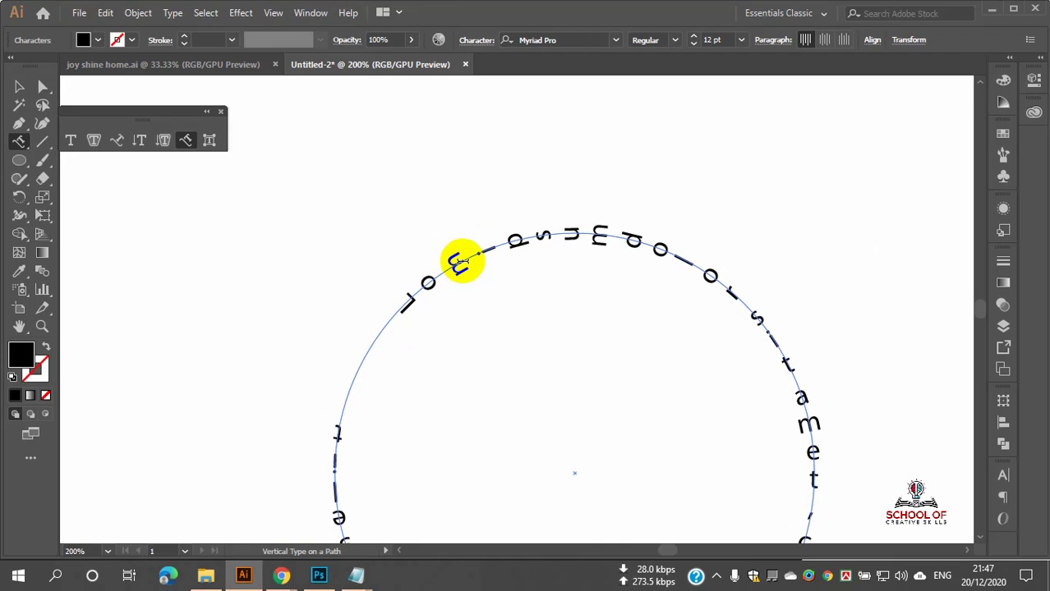
Step: Type 'ghhhhhhhhhhhhhhhhhhhhhhhhhhh' over the path text, delete it, and undo to restore the placeholder
type("ghhhhhh")
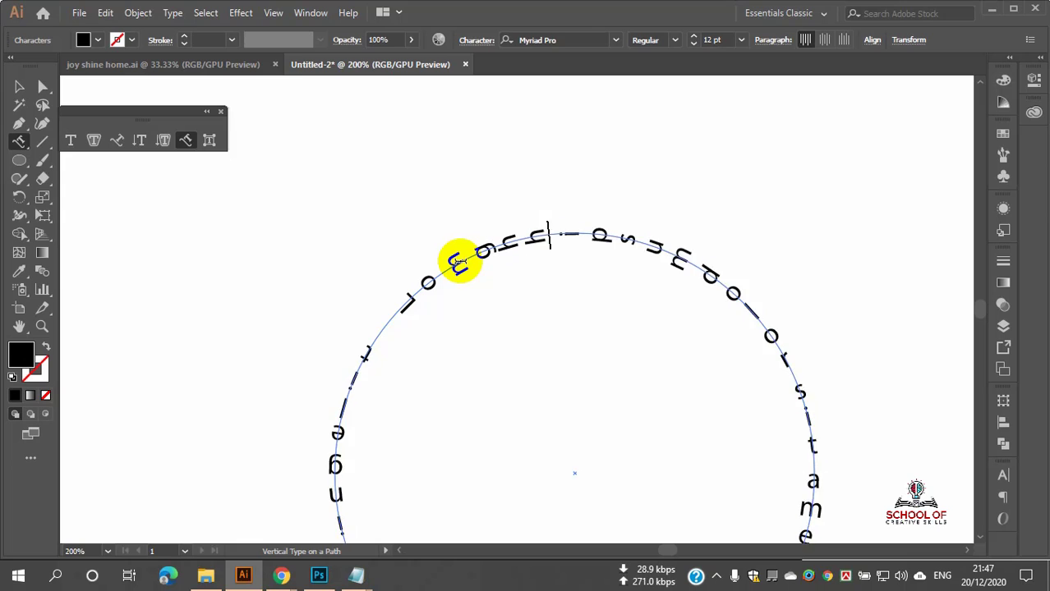
type("hhhhhhhhhhhhhhhhhhhhh")
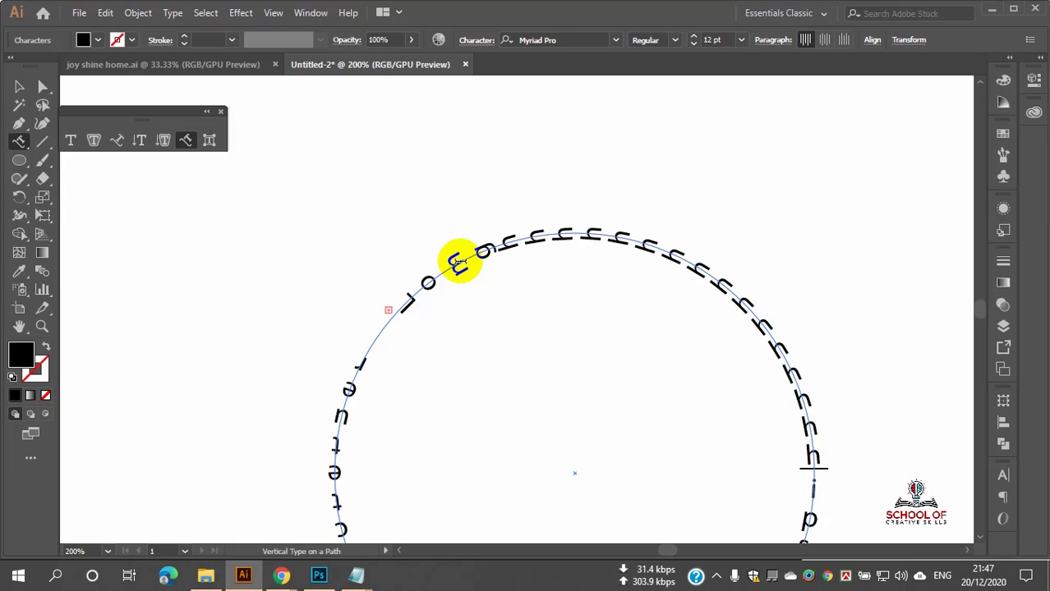
key("BackSpace")
key("BackSpace")
key("BackSpace")
key("BackSpace")
key("BackSpace")
key("BackSpace")
key("BackSpace")
key("BackSpace")
key("BackSpace")
key("BackSpace")
key("BackSpace")
key("BackSpace")
key("BackSpace")
key("BackSpace")
key("BackSpace")
key("BackSpace")
key("BackSpace")
key("BackSpace")
key("BackSpace")
key("BackSpace")
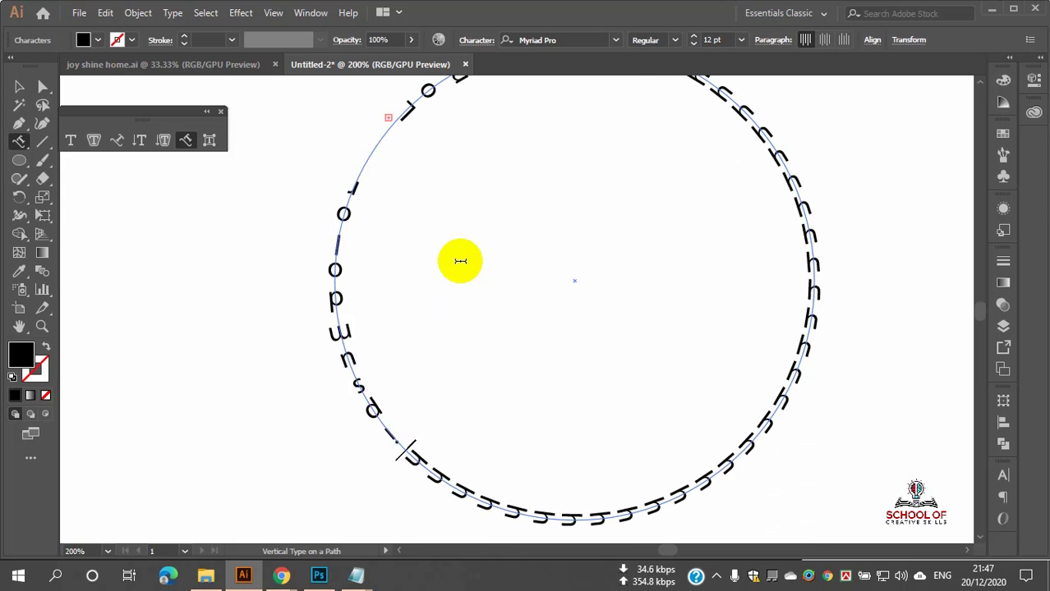
key("ctrl+z")
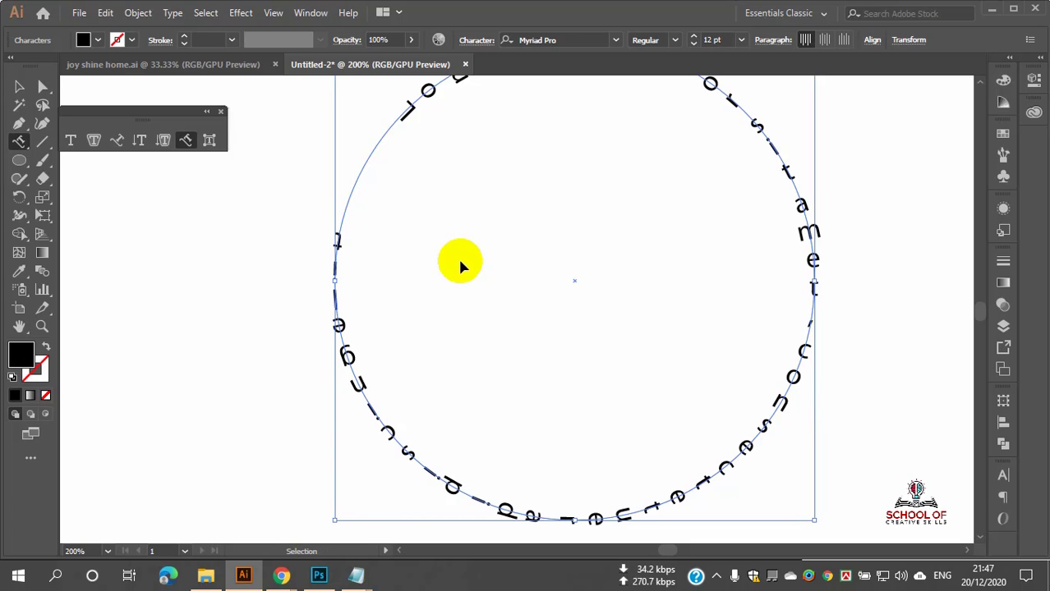
scroll(492, 307, "up", 5)
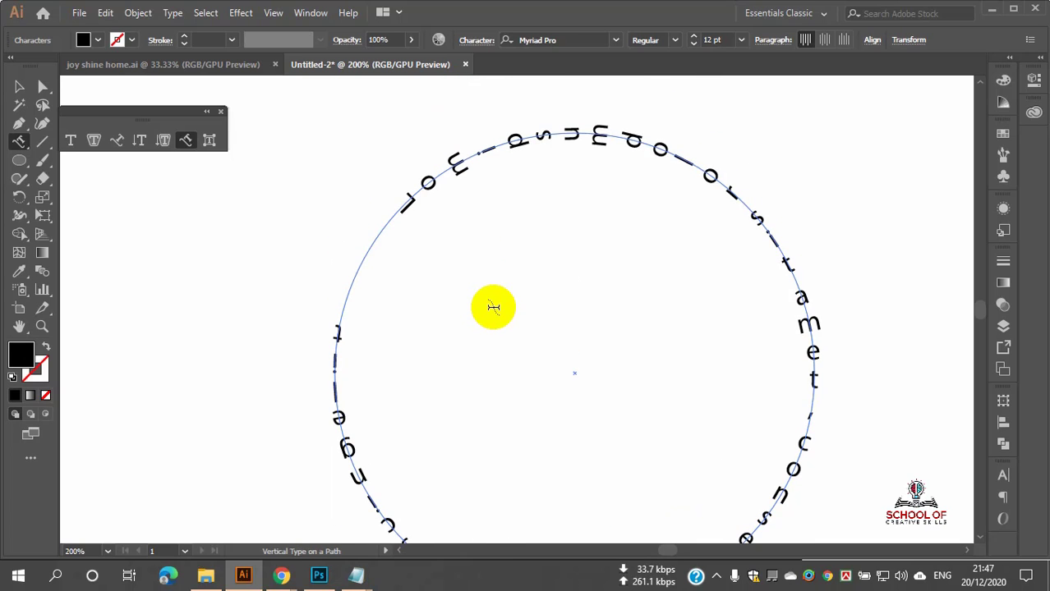
scroll(523, 301, "down", 4)
scroll(523, 292, "up", 2)
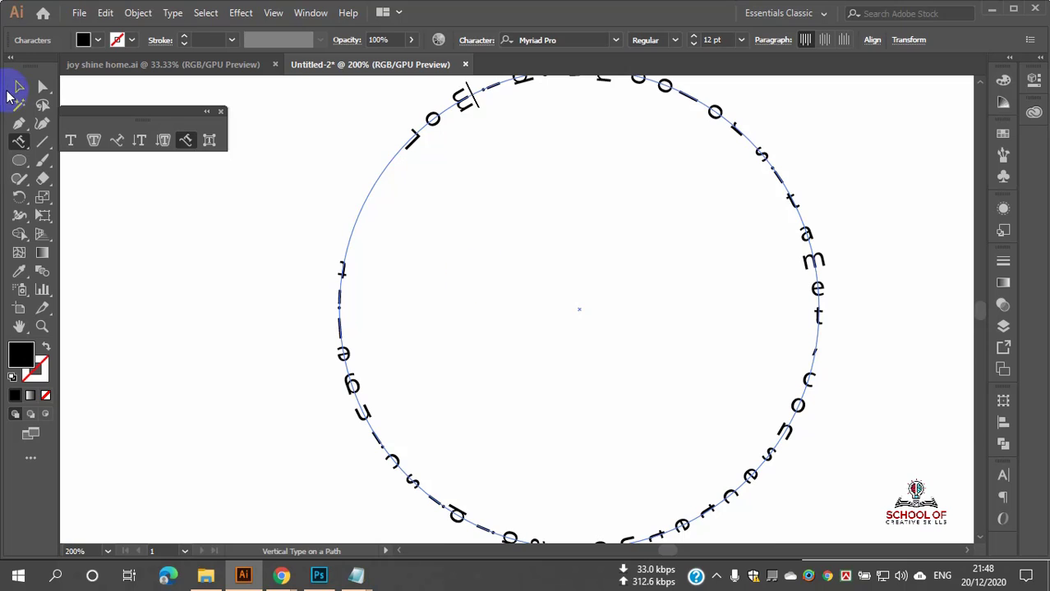
Step: Slide the path text's start bracket around the circle, then marquee-select the circular text
left_click(19, 87)
scroll(386, 197, "down", 2)
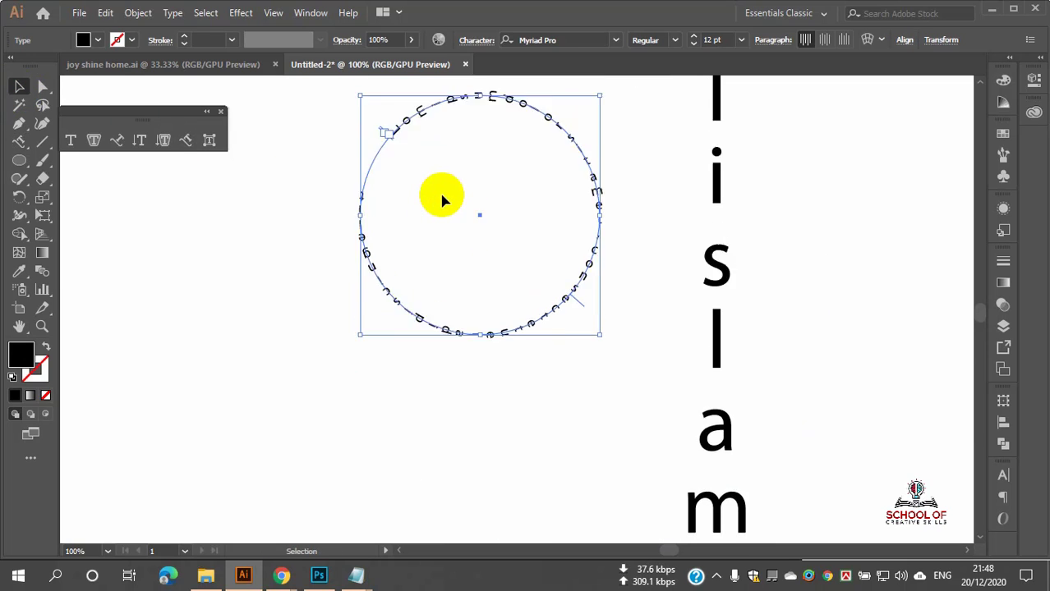
scroll(439, 238, "up", 1)
scroll(622, 374, "up", 1)
scroll(624, 381, "up", 1)
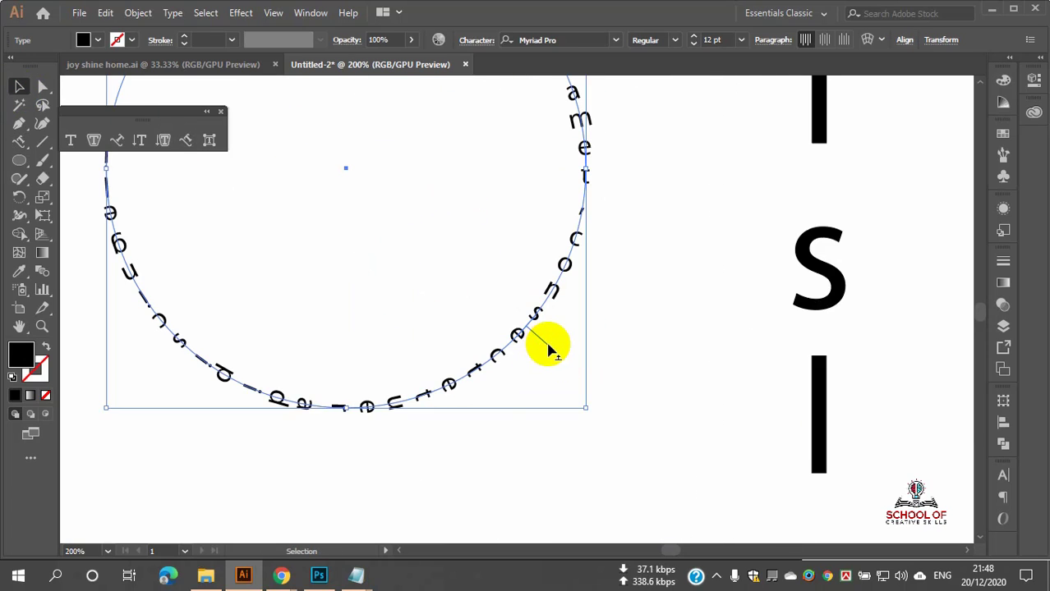
scroll(548, 351, "down", 1)
left_click_drag(550, 351, 410, 266)
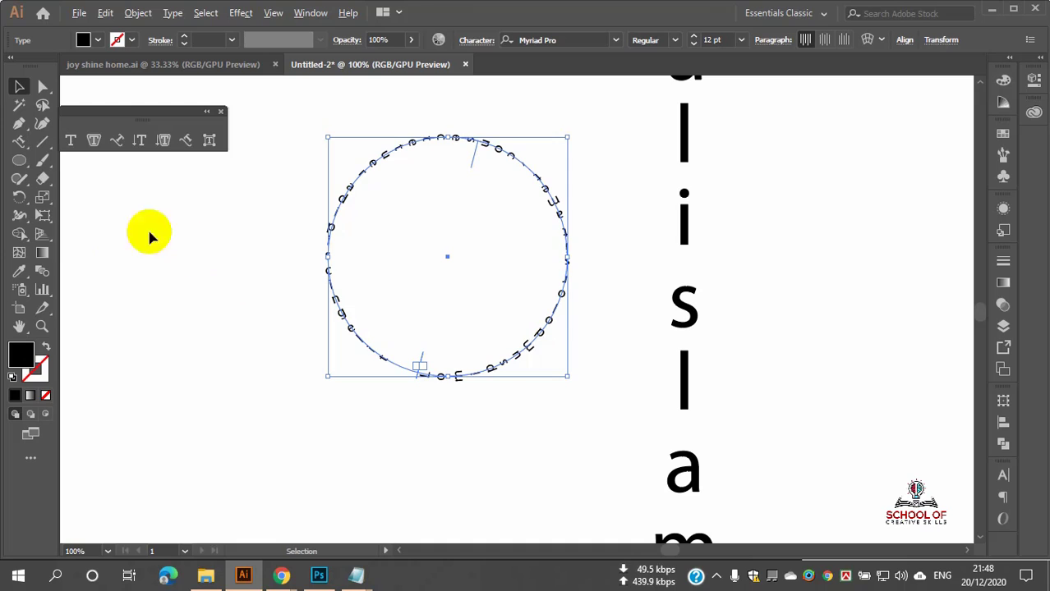
left_click(229, 237)
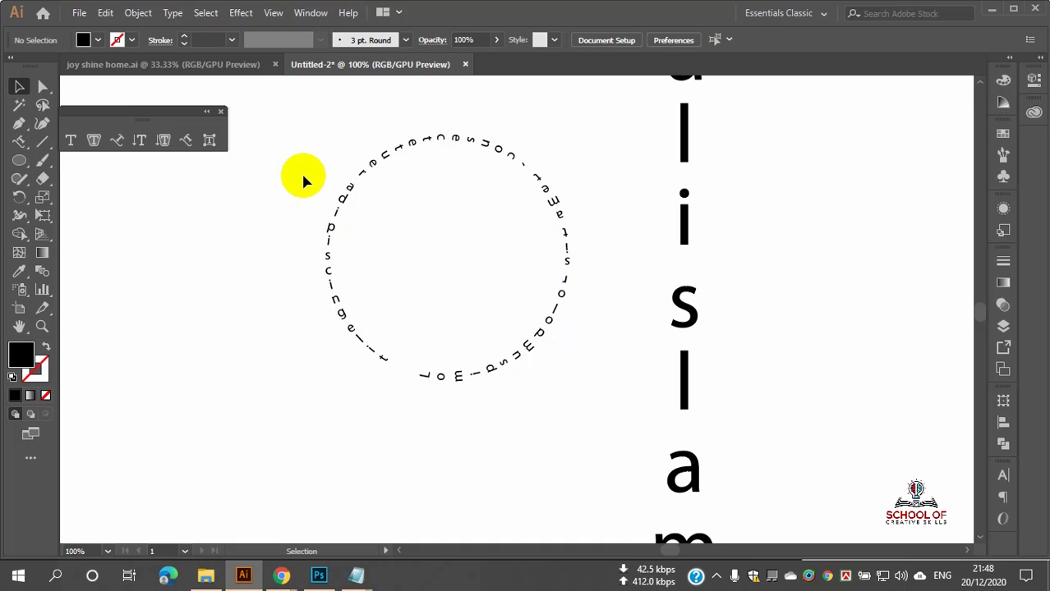
left_click_drag(302, 175, 418, 306)
key("Delete")
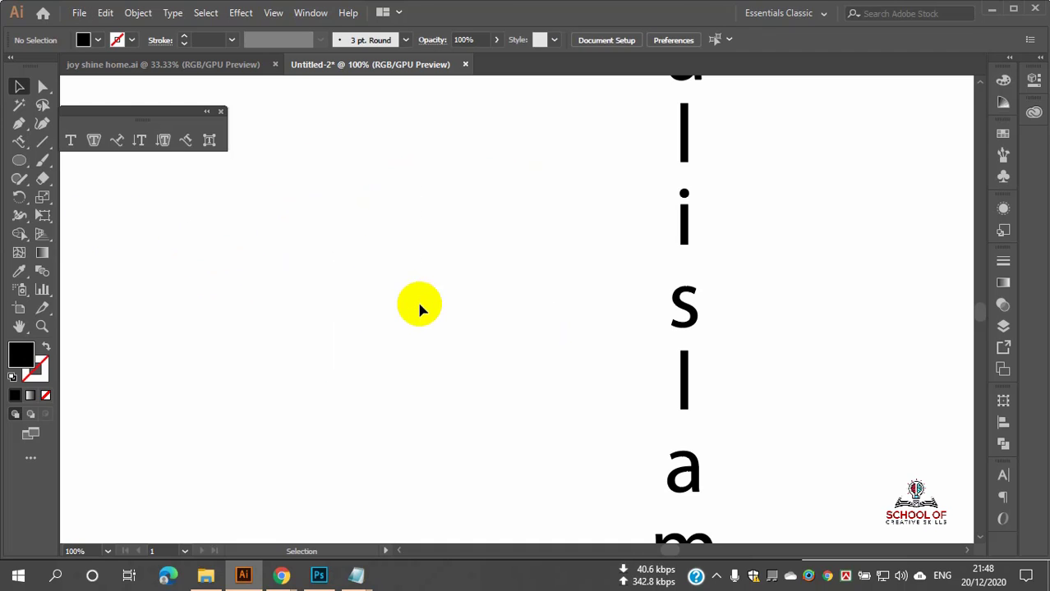
left_click(19, 161)
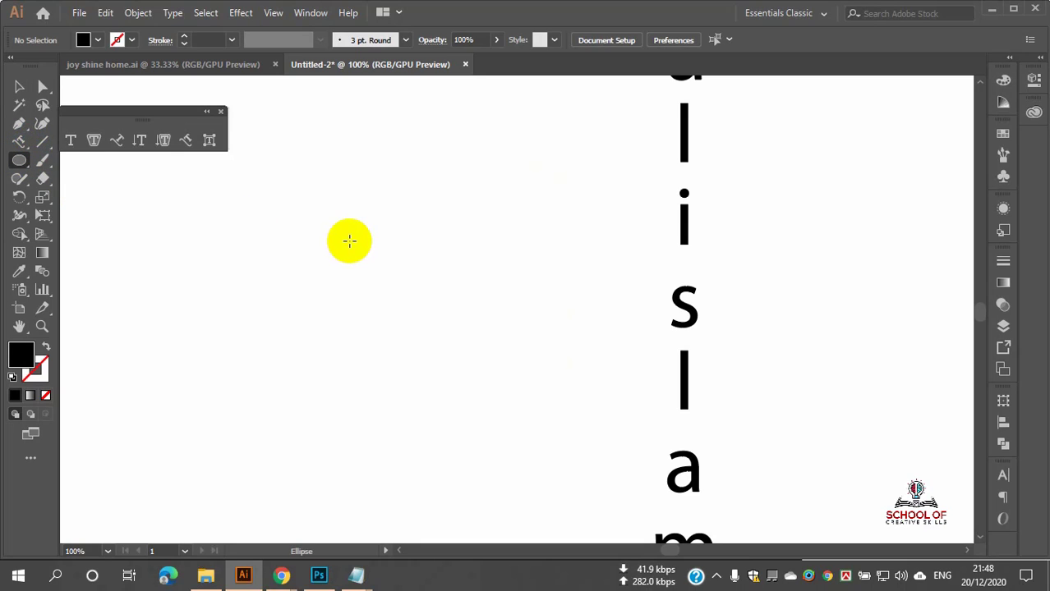
left_click_drag(354, 240, 518, 380)
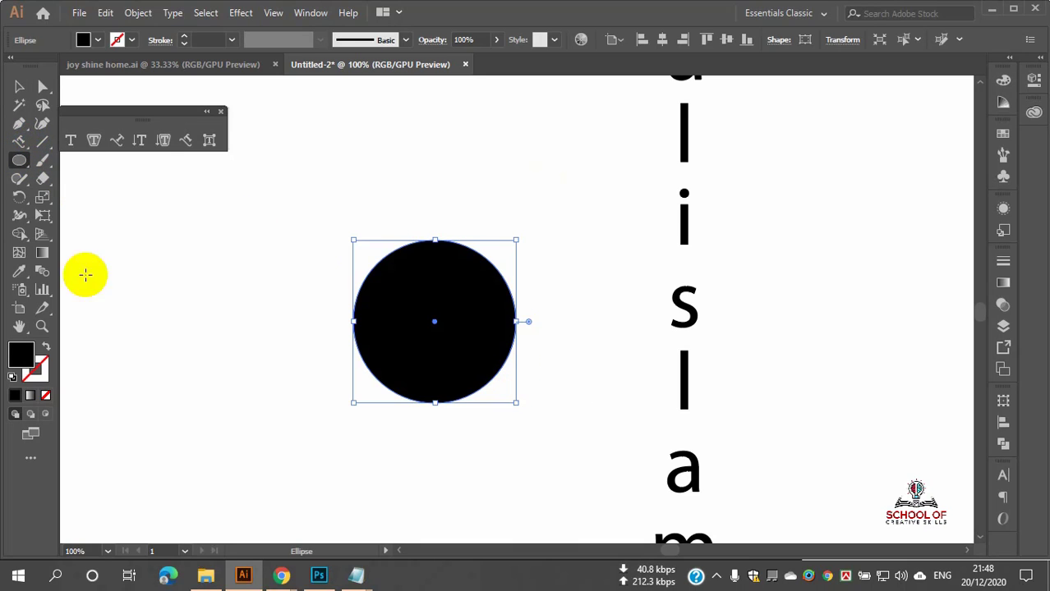
left_click(45, 346)
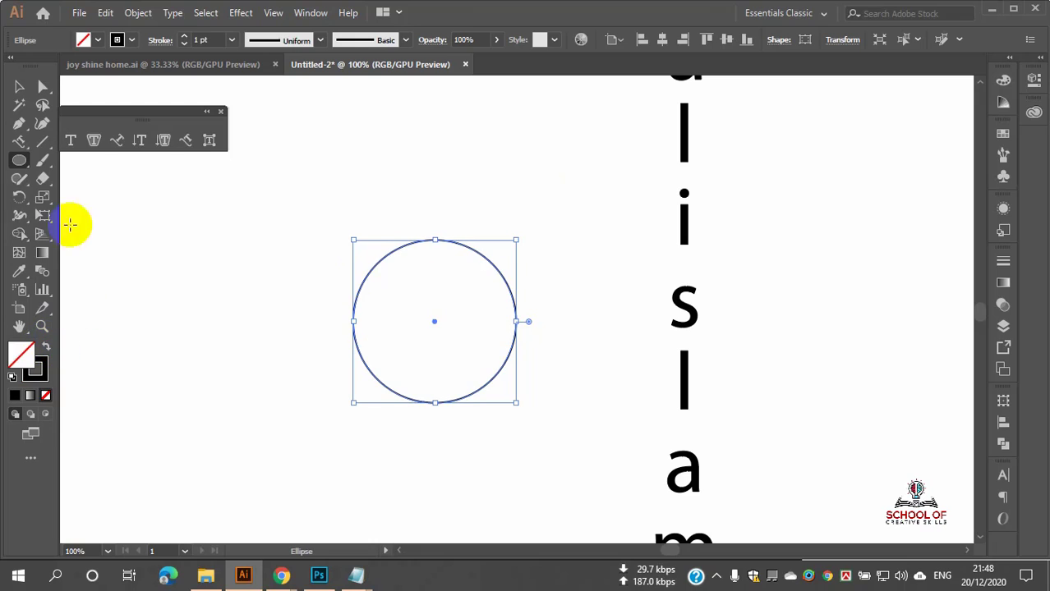
left_click_drag(19, 161, 62, 219)
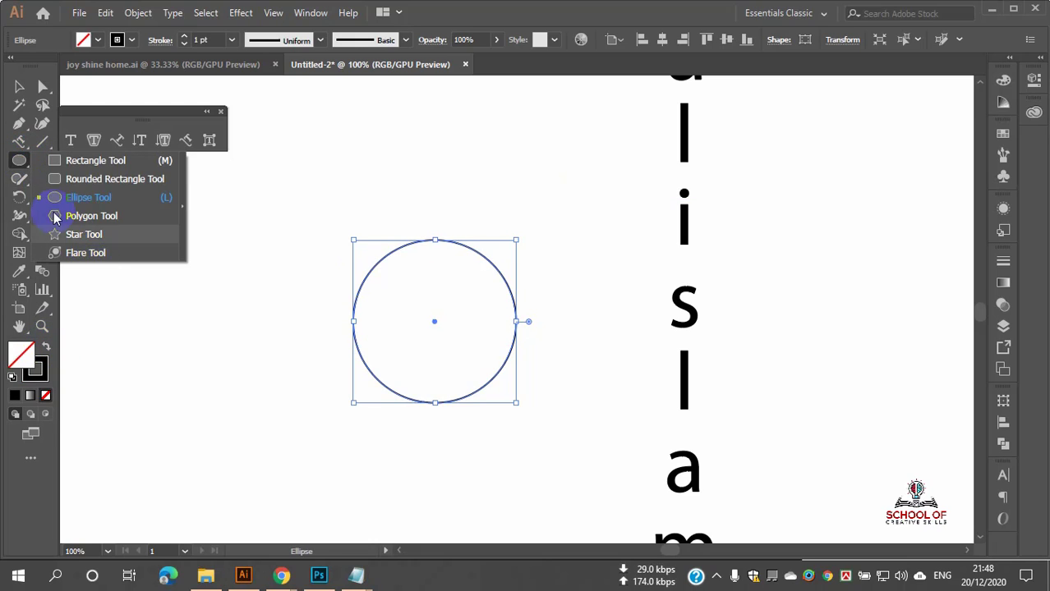
left_click_drag(18, 143, 71, 259)
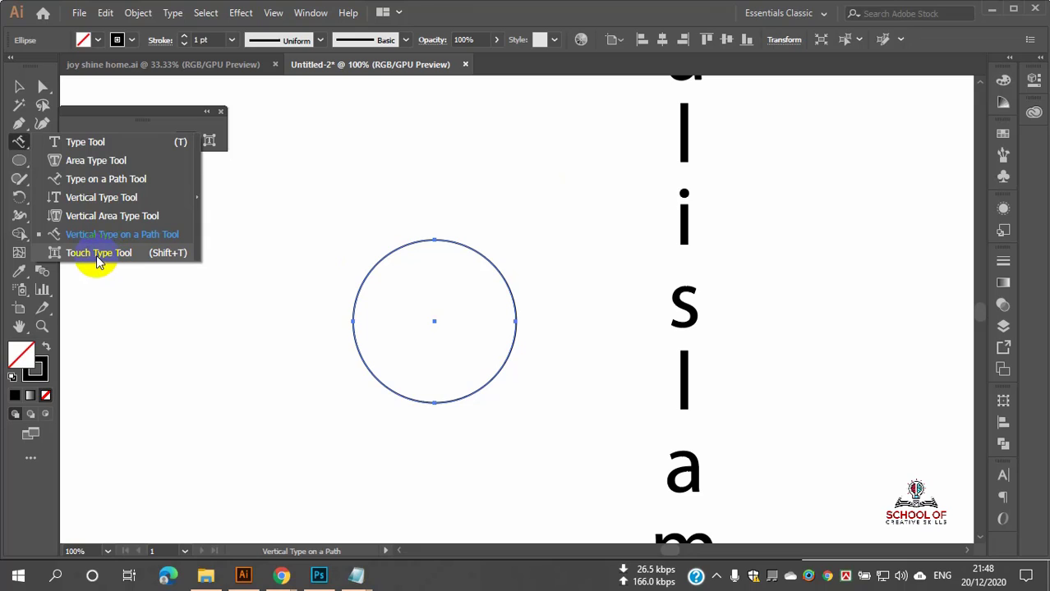
left_click(19, 87)
left_click(258, 237)
left_click(502, 357)
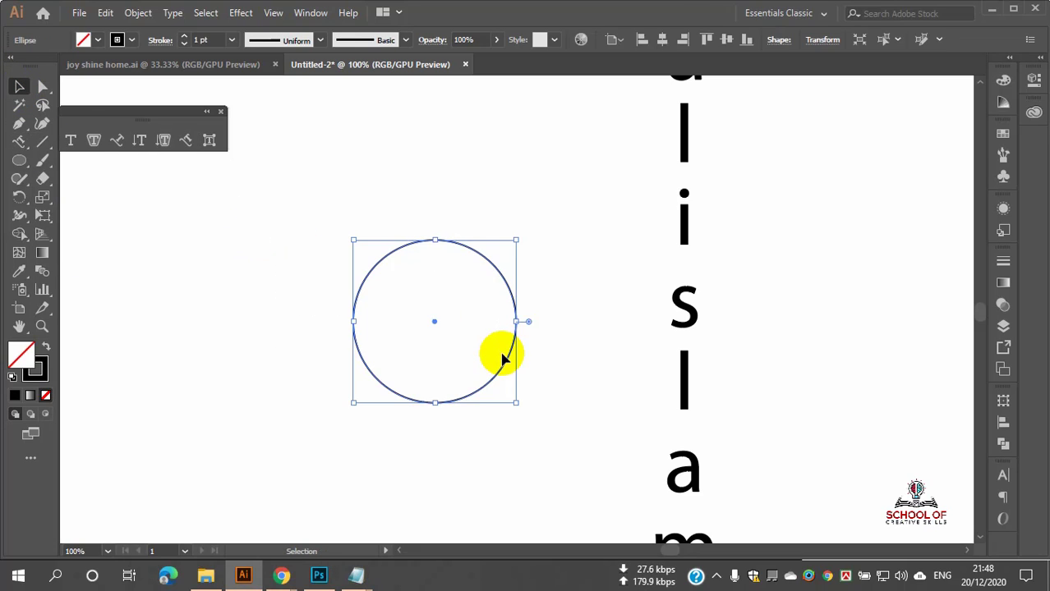
key("Delete")
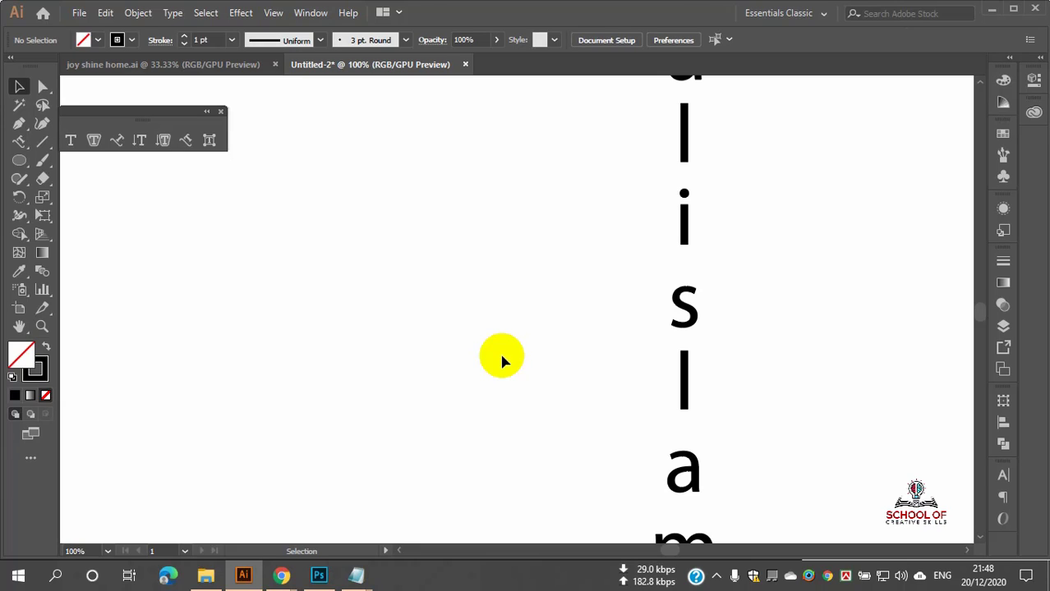
Step: Marquee-select and delete the vertical column of letters
scroll(624, 325, "down", 2)
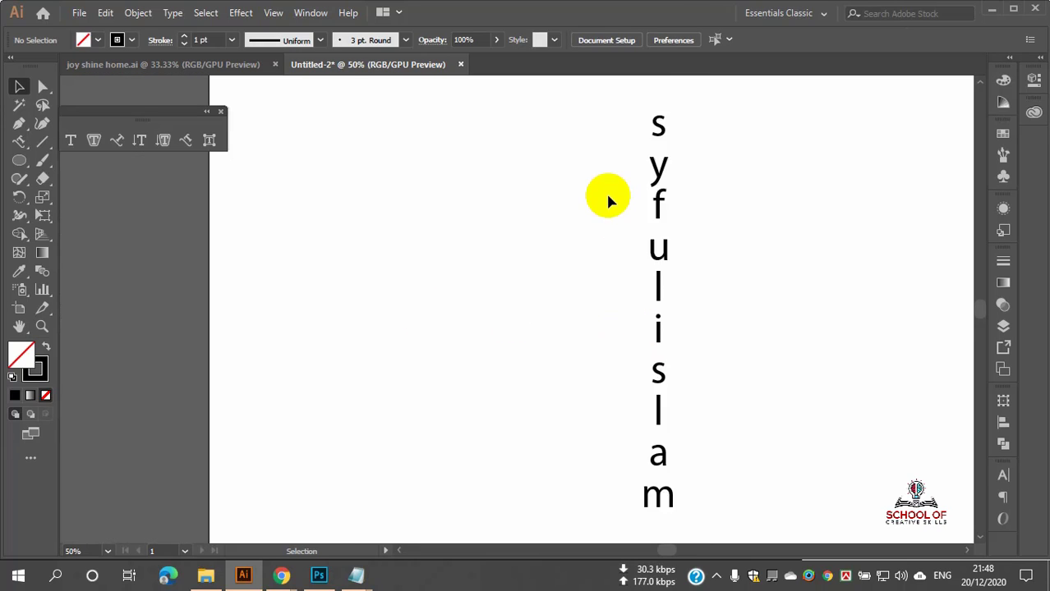
scroll(606, 192, "down", 2)
left_click_drag(585, 164, 722, 353)
key("Delete")
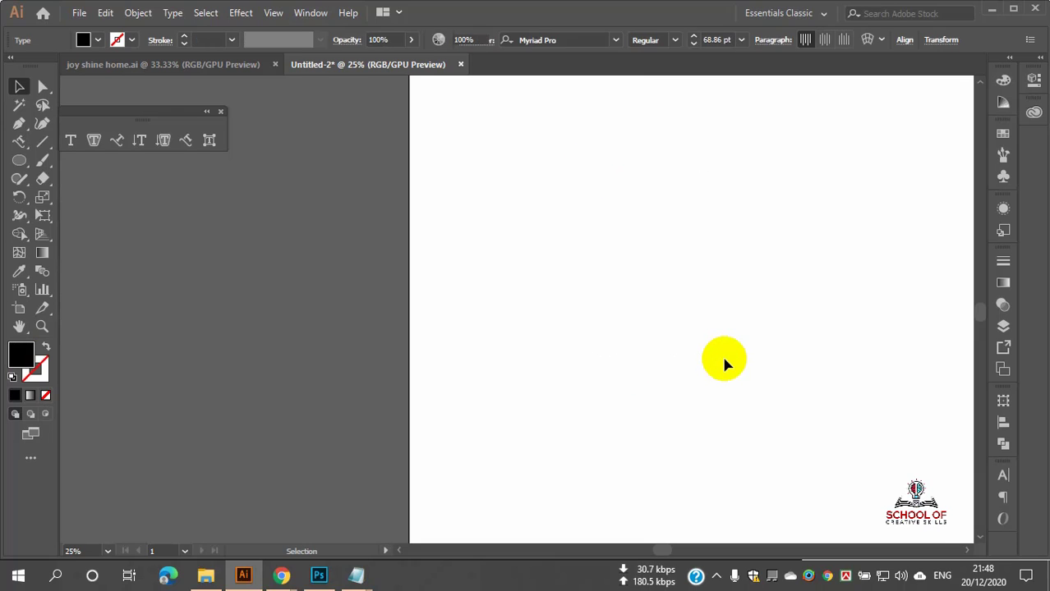
Step: Place a horizontal 'Lorem ipsum' placeholder line on the artboard with the Type tool
left_click(19, 141)
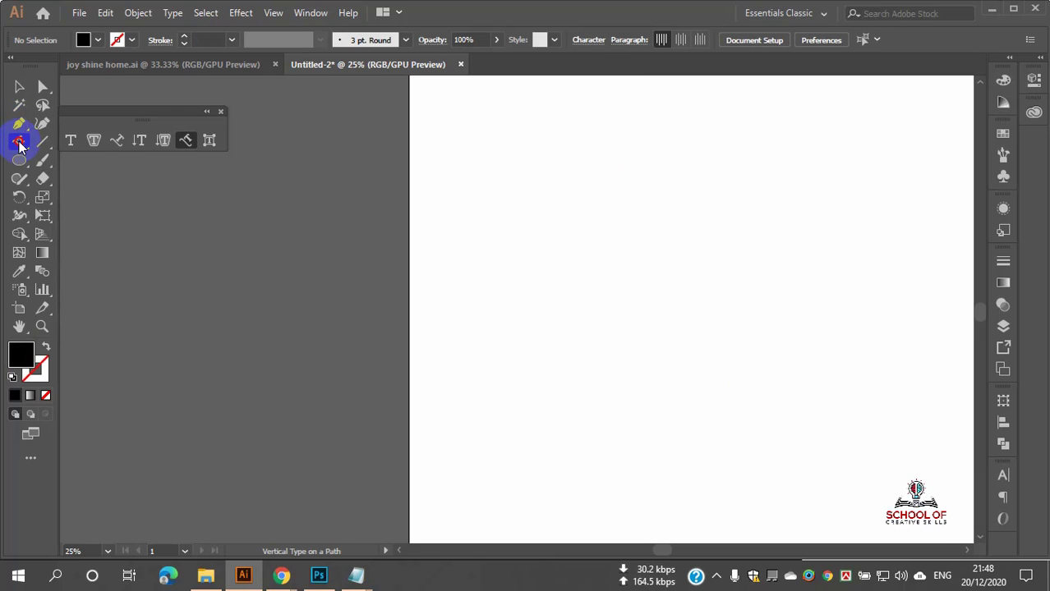
left_click_drag(19, 142, 70, 141)
scroll(690, 250, "up", 3)
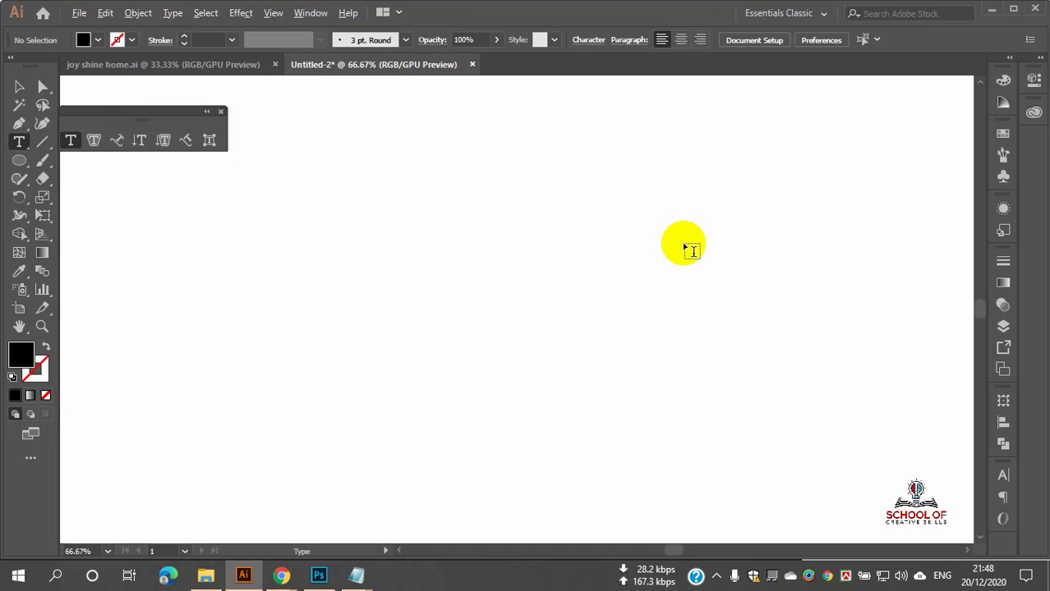
scroll(690, 251, "down", 4)
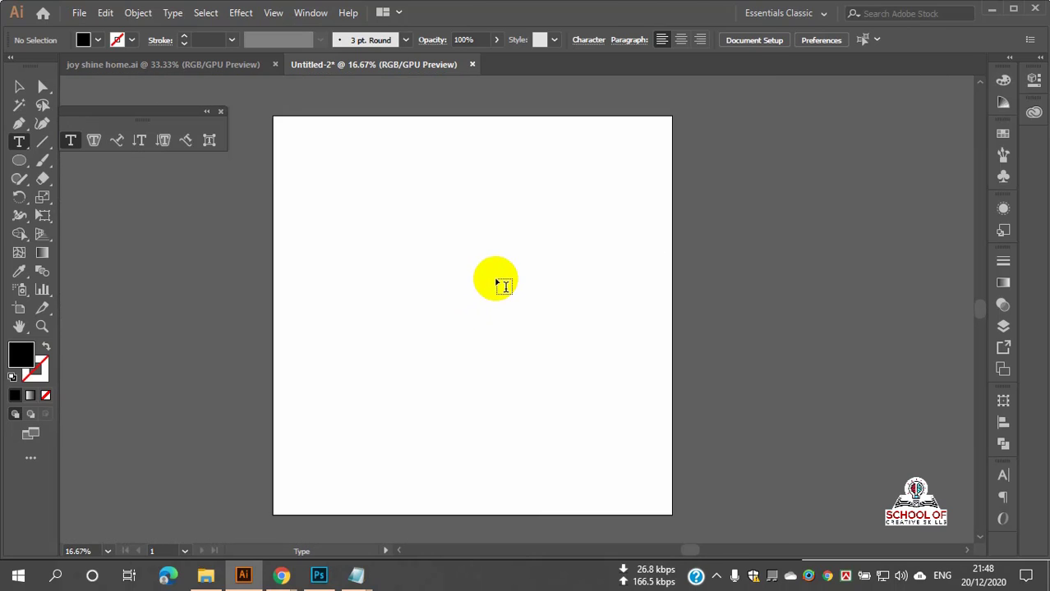
scroll(496, 284, "up", 1)
left_click(401, 255)
Step: Enlarge the Lorem ipsum text and move it left toward the artboard centre
left_click(19, 87)
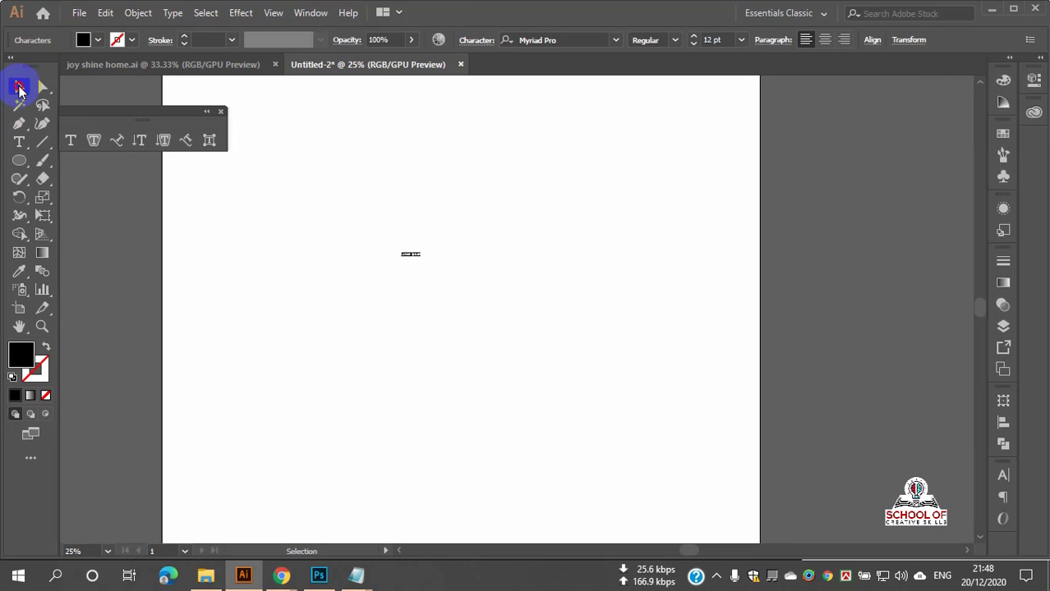
left_click_drag(419, 258, 715, 423)
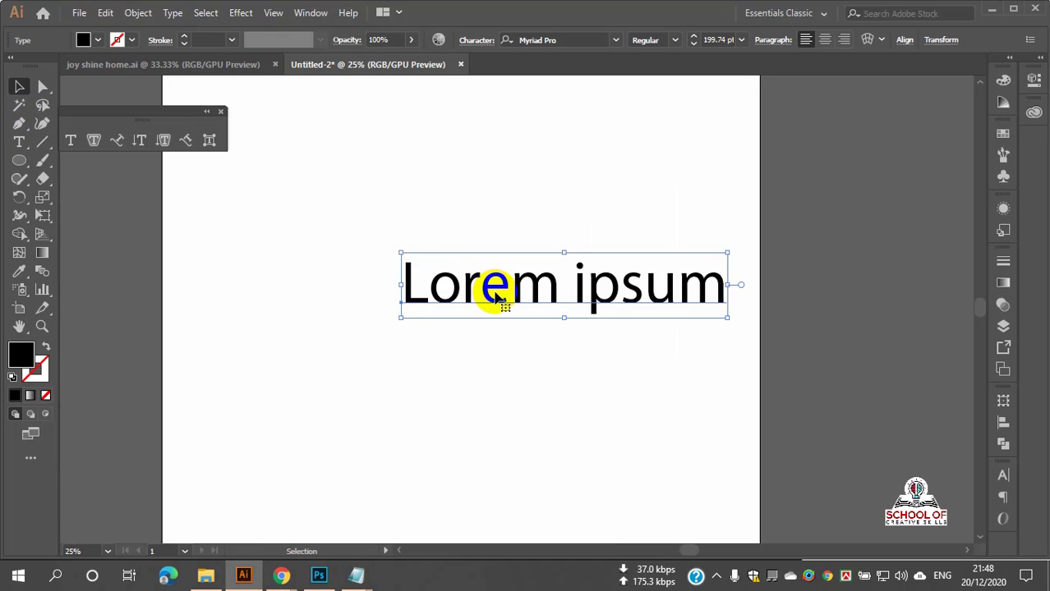
left_click_drag(493, 296, 434, 308)
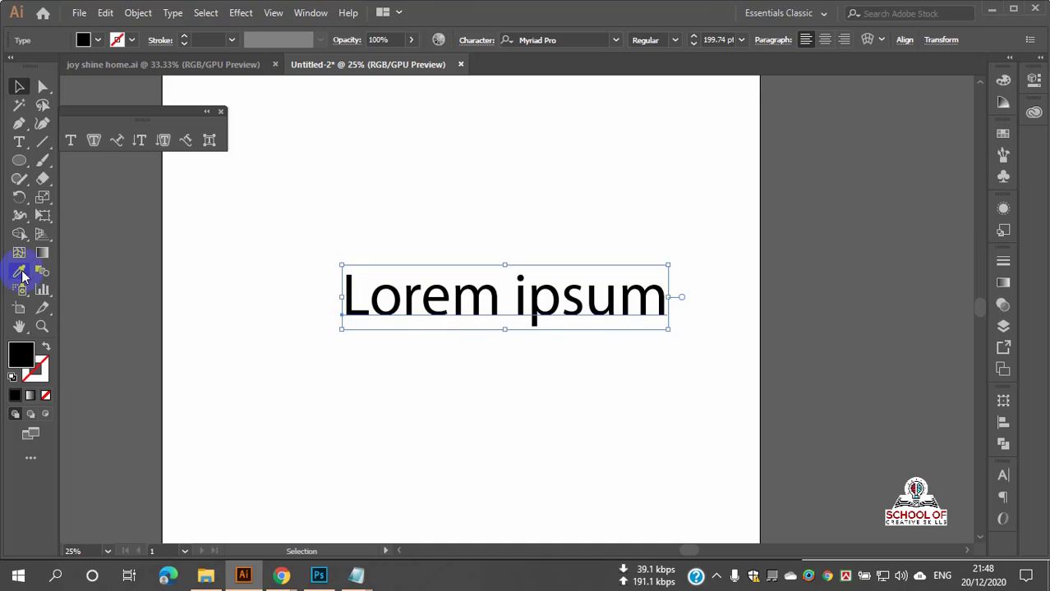
left_click(19, 141)
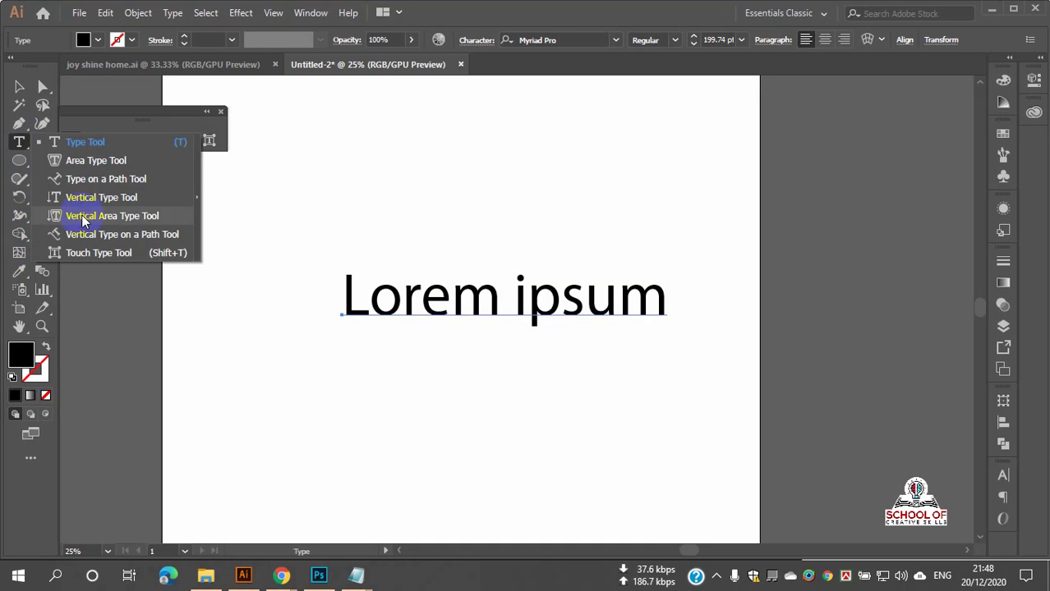
Step: With Touch Type, raise the letter o up into the corner of the L
left_click(86, 254)
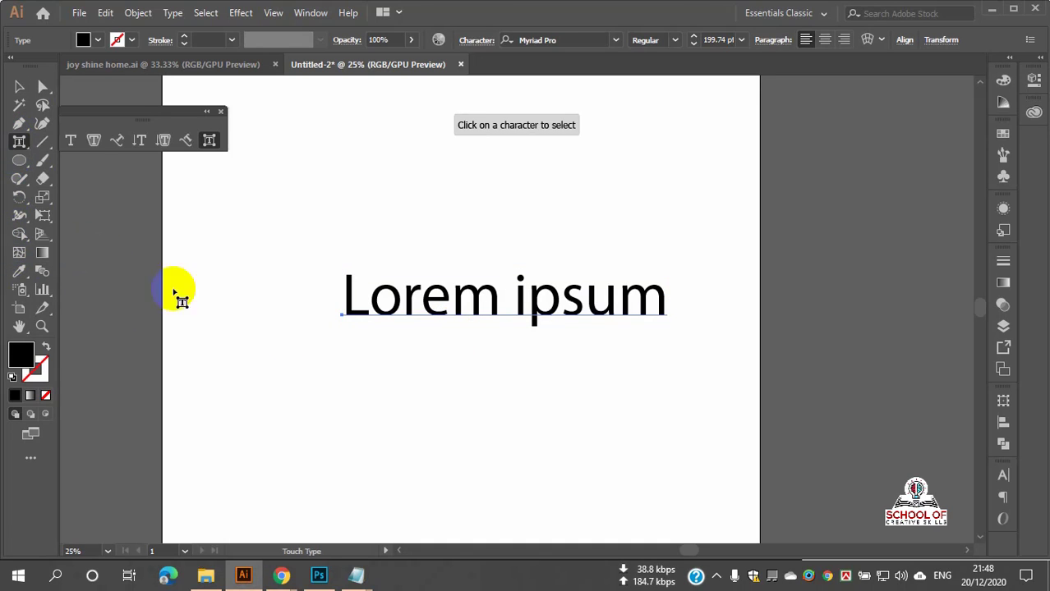
left_click(356, 307)
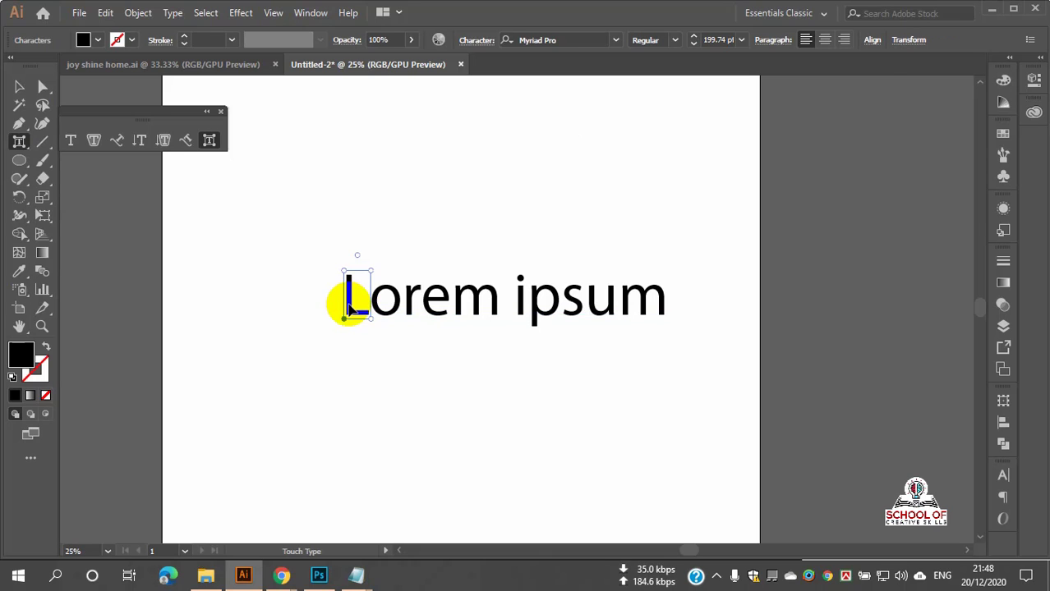
scroll(349, 308, "up", 4, "alt")
scroll(348, 309, "up", 1, "alt")
scroll(348, 310, "down", 2, "alt")
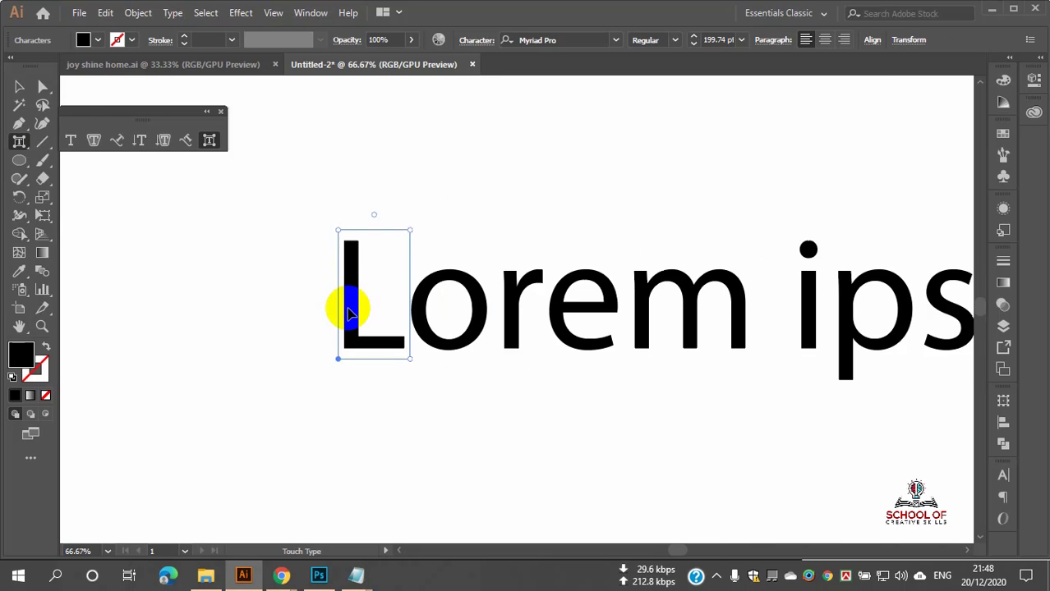
scroll(349, 312, "up", 1)
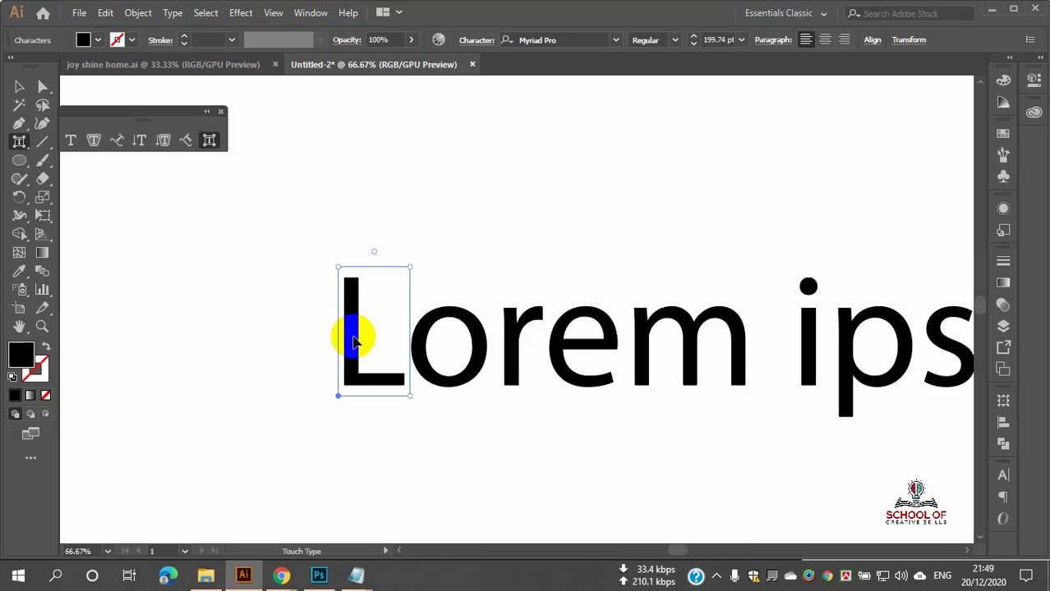
left_click(458, 316)
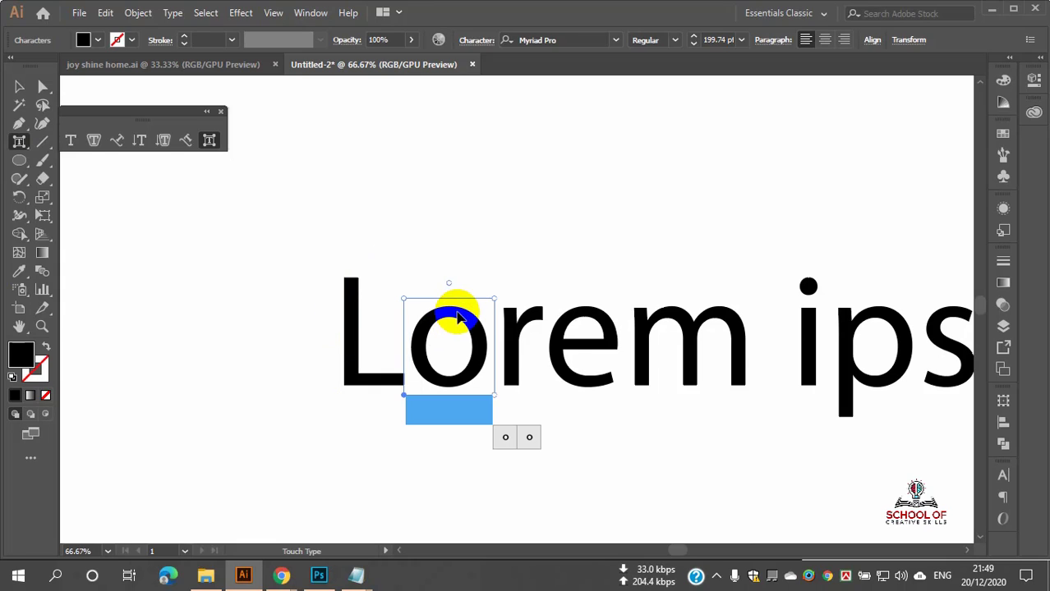
left_click(564, 322)
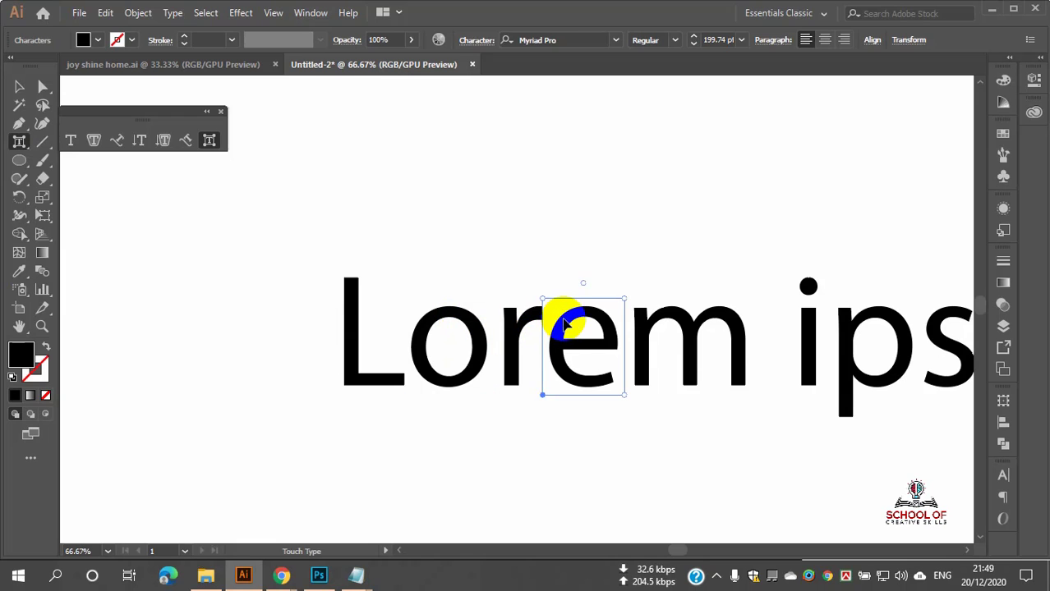
left_click(530, 325)
left_click(436, 315)
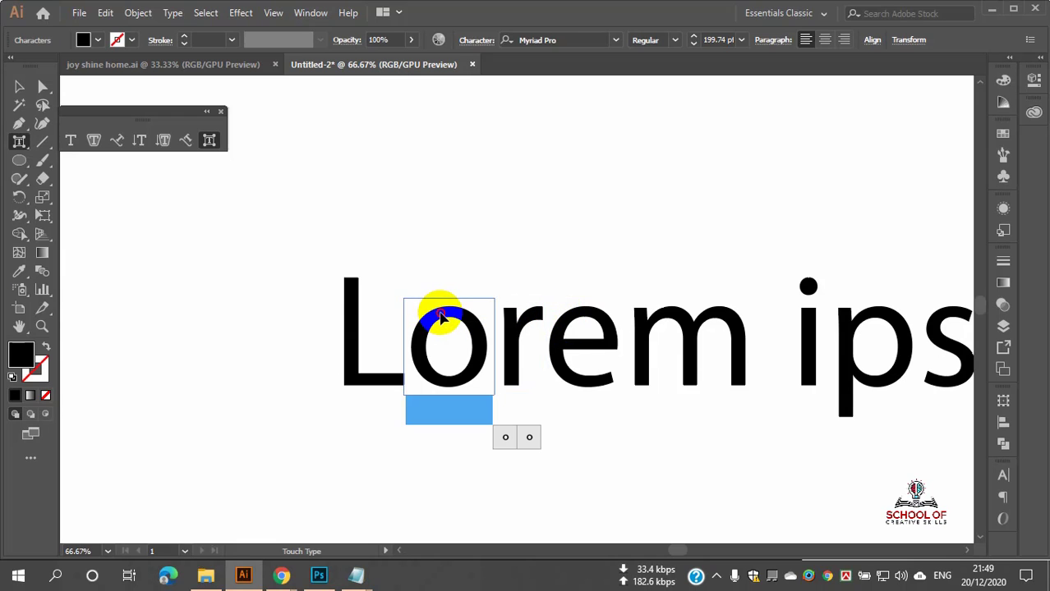
left_click_drag(441, 316, 400, 300)
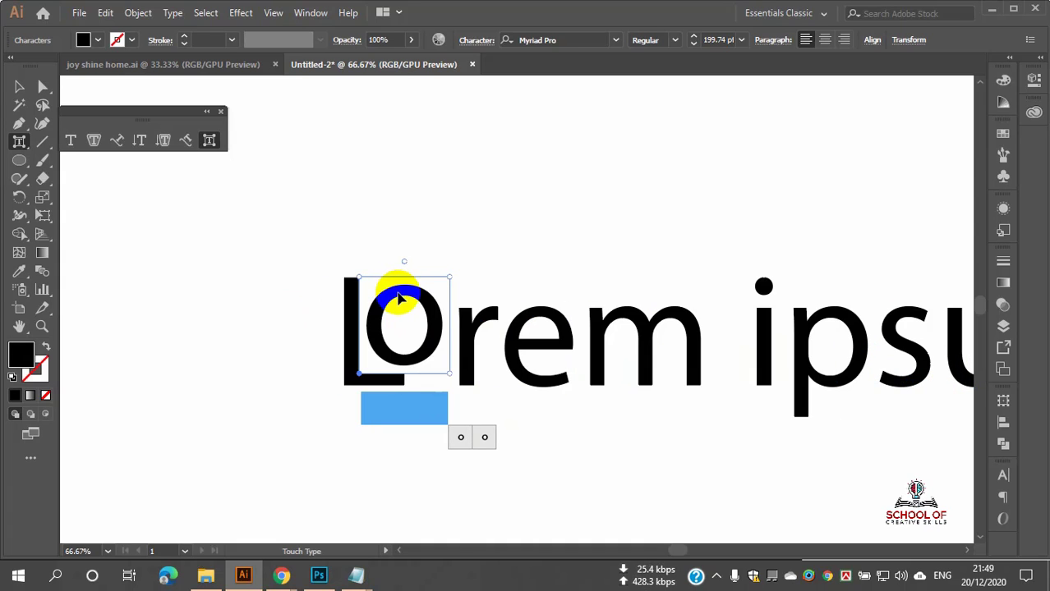
Step: Scale the letter r up to about 240 percent
left_click(481, 327)
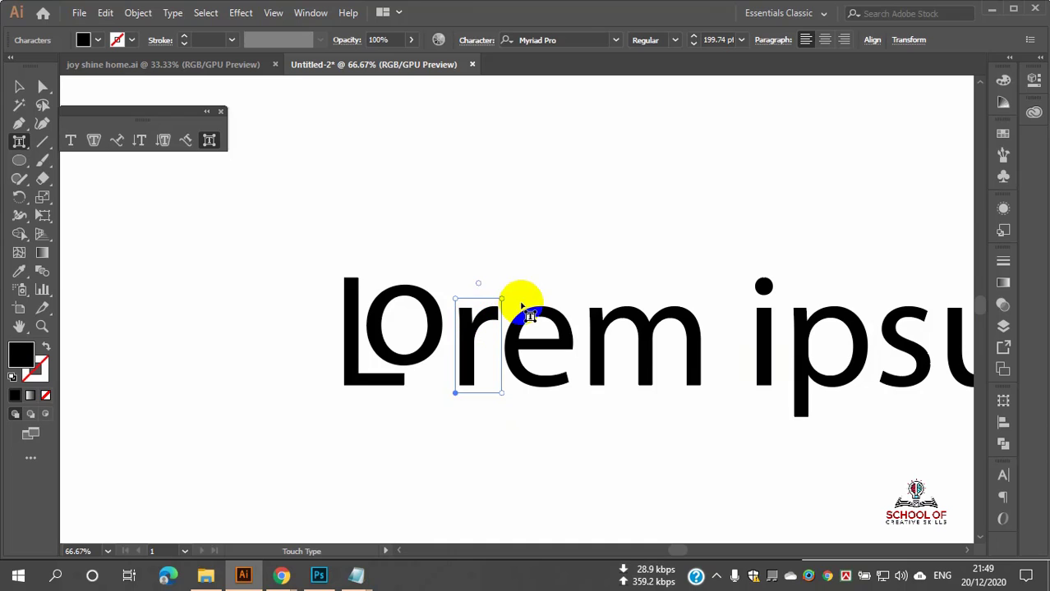
left_click_drag(502, 296, 611, 182)
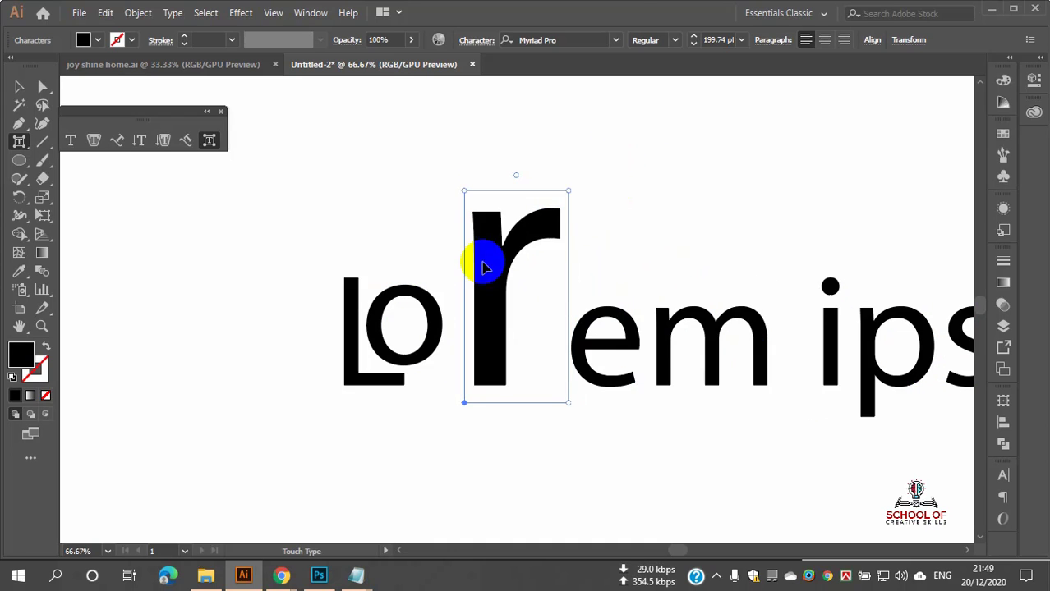
scroll(483, 264, "down", 1)
scroll(627, 238, "up", 1)
scroll(628, 304, "down", 2)
left_click(564, 323)
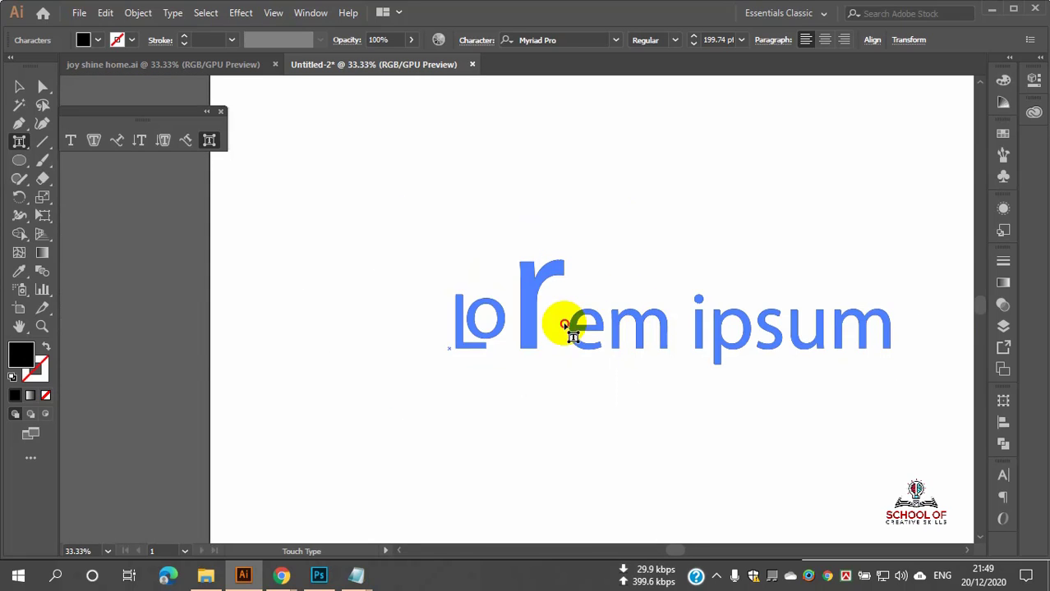
Step: Scale the s of ipsum up to about 222 percent and lower it onto the baseline
left_click(609, 322)
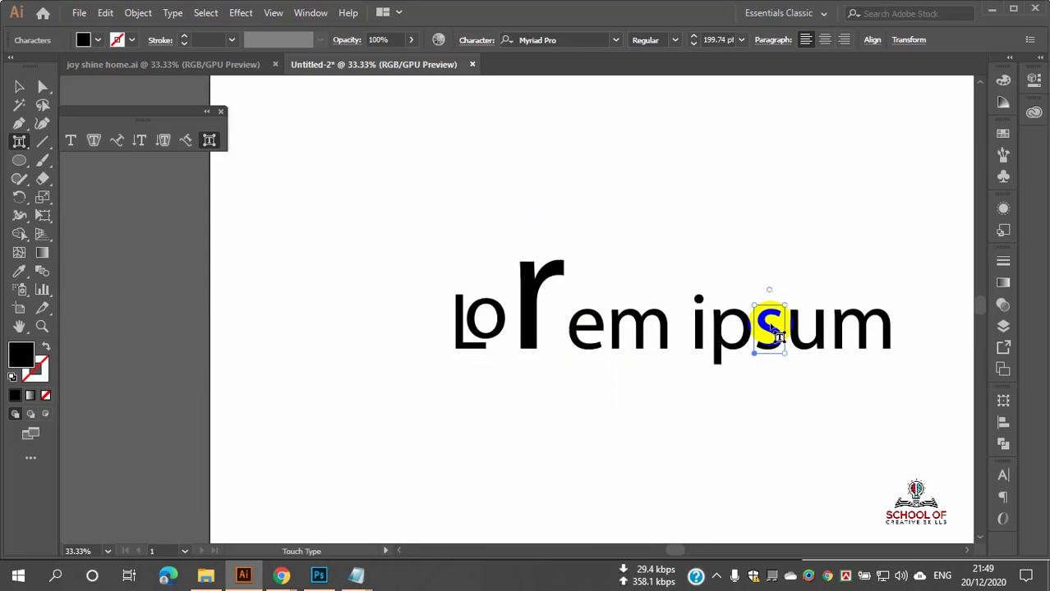
left_click_drag(781, 304, 813, 168)
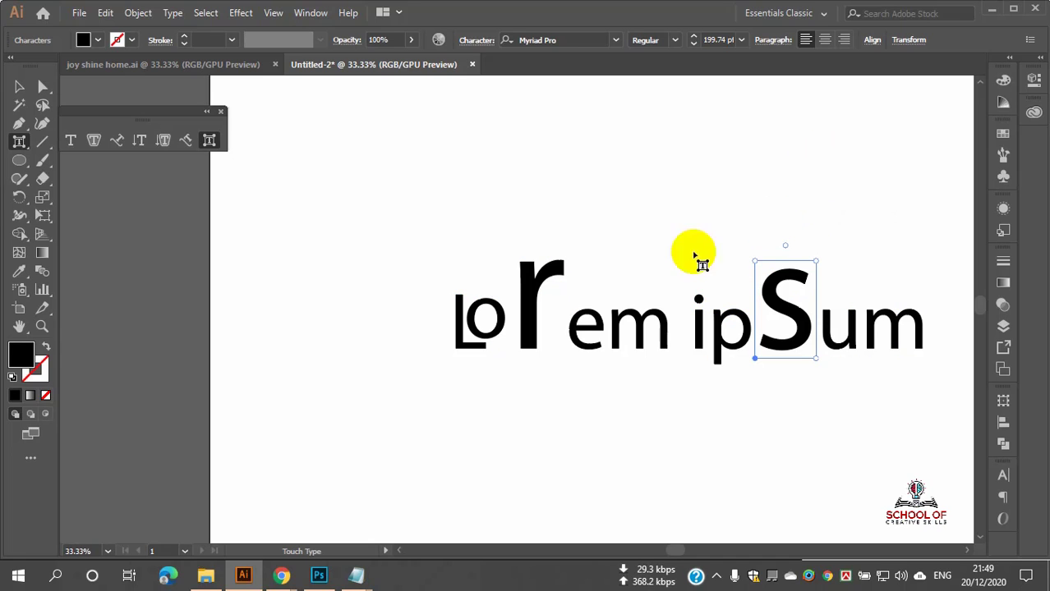
mouse_move(791, 315)
left_mouse_down()
mouse_move(682, 425)
mouse_move(487, 436)
mouse_move(720, 434)
mouse_move(775, 353)
mouse_move(764, 264)
mouse_move(777, 237)
mouse_move(777, 309)
left_mouse_up()
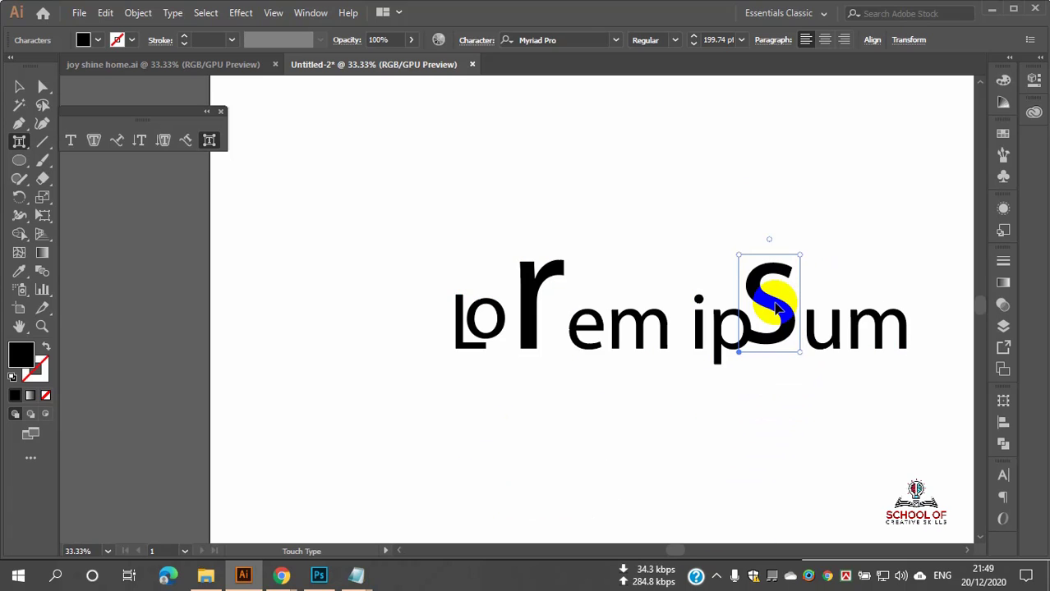
scroll(766, 342, "up", 2)
scroll(765, 341, "down", 2)
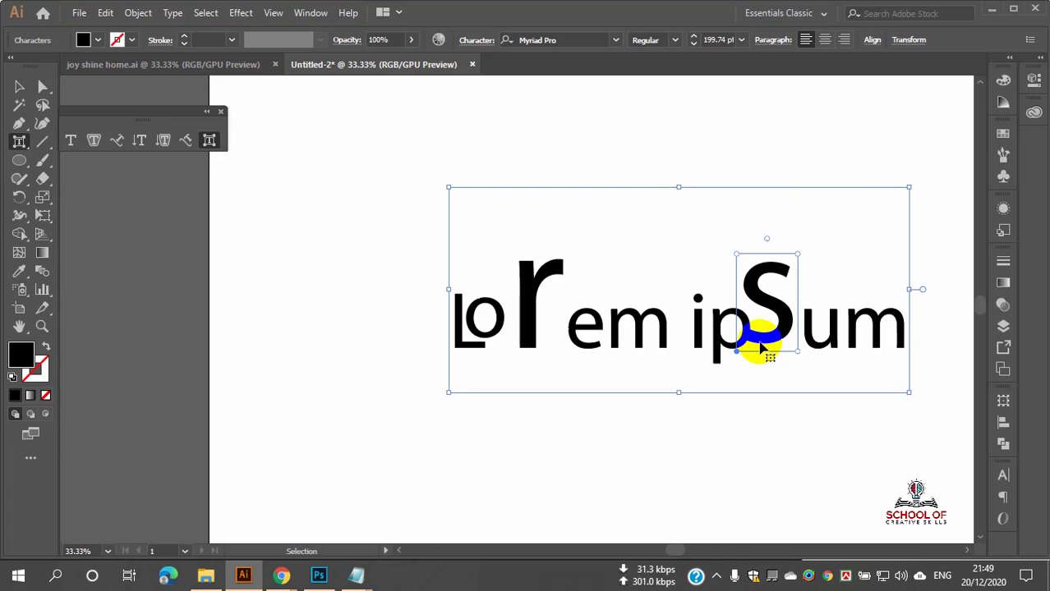
scroll(752, 352, "down", 1)
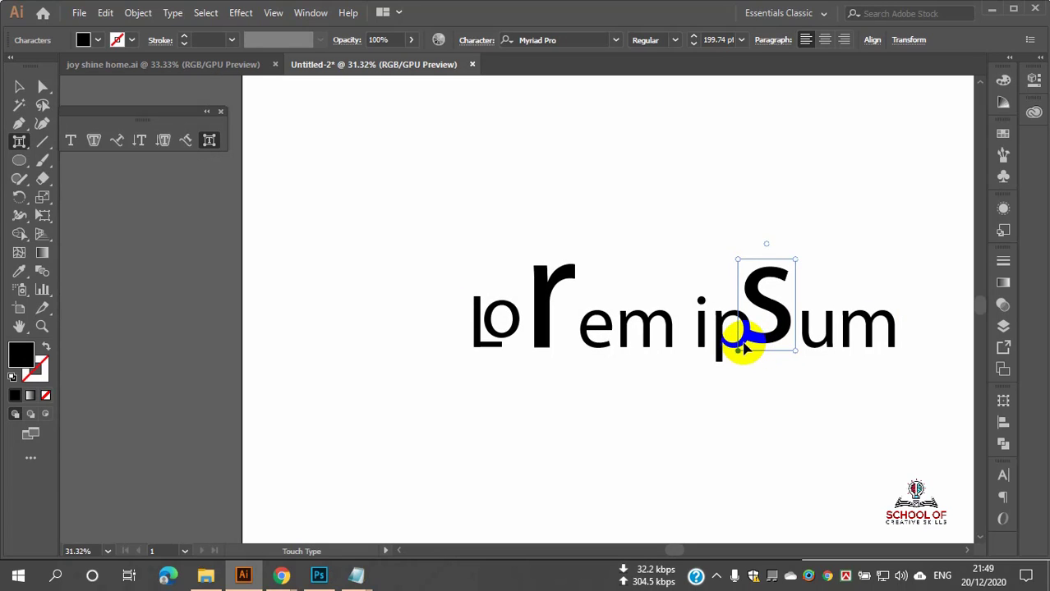
scroll(744, 345, "down", 2)
scroll(750, 328, "up", 2)
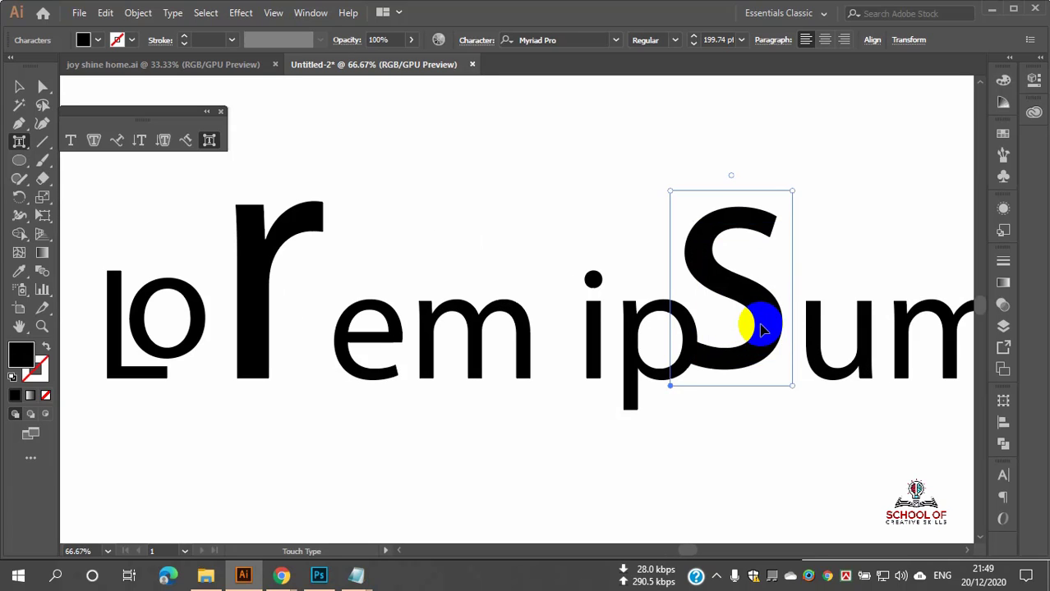
scroll(698, 316, "down", 1)
Step: Dismiss the Move dialog and nudge the reshaped text higher on the artboard
double_click(20, 86)
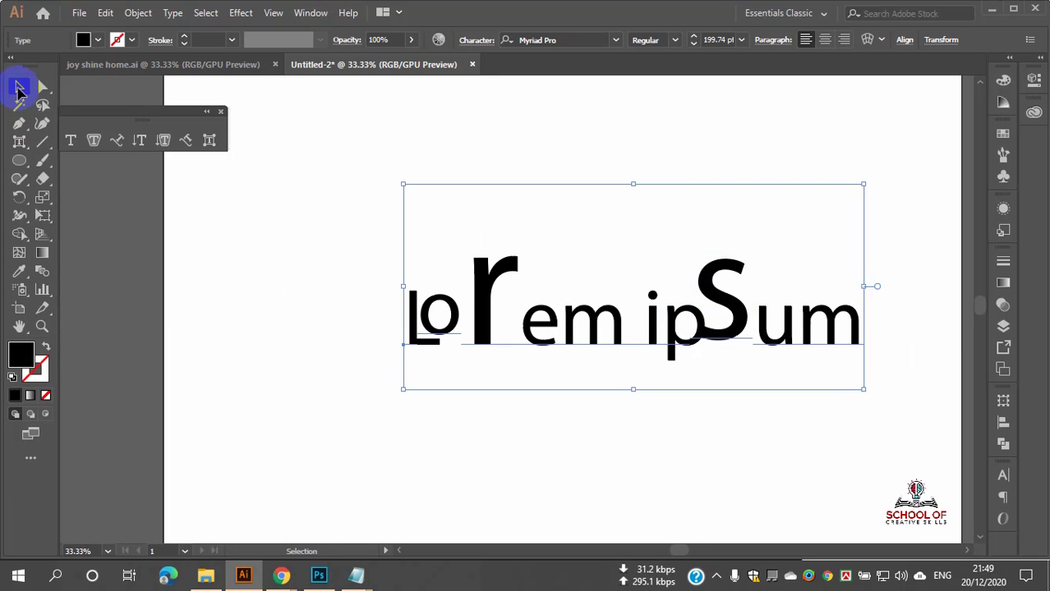
left_click(869, 438)
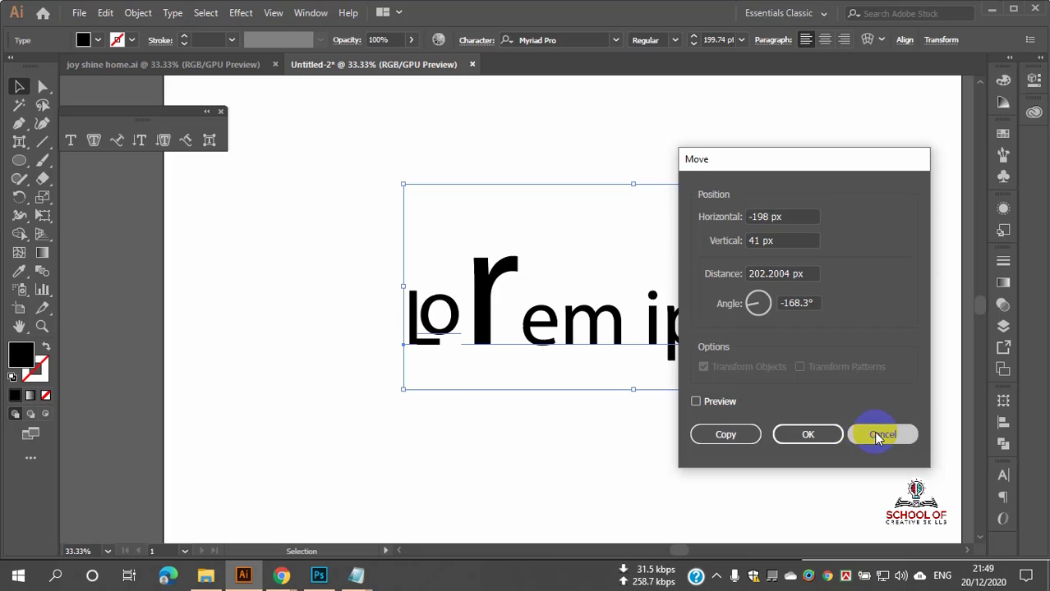
key("ctrl+z")
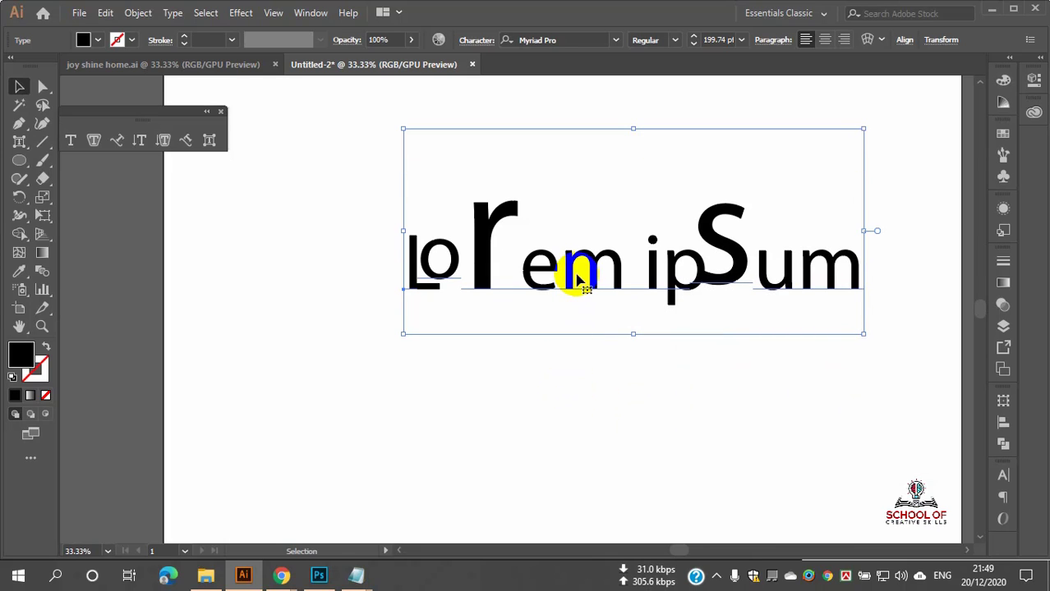
Step: Drag a duplicate of the text below, then select and delete that duplicate
left_click_drag(587, 277, 575, 416)
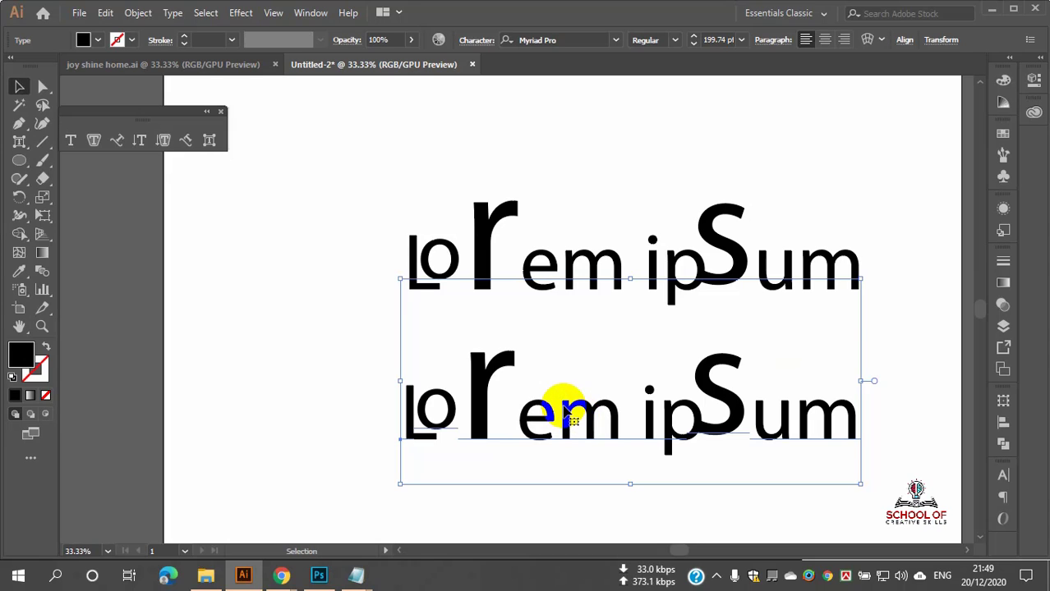
left_click(299, 357)
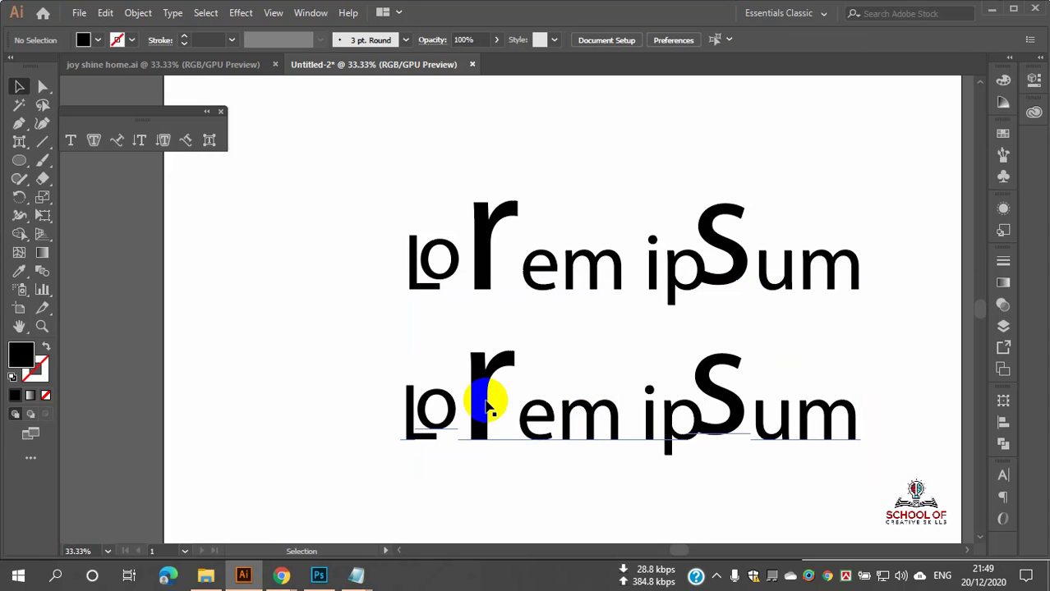
left_click(488, 404)
key("Delete")
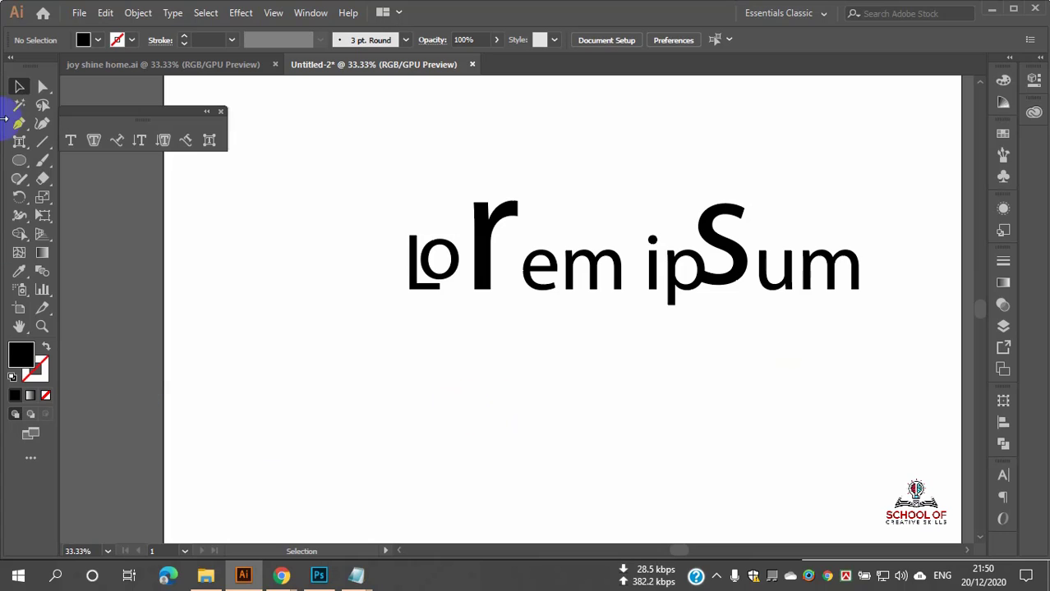
left_click(18, 143)
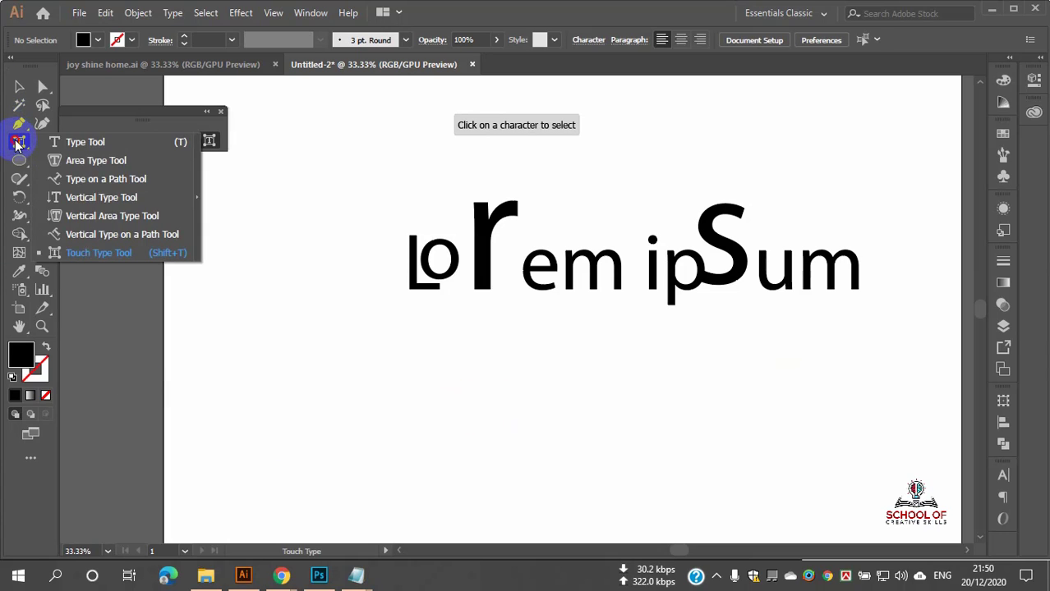
Step: Place a new Lorem ipsum line, enlarge it, and position it below the Touch Type line
left_click(54, 142)
left_click(498, 372)
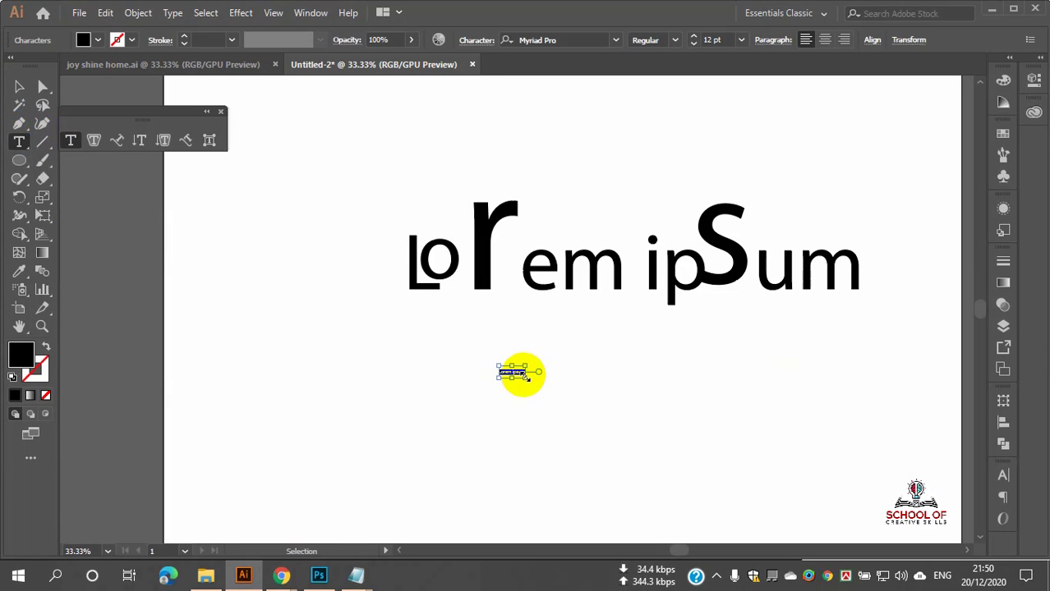
left_click_drag(525, 378, 890, 528)
left_click(767, 476, "ctrl")
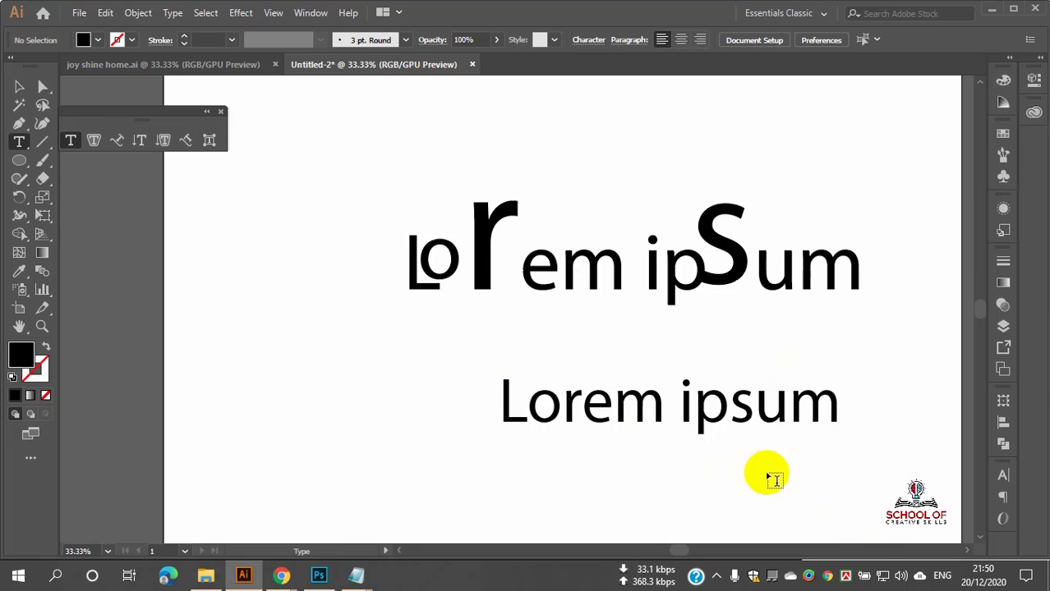
left_click(19, 86)
left_click_drag(644, 391, 611, 373)
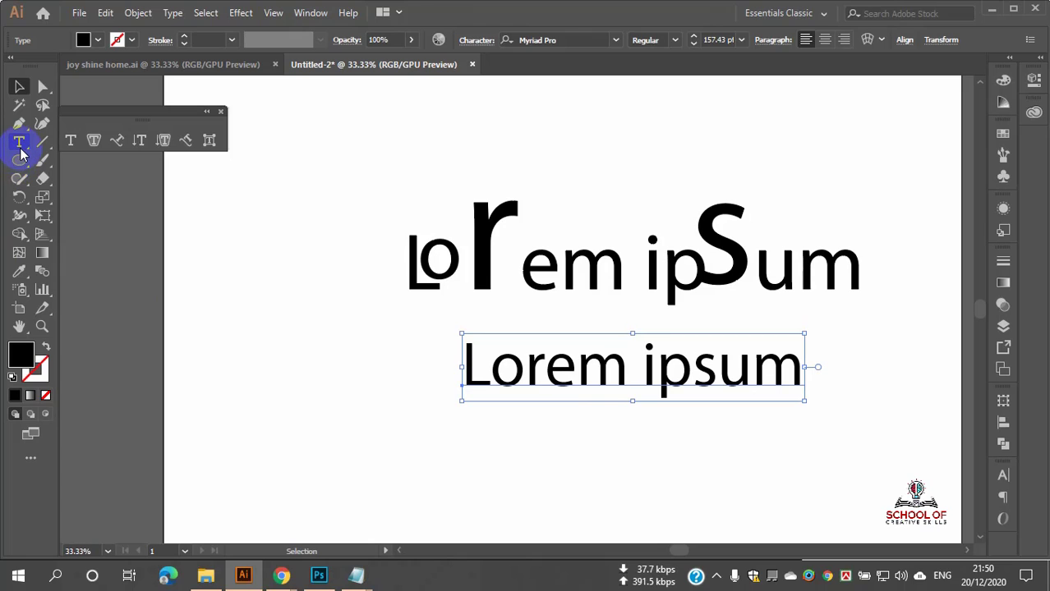
Step: Convert the new text with Create Outlines and ungroup it into separate letter shapes
right_click(599, 367)
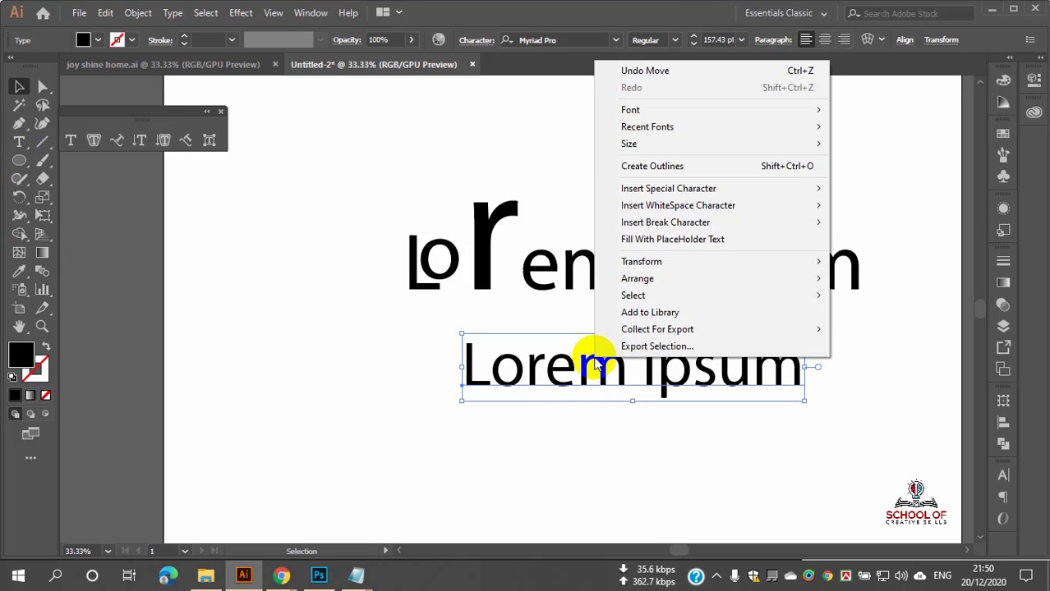
left_click(663, 168)
left_click(621, 460)
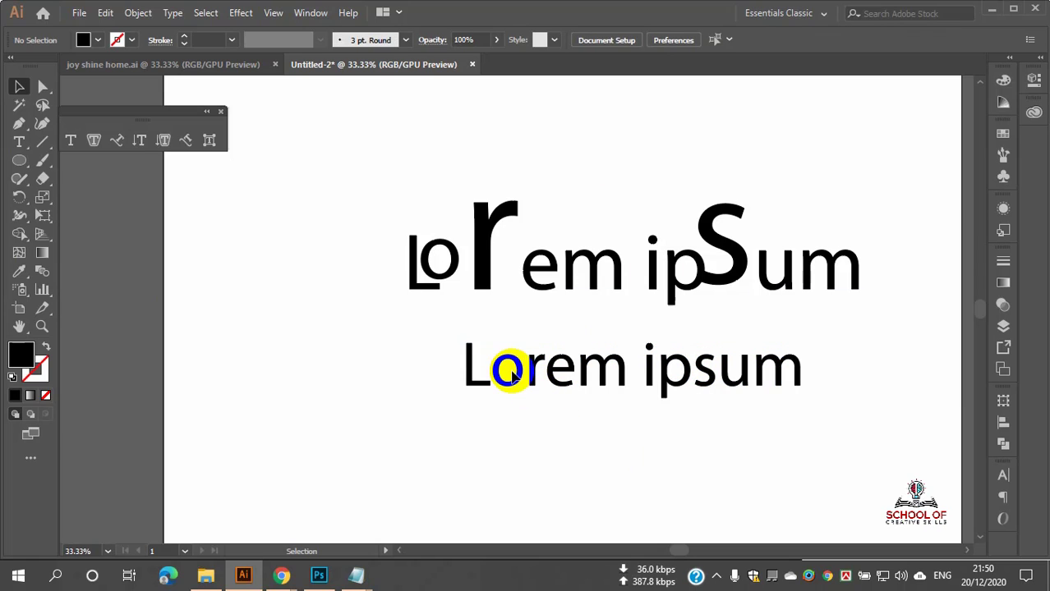
right_click(516, 367)
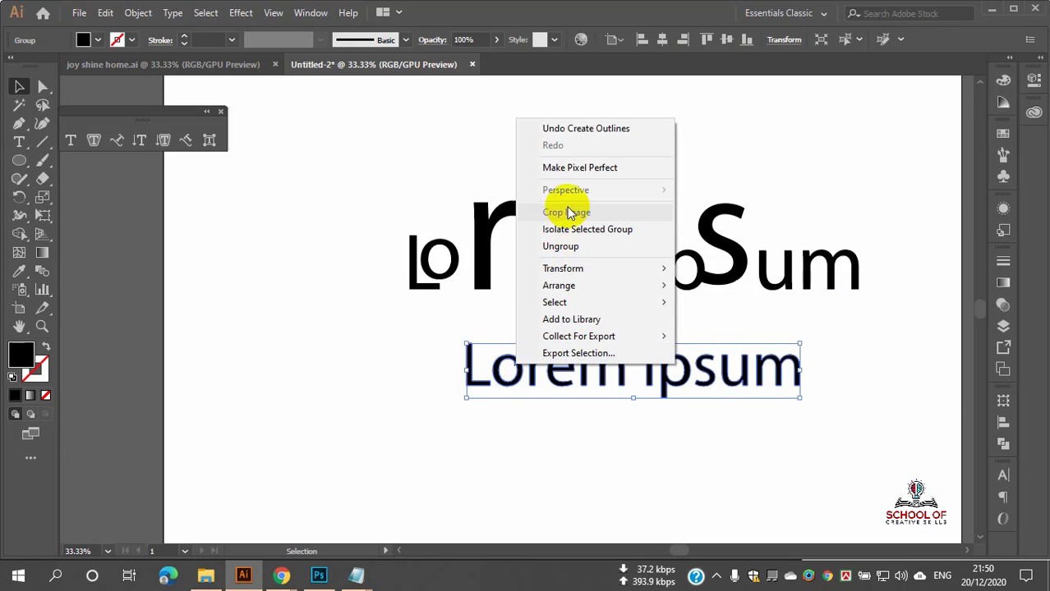
left_click(581, 247)
left_click(566, 410)
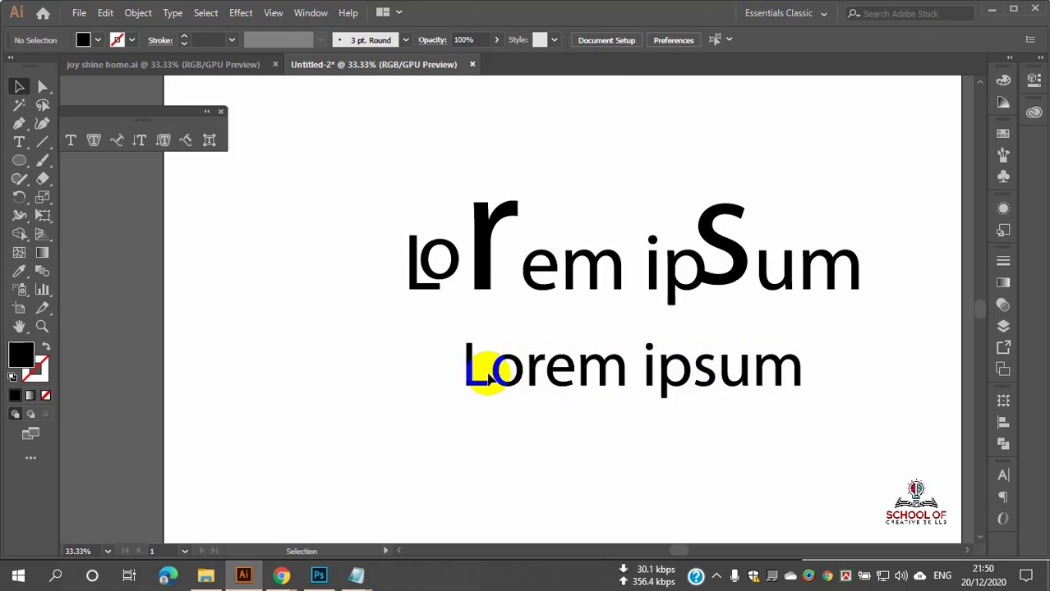
Step: Move the outlined o up over the L and enlarge the r upward like the top line
scroll(479, 362, "up", 3)
scroll(525, 388, "down", 2)
scroll(535, 411, "up", 2)
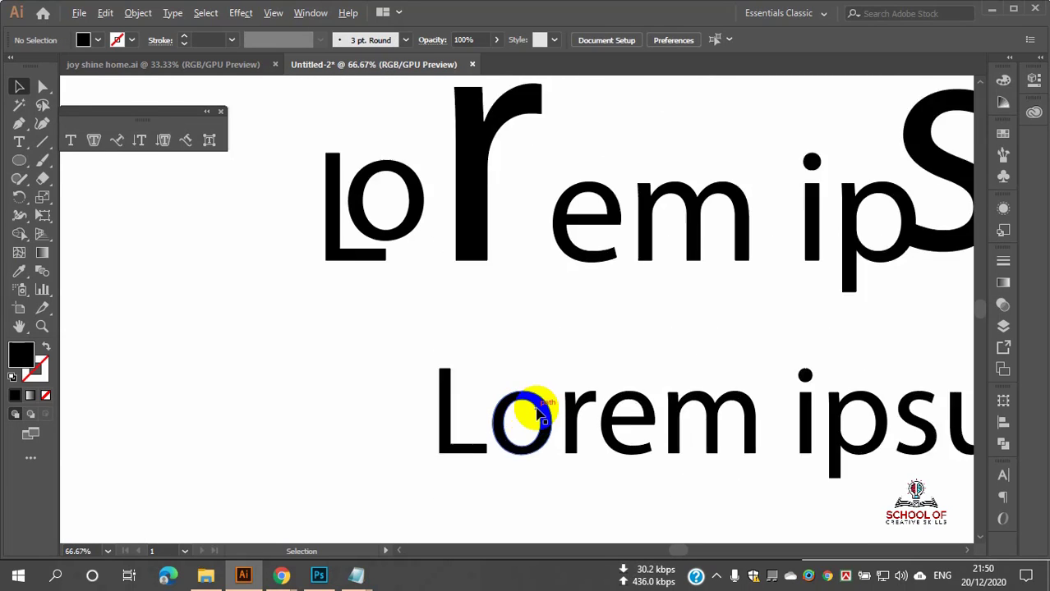
left_click_drag(542, 408, 487, 380)
left_click(599, 413)
left_click_drag(578, 385, 539, 305)
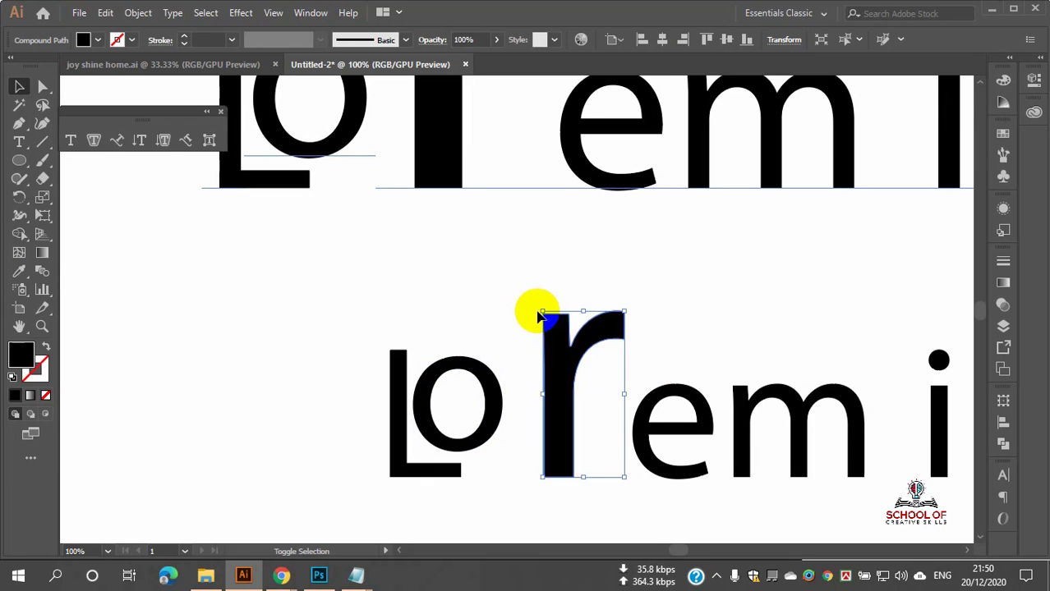
Step: Stretch the outlined s taller to match the big S above
scroll(558, 309, "down", 3)
scroll(575, 377, "right", 2)
scroll(558, 378, "up", 3)
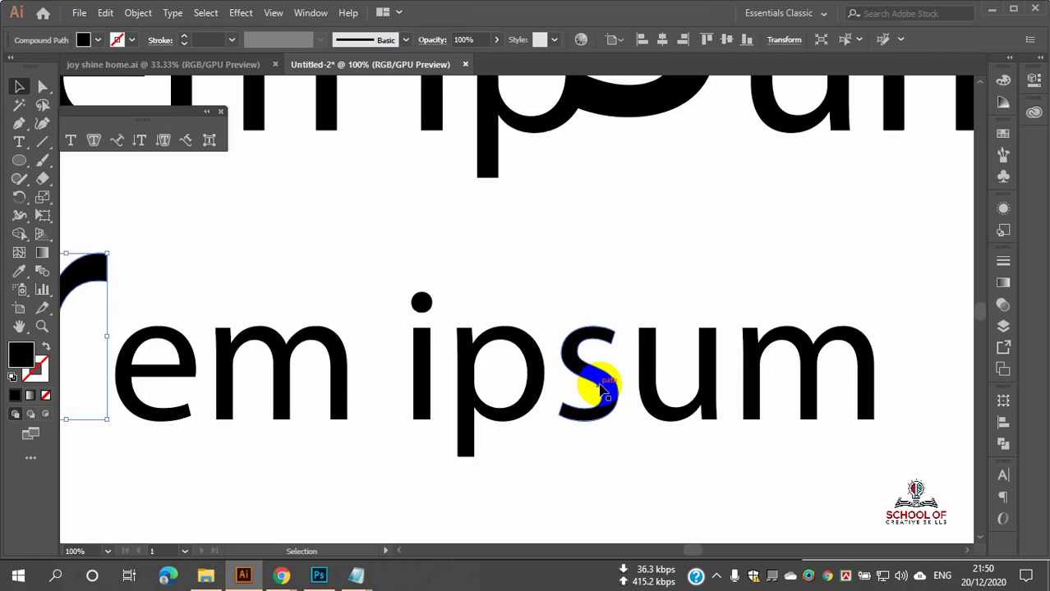
left_click(588, 365)
left_click_drag(595, 327, 589, 263)
left_click(740, 453)
scroll(586, 385, "down", 3)
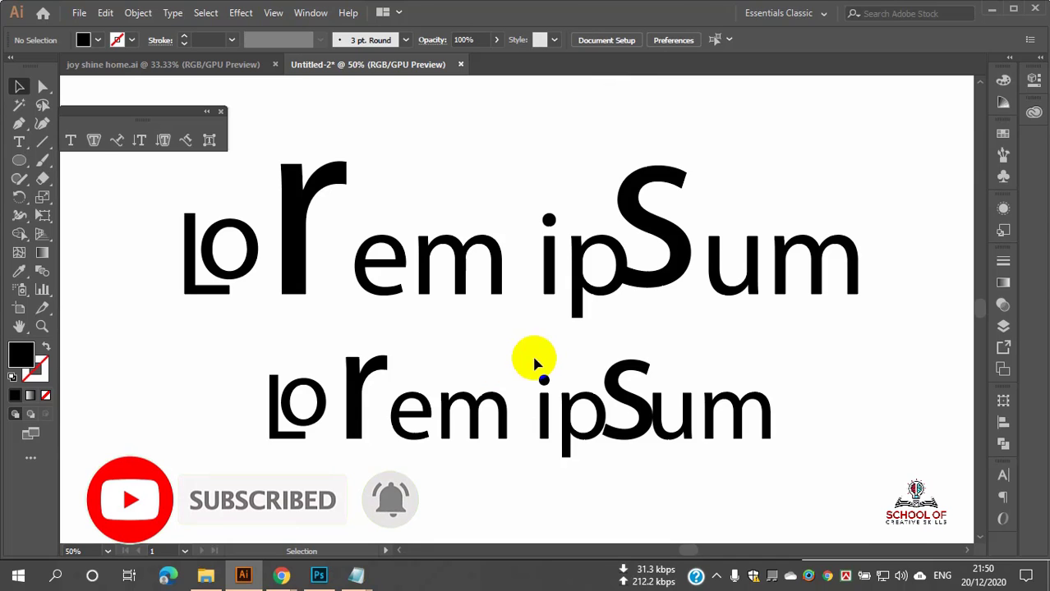
Step: Select the m, then marquee-select the whole lower outlined lettering
left_click(445, 415)
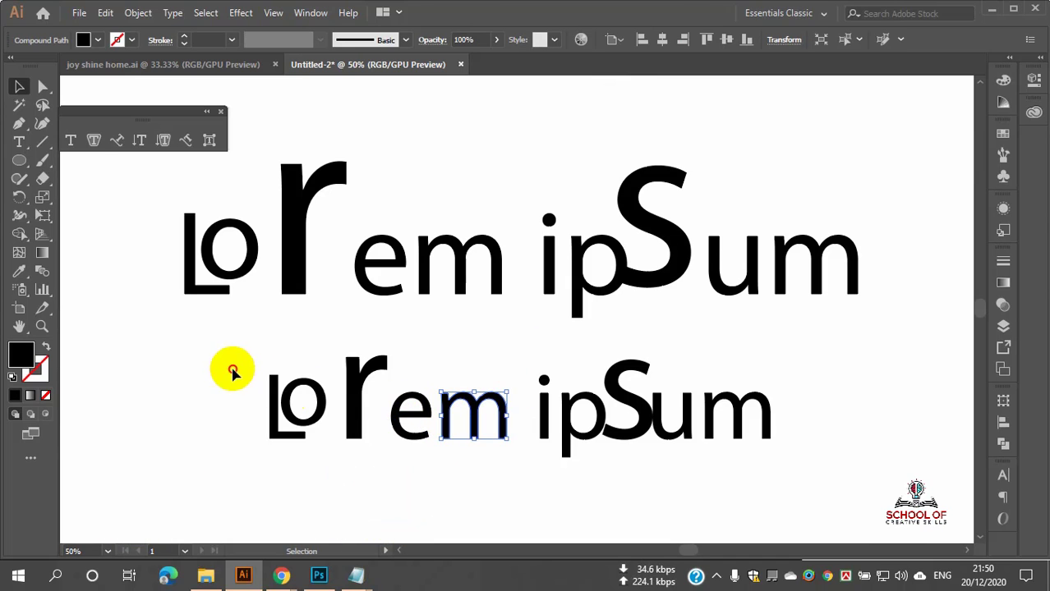
left_click(784, 483)
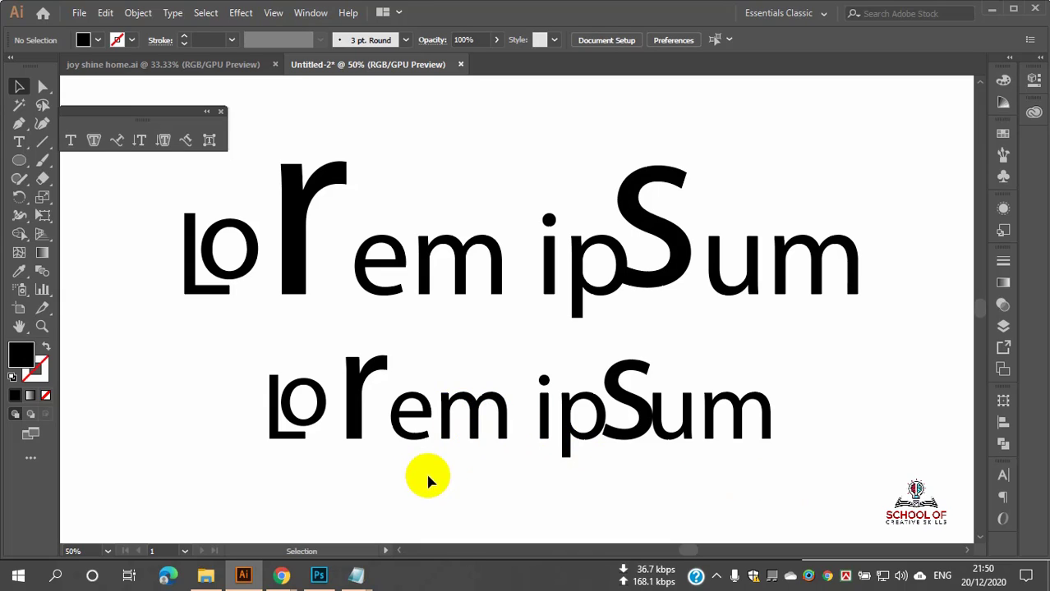
left_click_drag(185, 352, 787, 519)
left_click(748, 490)
left_click_drag(228, 399, 813, 459)
left_click(275, 490)
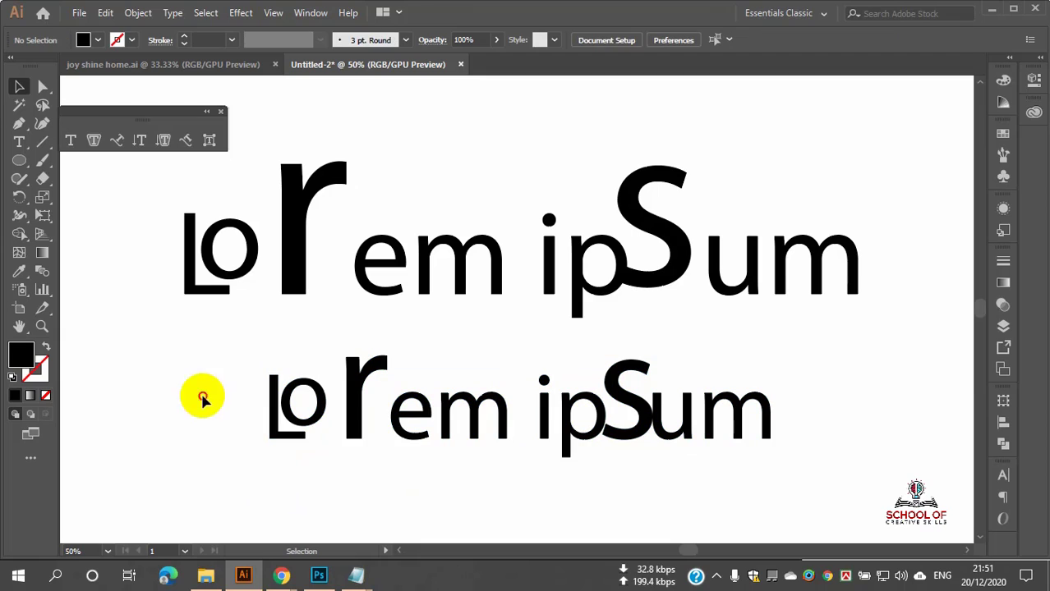
left_click_drag(199, 394, 846, 493)
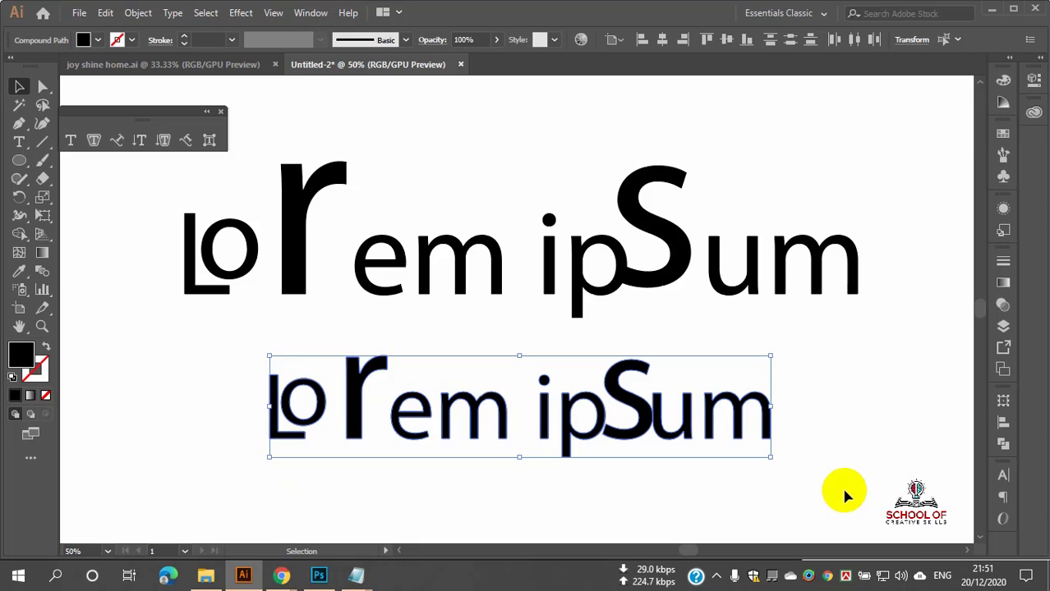
Step: Delete the big r from the top Touch Type line using the Type tool
left_click(422, 267)
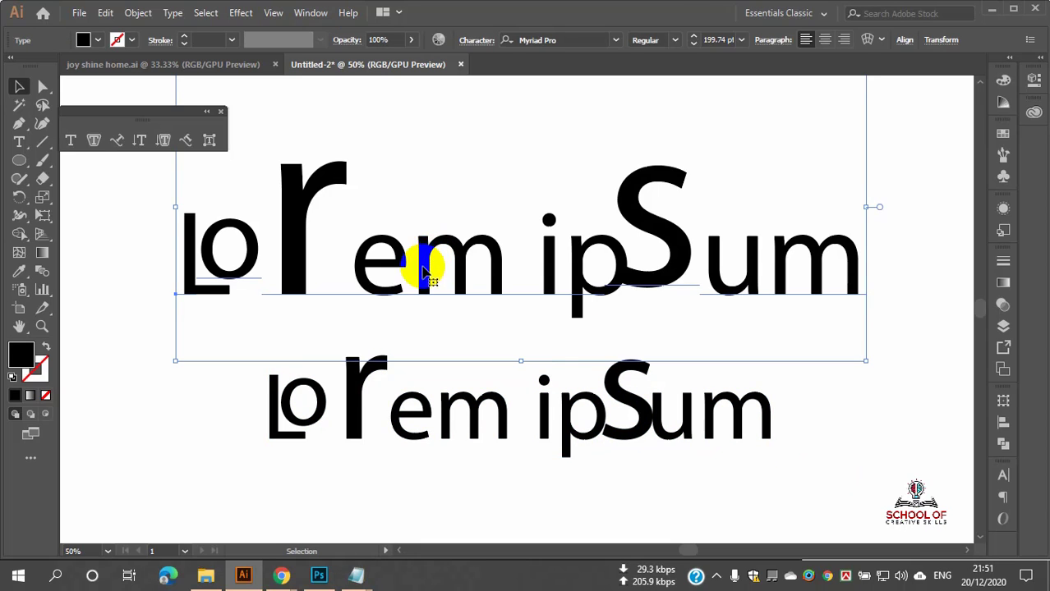
scroll(422, 269, "up", 2)
scroll(422, 271, "down", 1)
scroll(417, 264, "up", 2)
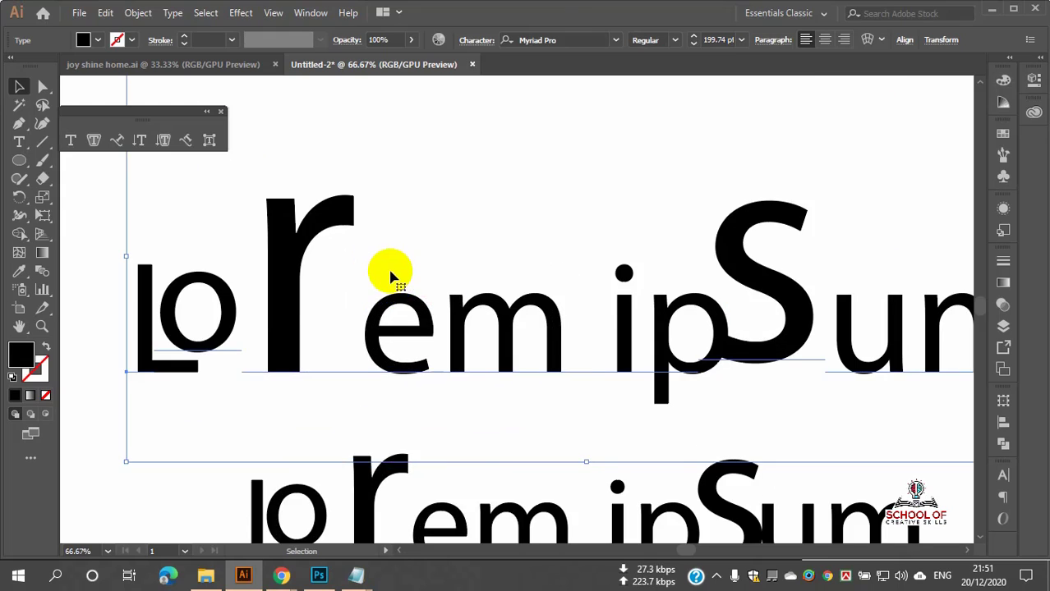
scroll(387, 269, "down", 1)
left_click(19, 142)
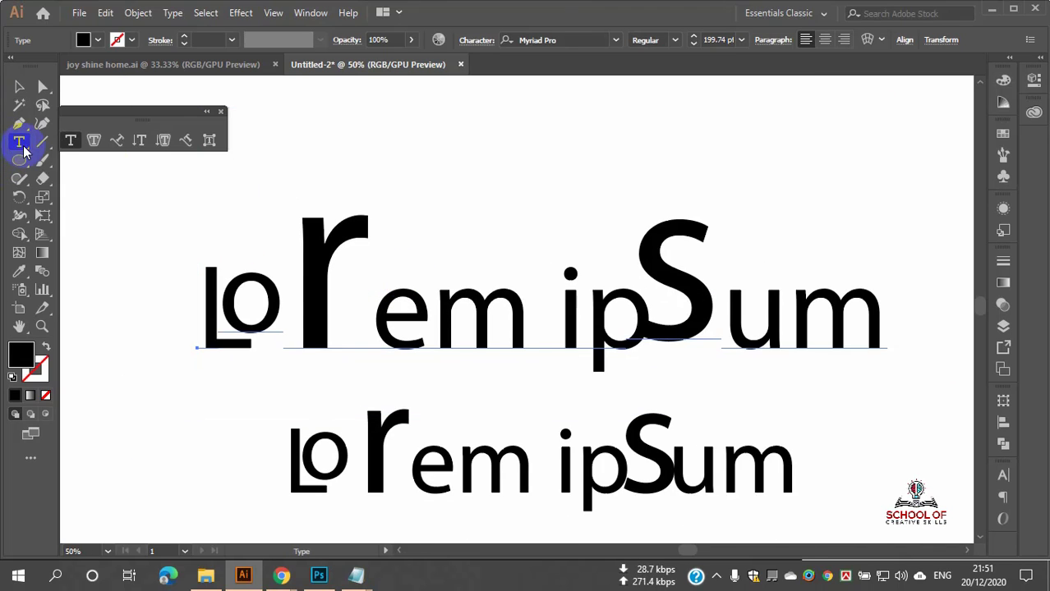
left_click(355, 316)
key("BackSpace")
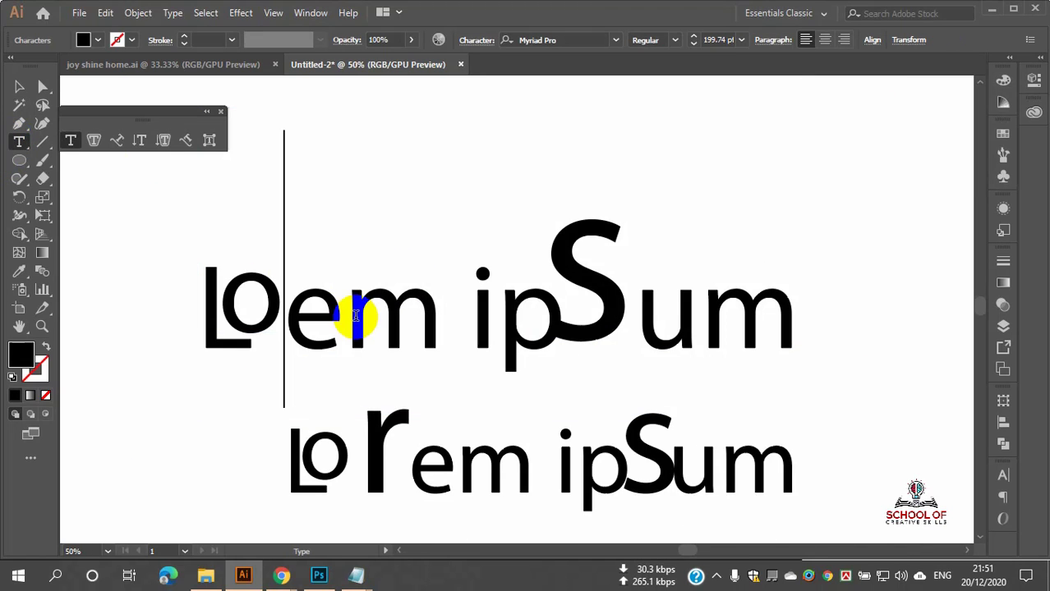
Step: Type test letters t, y, uX and W, deleting each to show the text stays editable
type("t")
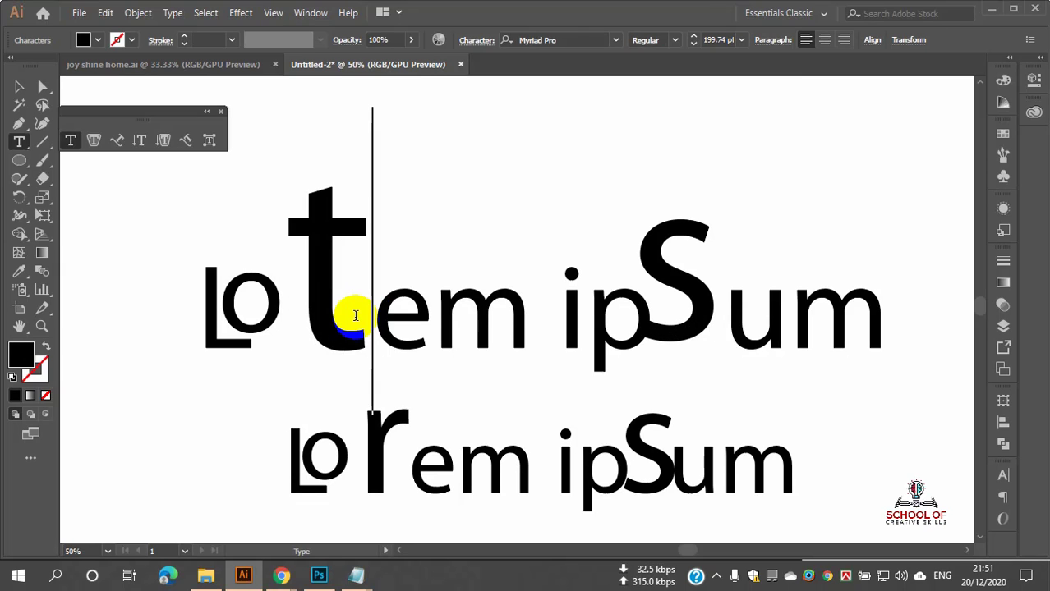
key("BackSpace")
type("y")
key("BackSpace")
type("u")
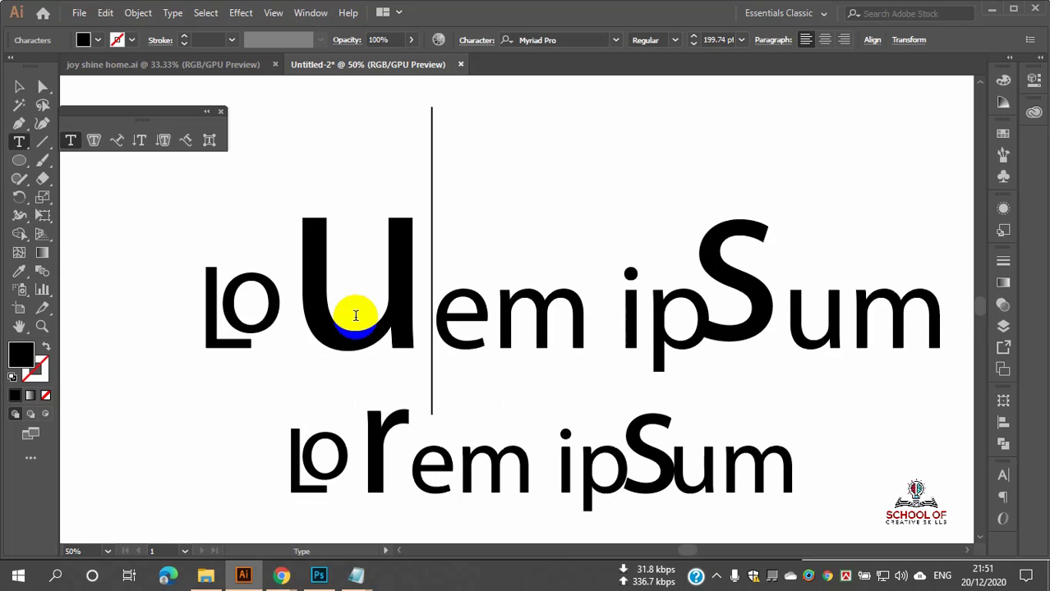
type("X")
key("BackSpace")
key("BackSpace")
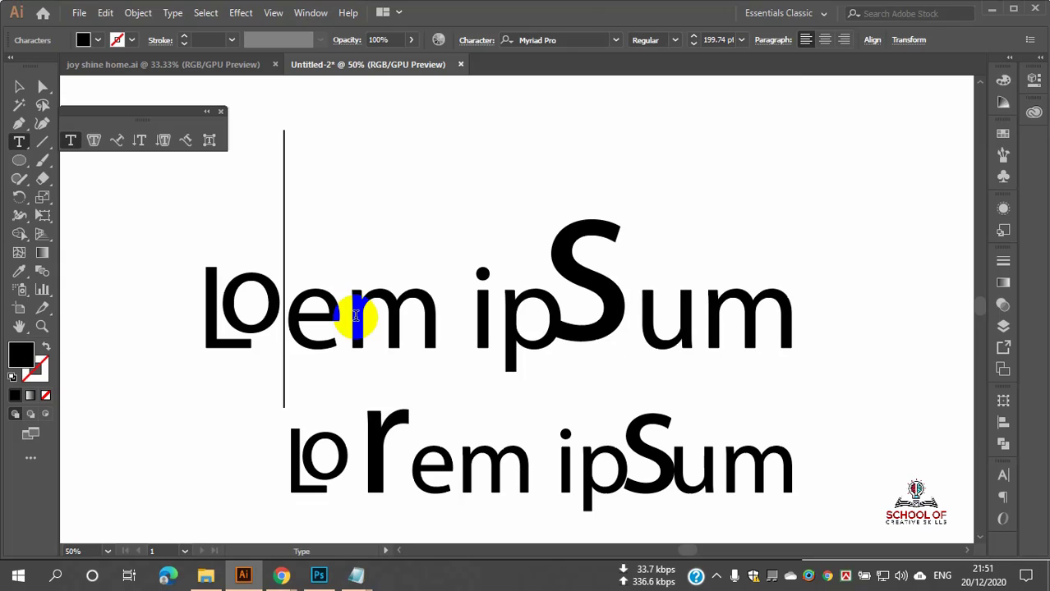
type("W")
key("BackSpace")
Step: Select the edited top text with the Selection tool, then deselect it
scroll(534, 527, "down", 1)
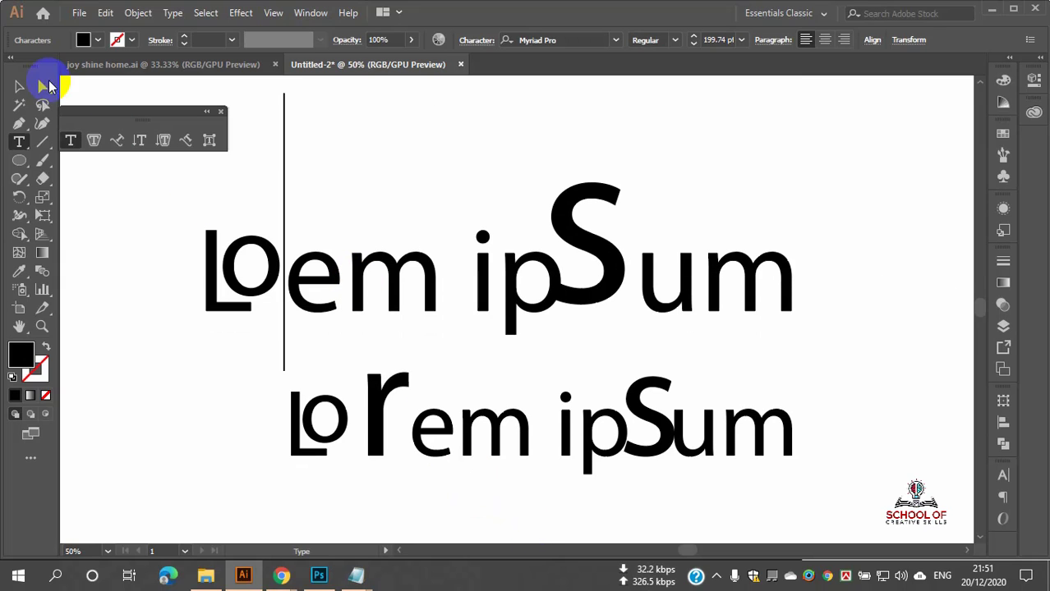
left_click(16, 88)
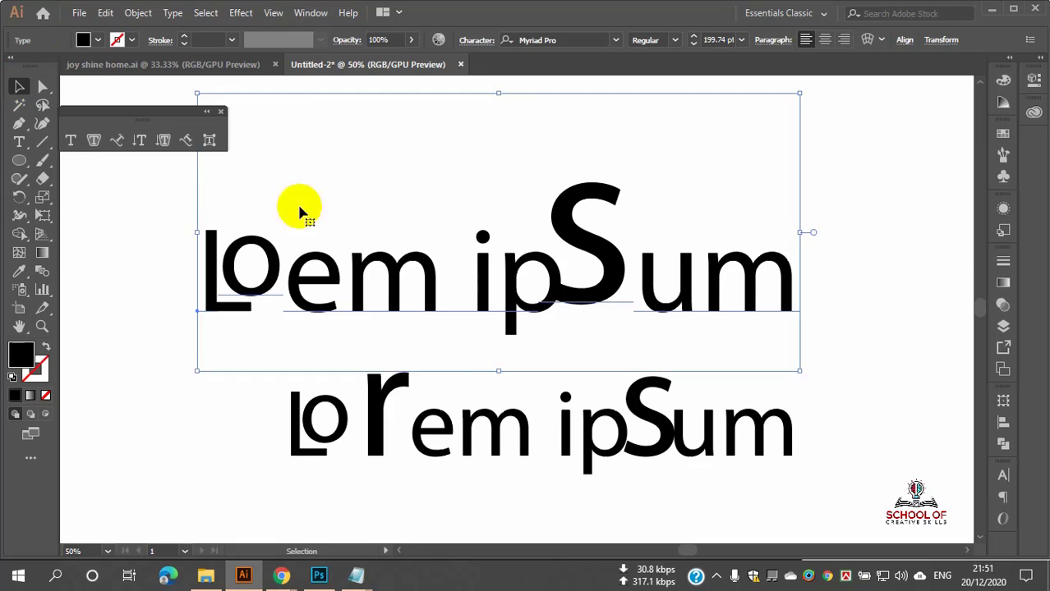
left_click(446, 361)
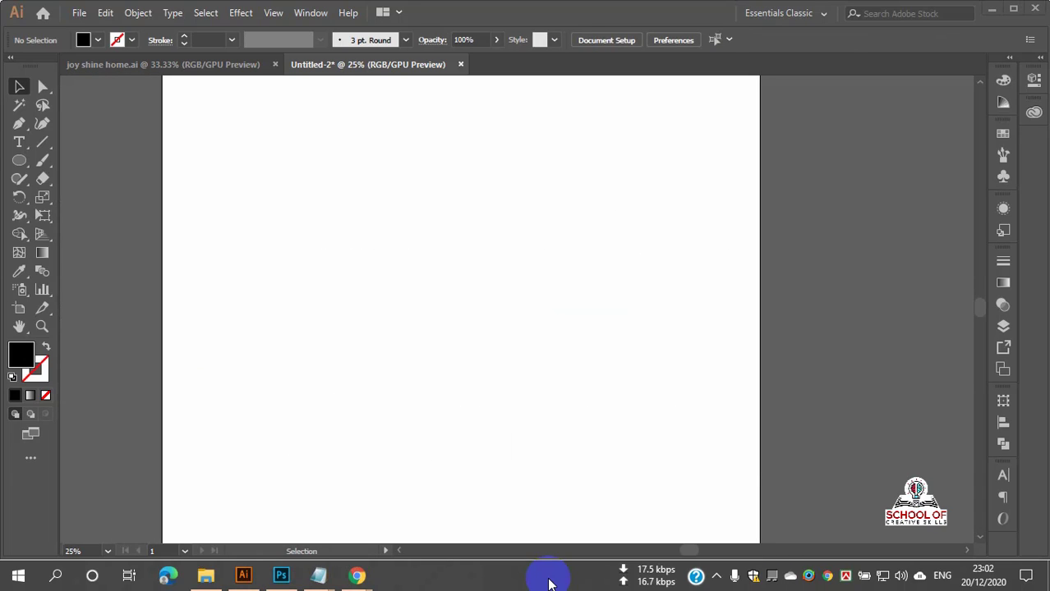